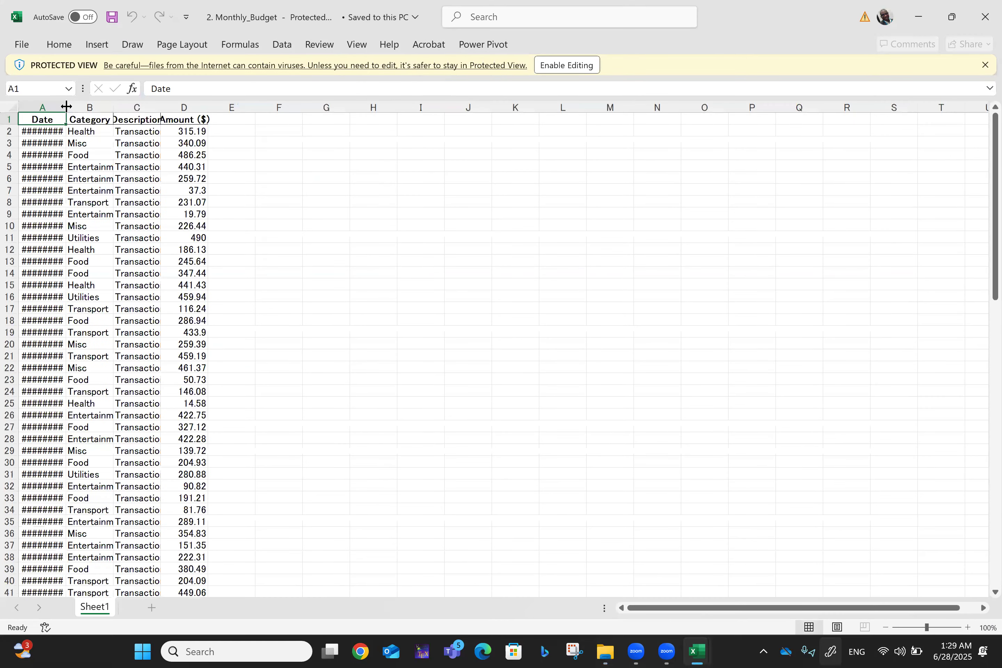
Step: Autofit the widths of the Date, Category, Description and Amount columns in the protected workbook
{"action": "double_click", "coordinate": [66, 107]}
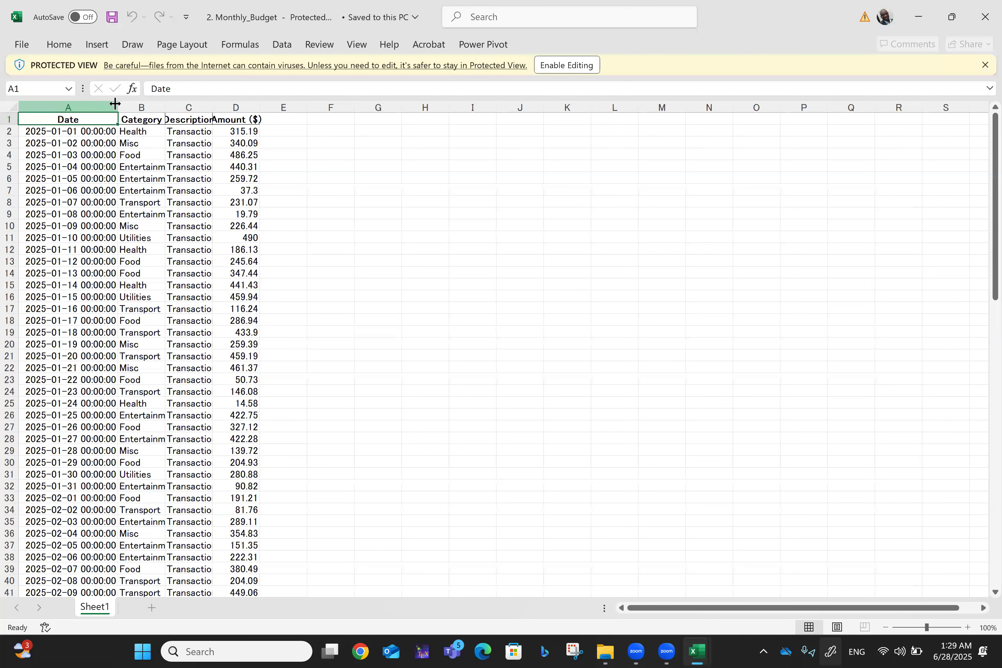
{"action": "left_click_drag", "start_coordinate": [165, 104], "coordinate": [166, 104]}
{"action": "double_click", "coordinate": [166, 104]}
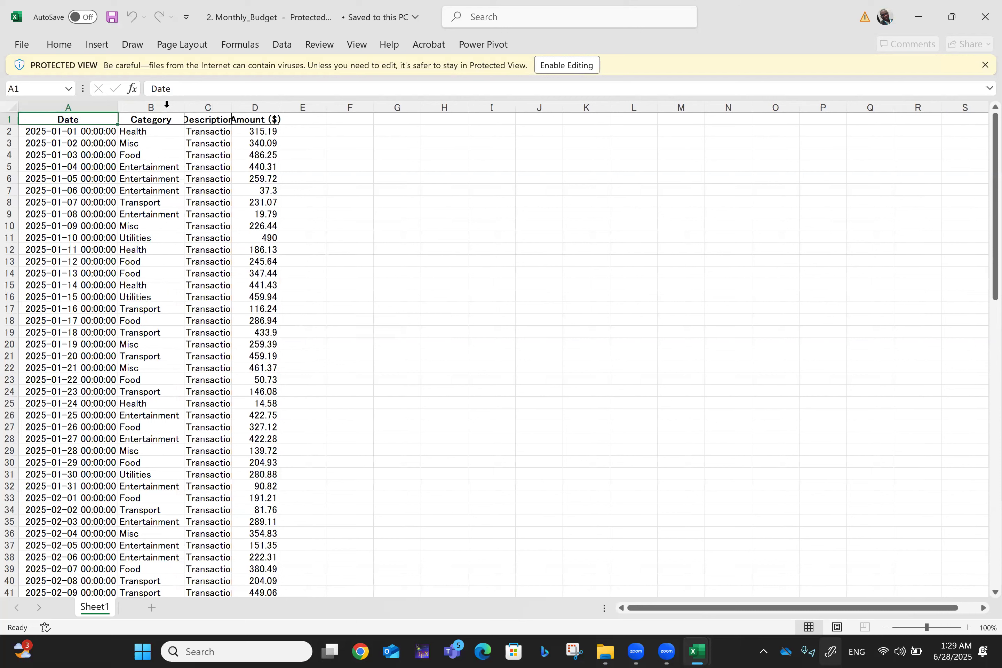
{"action": "double_click", "coordinate": [232, 104]}
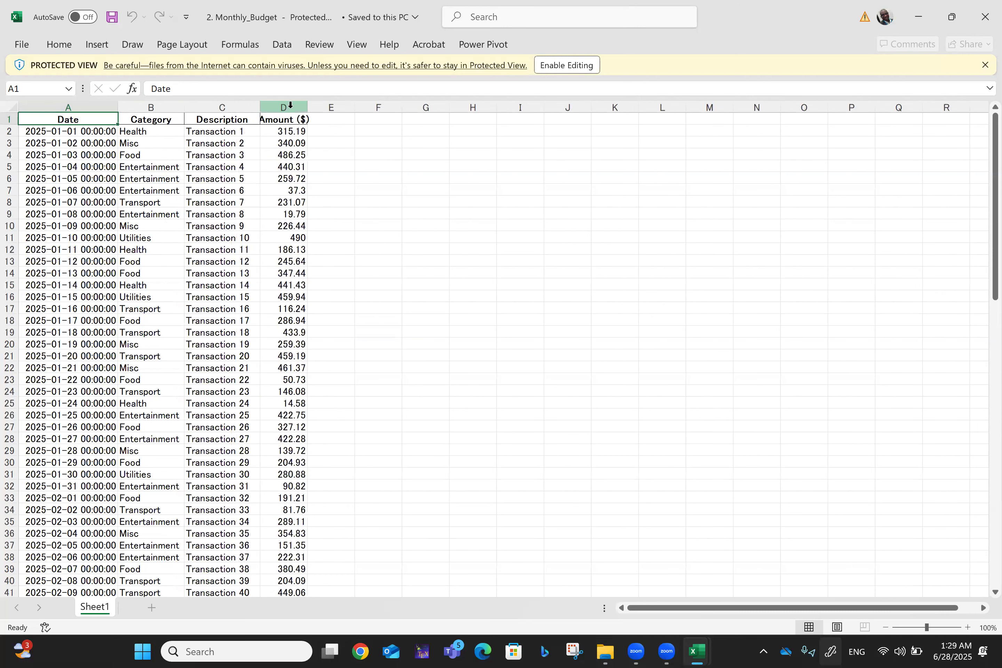
{"action": "double_click", "coordinate": [307, 107]}
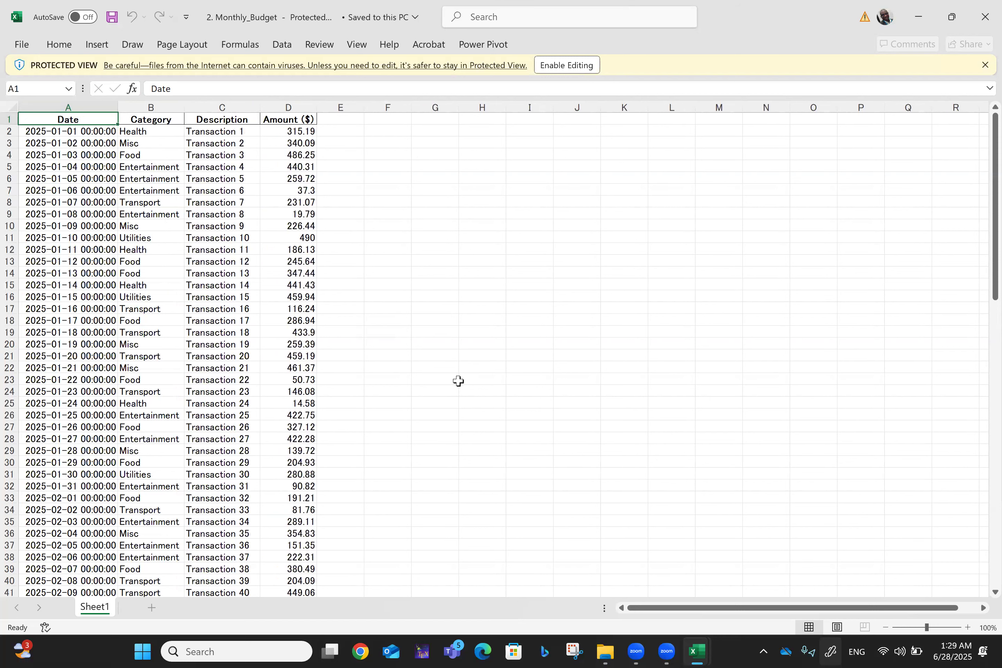
Step: Look through the whole transaction table down to its last row and enable editing for the workbook
{"action": "scroll", "coordinate": [458, 380], "scroll_direction": "down", "scroll_amount": 3}
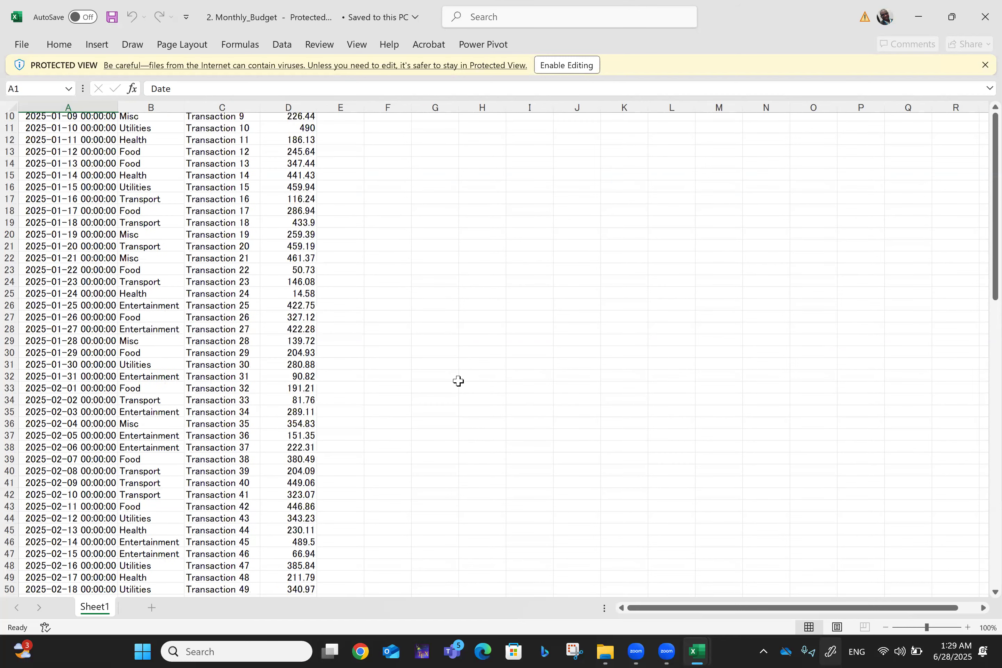
{"action": "scroll", "coordinate": [459, 380], "scroll_direction": "down", "scroll_amount": 20}
{"action": "scroll", "coordinate": [458, 380], "scroll_direction": "up", "scroll_amount": 20}
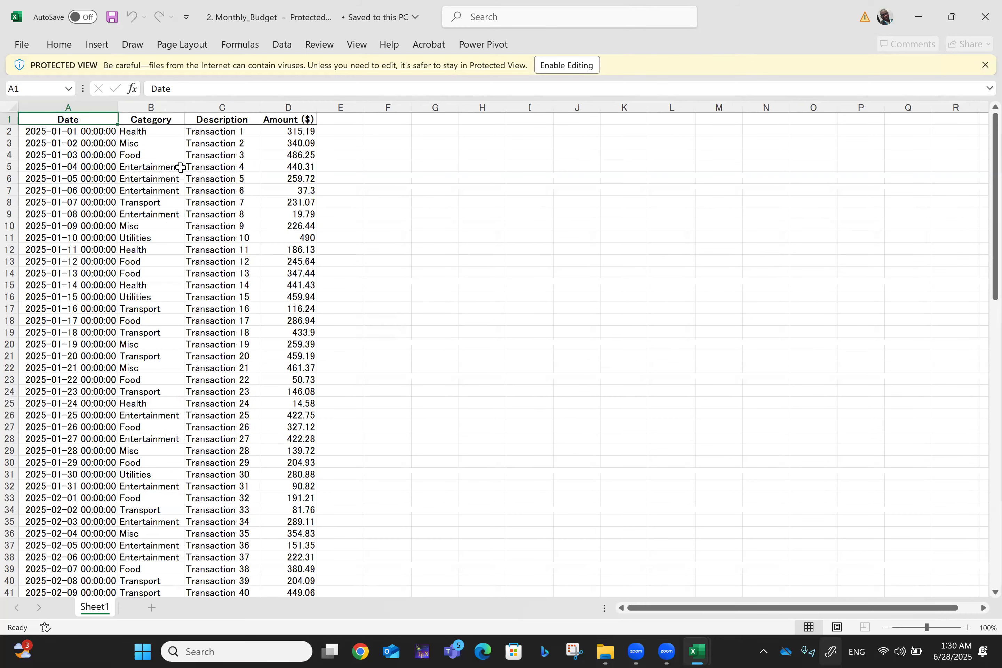
{"action": "key", "text": "ctrl+shift+End"}
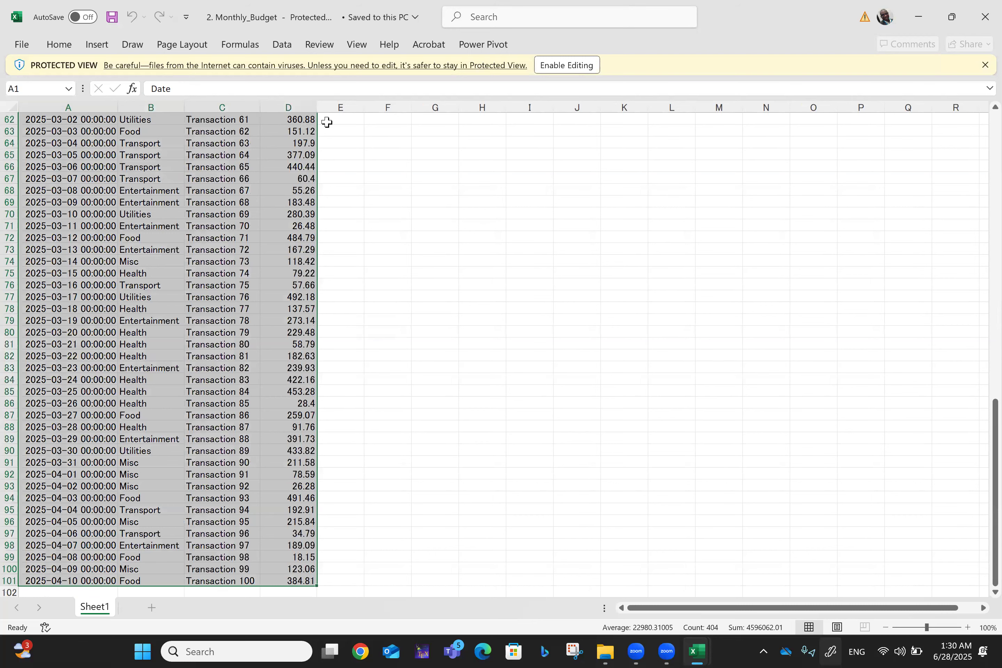
{"action": "left_click", "coordinate": [553, 69]}
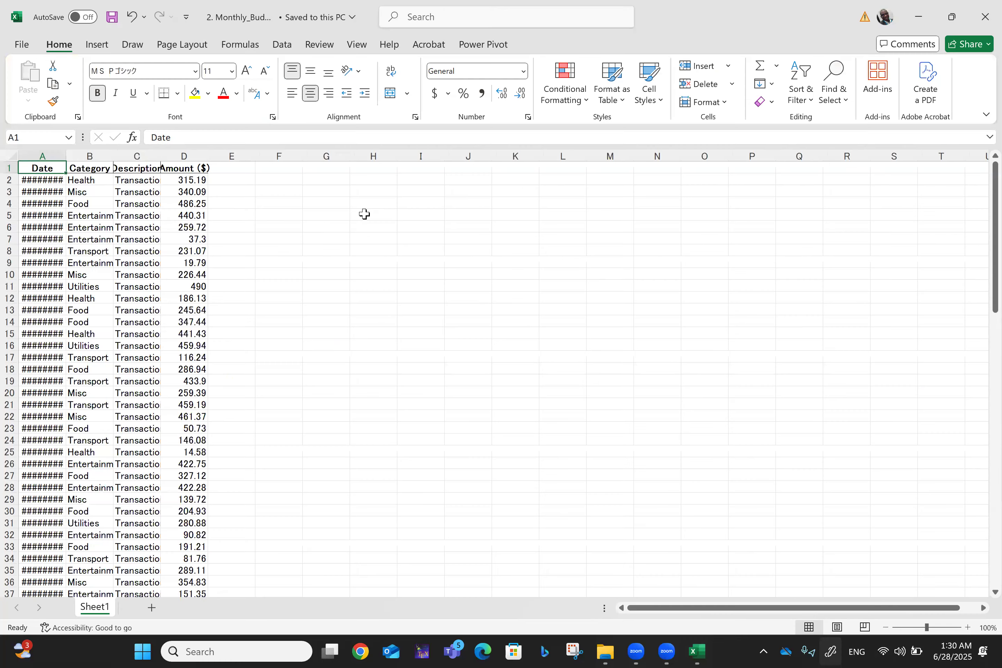
Step: Autofit columns A through D so their dates, categories, descriptions and amounts fit in full
{"action": "double_click", "coordinate": [62, 159]}
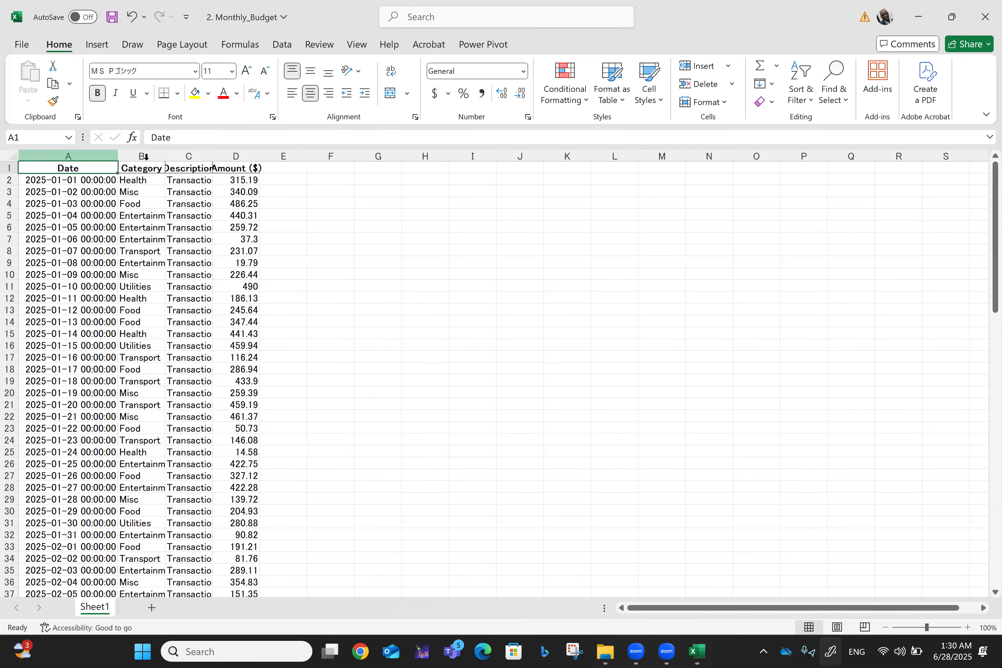
{"action": "double_click", "coordinate": [164, 156]}
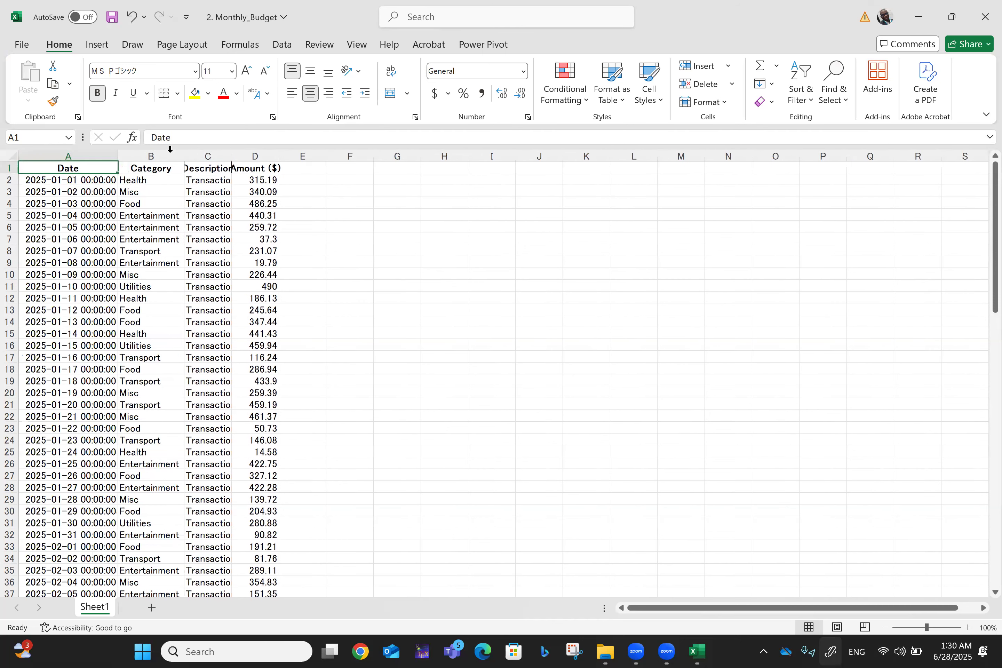
{"action": "double_click", "coordinate": [231, 151]}
{"action": "double_click", "coordinate": [306, 154]}
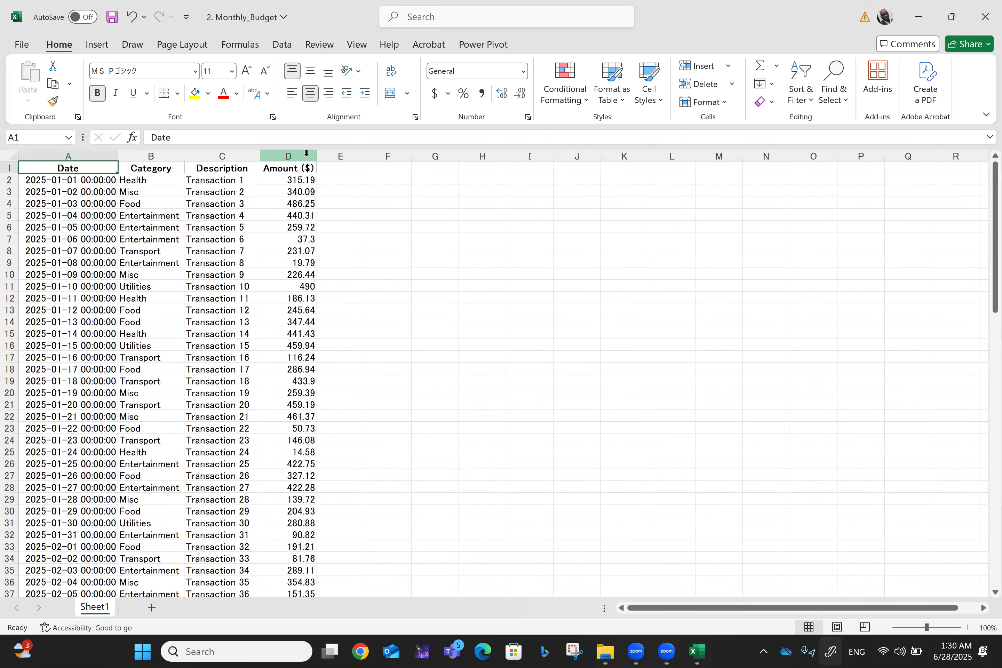
Step: Center the contents of the entire data table, A1:D101, horizontally
{"action": "key", "text": "ctrl+shift+End"}
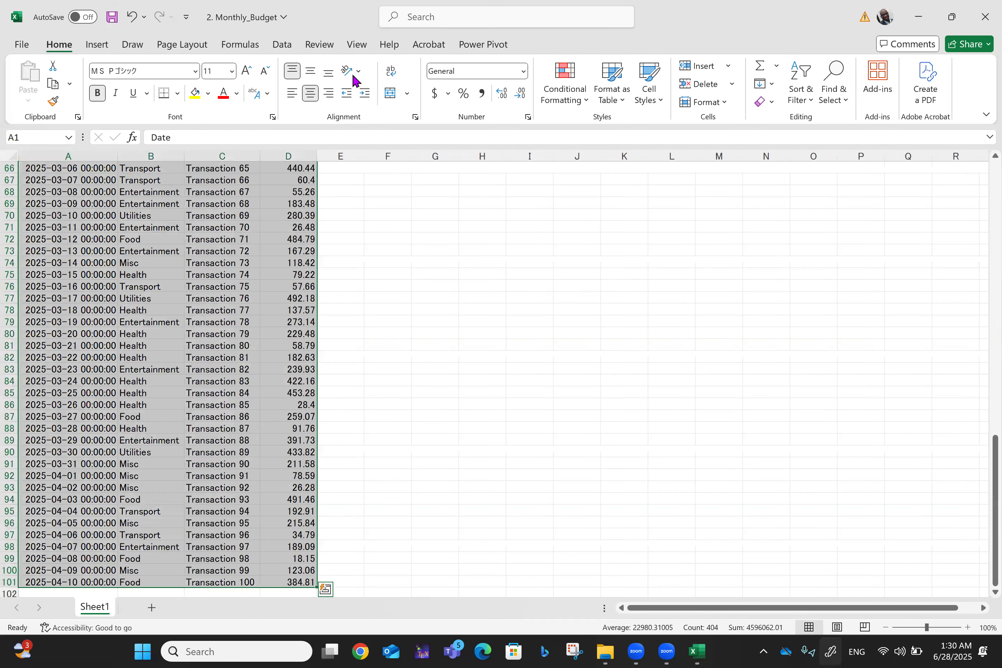
{"action": "left_click", "coordinate": [308, 94]}
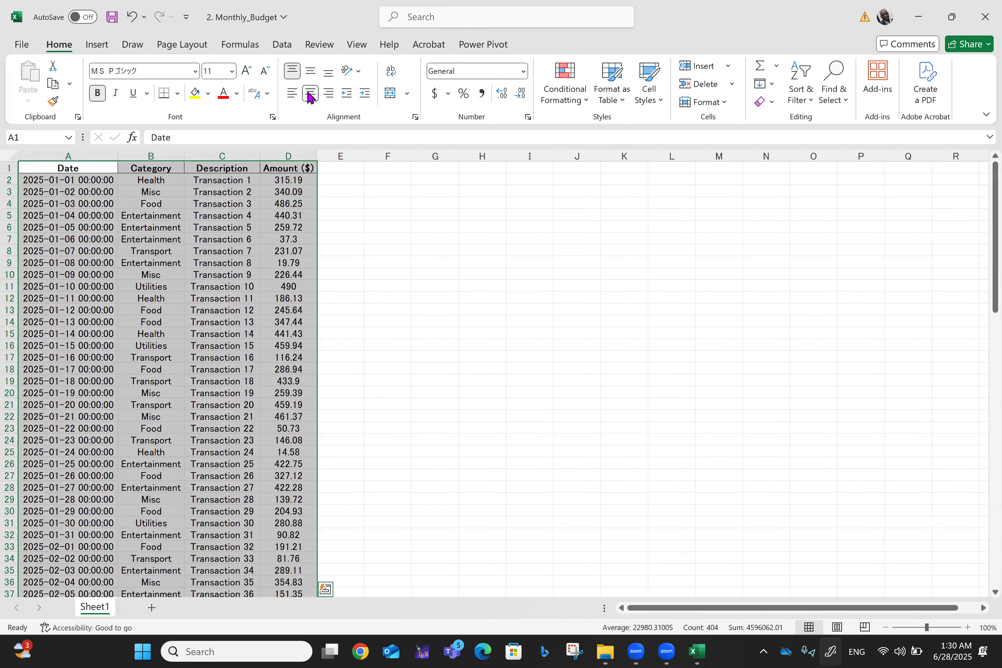
{"action": "key", "text": "ctrl+Home"}
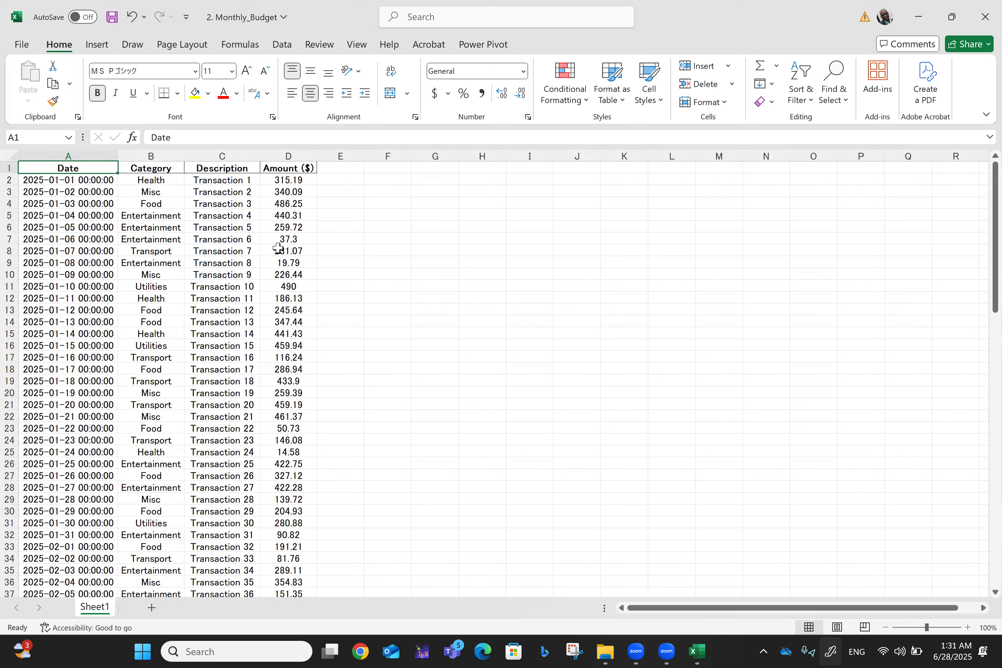
Step: Apply the Currency number format to the first amount in cell D2
{"action": "left_click", "coordinate": [288, 181]}
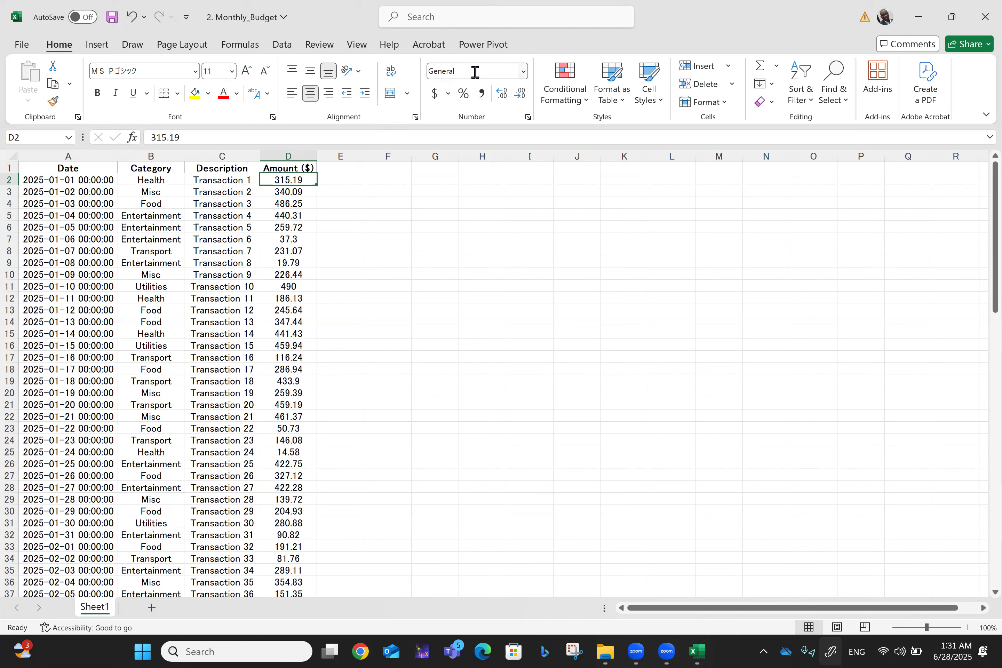
{"action": "left_click", "coordinate": [523, 71]}
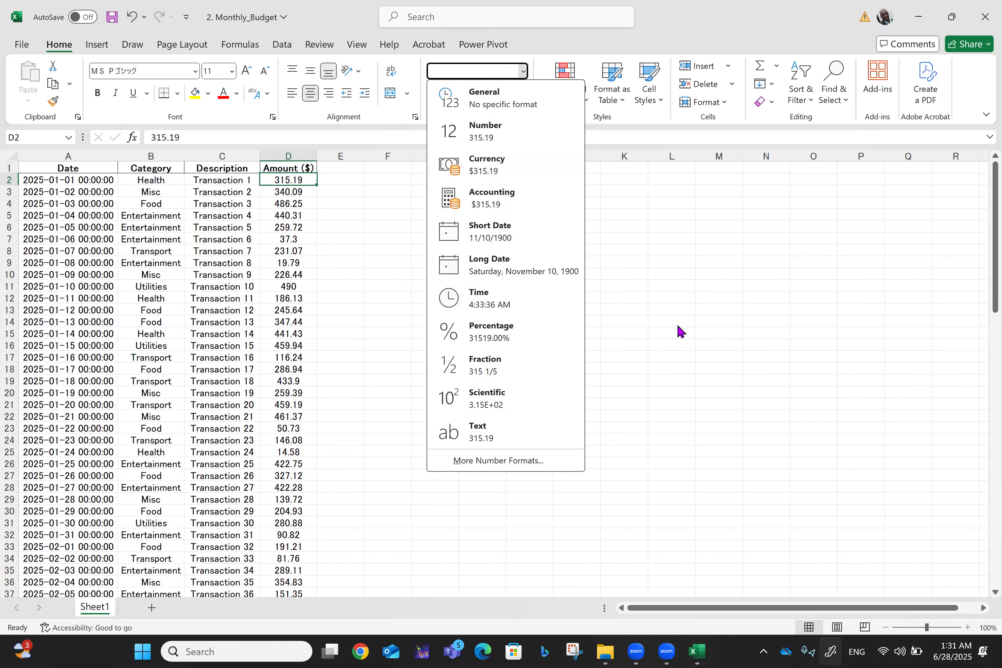
{"action": "left_click", "coordinate": [503, 173]}
{"action": "left_click", "coordinate": [353, 202]}
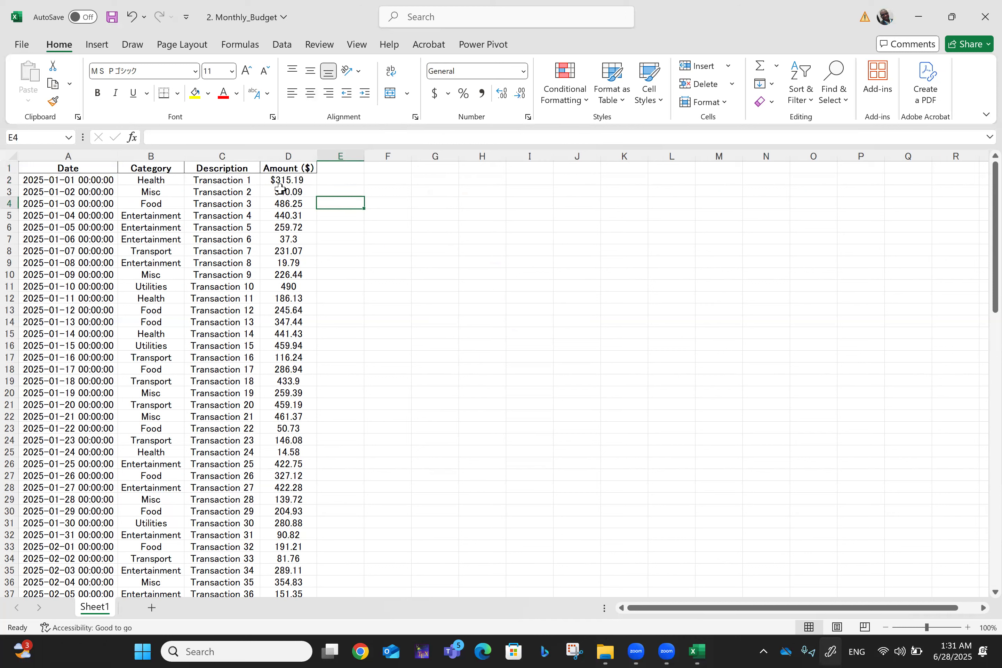
Step: Apply the Currency number format to all the amounts in D2:D101
{"action": "left_click", "coordinate": [290, 181]}
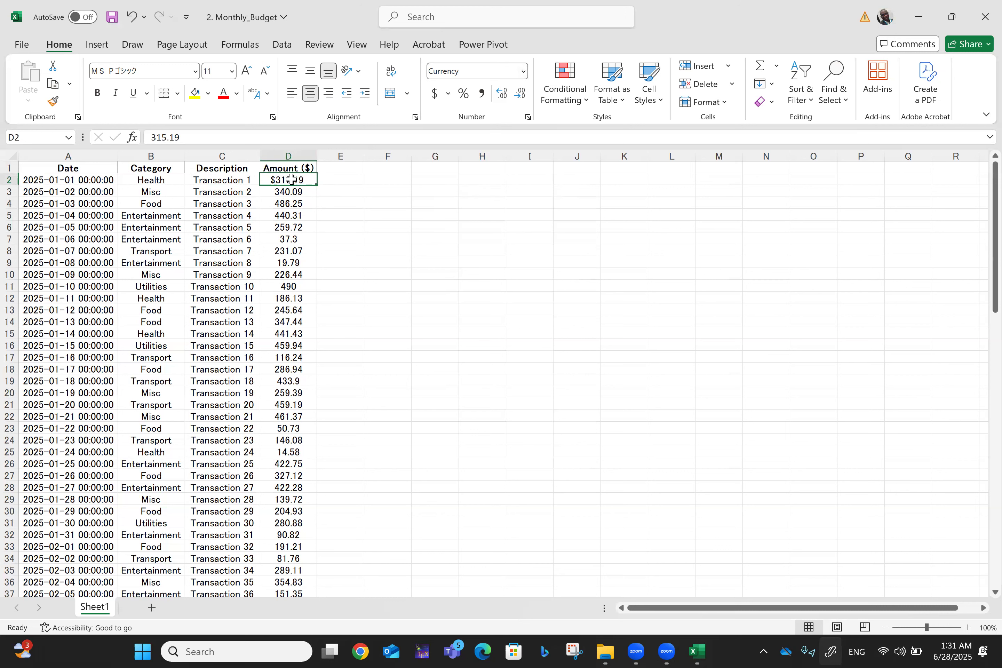
{"action": "left_click_drag", "start_coordinate": [292, 180], "coordinate": [289, 588]}
{"action": "key", "text": "shift+Down"}
{"action": "key", "text": "shift+Down"}
{"action": "key", "text": "shift+Down"}
{"action": "key", "text": "shift+Down"}
{"action": "key", "text": "shift+Down"}
{"action": "key", "text": "shift+Down"}
{"action": "key", "text": "shift+Down"}
{"action": "key", "text": "shift+Down"}
{"action": "key", "text": "shift+Down"}
{"action": "key", "text": "shift+Down"}
{"action": "key", "text": "shift+Down"}
{"action": "key", "text": "shift+Down"}
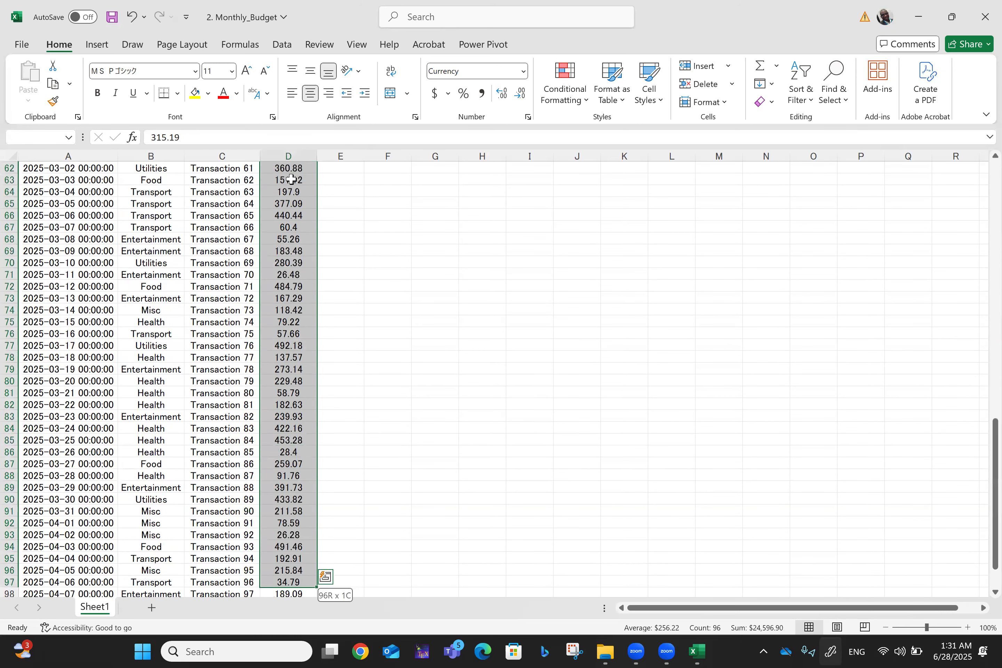
{"action": "key", "text": "shift+Down"}
{"action": "key", "text": "shift+Down"}
{"action": "key", "text": "shift+Down"}
{"action": "key", "text": "shift+Down"}
{"action": "key", "text": "shift+Down"}
{"action": "key", "text": "shift+Down"}
{"action": "key", "text": "shift+Down"}
{"action": "key", "text": "shift+Down"}
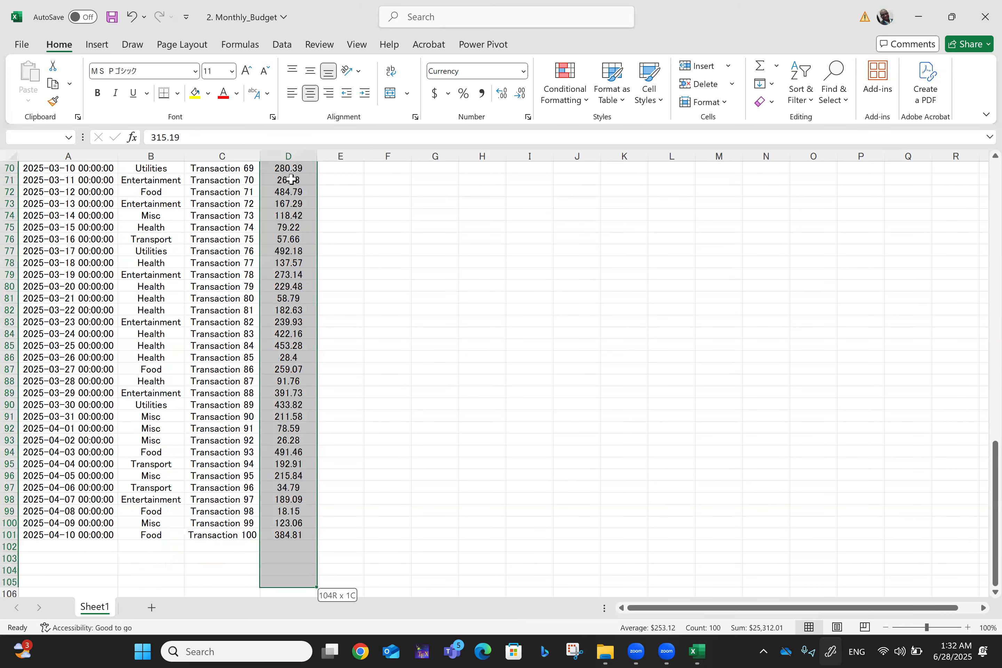
{"action": "key", "text": "shift+Up"}
{"action": "key", "text": "shift+Up"}
{"action": "key", "text": "shift+Up"}
{"action": "key", "text": "shift+Up"}
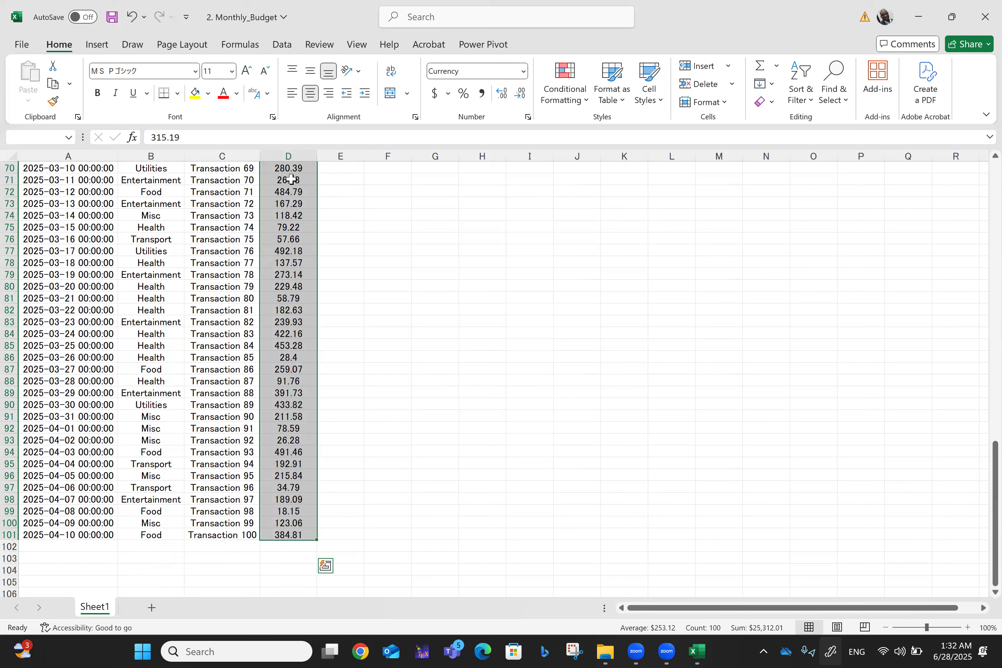
{"action": "left_click", "coordinate": [523, 71]}
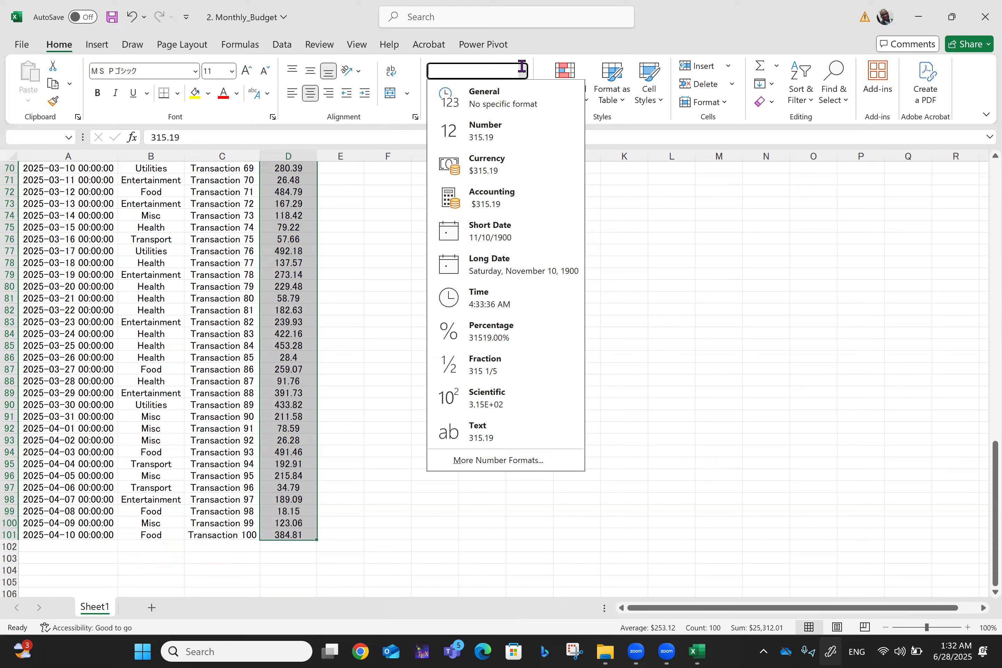
{"action": "left_click", "coordinate": [502, 168]}
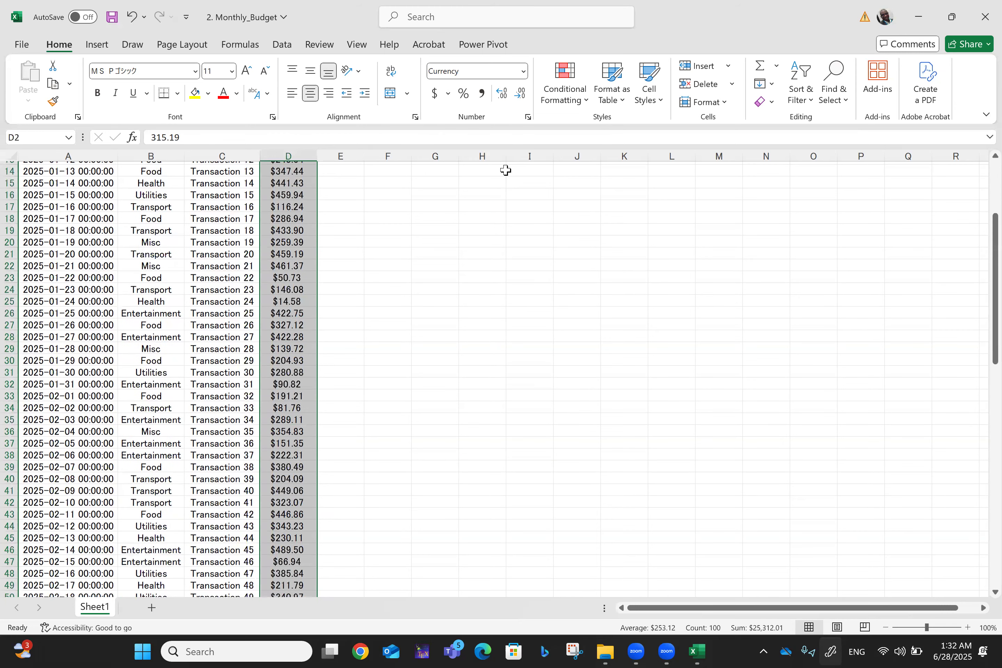
Step: Review the formatted Amount column from the start of the table and return to cell A1
{"action": "scroll", "coordinate": [356, 299], "scroll_direction": "up", "scroll_amount": 4}
{"action": "left_click", "coordinate": [356, 298]}
{"action": "key", "text": "Up"}
{"action": "key", "text": "Up"}
{"action": "key", "text": "Up"}
{"action": "key", "text": "Up"}
{"action": "key", "text": "Up"}
{"action": "key", "text": "Up"}
{"action": "key", "text": "Up"}
{"action": "key", "text": "Up"}
{"action": "key", "text": "Up"}
{"action": "key", "text": "Up"}
{"action": "key", "text": "Up"}
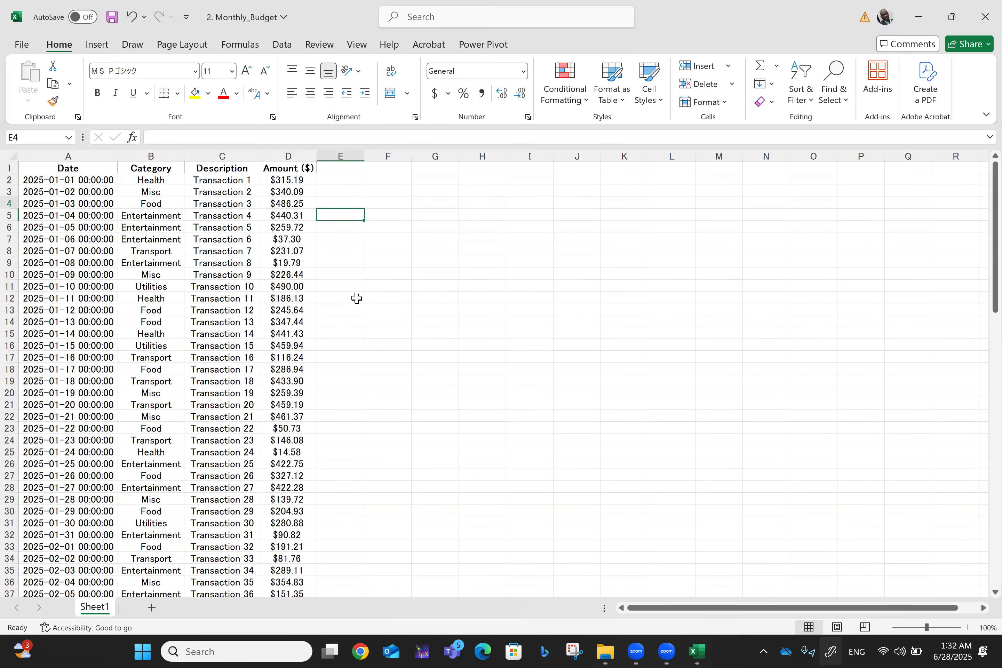
{"action": "key", "text": "Left"}
{"action": "key", "text": "Left"}
{"action": "key", "text": "Left"}
{"action": "key", "text": "Left"}
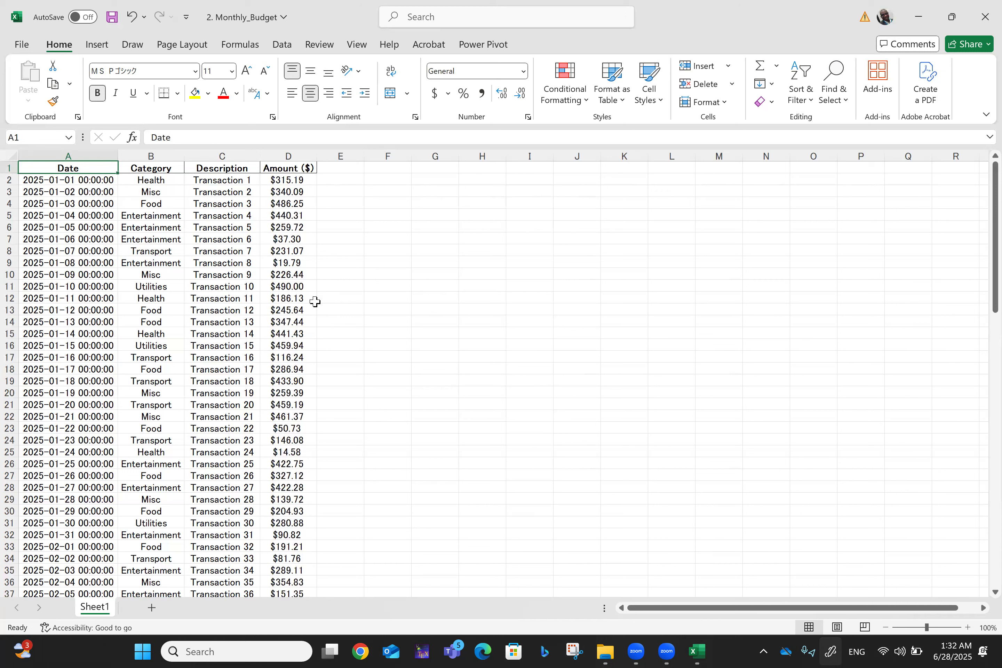
Step: Undo the last two currency formatting changes in the Amount column
{"action": "key", "text": "ctrl+z"}
{"action": "key", "text": "ctrl+z"}
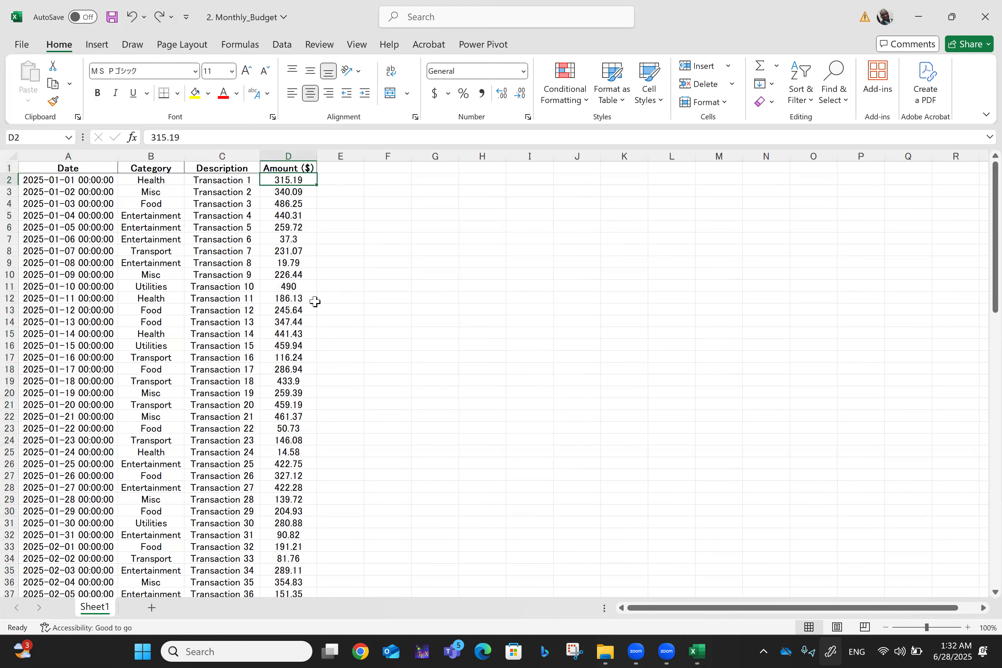
Step: Format D2:D101 through Format Cells as Currency with the $ symbol, 2 decimal places and negative numbers in red without a minus sign
{"action": "key", "text": "shift+Down"}
{"action": "key", "text": "shift+Down"}
{"action": "key", "text": "shift+Down"}
{"action": "key", "text": "shift+Down"}
{"action": "key", "text": "shift+Down"}
{"action": "key", "text": "shift+Down"}
{"action": "key", "text": "shift+Down"}
{"action": "key", "text": "shift+Down"}
{"action": "key", "text": "shift+Down"}
{"action": "key", "text": "shift+Down"}
{"action": "key", "text": "shift+Down"}
{"action": "key", "text": "shift+Down"}
{"action": "key", "text": "shift+Down"}
{"action": "key", "text": "shift+Down"}
{"action": "key", "text": "shift+Down"}
{"action": "key", "text": "shift+Down"}
{"action": "key", "text": "shift+Down"}
{"action": "key", "text": "shift+Down"}
{"action": "key", "text": "shift+Down"}
{"action": "key", "text": "shift+Down"}
{"action": "key", "text": "shift+Down"}
{"action": "key", "text": "shift+Down"}
{"action": "key", "text": "shift+Down"}
{"action": "key", "text": "shift+Down"}
{"action": "key", "text": "shift+Down"}
{"action": "key", "text": "shift+Down"}
{"action": "key", "text": "shift+Down"}
{"action": "key", "text": "shift+Down"}
{"action": "key", "text": "shift+Down"}
{"action": "key", "text": "shift+Down"}
{"action": "key", "text": "shift+Down"}
{"action": "key", "text": "shift+Down"}
{"action": "key", "text": "shift+Down"}
{"action": "key", "text": "shift+Down"}
{"action": "key", "text": "shift+Down"}
{"action": "key", "text": "shift+Down"}
{"action": "key", "text": "shift+Down"}
{"action": "key", "text": "shift+Down"}
{"action": "key", "text": "shift+Down"}
{"action": "key", "text": "shift+Down"}
{"action": "key", "text": "shift+Down"}
{"action": "key", "text": "shift+Down"}
{"action": "key", "text": "shift+Down"}
{"action": "key", "text": "shift+Down"}
{"action": "key", "text": "shift+Down"}
{"action": "key", "text": "shift+Down"}
{"action": "key", "text": "shift+Down"}
{"action": "key", "text": "shift+Down"}
{"action": "key", "text": "shift+Down"}
{"action": "key", "text": "shift+Down"}
{"action": "key", "text": "shift+Down"}
{"action": "key", "text": "shift+Down"}
{"action": "key", "text": "shift+Down"}
{"action": "key", "text": "shift+Down"}
{"action": "key", "text": "shift+Down"}
{"action": "key", "text": "shift+Down"}
{"action": "key", "text": "shift+Down"}
{"action": "key", "text": "shift+Down"}
{"action": "key", "text": "shift+Down"}
{"action": "key", "text": "shift+Down"}
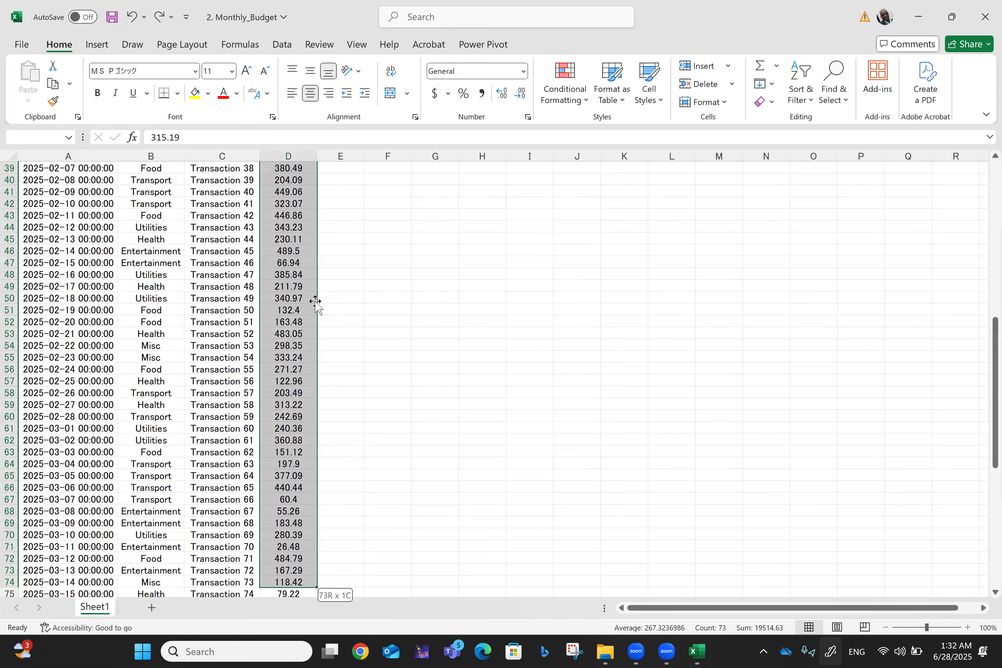
{"action": "key", "text": "shift+Down"}
{"action": "key", "text": "shift+Down"}
{"action": "key", "text": "shift+Down"}
{"action": "key", "text": "shift+Down"}
{"action": "key", "text": "shift+Down"}
{"action": "key", "text": "shift+Down"}
{"action": "key", "text": "shift+Down"}
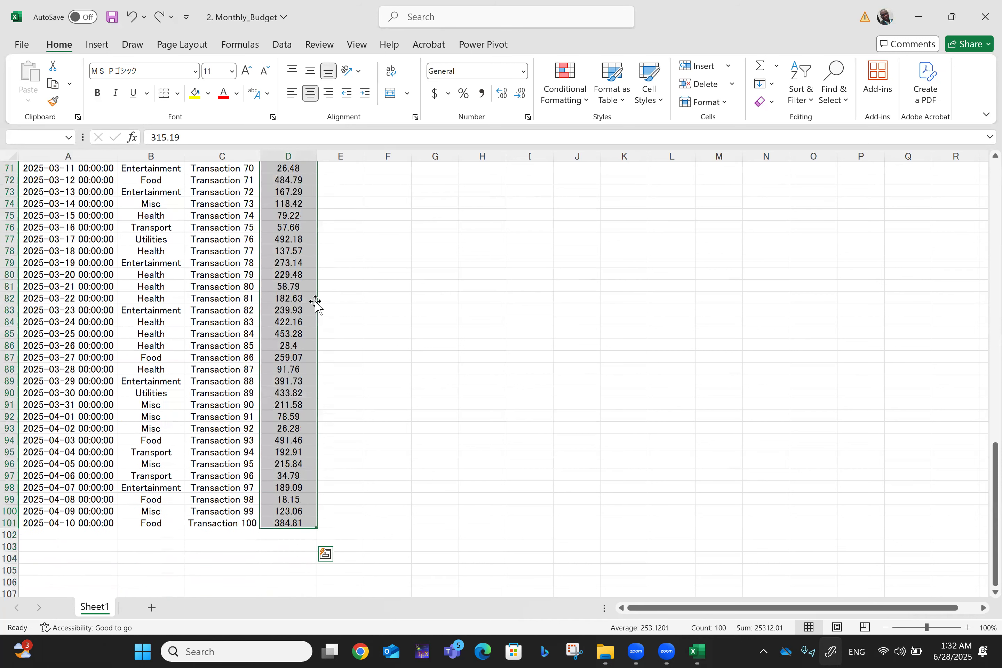
{"action": "right_click", "coordinate": [281, 223]}
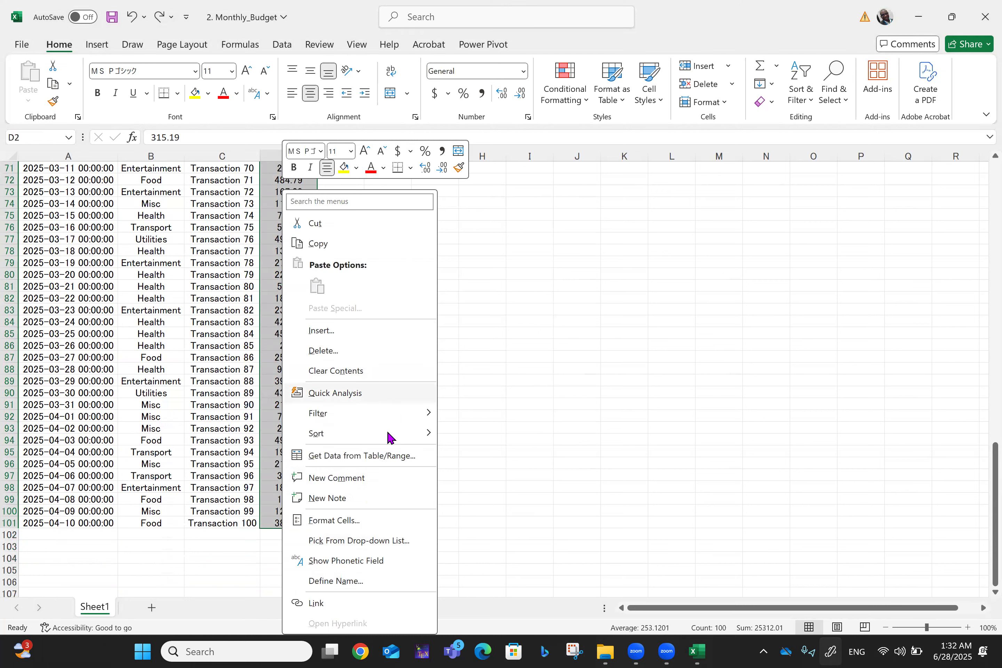
{"action": "left_click", "coordinate": [345, 522]}
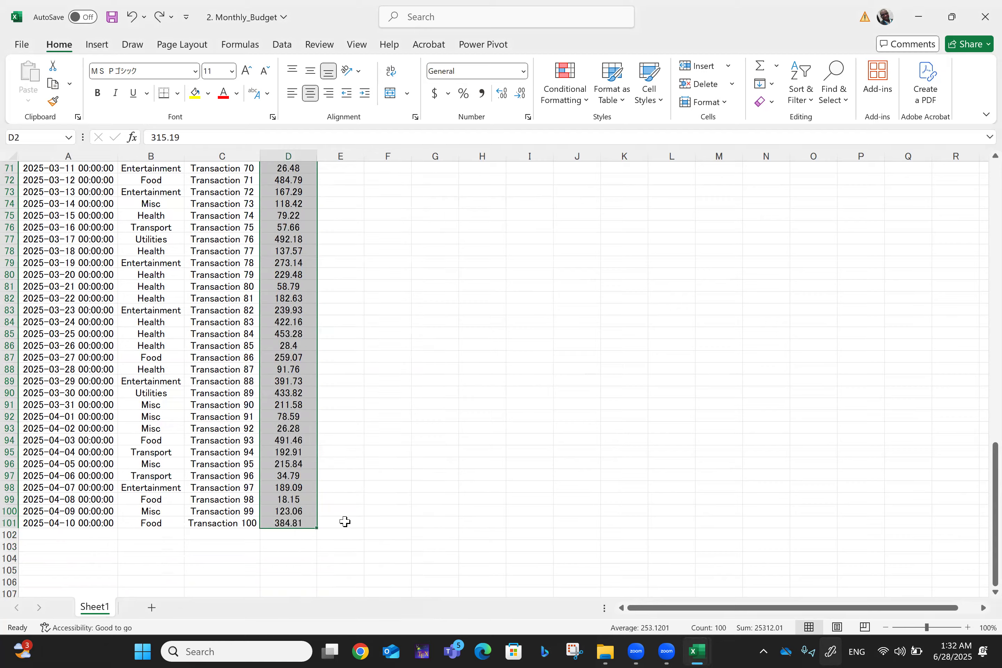
{"action": "left_click", "coordinate": [202, 337]}
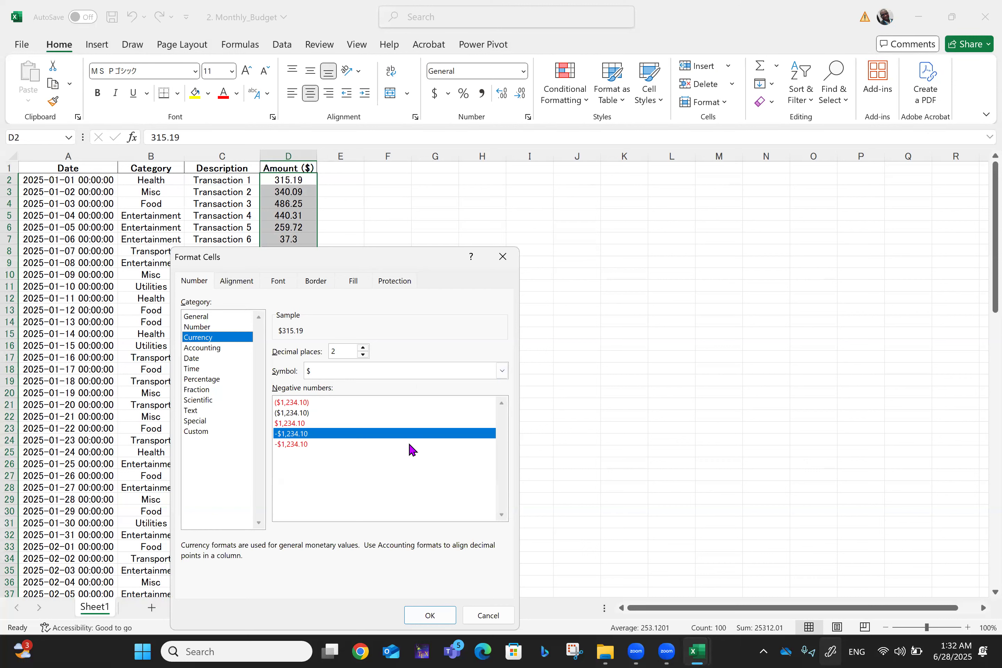
{"action": "left_click", "coordinate": [291, 424]}
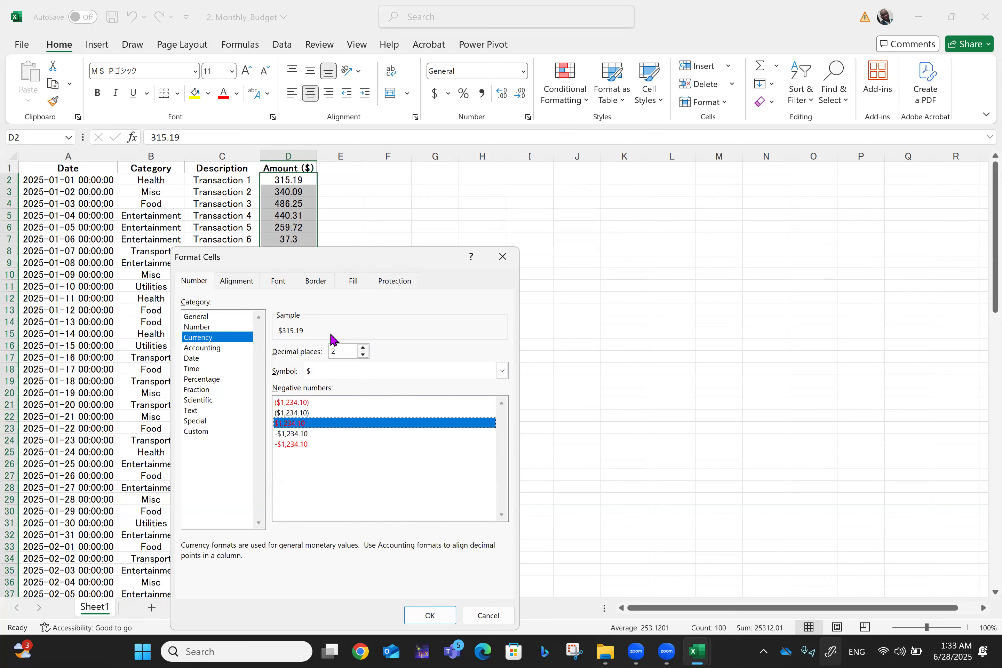
{"action": "left_click", "coordinate": [430, 616]}
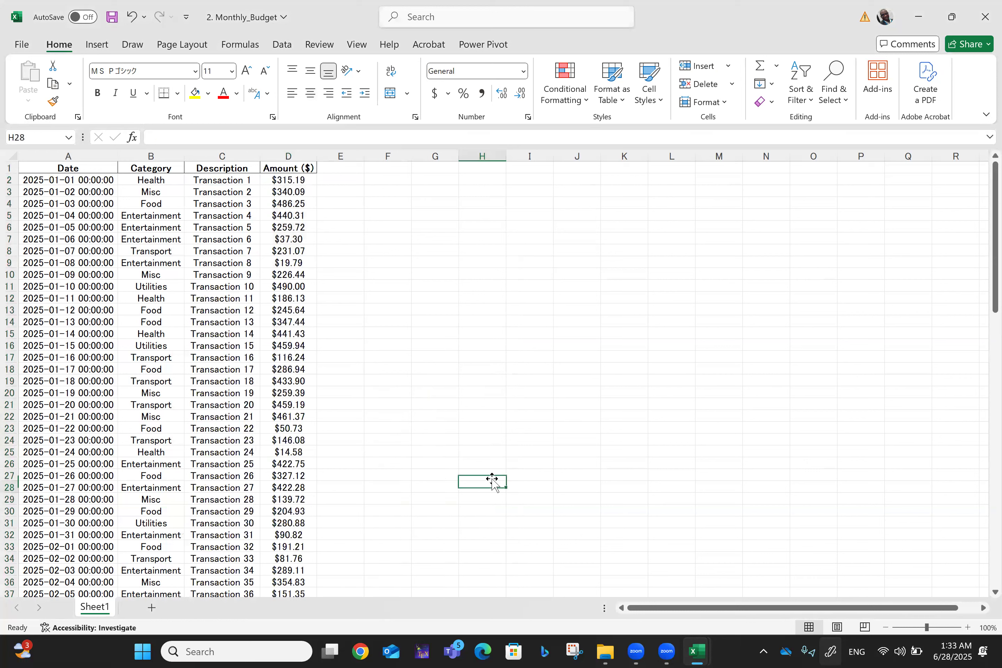
{"action": "key", "text": "Up"}
{"action": "key", "text": "Up"}
{"action": "key", "text": "Up"}
{"action": "key", "text": "Up"}
{"action": "key", "text": "Up"}
{"action": "key", "text": "Up"}
{"action": "key", "text": "Up"}
{"action": "key", "text": "Up"}
{"action": "key", "text": "Up"}
{"action": "key", "text": "Up"}
{"action": "key", "text": "Up"}
{"action": "key", "text": "Up"}
{"action": "key", "text": "Up"}
{"action": "key", "text": "Up"}
{"action": "key", "text": "Up"}
{"action": "key", "text": "Up"}
{"action": "key", "text": "Up"}
{"action": "key", "text": "Up"}
{"action": "key", "text": "Up"}
{"action": "key", "text": "Up"}
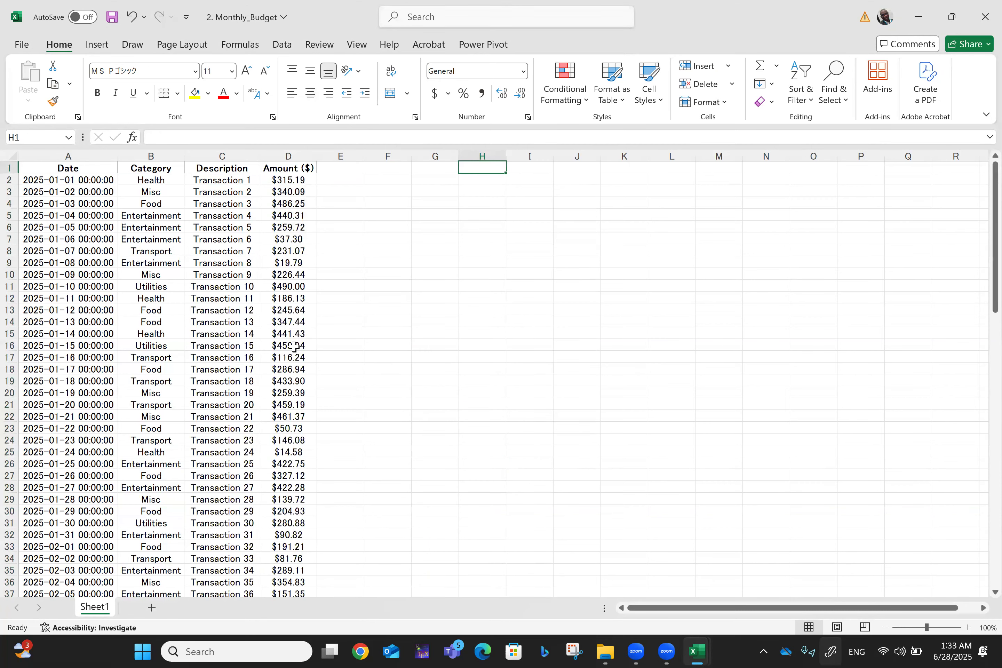
Step: Make the Transaction 91 amount in D92 negative by setting it to -78.59
{"action": "left_click", "coordinate": [286, 430]}
{"action": "key", "text": "ctrl+Down"}
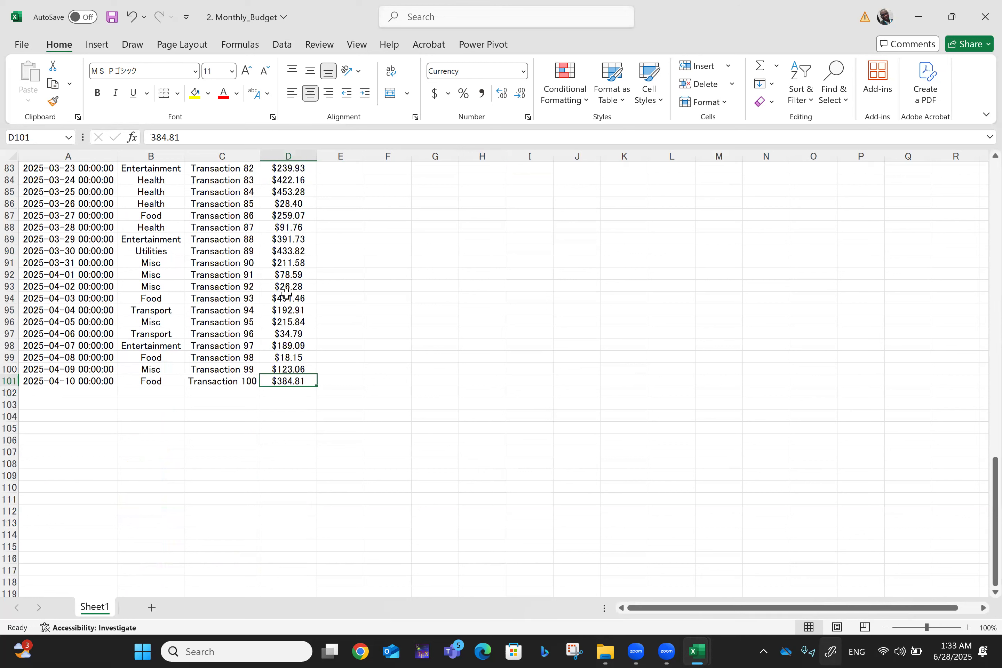
{"action": "double_click", "coordinate": [285, 275]}
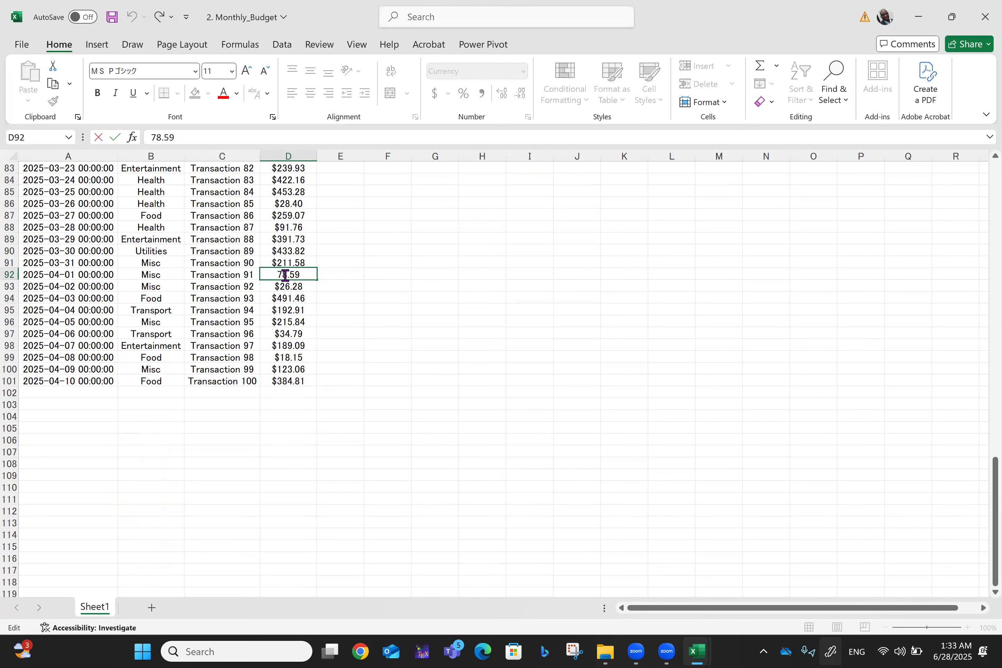
{"action": "left_click", "coordinate": [273, 277]}
{"action": "type", "text": "-"}
{"action": "left_click", "coordinate": [405, 331]}
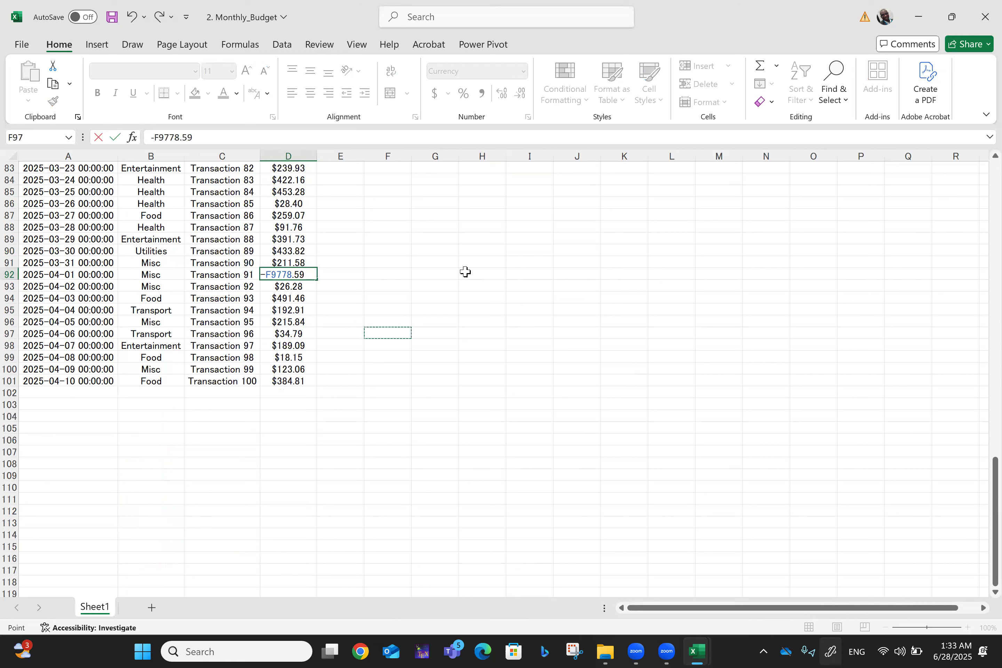
{"action": "key", "text": "BackSpace"}
{"action": "key", "text": "BackSpace"}
{"action": "key", "text": "BackSpace"}
{"action": "key", "text": "BackSpace"}
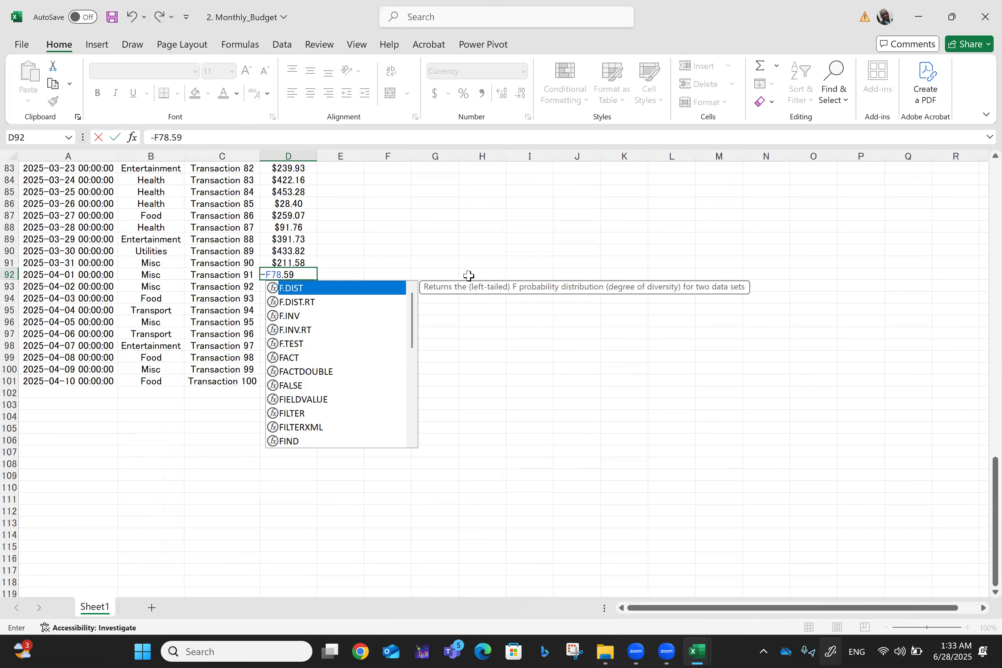
{"action": "type", "text": "-"}
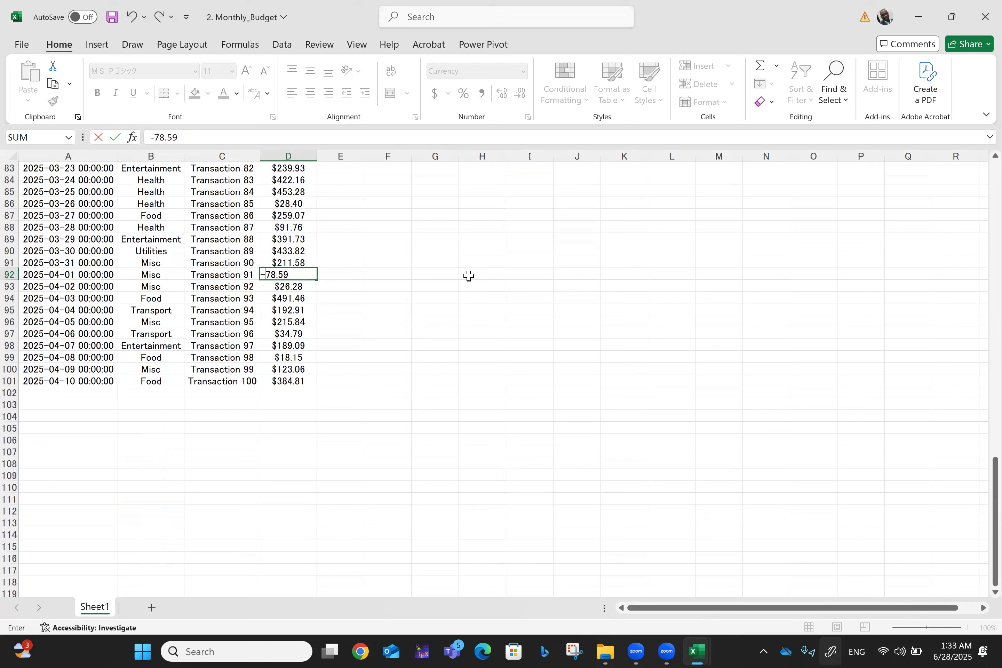
{"action": "left_click", "coordinate": [426, 226]}
{"action": "key", "text": "BackSpace"}
{"action": "key", "text": "BackSpace"}
{"action": "key", "text": "BackSpace"}
{"action": "key", "text": "Return"}
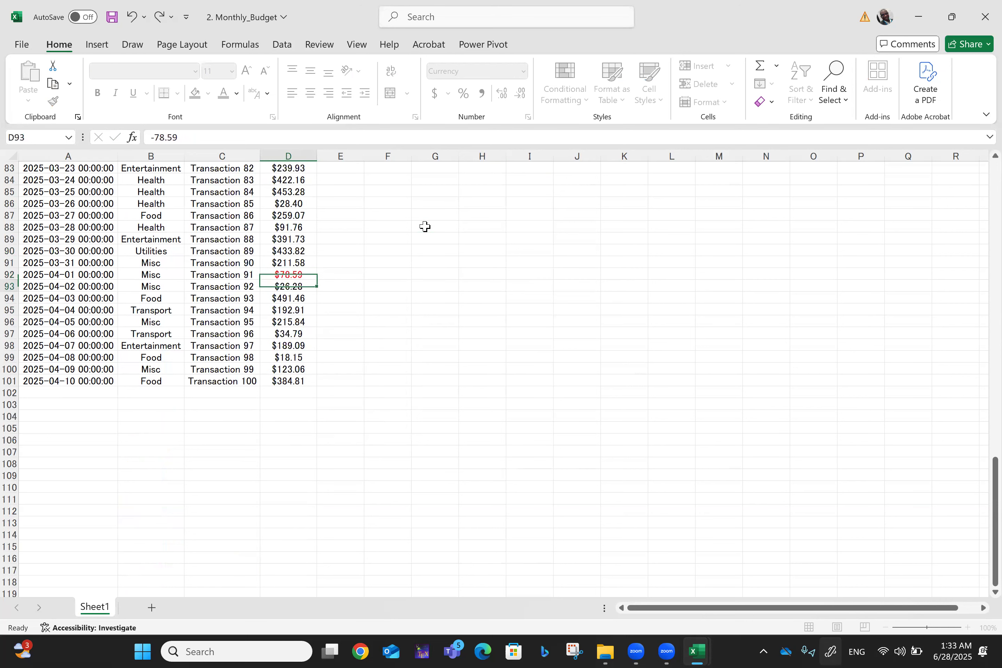
Step: Review the currency formatting up the Amount column from D92 to D16
{"action": "key", "text": "Up"}
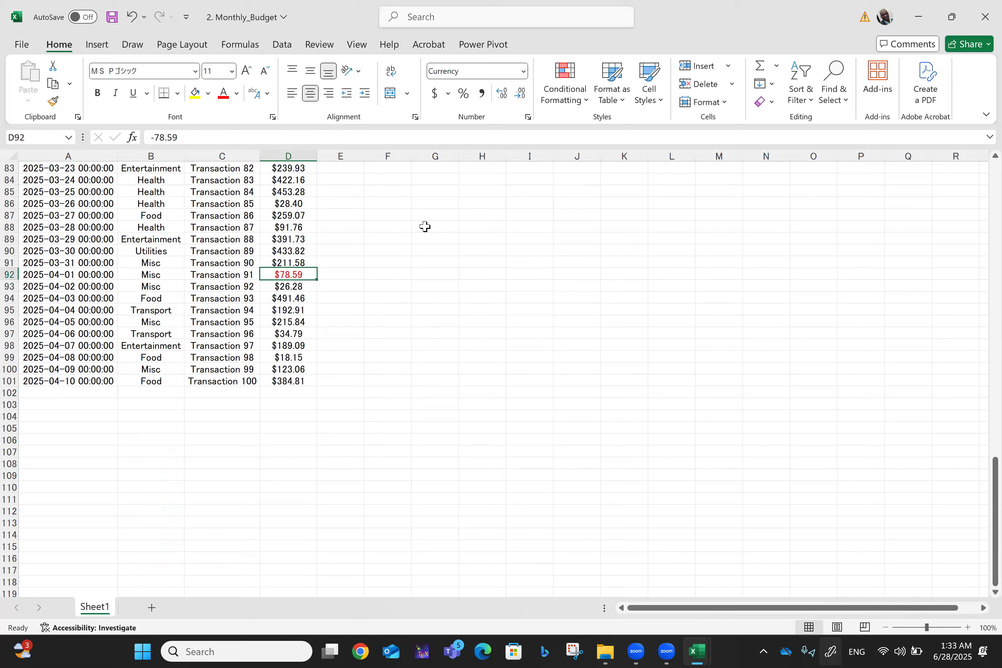
{"action": "key", "text": "Up"}
{"action": "key", "text": "Up"}
{"action": "key", "text": "Up"}
{"action": "key", "text": "Up"}
{"action": "key", "text": "Up"}
{"action": "key", "text": "Up"}
{"action": "key", "text": "Up"}
{"action": "key", "text": "Up"}
{"action": "key", "text": "Up"}
{"action": "key", "text": "Up"}
{"action": "key", "text": "Up"}
{"action": "key", "text": "Up"}
{"action": "key", "text": "Up"}
{"action": "key", "text": "Up"}
{"action": "key", "text": "Up"}
{"action": "key", "text": "Up"}
{"action": "key", "text": "Up"}
{"action": "key", "text": "Up"}
{"action": "key", "text": "Up"}
{"action": "key", "text": "Up"}
{"action": "key", "text": "Up"}
{"action": "key", "text": "Up"}
{"action": "key", "text": "Up"}
{"action": "key", "text": "Up"}
{"action": "key", "text": "Up"}
{"action": "key", "text": "Up"}
{"action": "key", "text": "Up"}
{"action": "key", "text": "Up"}
{"action": "key", "text": "Up"}
{"action": "key", "text": "Up"}
{"action": "key", "text": "Up"}
{"action": "key", "text": "Up"}
{"action": "key", "text": "Up"}
{"action": "key", "text": "Up"}
{"action": "key", "text": "Up"}
{"action": "key", "text": "Up"}
{"action": "key", "text": "Up"}
{"action": "key", "text": "Up"}
{"action": "key", "text": "Up"}
{"action": "key", "text": "Up"}
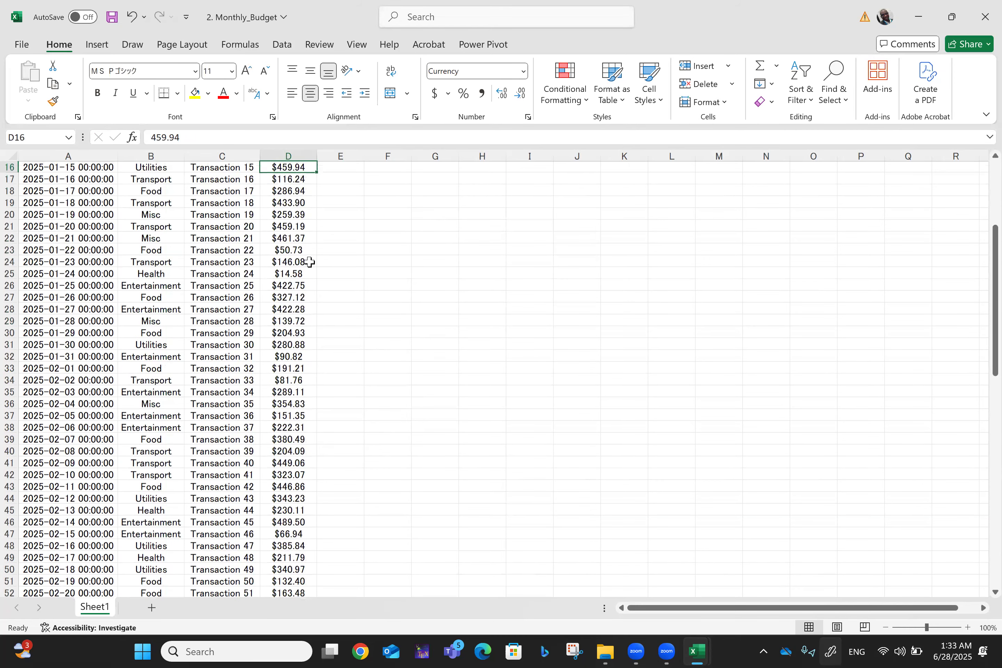
Step: Make the Transaction 84 amount in D85 negative by setting it to -453.28
{"action": "left_click", "coordinate": [288, 262]}
{"action": "key", "text": "ctrl+Down"}
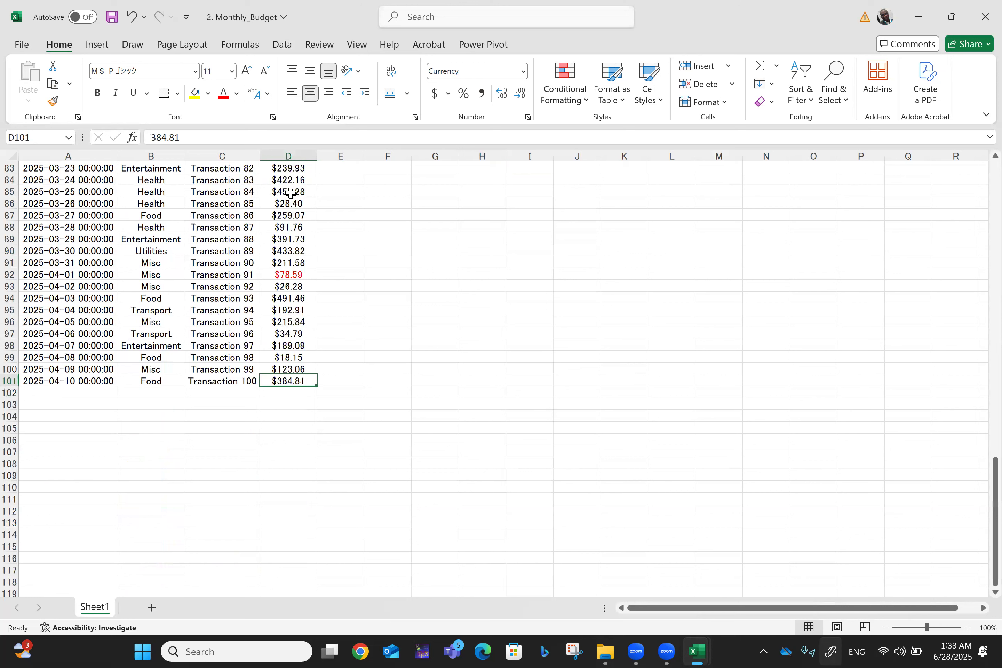
{"action": "double_click", "coordinate": [291, 193]}
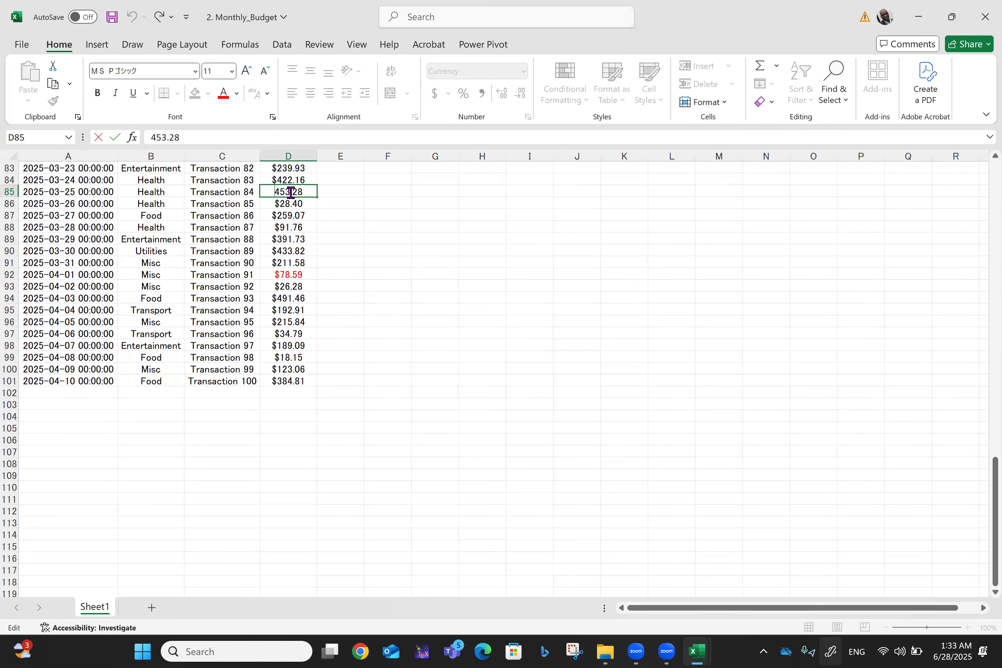
{"action": "key", "text": "Return"}
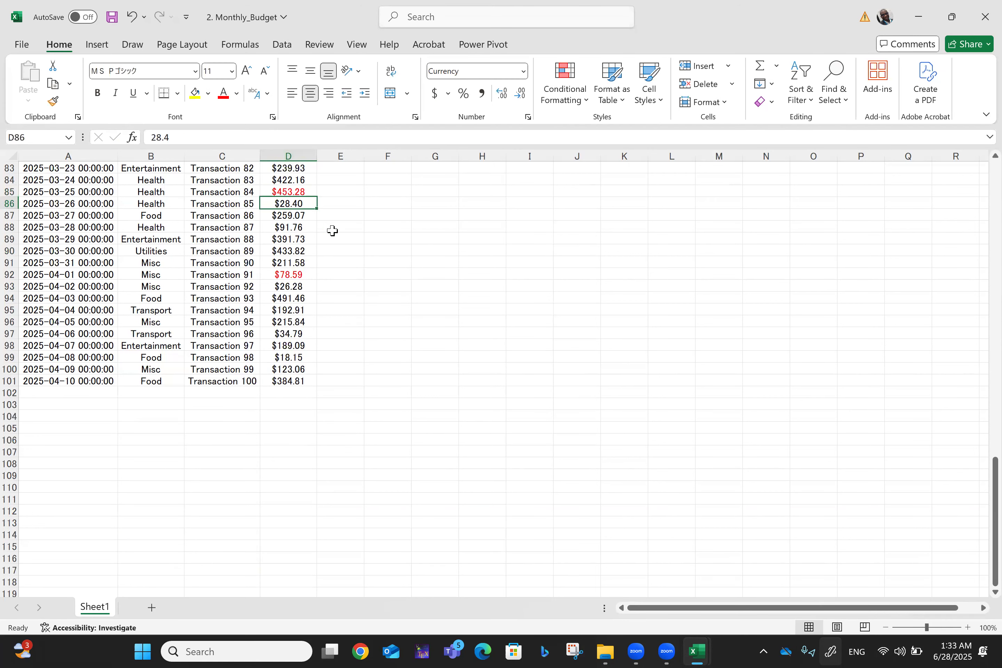
Step: Review the Amount column from D85 back up to its header in D1
{"action": "key", "text": "Up"}
{"action": "key", "text": "Up"}
{"action": "key", "text": "Up"}
{"action": "key", "text": "Up"}
{"action": "key", "text": "Up"}
{"action": "key", "text": "Up"}
{"action": "key", "text": "Up"}
{"action": "key", "text": "Up"}
{"action": "key", "text": "Up"}
{"action": "key", "text": "Up"}
{"action": "key", "text": "Up"}
{"action": "key", "text": "Up"}
{"action": "key", "text": "Up"}
{"action": "key", "text": "Up"}
{"action": "key", "text": "Up"}
{"action": "key", "text": "Up"}
{"action": "key", "text": "Up"}
{"action": "key", "text": "Up"}
{"action": "key", "text": "Up"}
{"action": "key", "text": "Up"}
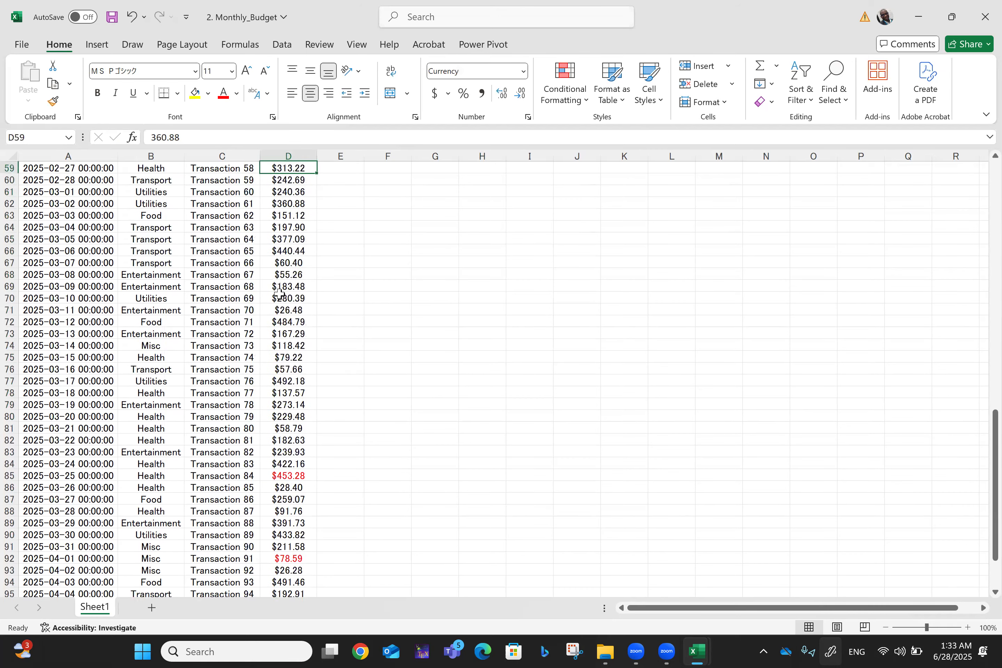
{"action": "key", "text": "Up"}
{"action": "key", "text": "Up"}
{"action": "key", "text": "Up"}
{"action": "key", "text": "Up"}
{"action": "key", "text": "Up"}
{"action": "key", "text": "Up"}
{"action": "key", "text": "Up"}
{"action": "key", "text": "Up"}
{"action": "key", "text": "Up"}
{"action": "key", "text": "Up"}
{"action": "key", "text": "Up"}
{"action": "key", "text": "Up"}
{"action": "key", "text": "Up"}
{"action": "key", "text": "Up"}
{"action": "key", "text": "Up"}
{"action": "key", "text": "Up"}
{"action": "key", "text": "Up"}
{"action": "key", "text": "Up"}
{"action": "key", "text": "Up"}
{"action": "key", "text": "Up"}
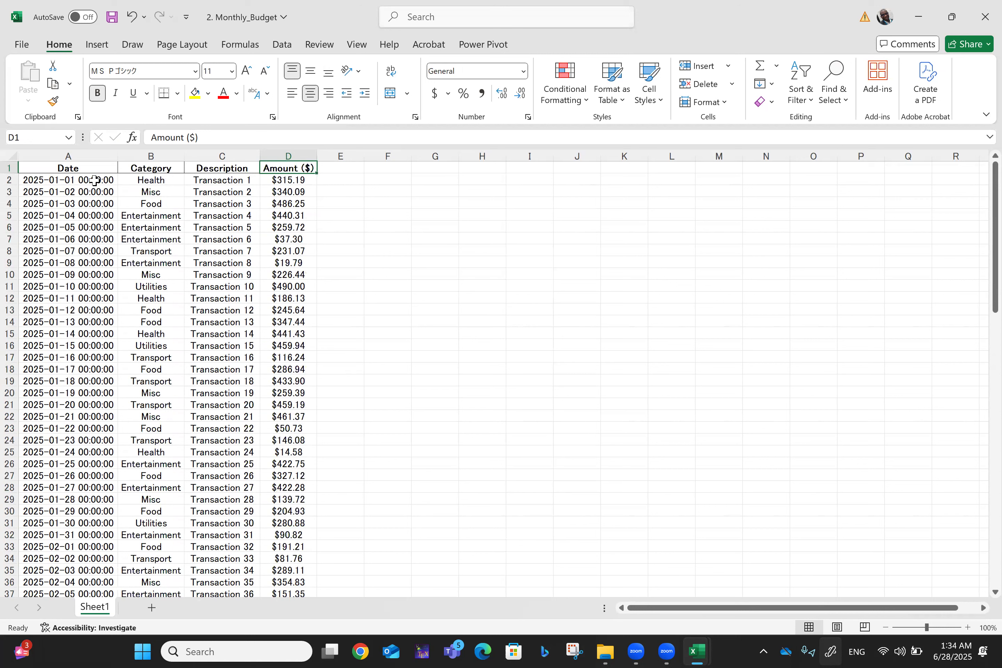
Step: Format the dates in A2 through A101 with the Short Date number format
{"action": "left_click", "coordinate": [45, 182]}
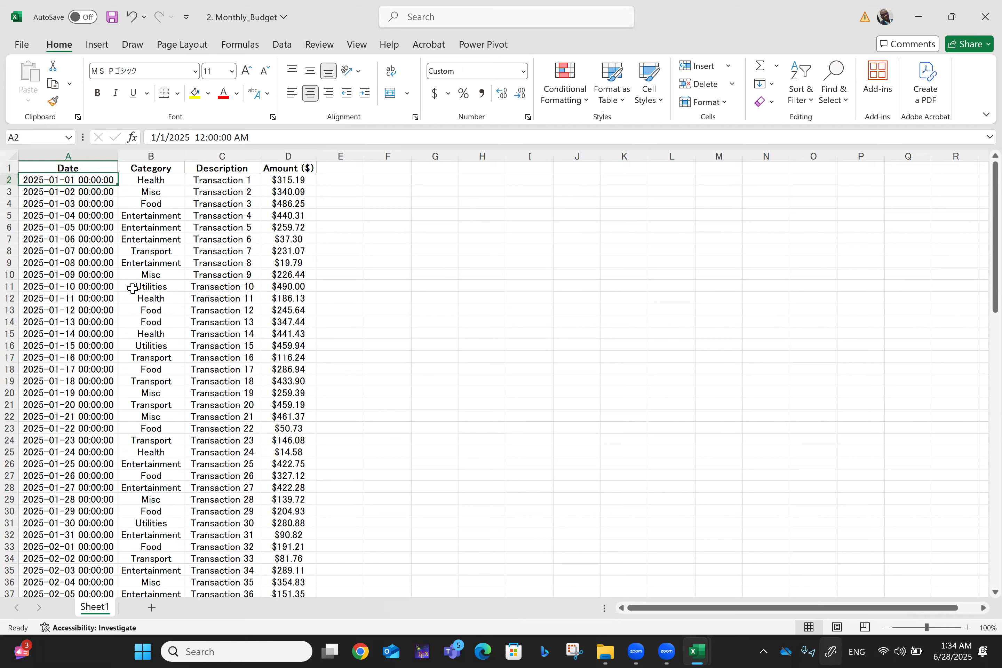
{"action": "key", "text": "shift+Down"}
{"action": "key", "text": "shift+Down"}
{"action": "key", "text": "shift+Down"}
{"action": "key", "text": "shift+Down"}
{"action": "key", "text": "shift+Down"}
{"action": "key", "text": "shift+Down"}
{"action": "key", "text": "shift+Down"}
{"action": "key", "text": "shift+Down"}
{"action": "key", "text": "shift+Down"}
{"action": "key", "text": "shift+Down"}
{"action": "key", "text": "shift+Down"}
{"action": "key", "text": "shift+Down"}
{"action": "key", "text": "shift+Down"}
{"action": "key", "text": "shift+Down"}
{"action": "key", "text": "shift+Down"}
{"action": "key", "text": "shift+Down"}
{"action": "key", "text": "shift+Down"}
{"action": "key", "text": "shift+Down"}
{"action": "key", "text": "shift+Down"}
{"action": "key", "text": "shift+Down"}
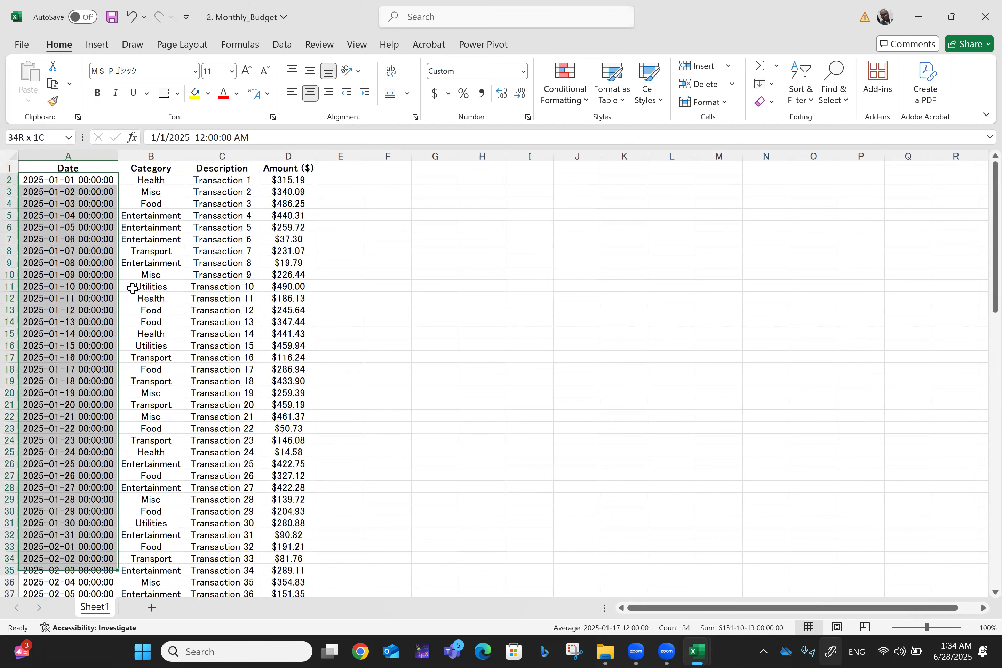
{"action": "key", "text": "shift+Down"}
{"action": "key", "text": "shift+Down"}
{"action": "key", "text": "shift+Down"}
{"action": "key", "text": "shift+Down"}
{"action": "key", "text": "shift+Down"}
{"action": "key", "text": "shift+Down"}
{"action": "key", "text": "shift+Down"}
{"action": "key", "text": "shift+Down"}
{"action": "key", "text": "shift+Down"}
{"action": "key", "text": "shift+Down"}
{"action": "key", "text": "shift+Down"}
{"action": "key", "text": "shift+Down"}
{"action": "key", "text": "shift+Down"}
{"action": "key", "text": "shift+Down"}
{"action": "key", "text": "shift+Down"}
{"action": "key", "text": "shift+Down"}
{"action": "key", "text": "shift+Down"}
{"action": "key", "text": "shift+Down"}
{"action": "key", "text": "shift+Down"}
{"action": "key", "text": "shift+Down"}
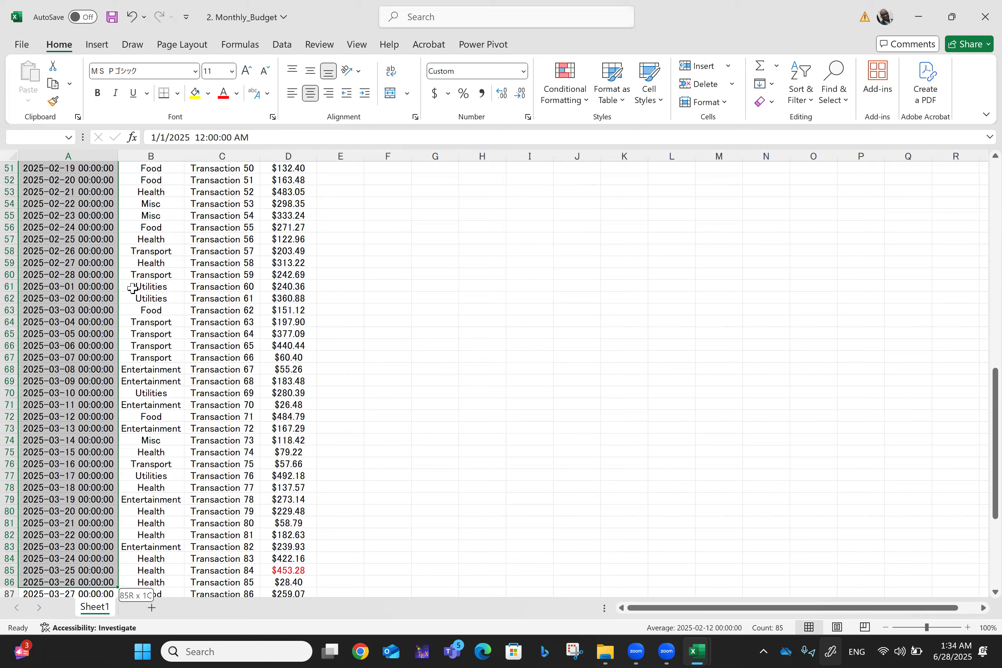
{"action": "key", "text": "shift+Down"}
{"action": "key", "text": "shift+Down"}
{"action": "key", "text": "shift+Down"}
{"action": "key", "text": "shift+Down"}
{"action": "key", "text": "shift+Down"}
{"action": "key", "text": "shift+Down"}
{"action": "key", "text": "shift+Down"}
{"action": "key", "text": "shift+Down"}
{"action": "key", "text": "shift+Down"}
{"action": "key", "text": "shift+Down"}
{"action": "key", "text": "shift+Down"}
{"action": "key", "text": "shift+Down"}
{"action": "key", "text": "shift+Down"}
{"action": "key", "text": "shift+Down"}
{"action": "key", "text": "shift+Down"}
{"action": "key", "text": "shift+Down"}
{"action": "key", "text": "shift+Down"}
{"action": "key", "text": "shift+Down"}
{"action": "key", "text": "shift+Down"}
{"action": "key", "text": "shift+Down"}
{"action": "key", "text": "shift+Down"}
{"action": "key", "text": "shift+Down"}
{"action": "key", "text": "shift+Down"}
{"action": "key", "text": "shift+Down"}
{"action": "key", "text": "shift+Down"}
{"action": "key", "text": "shift+Up"}
{"action": "key", "text": "shift+Up"}
{"action": "key", "text": "shift+Up"}
{"action": "key", "text": "shift+Up"}
{"action": "key", "text": "shift+Up"}
{"action": "key", "text": "shift+Up"}
{"action": "key", "text": "shift+Up"}
{"action": "key", "text": "shift+Up"}
{"action": "key", "text": "shift+Up"}
{"action": "key", "text": "shift+Up"}
{"action": "key", "text": "shift+Up"}
{"action": "key", "text": "shift+Up"}
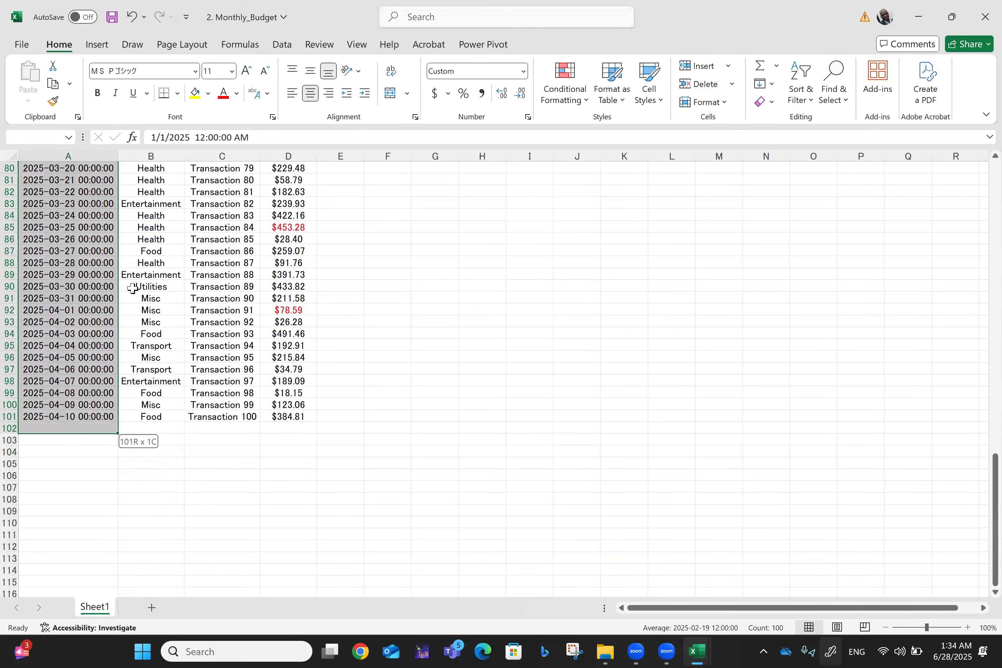
{"action": "left_click", "coordinate": [524, 72]}
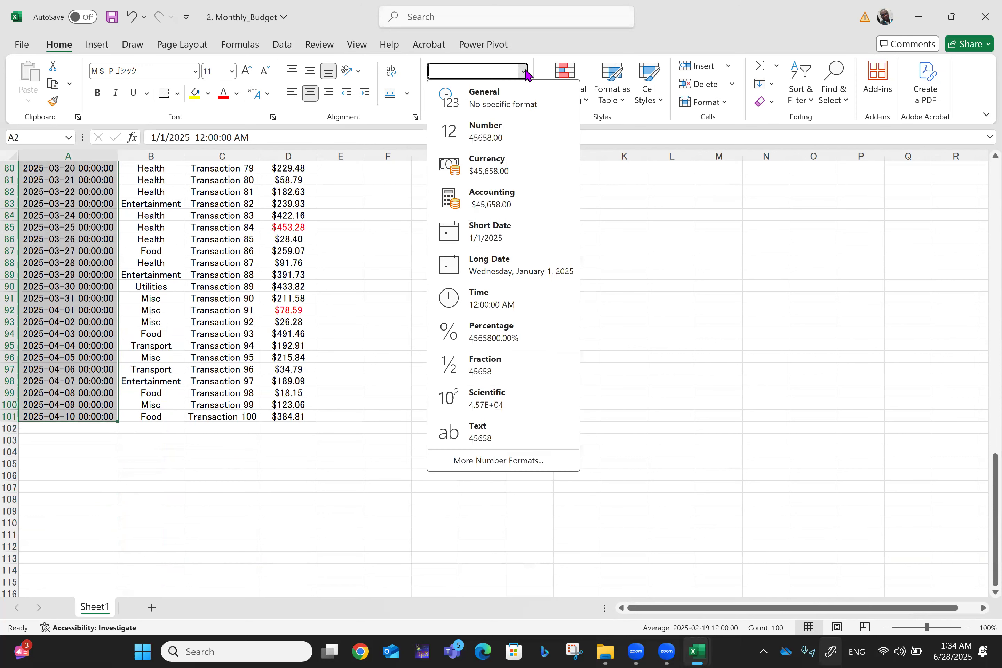
{"action": "left_click", "coordinate": [496, 237]}
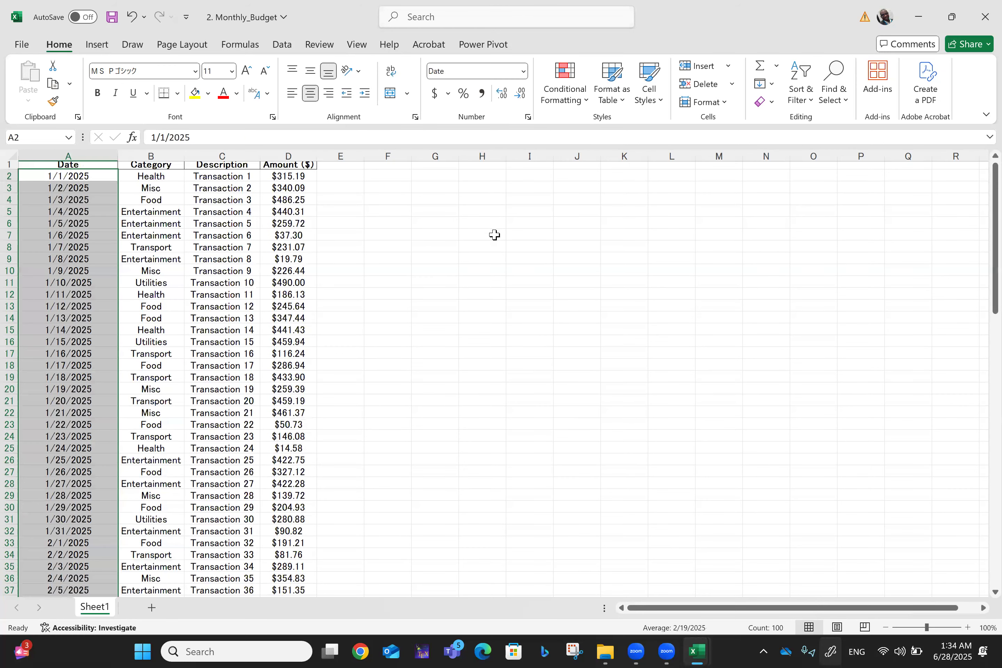
Step: Review the reformatted dates down the Date column by selecting from A2 to A101
{"action": "key", "text": "ctrl+shift+Up"}
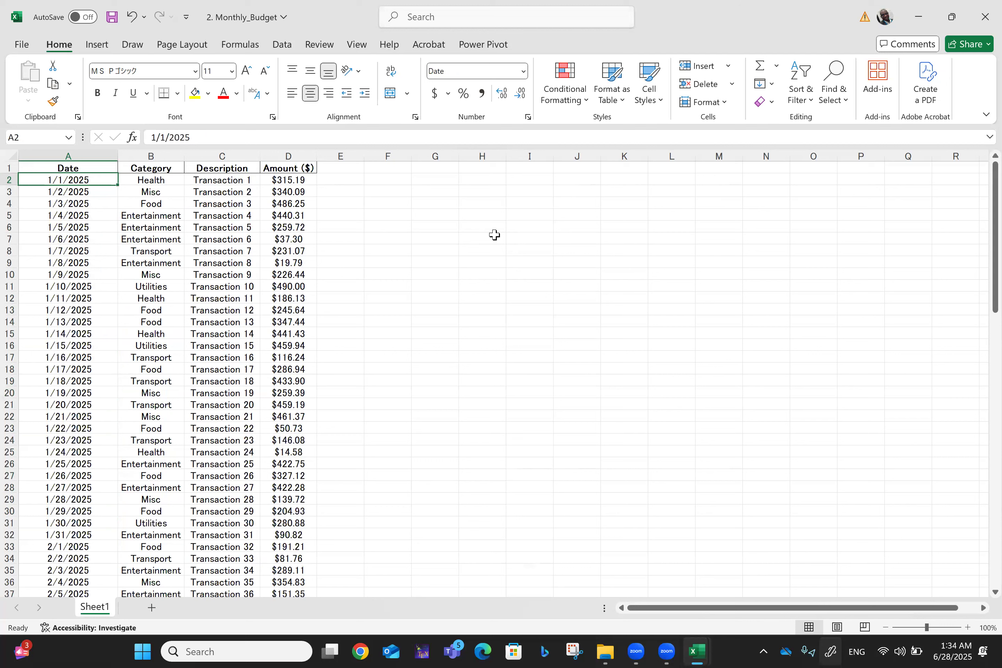
{"action": "key", "text": "shift+Down"}
{"action": "key", "text": "shift+Down"}
{"action": "key", "text": "shift+Down"}
{"action": "key", "text": "shift+Down"}
{"action": "key", "text": "shift+Down"}
{"action": "key", "text": "shift+Down"}
{"action": "key", "text": "shift+Down"}
{"action": "key", "text": "shift+Down"}
{"action": "key", "text": "shift+Down"}
{"action": "key", "text": "shift+Down"}
{"action": "key", "text": "shift+Down"}
{"action": "key", "text": "shift+Down"}
{"action": "key", "text": "shift+Down"}
{"action": "key", "text": "shift+Down"}
{"action": "key", "text": "shift+Down"}
{"action": "key", "text": "shift+Down"}
{"action": "key", "text": "shift+Down"}
{"action": "key", "text": "shift+Down"}
{"action": "key", "text": "shift+Down"}
{"action": "key", "text": "shift+Down"}
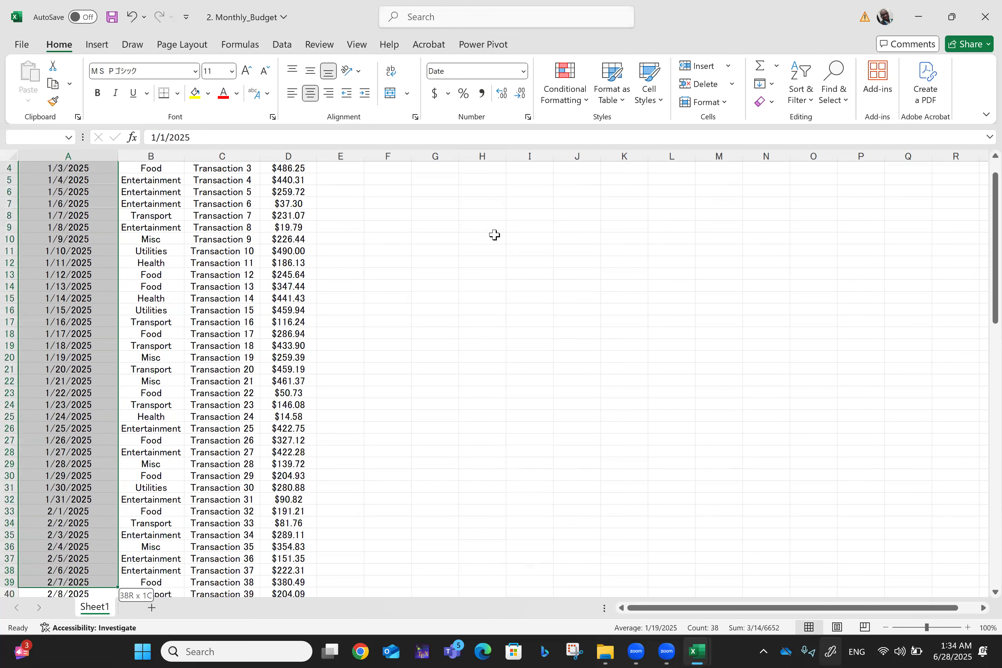
{"action": "key", "text": "shift+Down"}
{"action": "key", "text": "shift+Down"}
{"action": "key", "text": "shift+Down"}
{"action": "key", "text": "shift+Down"}
{"action": "key", "text": "shift+Down"}
{"action": "key", "text": "shift+Down"}
{"action": "key", "text": "shift+Down"}
{"action": "key", "text": "shift+Down"}
{"action": "key", "text": "shift+Down"}
{"action": "key", "text": "shift+Down"}
{"action": "key", "text": "shift+Down"}
{"action": "key", "text": "shift+Down"}
{"action": "key", "text": "shift+Down"}
{"action": "key", "text": "shift+Down"}
{"action": "key", "text": "shift+Down"}
{"action": "key", "text": "shift+Down"}
{"action": "key", "text": "shift+Down"}
{"action": "key", "text": "shift+Down"}
{"action": "key", "text": "shift+Down"}
{"action": "key", "text": "shift+Down"}
{"action": "key", "text": "shift+Down"}
{"action": "key", "text": "shift+Down"}
{"action": "key", "text": "shift+Down"}
{"action": "key", "text": "shift+Down"}
{"action": "key", "text": "shift+Down"}
{"action": "key", "text": "shift+Down"}
{"action": "key", "text": "shift+Down"}
{"action": "key", "text": "shift+Down"}
{"action": "key", "text": "shift+Down"}
{"action": "key", "text": "shift+Down"}
{"action": "key", "text": "shift+Down"}
{"action": "key", "text": "shift+Down"}
{"action": "key", "text": "shift+Down"}
{"action": "key", "text": "shift+Down"}
{"action": "key", "text": "shift+Down"}
{"action": "key", "text": "shift+Down"}
{"action": "key", "text": "shift+Down"}
{"action": "key", "text": "shift+Down"}
{"action": "key", "text": "shift+Down"}
{"action": "key", "text": "shift+Down"}
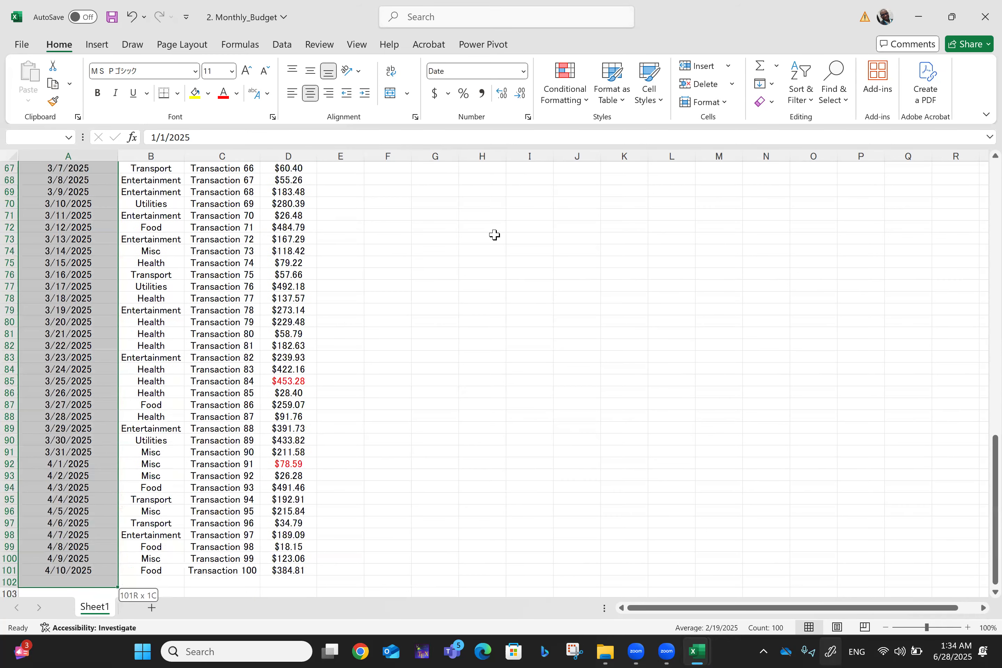
{"action": "key", "text": "shift+Down"}
{"action": "key", "text": "shift+Up"}
{"action": "key", "text": "shift+Up"}
{"action": "key", "text": "shift+Up"}
{"action": "key", "text": "shift+Down"}
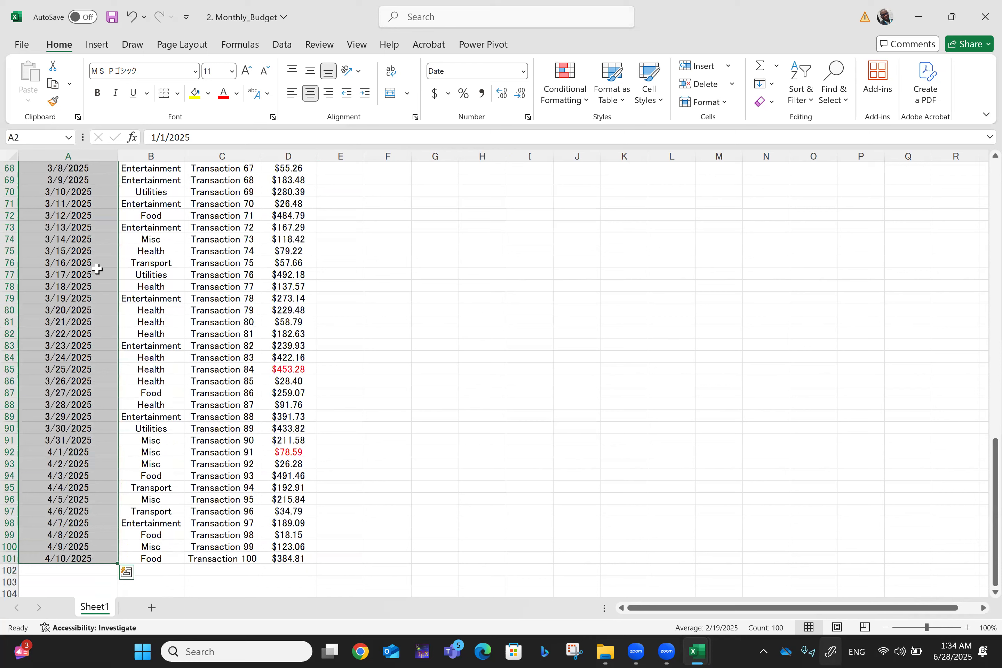
Step: Review the Date column from A75 back up to its header in A1 in an enlarged view
{"action": "left_click", "coordinate": [64, 254]}
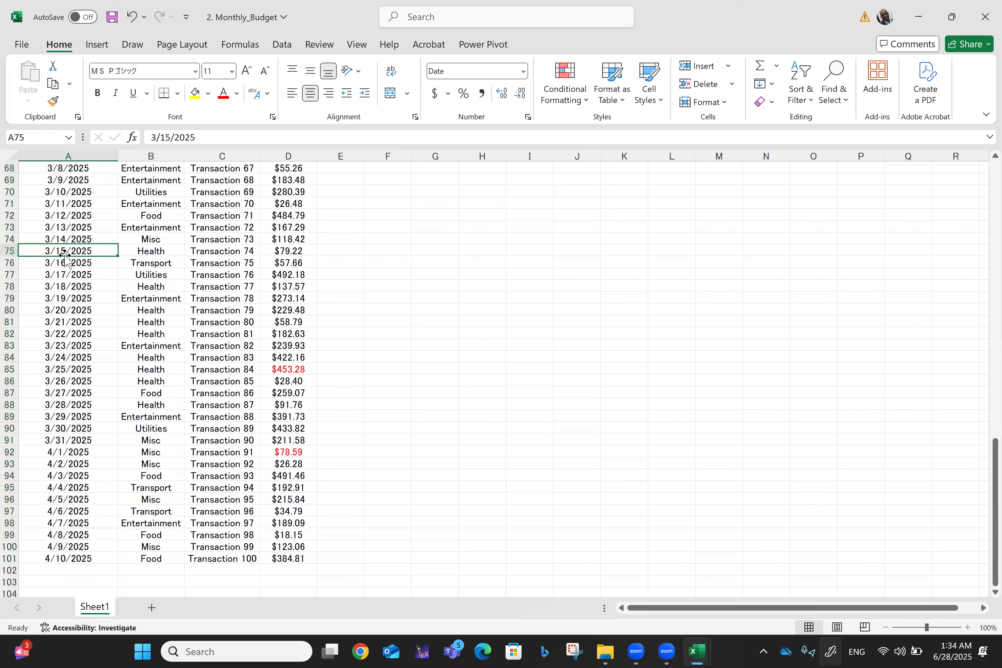
{"action": "scroll", "coordinate": [64, 255], "scroll_direction": "up", "scroll_amount": 4}
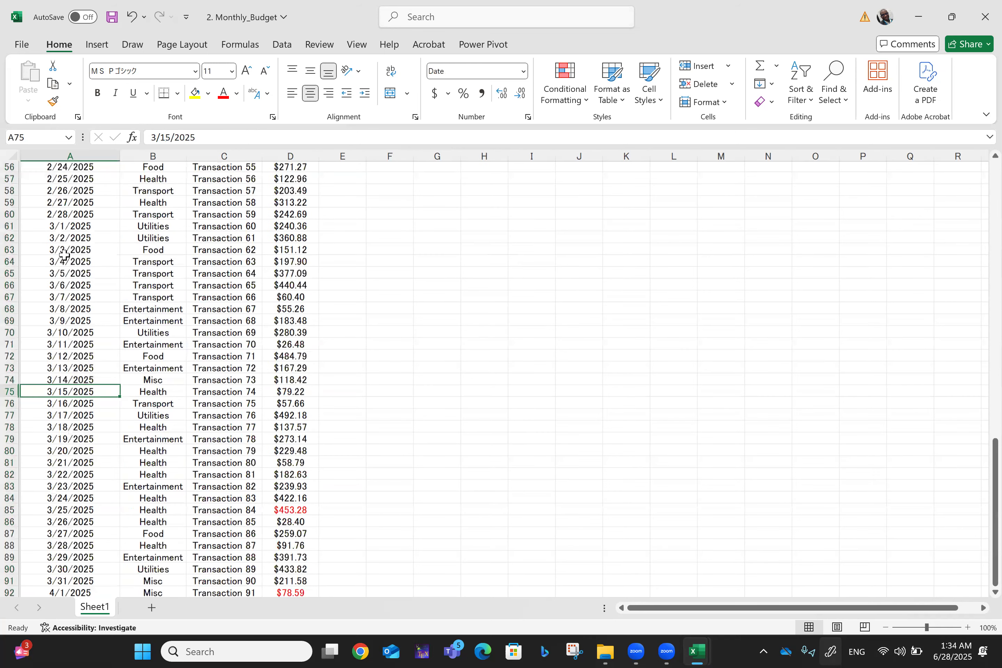
{"action": "scroll", "coordinate": [64, 255], "scroll_direction": "up", "scroll_amount": 18}
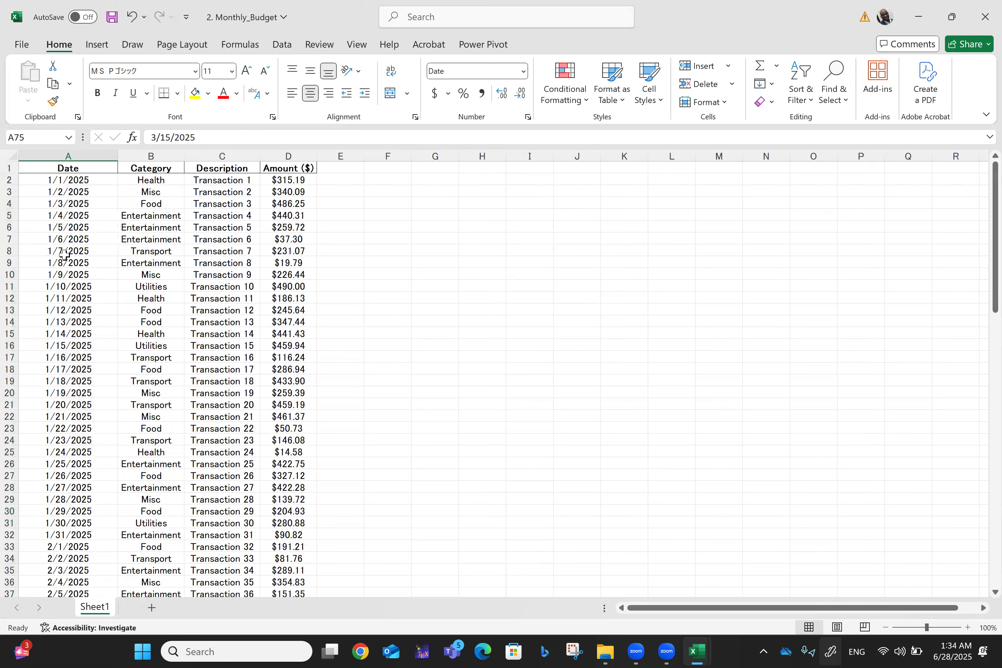
{"action": "scroll", "coordinate": [65, 255], "scroll_direction": "up", "scroll_amount": 2}
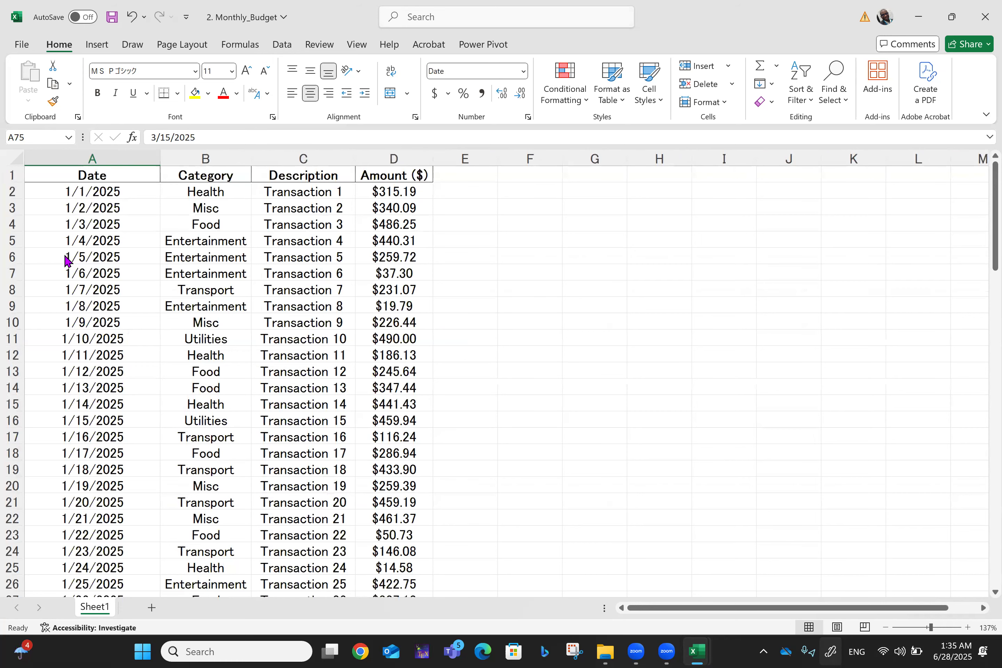
{"action": "scroll", "coordinate": [68, 260], "scroll_direction": "up", "scroll_amount": 1}
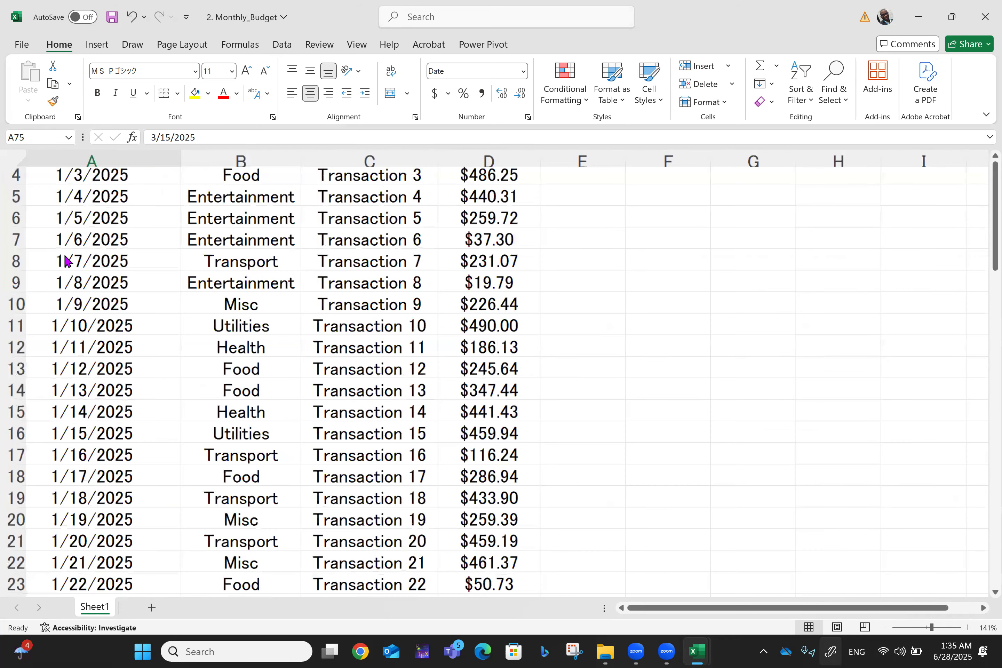
{"action": "left_click", "coordinate": [103, 203]}
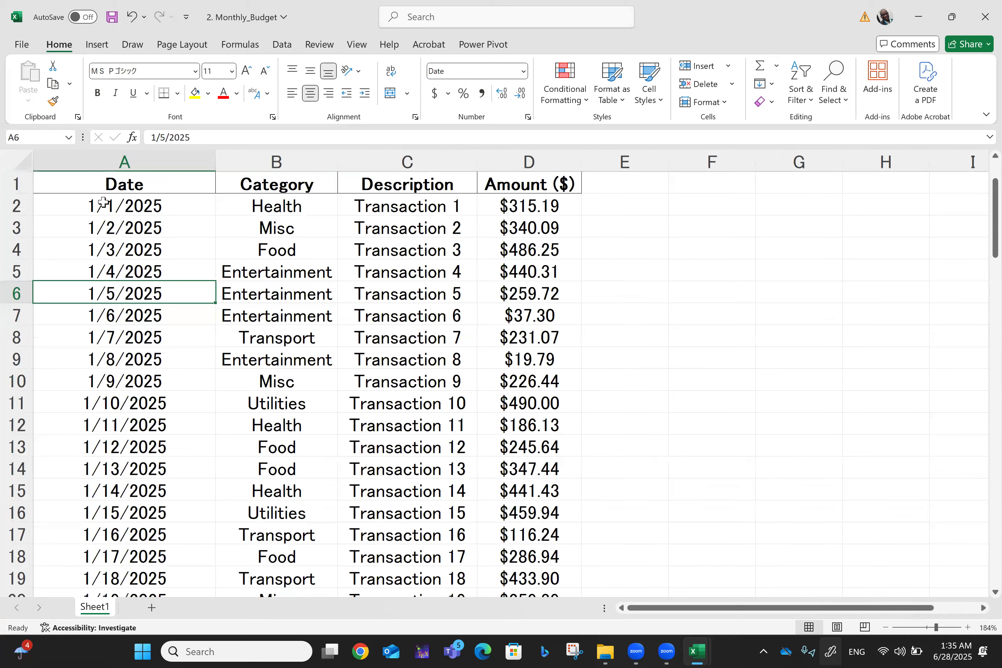
{"action": "left_click", "coordinate": [820, 185]}
{"action": "left_click", "coordinate": [180, 203]}
{"action": "key", "text": "Up"}
{"action": "key", "text": "Up"}
{"action": "key", "text": "Up"}
{"action": "key", "text": "Up"}
{"action": "key", "text": "Up"}
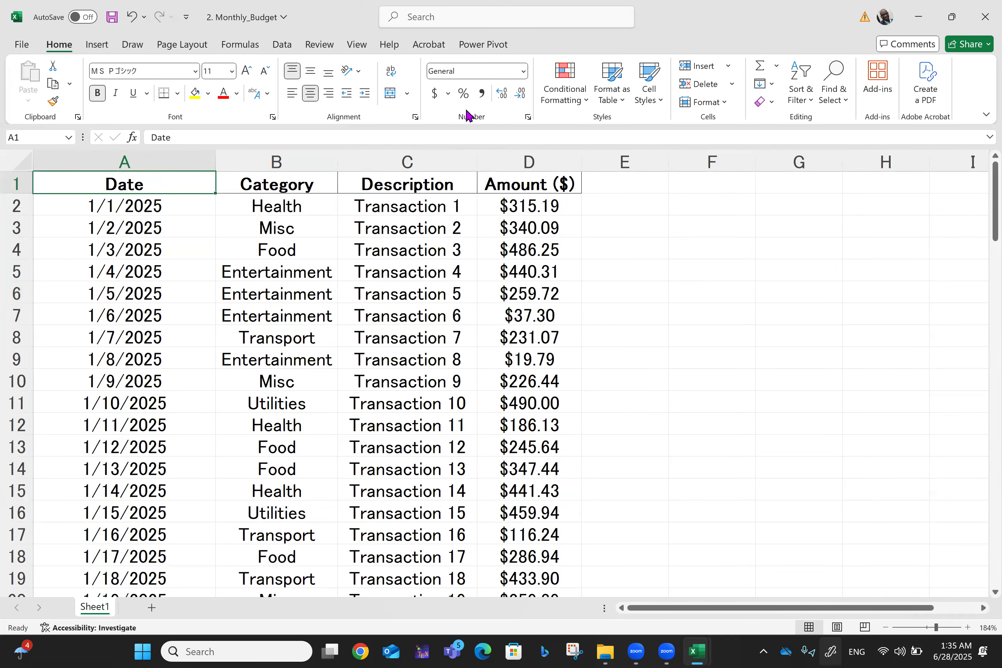
Step: Format the dates in A2 through A101 with the date type *Wednesday, March 14, 2012, using the English (United States) locale
{"action": "key", "text": "Down"}
{"action": "key", "text": "shift+Down"}
{"action": "key", "text": "shift+Down"}
{"action": "key", "text": "shift+Down"}
{"action": "key", "text": "shift+Down"}
{"action": "key", "text": "shift+Down"}
{"action": "key", "text": "shift+Down"}
{"action": "key", "text": "shift+Down"}
{"action": "key", "text": "shift+Down"}
{"action": "key", "text": "shift+Down"}
{"action": "key", "text": "shift+Down"}
{"action": "key", "text": "shift+Down"}
{"action": "key", "text": "shift+Down"}
{"action": "key", "text": "shift+Down"}
{"action": "key", "text": "shift+Down"}
{"action": "key", "text": "shift+Down"}
{"action": "key", "text": "shift+Down"}
{"action": "key", "text": "shift+Down"}
{"action": "key", "text": "shift+Down"}
{"action": "key", "text": "shift+Down"}
{"action": "key", "text": "shift+Down"}
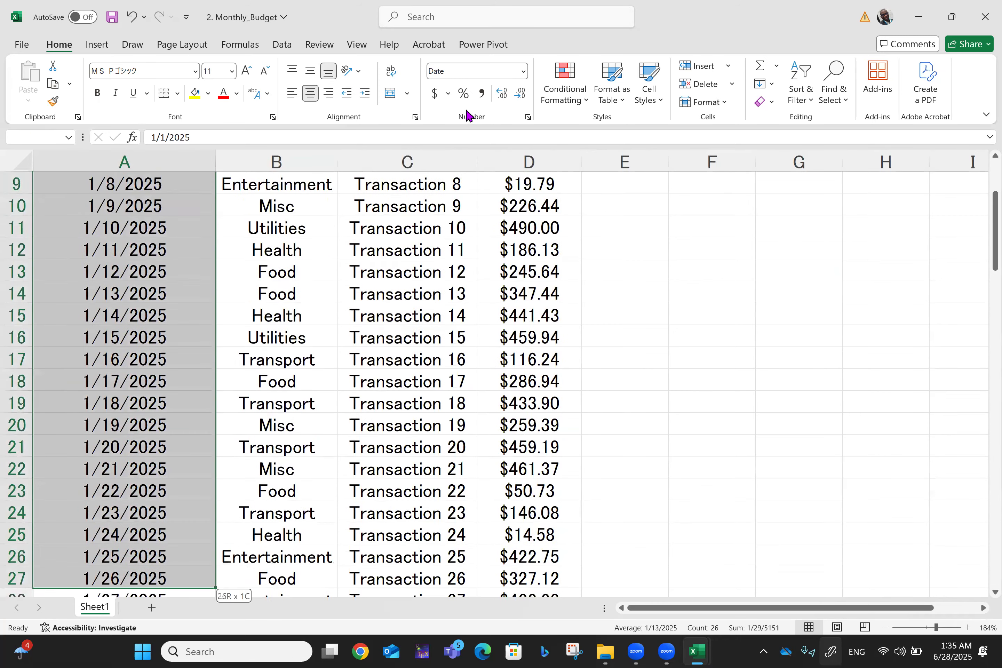
{"action": "key", "text": "shift+Down"}
{"action": "key", "text": "shift+Down"}
{"action": "key", "text": "shift+Down"}
{"action": "key", "text": "shift+Down"}
{"action": "key", "text": "shift+Down"}
{"action": "key", "text": "shift+Down"}
{"action": "key", "text": "shift+Down"}
{"action": "key", "text": "shift+Down"}
{"action": "key", "text": "shift+Down"}
{"action": "key", "text": "shift+Down"}
{"action": "key", "text": "shift+Down"}
{"action": "key", "text": "shift+Down"}
{"action": "key", "text": "shift+Down"}
{"action": "key", "text": "shift+Down"}
{"action": "key", "text": "shift+Down"}
{"action": "key", "text": "shift+Down"}
{"action": "key", "text": "shift+Down"}
{"action": "key", "text": "shift+Down"}
{"action": "key", "text": "shift+Down"}
{"action": "key", "text": "shift+Down"}
{"action": "key", "text": "shift+Down"}
{"action": "key", "text": "shift+Down"}
{"action": "key", "text": "shift+Down"}
{"action": "key", "text": "shift+Down"}
{"action": "key", "text": "shift+Down"}
{"action": "key", "text": "shift+Down"}
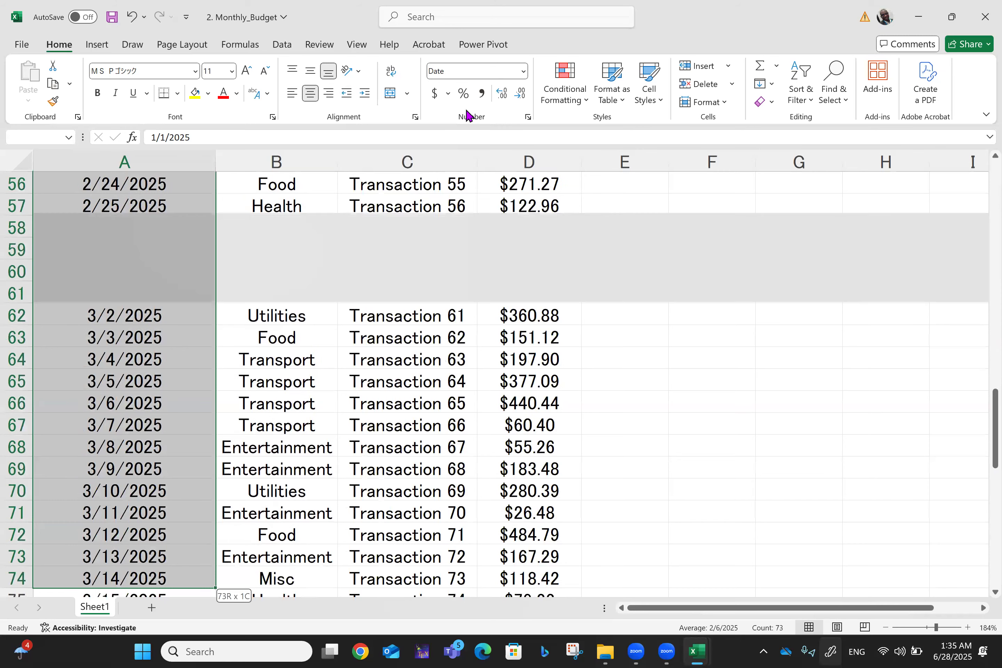
{"action": "key", "text": "shift+Up"}
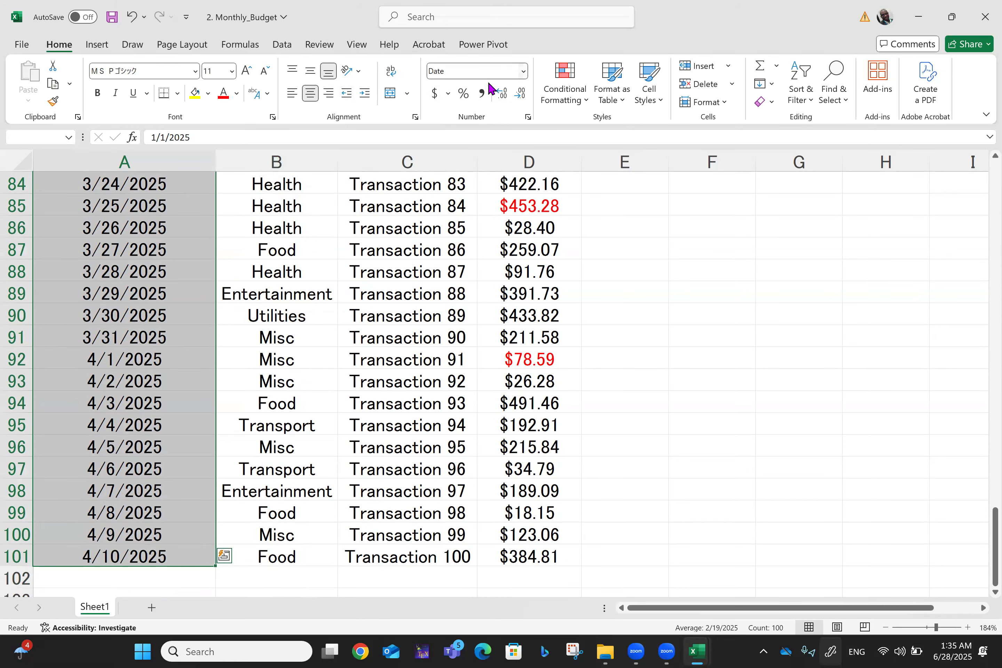
{"action": "right_click", "coordinate": [132, 255]}
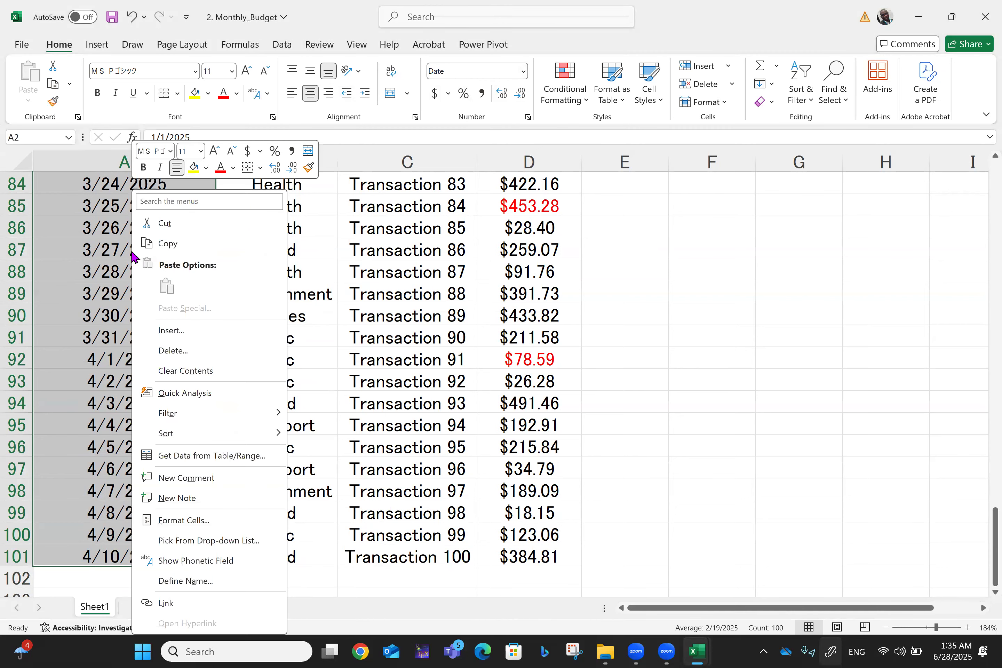
{"action": "scroll", "coordinate": [164, 527], "scroll_direction": "up", "scroll_amount": 20}
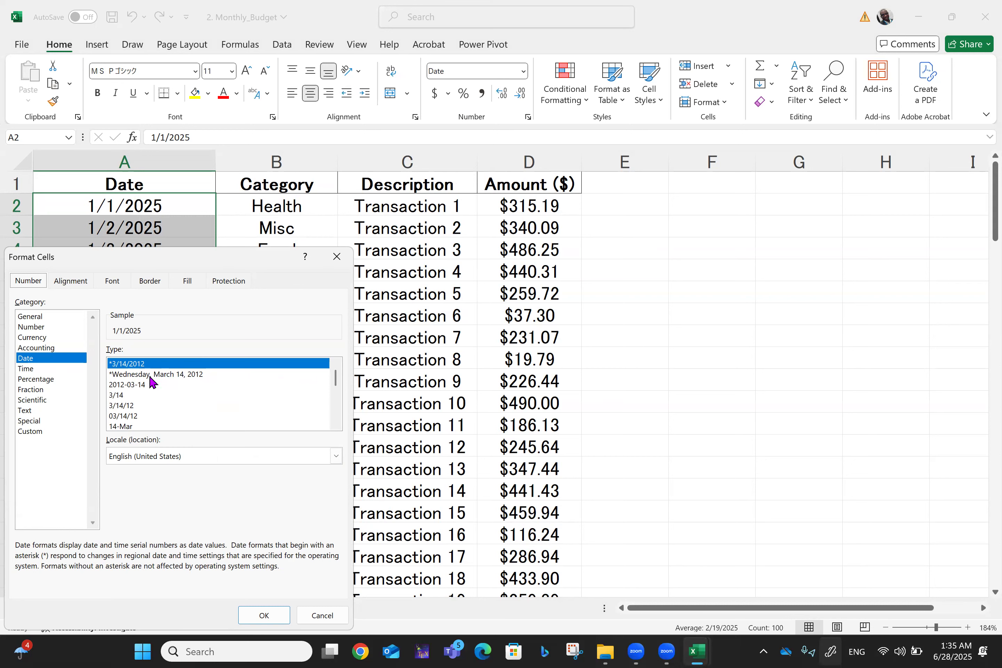
{"action": "left_click", "coordinate": [176, 374]}
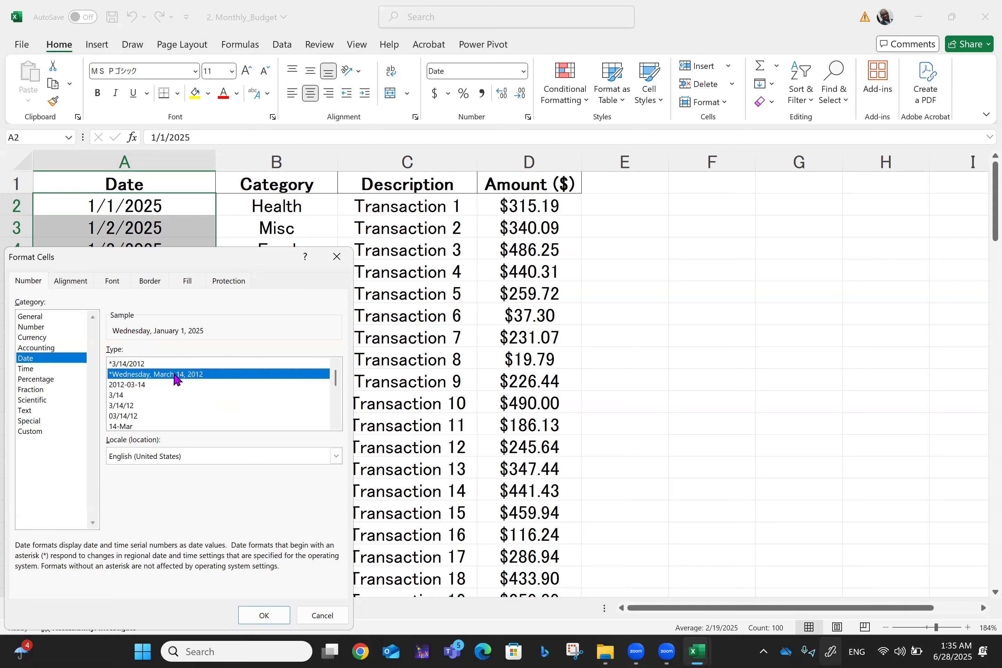
{"action": "left_click", "coordinate": [264, 620]}
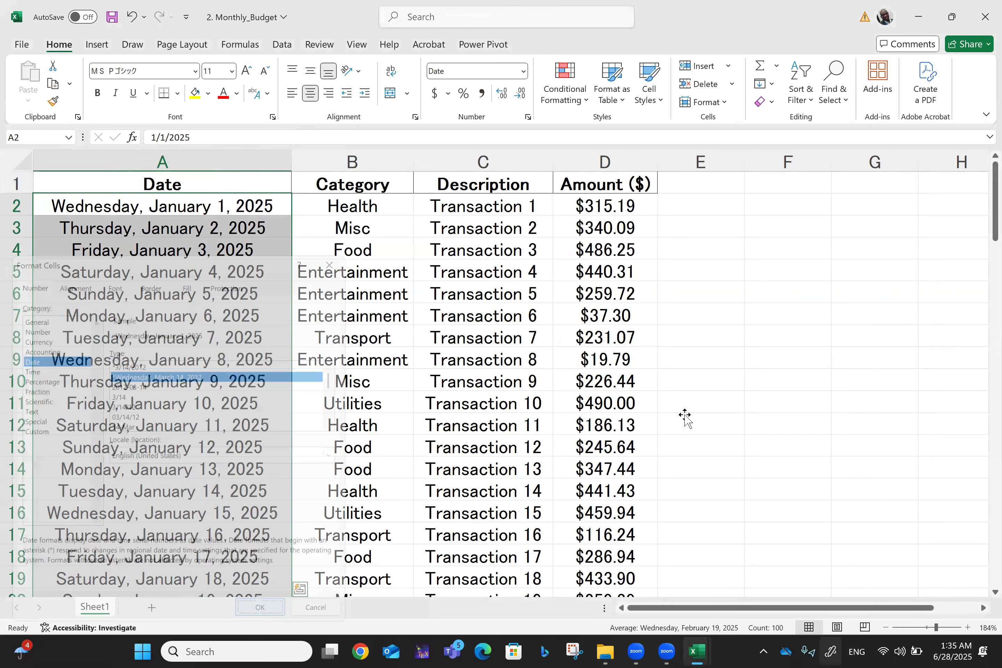
Step: Review the reformatted long dates from row 12 down past the last record in row 101, and return to A1
{"action": "left_click", "coordinate": [686, 421]}
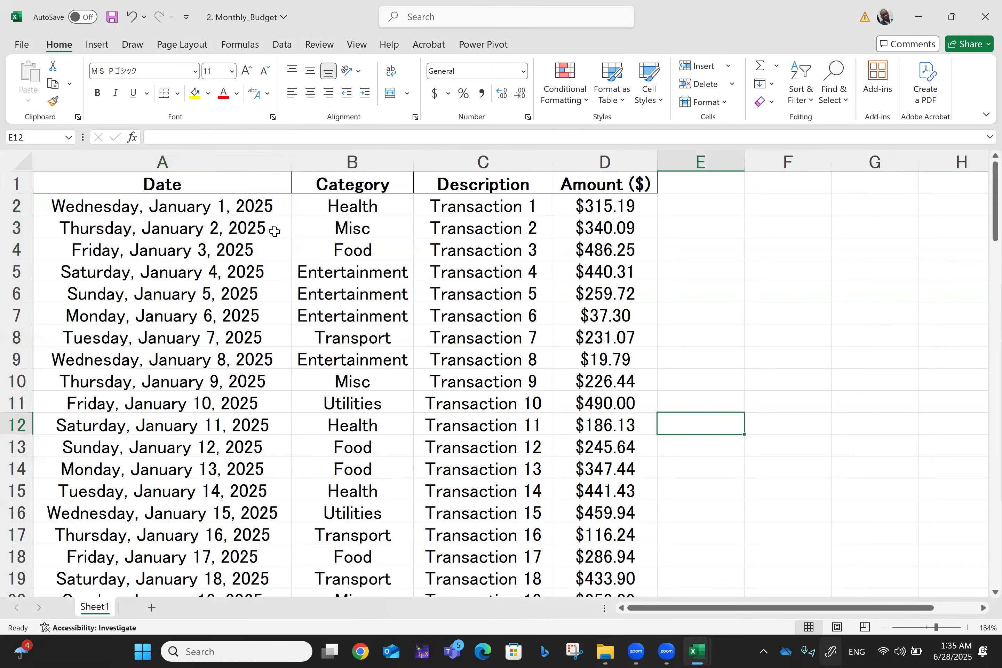
{"action": "key", "text": "Down"}
{"action": "key", "text": "Down"}
{"action": "key", "text": "Down"}
{"action": "key", "text": "Down"}
{"action": "key", "text": "Down"}
{"action": "key", "text": "Down"}
{"action": "key", "text": "Down"}
{"action": "key", "text": "Down"}
{"action": "key", "text": "Down"}
{"action": "key", "text": "Down"}
{"action": "key", "text": "Down"}
{"action": "key", "text": "Down"}
{"action": "key", "text": "Down"}
{"action": "key", "text": "Down"}
{"action": "key", "text": "Down"}
{"action": "key", "text": "Down"}
{"action": "key", "text": "Down"}
{"action": "key", "text": "Down"}
{"action": "key", "text": "Down"}
{"action": "key", "text": "Down"}
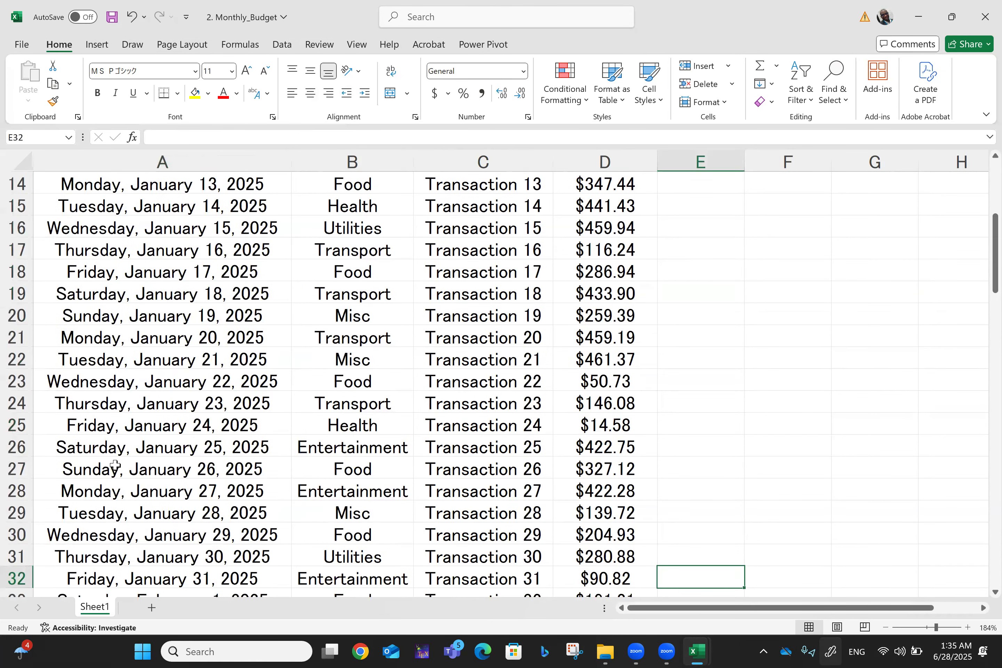
{"action": "key", "text": "Down"}
{"action": "key", "text": "Down"}
{"action": "key", "text": "Down"}
{"action": "key", "text": "Down"}
{"action": "key", "text": "Down"}
{"action": "key", "text": "Down"}
{"action": "key", "text": "Down"}
{"action": "key", "text": "Down"}
{"action": "key", "text": "Down"}
{"action": "key", "text": "Down"}
{"action": "key", "text": "Down"}
{"action": "key", "text": "Down"}
{"action": "key", "text": "Down"}
{"action": "key", "text": "Down"}
{"action": "key", "text": "Down"}
{"action": "key", "text": "Down"}
{"action": "key", "text": "Down"}
{"action": "key", "text": "Down"}
{"action": "key", "text": "Down"}
{"action": "key", "text": "Down"}
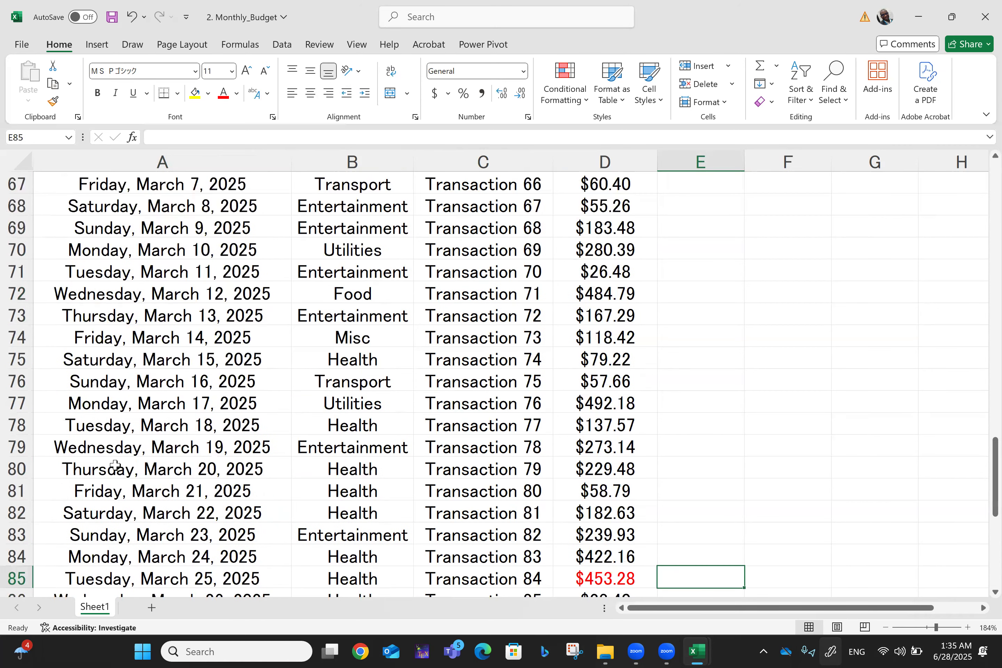
{"action": "key", "text": "Down"}
{"action": "key", "text": "Down"}
{"action": "key", "text": "Down"}
{"action": "key", "text": "Down"}
{"action": "key", "text": "Down"}
{"action": "key", "text": "Down"}
{"action": "key", "text": "Down"}
{"action": "key", "text": "Down"}
{"action": "key", "text": "Down"}
{"action": "key", "text": "Down"}
{"action": "key", "text": "Down"}
{"action": "key", "text": "Down"}
{"action": "key", "text": "Down"}
{"action": "key", "text": "Down"}
{"action": "key", "text": "Down"}
{"action": "key", "text": "Down"}
{"action": "key", "text": "Down"}
{"action": "key", "text": "Down"}
{"action": "key", "text": "Down"}
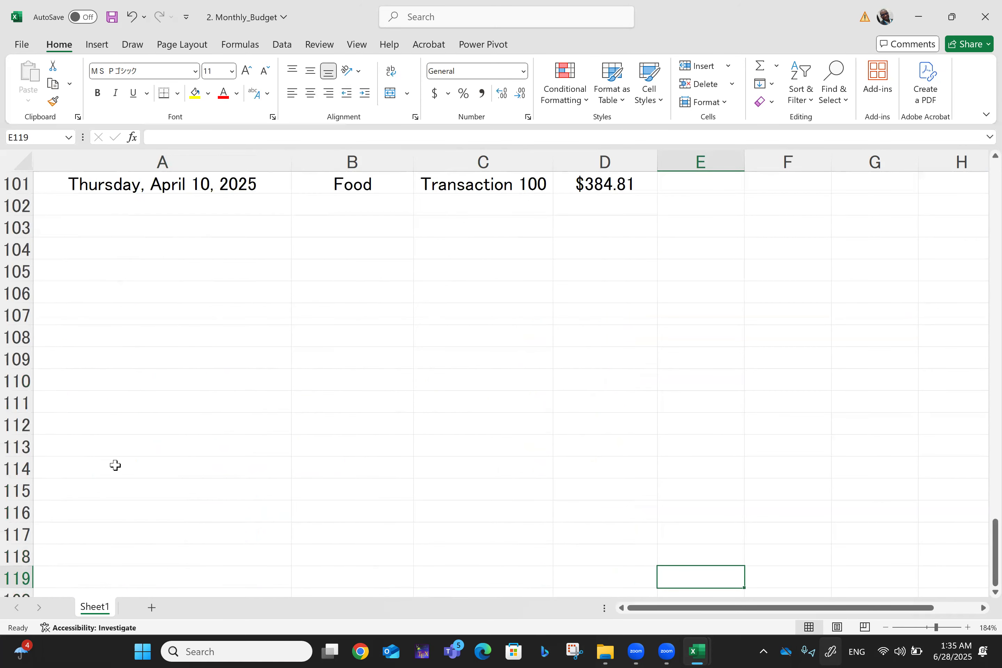
{"action": "key", "text": "ctrl+Home"}
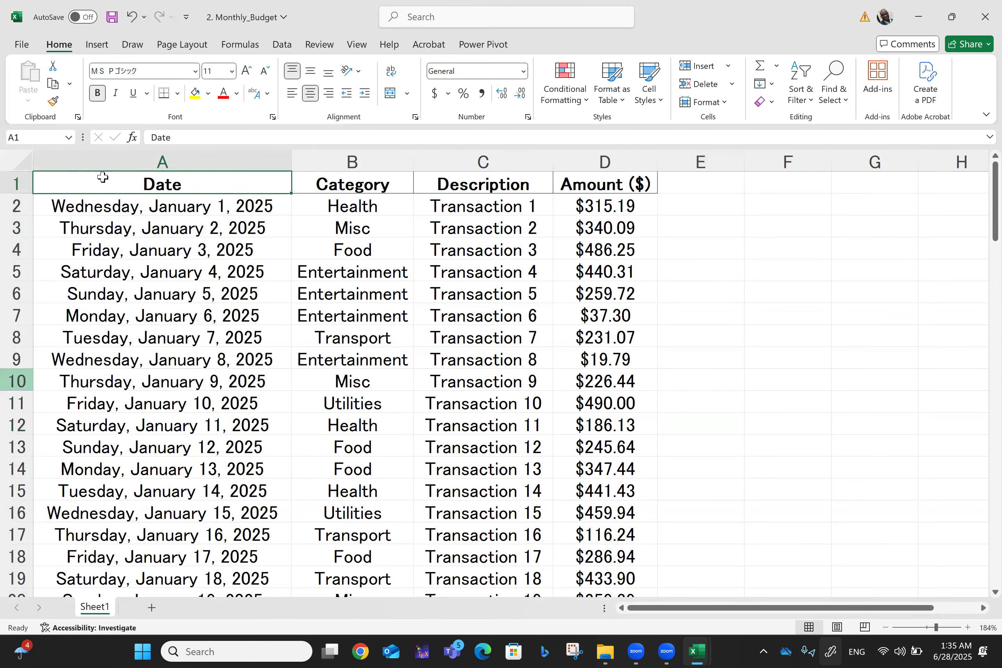
Step: Format the dates in A2 through A101 with the date type 14-Mar, and fit column A's width to its contents
{"action": "key", "text": "Down"}
{"action": "key", "text": "shift+Down"}
{"action": "key", "text": "shift+Down"}
{"action": "key", "text": "shift+Down"}
{"action": "key", "text": "shift+Down"}
{"action": "key", "text": "shift+Down"}
{"action": "key", "text": "shift+Down"}
{"action": "key", "text": "shift+Down"}
{"action": "key", "text": "shift+Down"}
{"action": "key", "text": "shift+Down"}
{"action": "key", "text": "shift+Down"}
{"action": "key", "text": "shift+Down"}
{"action": "key", "text": "shift+Down"}
{"action": "key", "text": "shift+Down"}
{"action": "key", "text": "shift+Down"}
{"action": "key", "text": "shift+Down"}
{"action": "key", "text": "shift+Down"}
{"action": "key", "text": "shift+Down"}
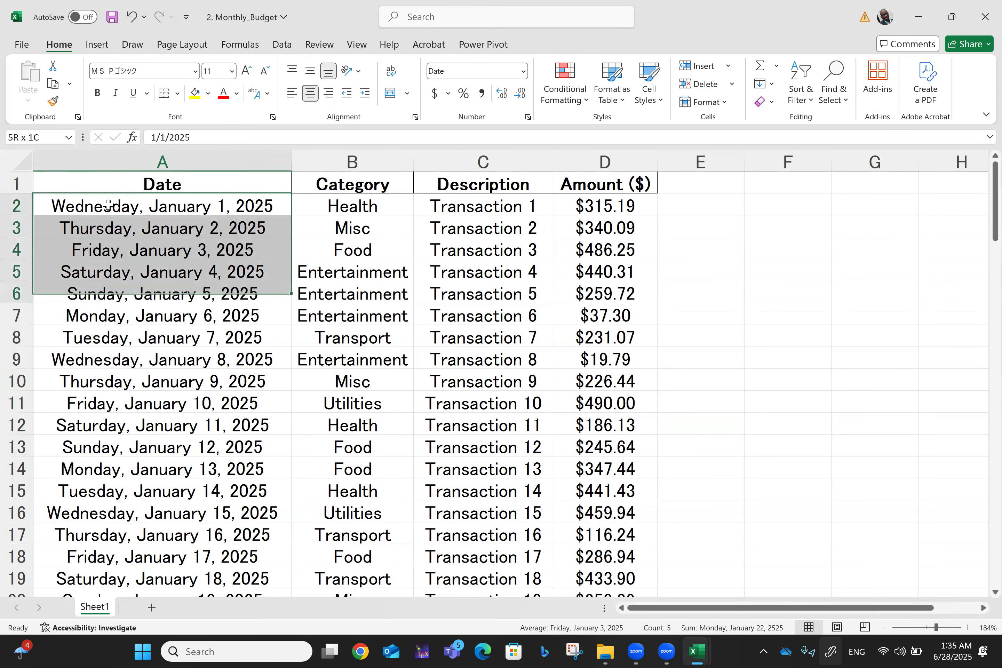
{"action": "key", "text": "shift+Down"}
{"action": "key", "text": "shift+Down"}
{"action": "key", "text": "shift+Down"}
{"action": "key", "text": "shift+Down"}
{"action": "key", "text": "shift+Down"}
{"action": "key", "text": "shift+Down"}
{"action": "key", "text": "shift+Down"}
{"action": "key", "text": "shift+Down"}
{"action": "key", "text": "shift+Down"}
{"action": "key", "text": "shift+Down"}
{"action": "key", "text": "shift+Down"}
{"action": "key", "text": "shift+Down"}
{"action": "key", "text": "shift+Down"}
{"action": "key", "text": "shift+Down"}
{"action": "key", "text": "shift+Down"}
{"action": "key", "text": "shift+Down"}
{"action": "key", "text": "shift+Down"}
{"action": "key", "text": "shift+Down"}
{"action": "key", "text": "shift+Down"}
{"action": "key", "text": "shift+Down"}
{"action": "key", "text": "shift+Down"}
{"action": "key", "text": "shift+Down"}
{"action": "key", "text": "shift+Down"}
{"action": "key", "text": "shift+Down"}
{"action": "key", "text": "shift+Down"}
{"action": "key", "text": "shift+Down"}
{"action": "key", "text": "shift+Down"}
{"action": "key", "text": "shift+Down"}
{"action": "key", "text": "shift+Down"}
{"action": "key", "text": "shift+Down"}
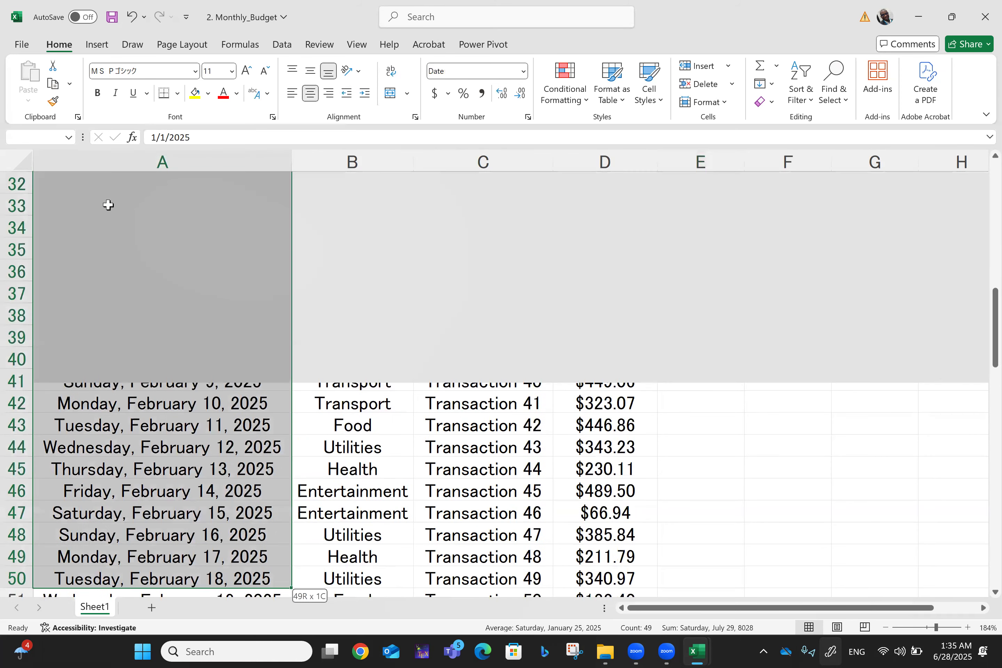
{"action": "key", "text": "shift+Down"}
{"action": "key", "text": "shift+Down"}
{"action": "key", "text": "shift+Down"}
{"action": "key", "text": "shift+Down"}
{"action": "key", "text": "shift+Down"}
{"action": "key", "text": "shift+Down"}
{"action": "key", "text": "shift+Down"}
{"action": "key", "text": "shift+Down"}
{"action": "key", "text": "shift+Down"}
{"action": "key", "text": "shift+Down"}
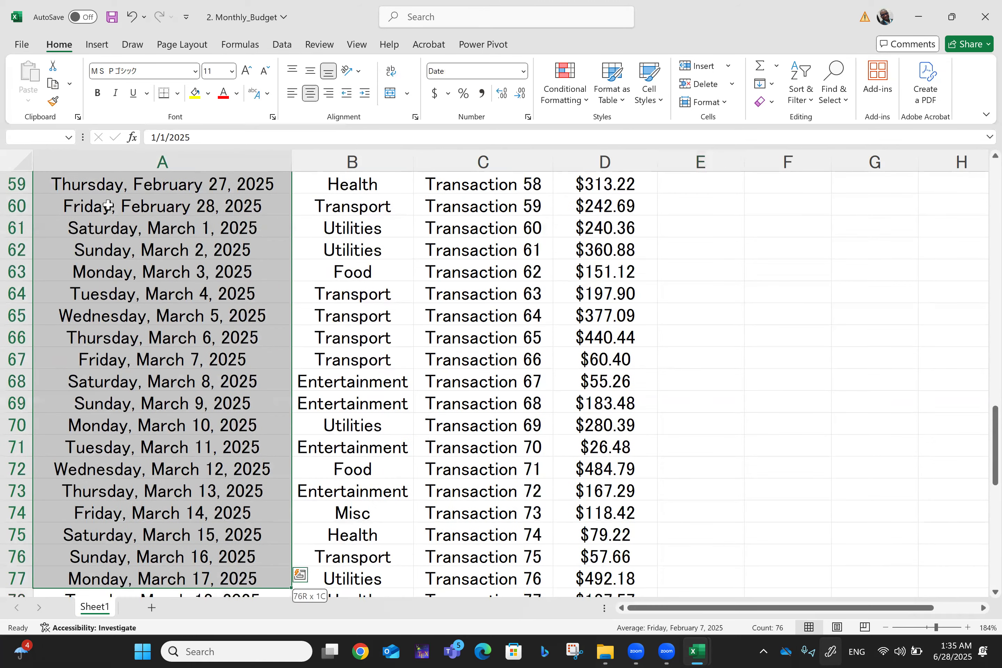
{"action": "key", "text": "shift+Down"}
{"action": "key", "text": "shift+Down"}
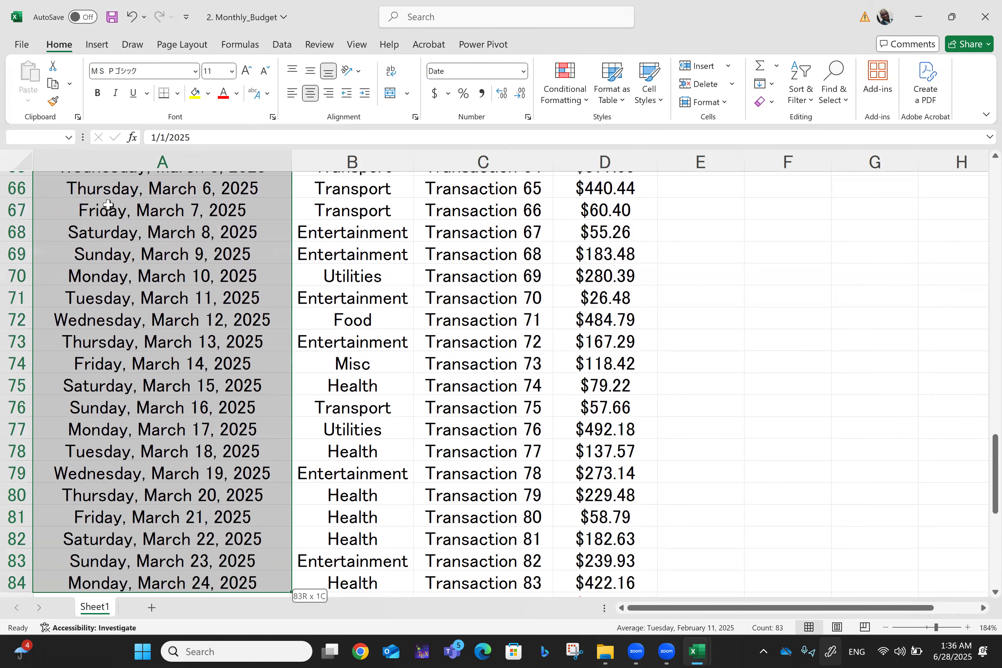
{"action": "key", "text": "shift+Down"}
{"action": "key", "text": "shift+Down"}
{"action": "key", "text": "shift+Down"}
{"action": "key", "text": "shift+Down"}
{"action": "key", "text": "shift+Down"}
{"action": "key", "text": "shift+Down"}
{"action": "key", "text": "shift+Down"}
{"action": "key", "text": "shift+Down"}
{"action": "key", "text": "shift+Down"}
{"action": "key", "text": "shift+Down"}
{"action": "key", "text": "shift+Down"}
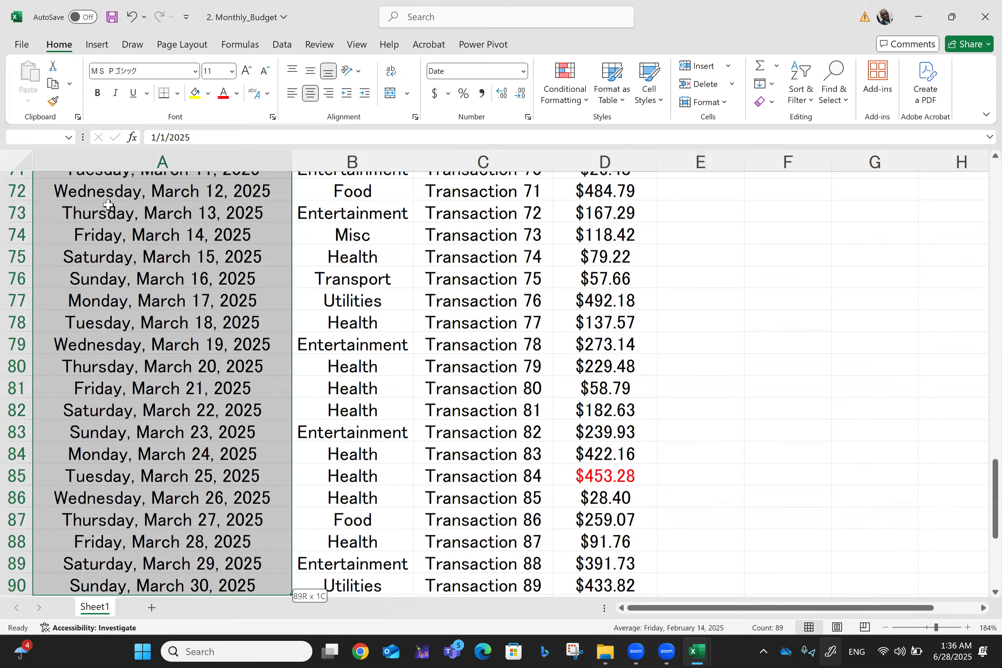
{"action": "key", "text": "shift+Down"}
{"action": "key", "text": "shift+Down"}
{"action": "key", "text": "shift+Down"}
{"action": "key", "text": "shift+Down"}
{"action": "key", "text": "shift+Down"}
{"action": "key", "text": "shift+Down"}
{"action": "key", "text": "shift+Down"}
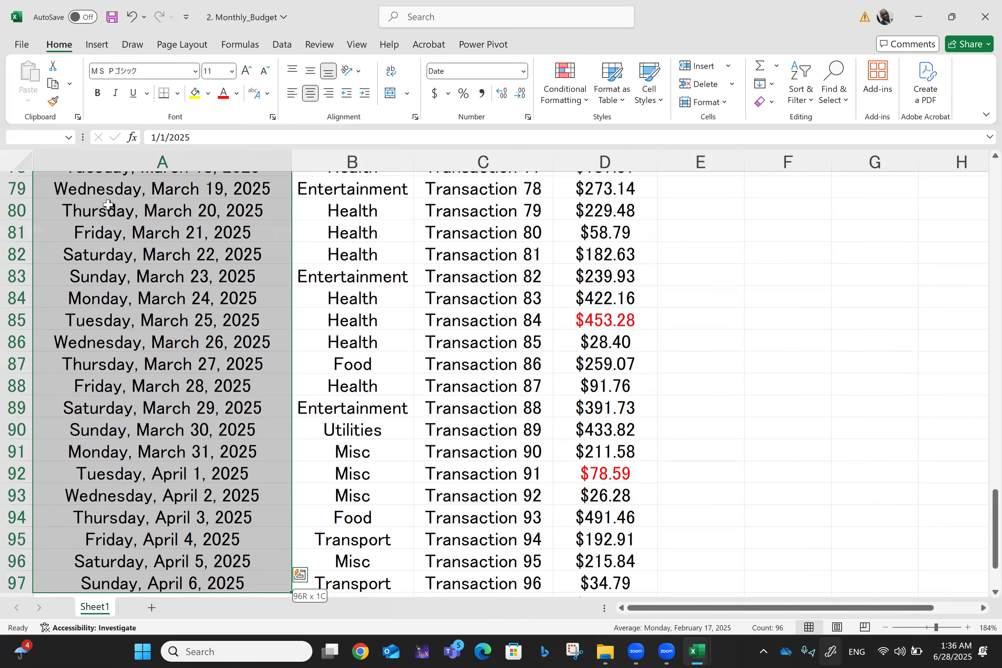
{"action": "key", "text": "shift+Up"}
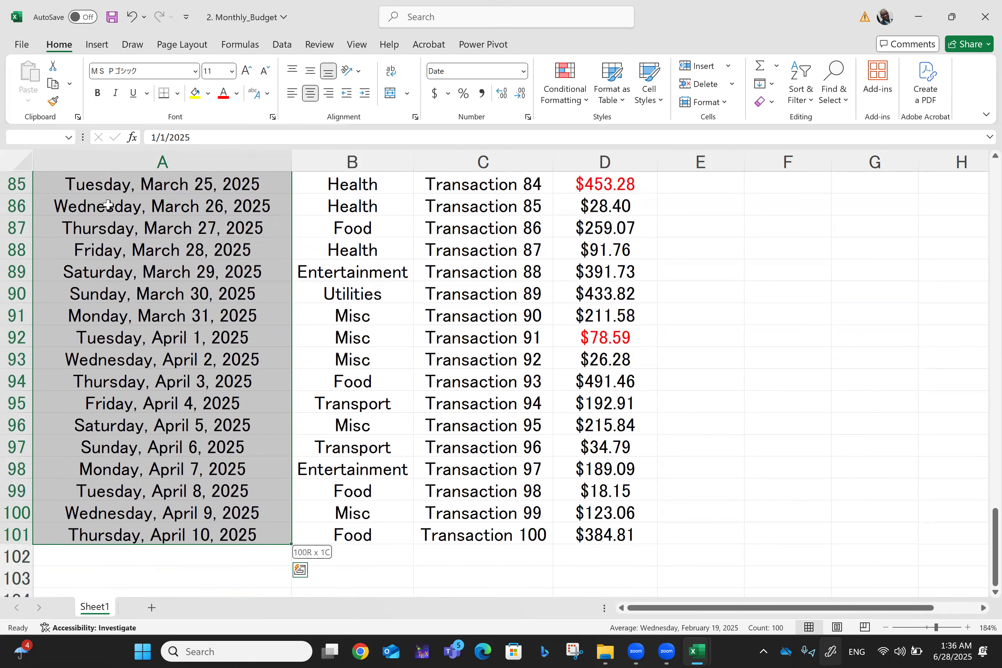
{"action": "right_click", "coordinate": [109, 236]}
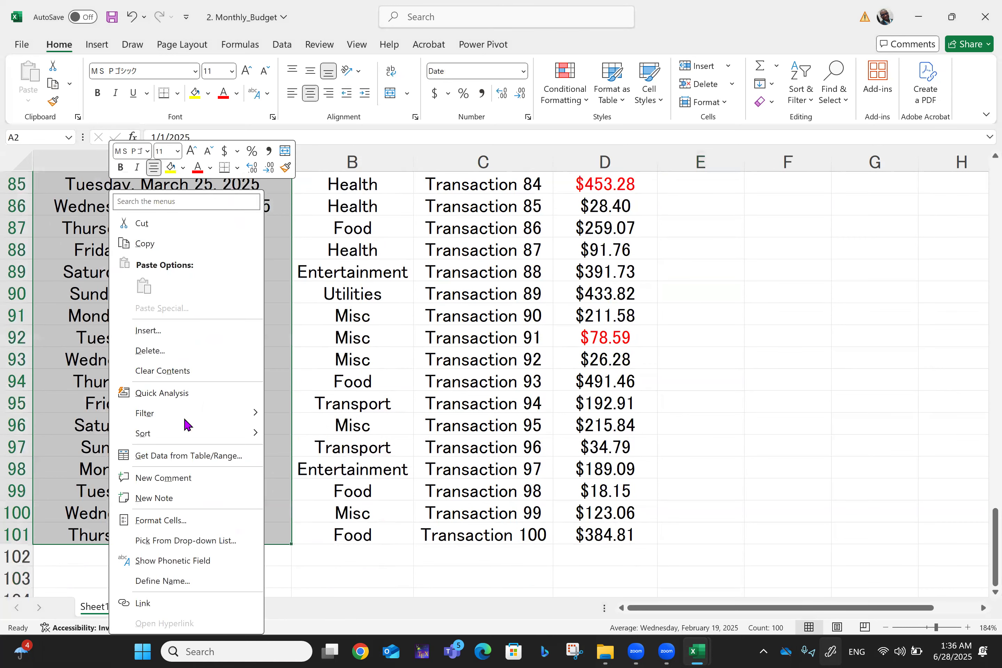
{"action": "left_click", "coordinate": [161, 521]}
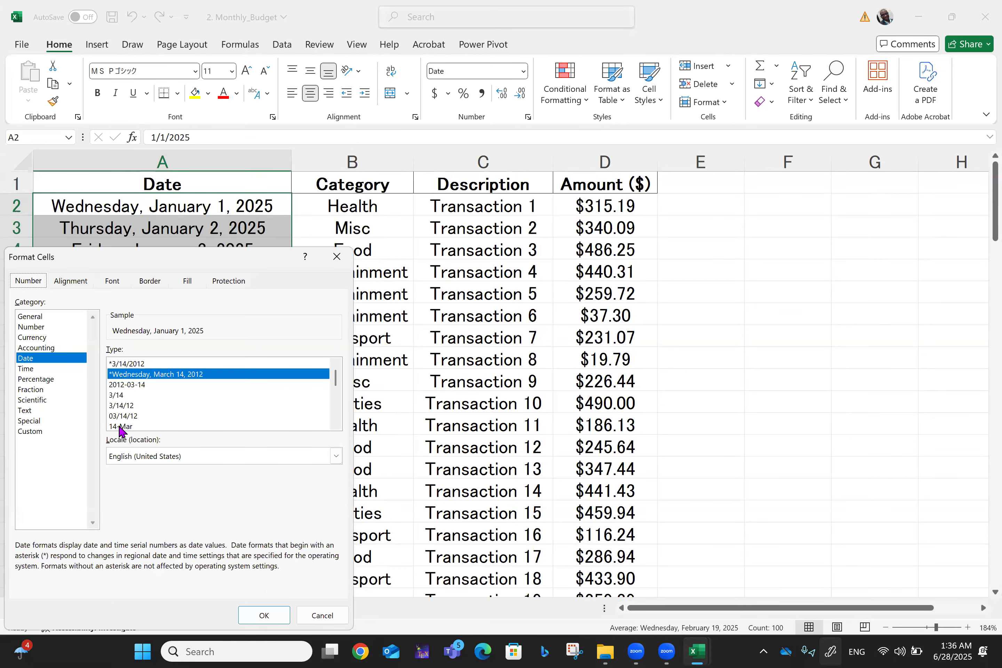
{"action": "left_click", "coordinate": [121, 426]}
{"action": "left_click", "coordinate": [264, 616]}
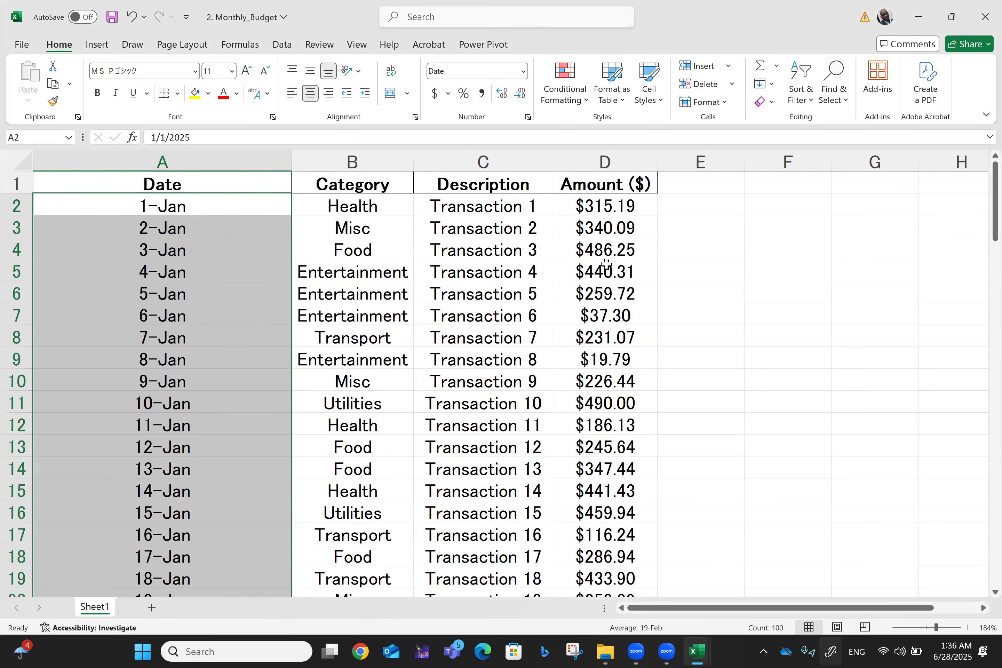
{"action": "left_click", "coordinate": [809, 262]}
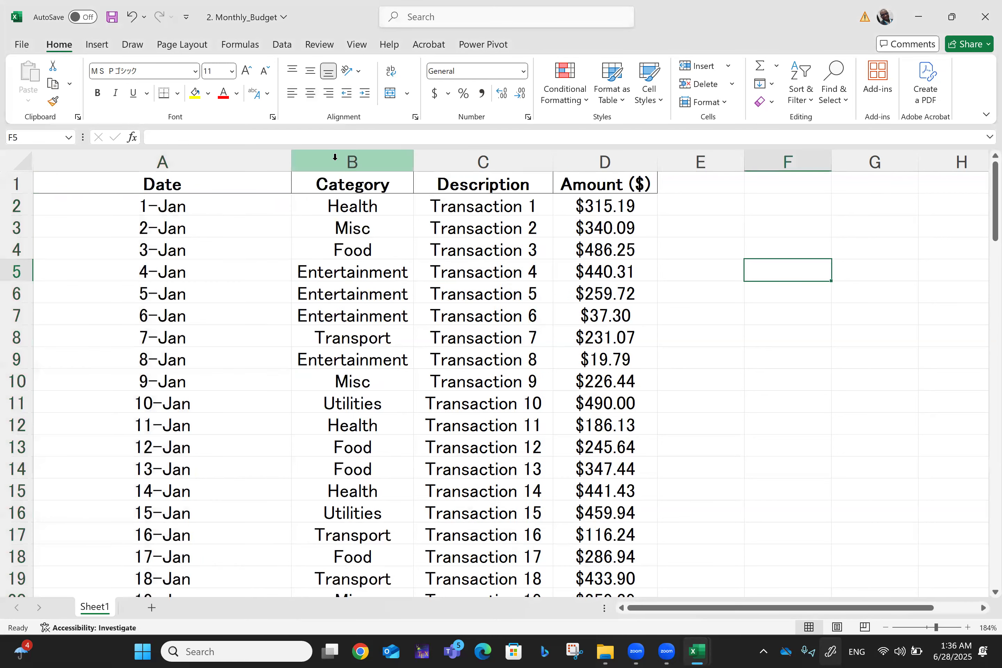
{"action": "double_click", "coordinate": [292, 159]}
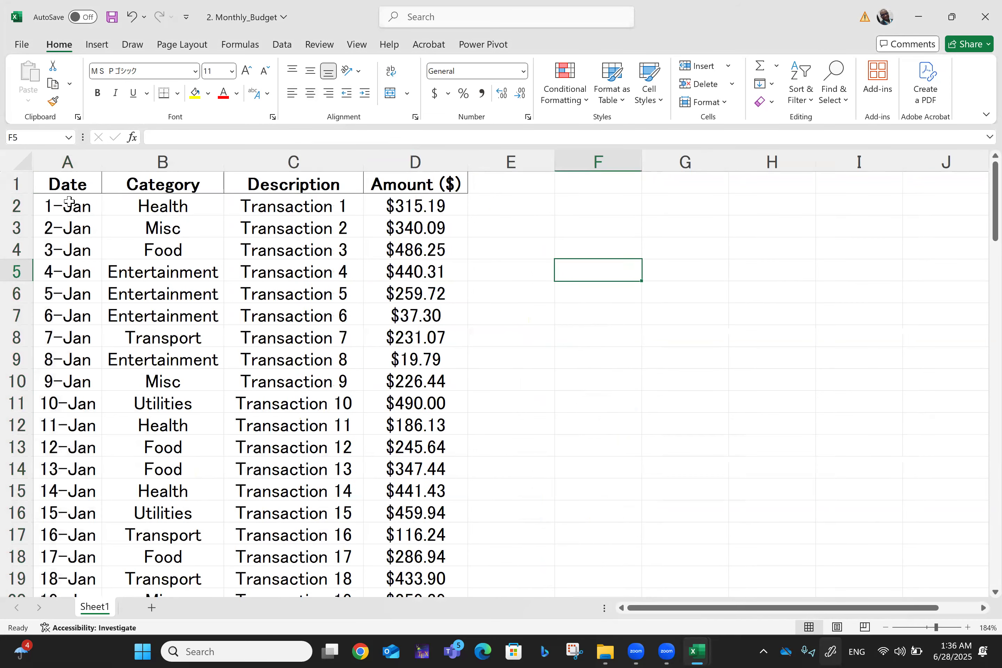
Step: Review the day-month dates in column A from row 2 down past the last record in row 101, and return to A1
{"action": "left_click", "coordinate": [68, 201]}
{"action": "key", "text": "Up"}
{"action": "key", "text": "Down"}
{"action": "key", "text": "Down"}
{"action": "key", "text": "Down"}
{"action": "key", "text": "Down"}
{"action": "key", "text": "Down"}
{"action": "key", "text": "Down"}
{"action": "key", "text": "Down"}
{"action": "key", "text": "Down"}
{"action": "key", "text": "Down"}
{"action": "key", "text": "Down"}
{"action": "key", "text": "Down"}
{"action": "key", "text": "Down"}
{"action": "key", "text": "Down"}
{"action": "key", "text": "Down"}
{"action": "key", "text": "Down"}
{"action": "key", "text": "Down"}
{"action": "key", "text": "Down"}
{"action": "key", "text": "Down"}
{"action": "key", "text": "Down"}
{"action": "key", "text": "Down"}
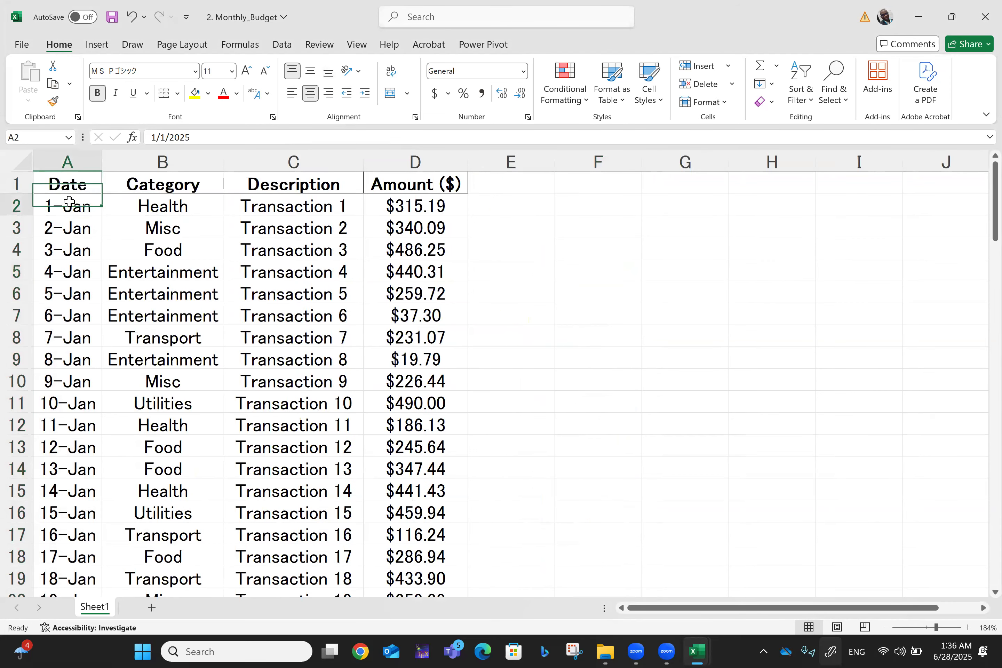
{"action": "key", "text": "Down"}
{"action": "key", "text": "Down"}
{"action": "key", "text": "Down"}
{"action": "key", "text": "Down"}
{"action": "key", "text": "Down"}
{"action": "key", "text": "Down"}
{"action": "key", "text": "Down"}
{"action": "key", "text": "Down"}
{"action": "key", "text": "Down"}
{"action": "key", "text": "Down"}
{"action": "key", "text": "Down"}
{"action": "key", "text": "Down"}
{"action": "key", "text": "Down"}
{"action": "key", "text": "Down"}
{"action": "key", "text": "Down"}
{"action": "key", "text": "Down"}
{"action": "key", "text": "Down"}
{"action": "key", "text": "Down"}
{"action": "key", "text": "Down"}
{"action": "key", "text": "Down"}
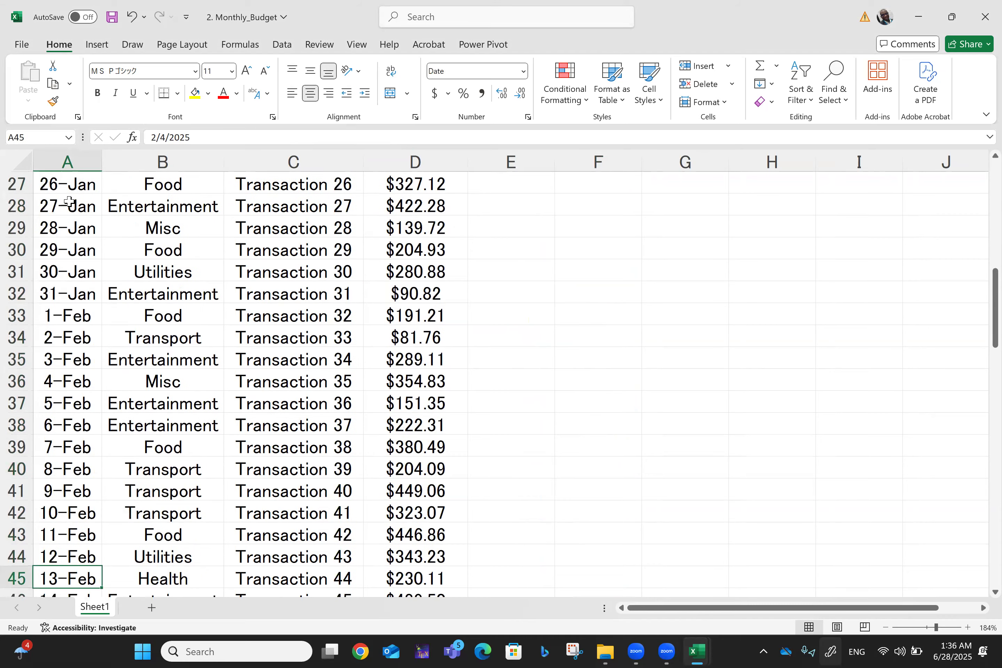
{"action": "key", "text": "Down"}
{"action": "key", "text": "Down"}
{"action": "key", "text": "Down"}
{"action": "key", "text": "Down"}
{"action": "key", "text": "Down"}
{"action": "key", "text": "Down"}
{"action": "key", "text": "Down"}
{"action": "key", "text": "Down"}
{"action": "key", "text": "Down"}
{"action": "key", "text": "Down"}
{"action": "key", "text": "Down"}
{"action": "key", "text": "Down"}
{"action": "key", "text": "Down"}
{"action": "key", "text": "Down"}
{"action": "key", "text": "Down"}
{"action": "key", "text": "Down"}
{"action": "key", "text": "Down"}
{"action": "key", "text": "Down"}
{"action": "key", "text": "Down"}
{"action": "key", "text": "Down"}
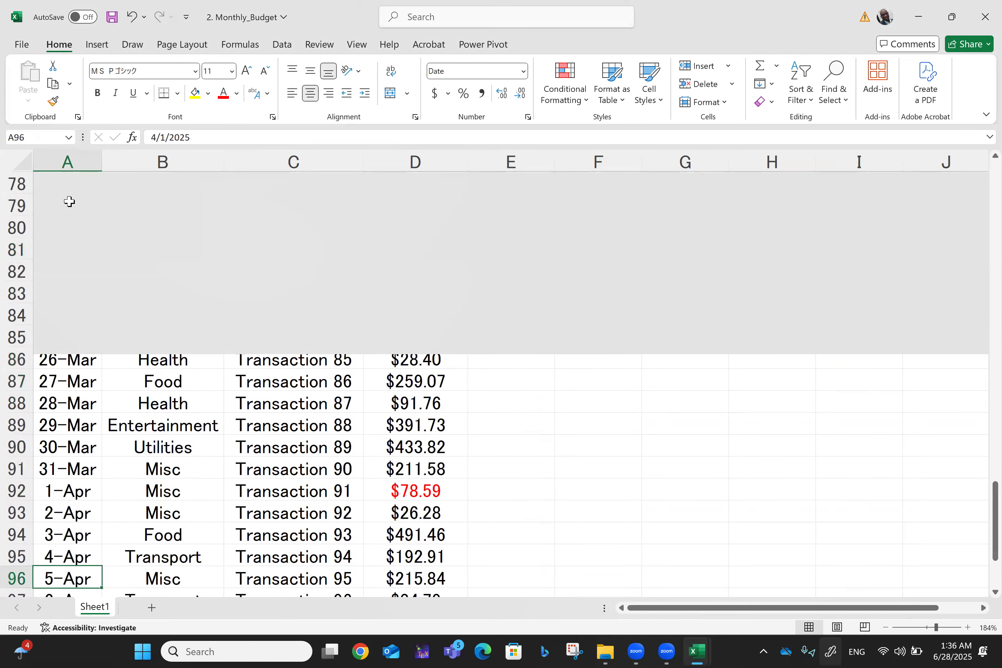
{"action": "key", "text": "Up"}
{"action": "key", "text": "Up"}
{"action": "key", "text": "Up"}
{"action": "key", "text": "Up"}
{"action": "key", "text": "Up"}
{"action": "key", "text": "Up"}
{"action": "key", "text": "Up"}
{"action": "key", "text": "Up"}
{"action": "key", "text": "Up"}
{"action": "key", "text": "Up"}
{"action": "key", "text": "Up"}
{"action": "key", "text": "Up"}
{"action": "key", "text": "Up"}
{"action": "key", "text": "Up"}
{"action": "key", "text": "Up"}
{"action": "key", "text": "Up"}
{"action": "key", "text": "Up"}
{"action": "key", "text": "Up"}
{"action": "key", "text": "Up"}
{"action": "key", "text": "Up"}
{"action": "key", "text": "Up"}
{"action": "key", "text": "Up"}
{"action": "key", "text": "Up"}
{"action": "key", "text": "Up"}
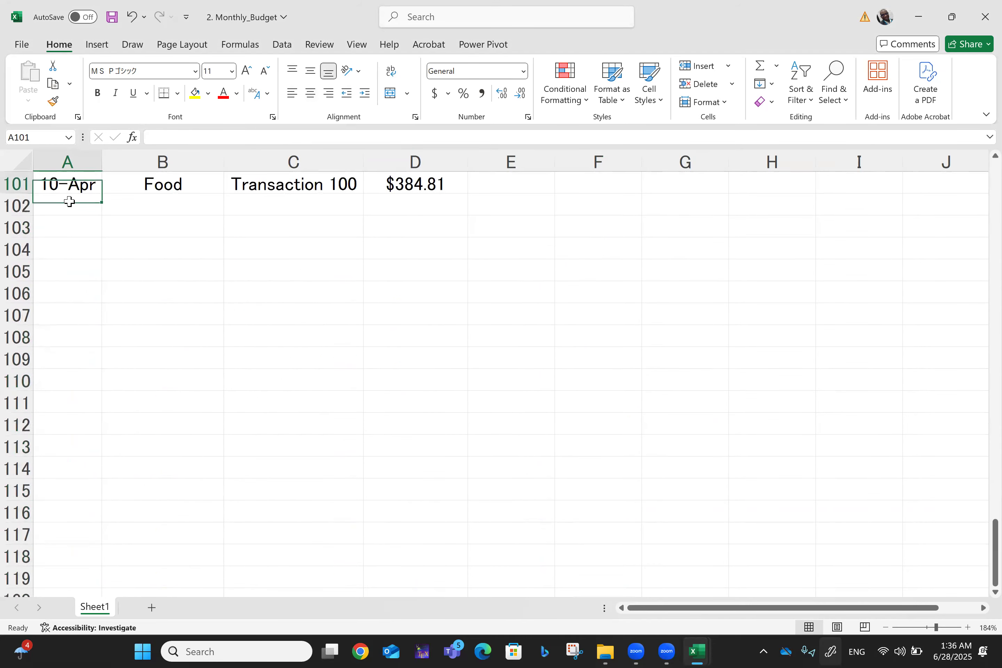
{"action": "key", "text": "Down"}
{"action": "key", "text": "Down"}
{"action": "key", "text": "Down"}
{"action": "key", "text": "Down"}
{"action": "key", "text": "Down"}
{"action": "key", "text": "Down"}
{"action": "key", "text": "Down"}
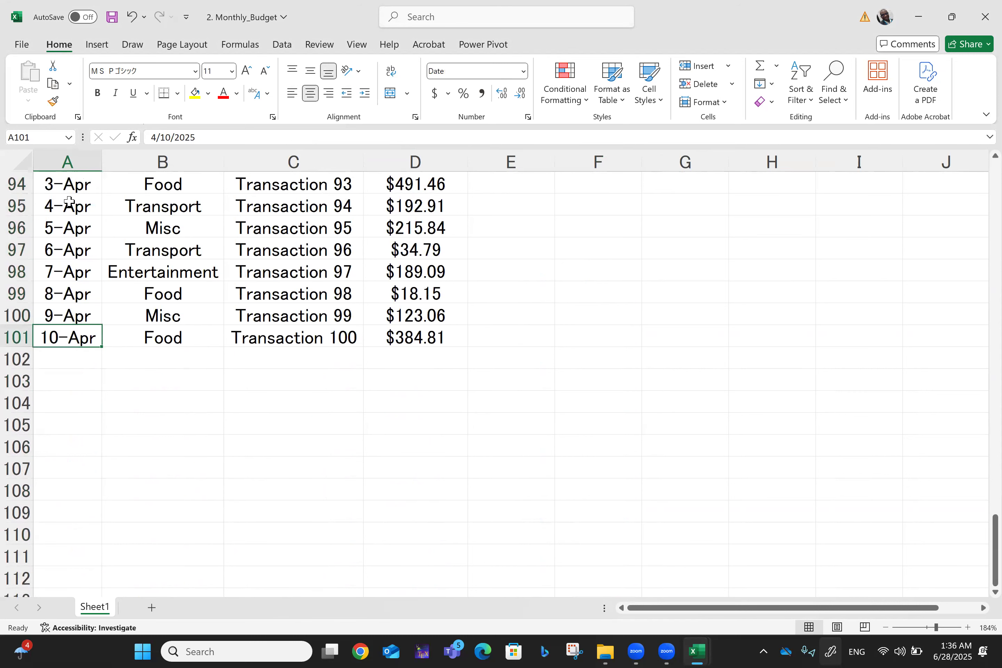
{"action": "key", "text": "Down"}
{"action": "key", "text": "Up"}
{"action": "key", "text": "ctrl+Up"}
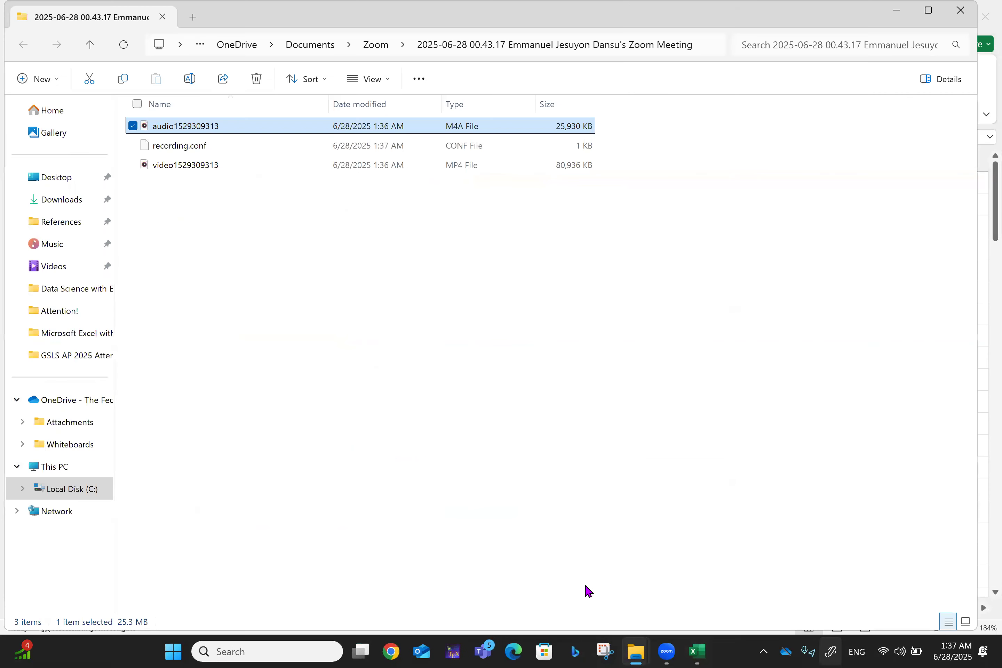
Step: Switch to the 2. Monthly_Budget workbook in Excel and choose the Text number format for the categories in B2 through B101
{"action": "mouse_move", "coordinate": [698, 651]}
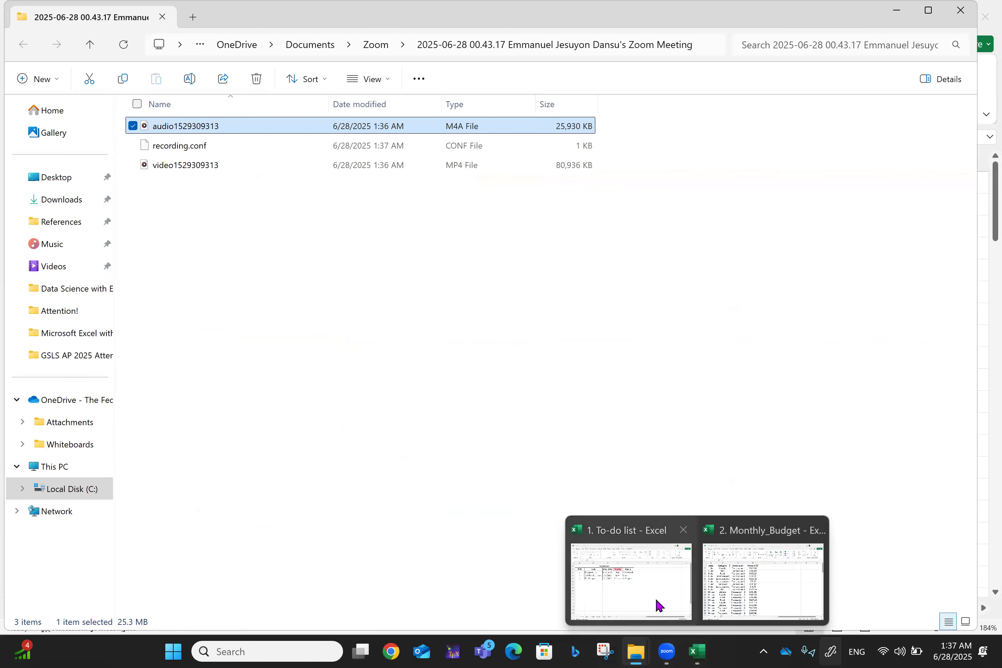
{"action": "left_click", "coordinate": [732, 585]}
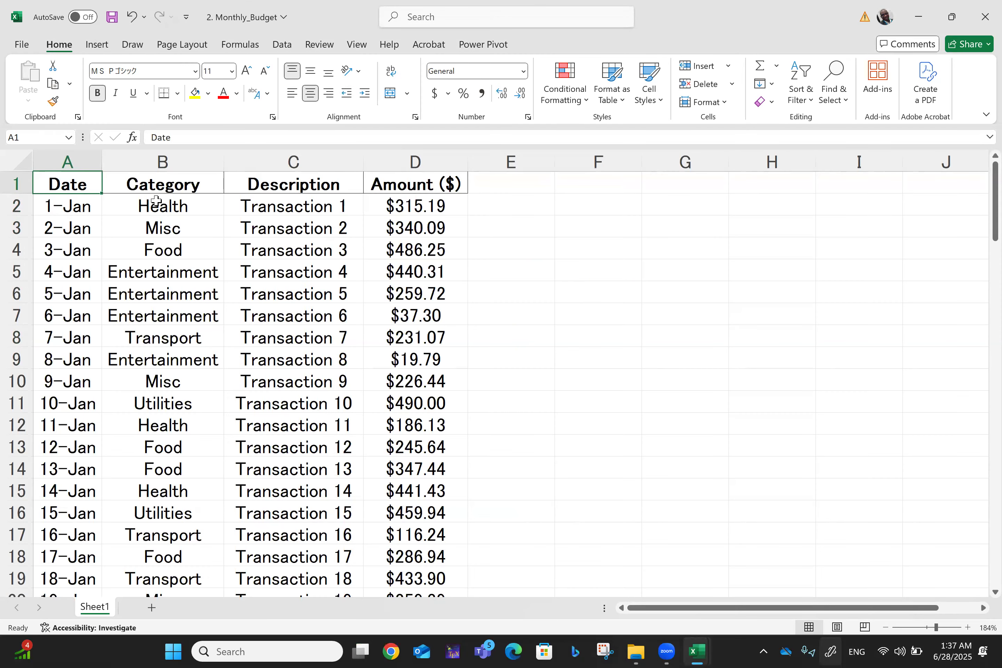
{"action": "left_click", "coordinate": [156, 200]}
{"action": "key", "text": "shift+Down"}
{"action": "key", "text": "shift+Down"}
{"action": "key", "text": "shift+Down"}
{"action": "key", "text": "shift+Down"}
{"action": "key", "text": "shift+Down"}
{"action": "key", "text": "shift+Down"}
{"action": "key", "text": "shift+Down"}
{"action": "key", "text": "shift+Down"}
{"action": "key", "text": "shift+Down"}
{"action": "key", "text": "shift+Down"}
{"action": "key", "text": "shift+Down"}
{"action": "key", "text": "shift+Down"}
{"action": "key", "text": "shift+Down"}
{"action": "key", "text": "shift+Down"}
{"action": "key", "text": "shift+Down"}
{"action": "key", "text": "shift+Down"}
{"action": "key", "text": "shift+Down"}
{"action": "key", "text": "shift+Down"}
{"action": "key", "text": "shift+Down"}
{"action": "key", "text": "shift+Down"}
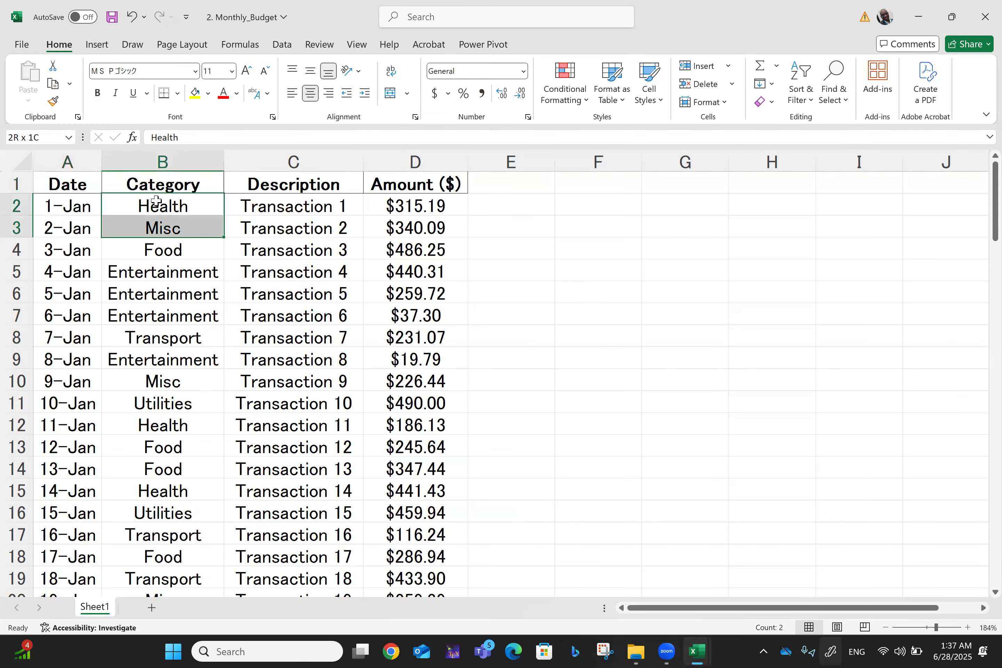
{"action": "key", "text": "shift+Down"}
{"action": "key", "text": "shift+Down"}
{"action": "key", "text": "shift+Down"}
{"action": "key", "text": "shift+Down"}
{"action": "key", "text": "shift+Down"}
{"action": "key", "text": "shift+Down"}
{"action": "key", "text": "shift+Down"}
{"action": "key", "text": "shift+Down"}
{"action": "key", "text": "shift+Down"}
{"action": "key", "text": "shift+Down"}
{"action": "key", "text": "shift+Down"}
{"action": "key", "text": "shift+Down"}
{"action": "key", "text": "shift+Down"}
{"action": "key", "text": "shift+Down"}
{"action": "key", "text": "shift+Down"}
{"action": "key", "text": "shift+Down"}
{"action": "key", "text": "shift+Down"}
{"action": "key", "text": "shift+Down"}
{"action": "key", "text": "shift+Down"}
{"action": "key", "text": "shift+Down"}
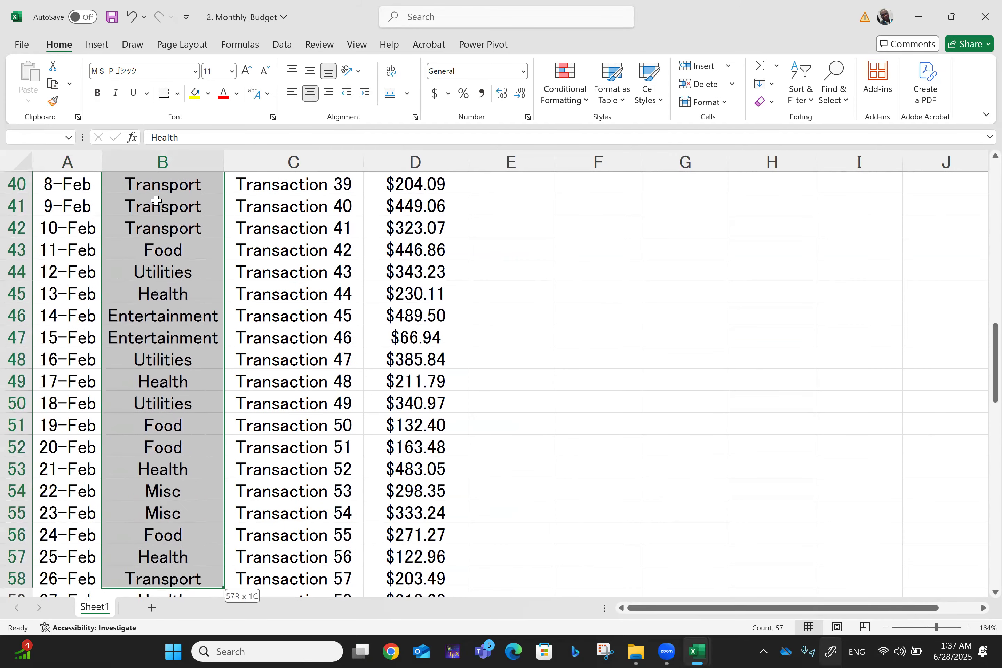
{"action": "key", "text": "shift+Down"}
{"action": "key", "text": "shift+Down"}
{"action": "key", "text": "shift+Down"}
{"action": "key", "text": "shift+Down"}
{"action": "key", "text": "shift+Down"}
{"action": "key", "text": "shift+Down"}
{"action": "key", "text": "shift+Down"}
{"action": "key", "text": "shift+Down"}
{"action": "key", "text": "shift+Down"}
{"action": "key", "text": "shift+Down"}
{"action": "key", "text": "shift+Down"}
{"action": "key", "text": "shift+Down"}
{"action": "key", "text": "shift+Down"}
{"action": "key", "text": "shift+Down"}
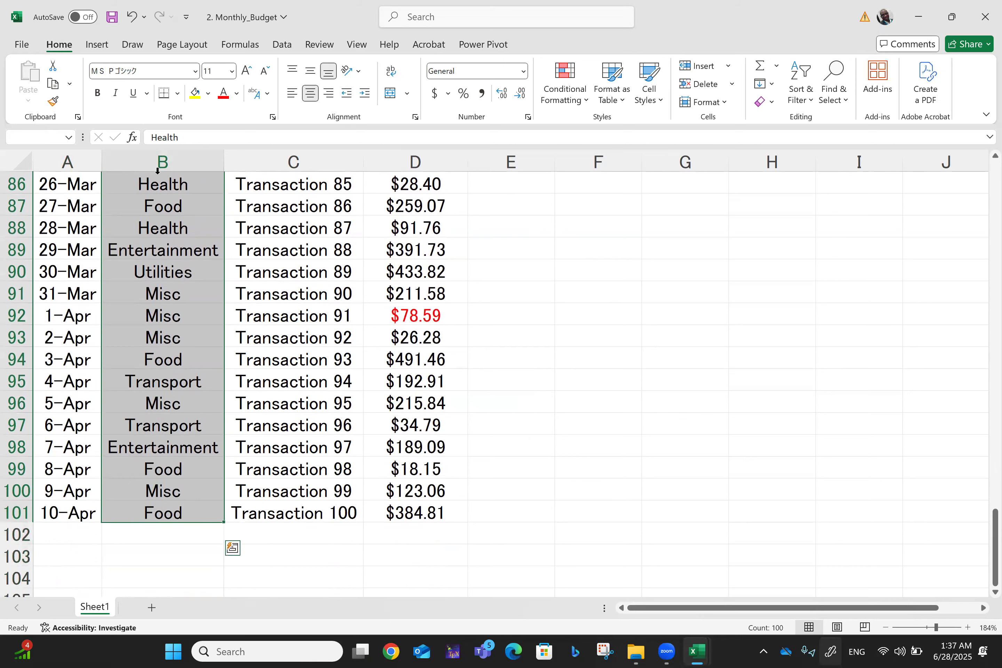
{"action": "right_click", "coordinate": [180, 267]}
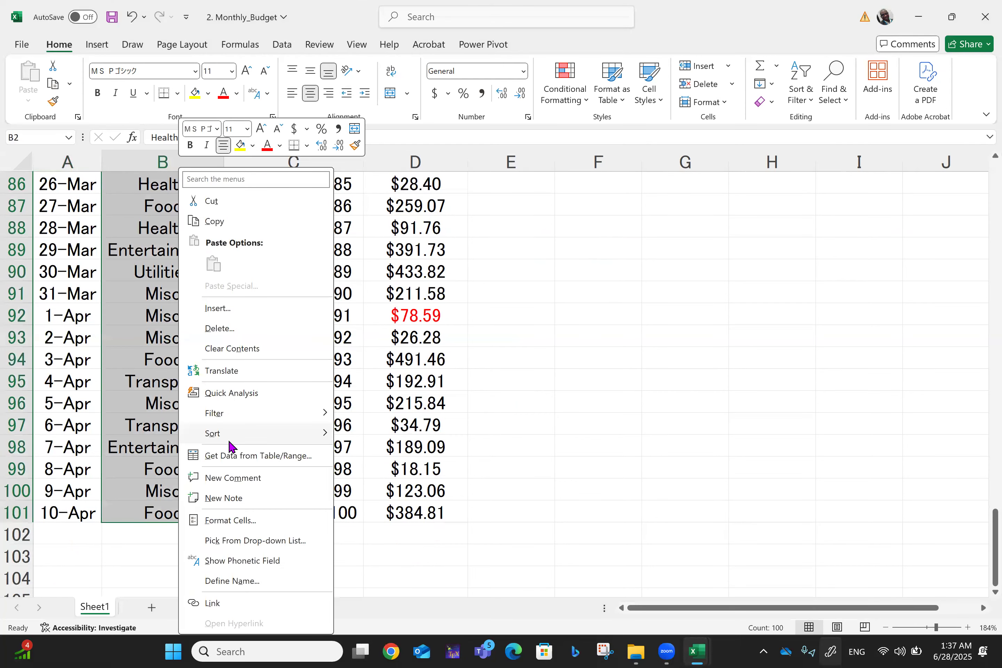
{"action": "left_click", "coordinate": [224, 523]}
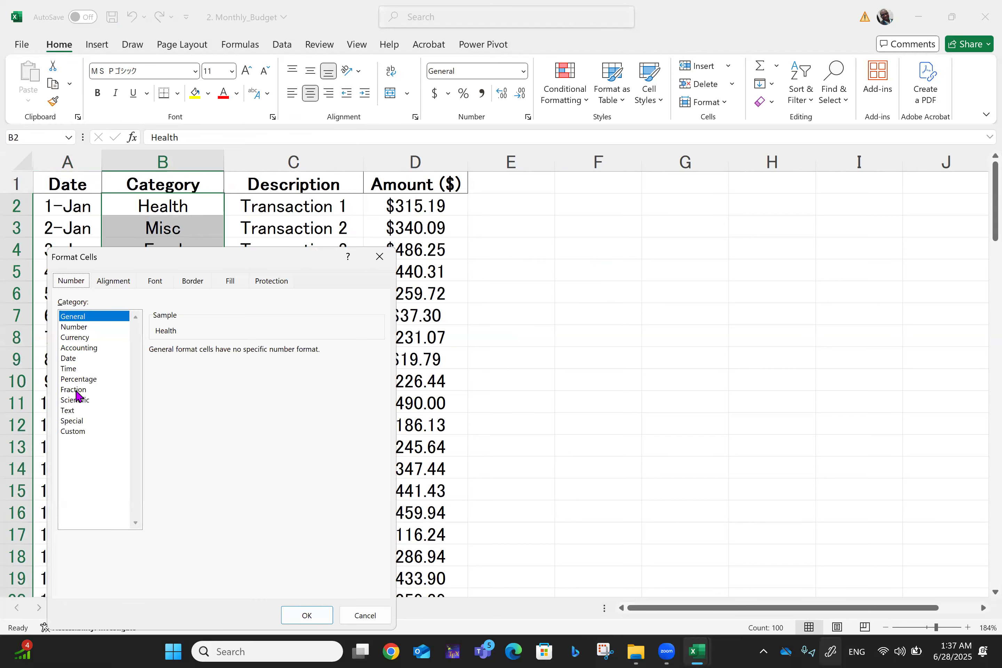
{"action": "left_click", "coordinate": [71, 412]}
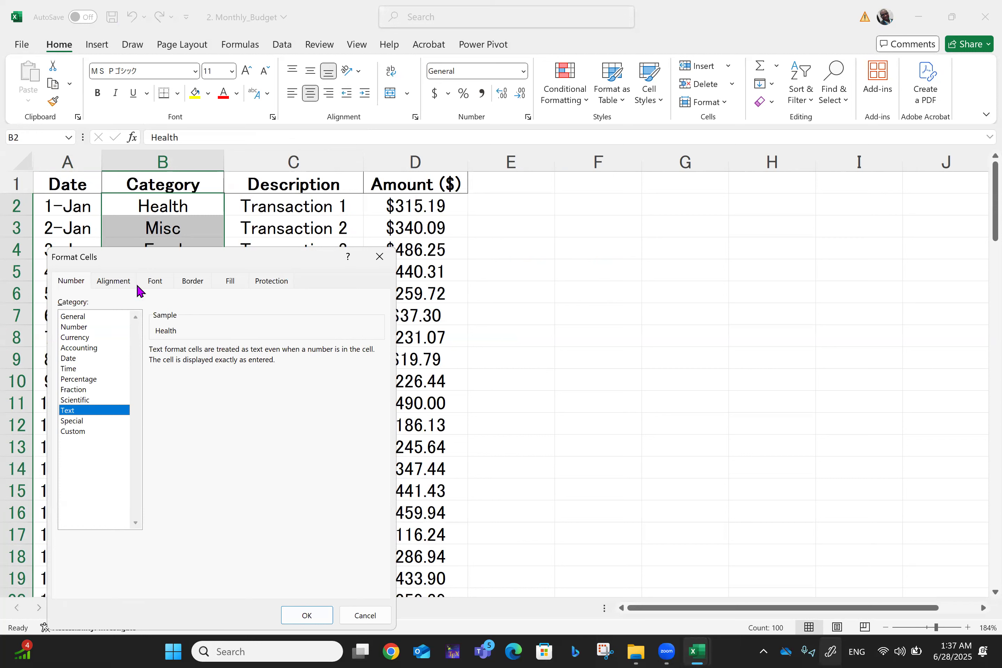
Step: Review the alignment, font, border, fill and protection settings for the category cells, and close the cell formatting without applying it
{"action": "left_click", "coordinate": [110, 283]}
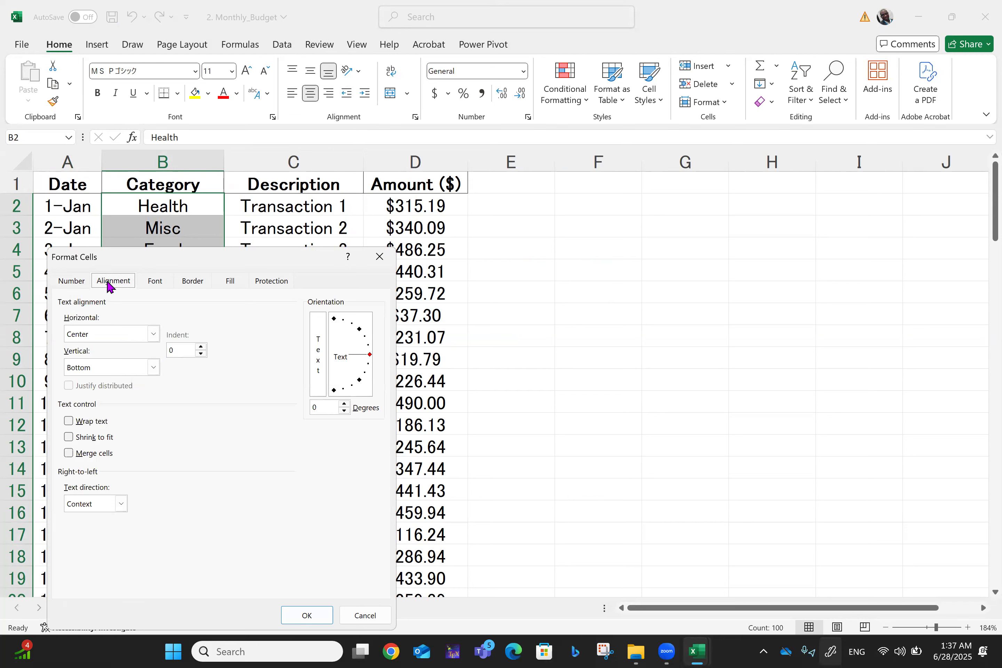
{"action": "left_click", "coordinate": [158, 285]}
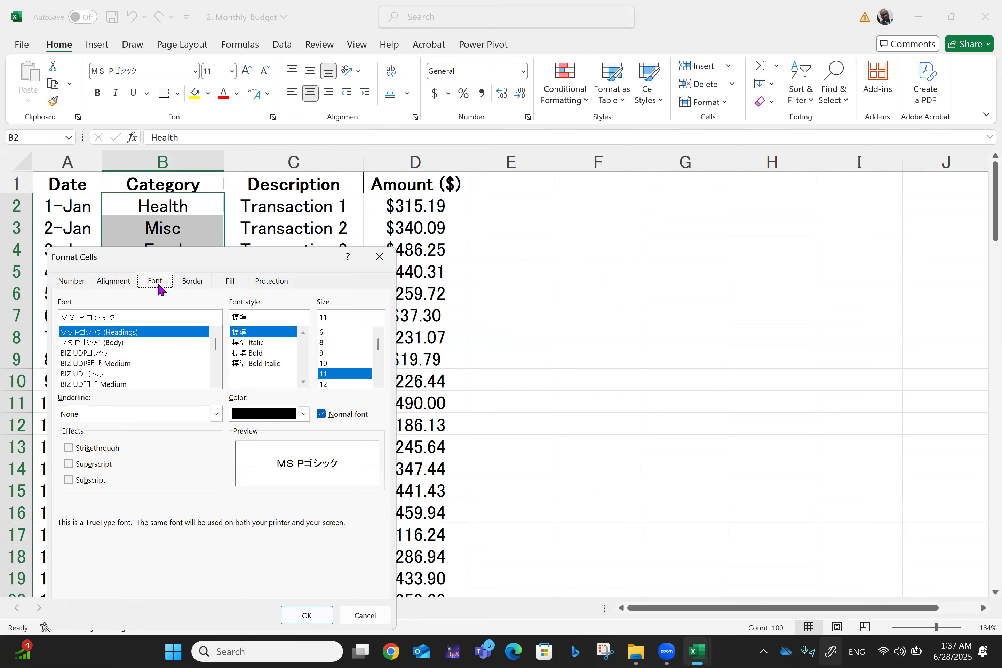
{"action": "left_click", "coordinate": [185, 285]}
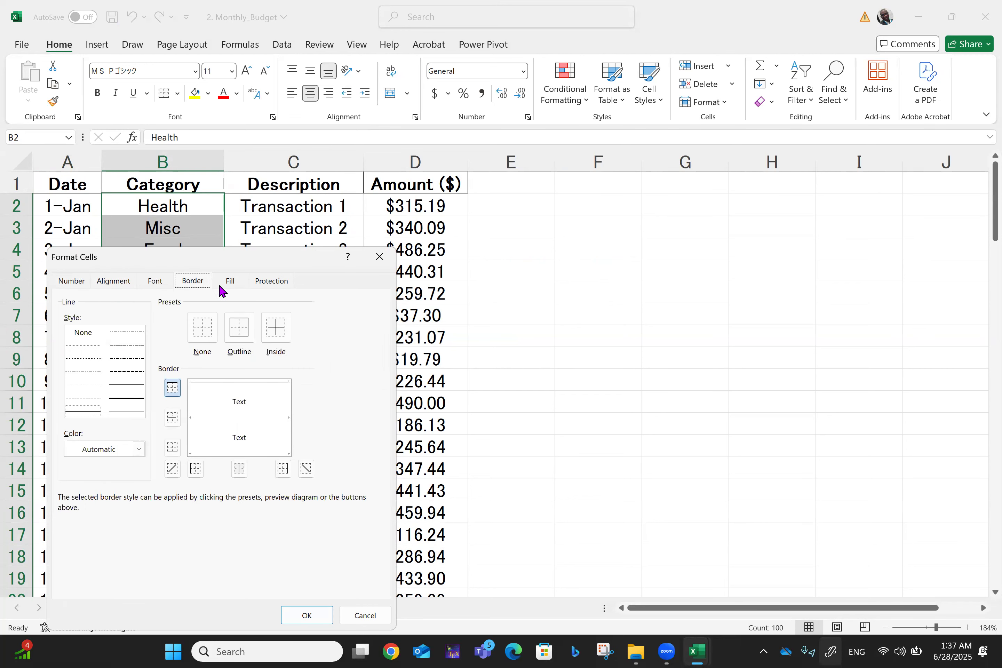
{"action": "left_click", "coordinate": [230, 286]}
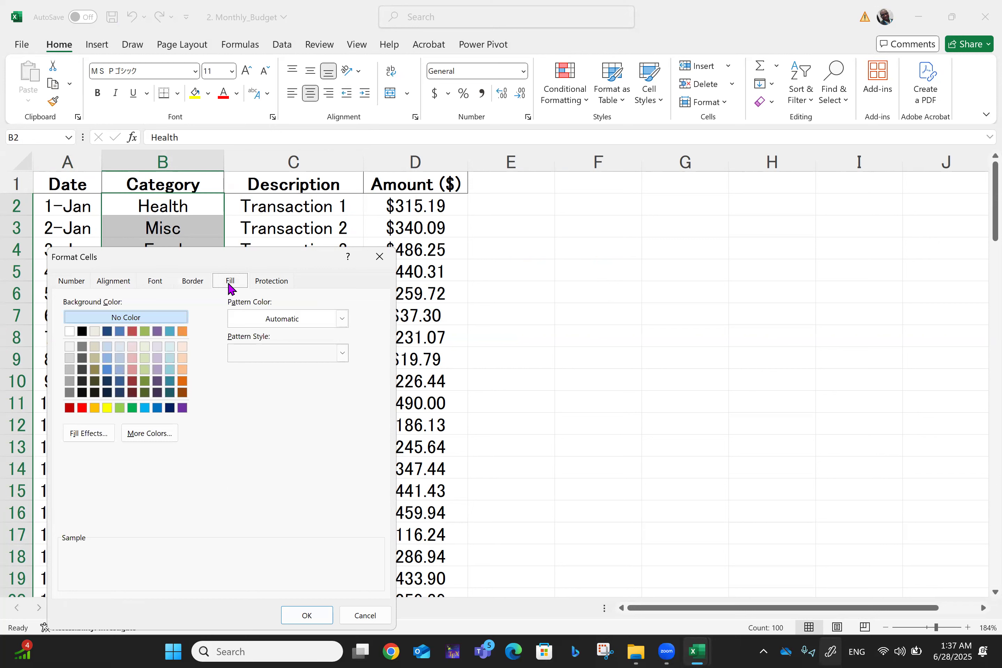
{"action": "left_click", "coordinate": [273, 285]}
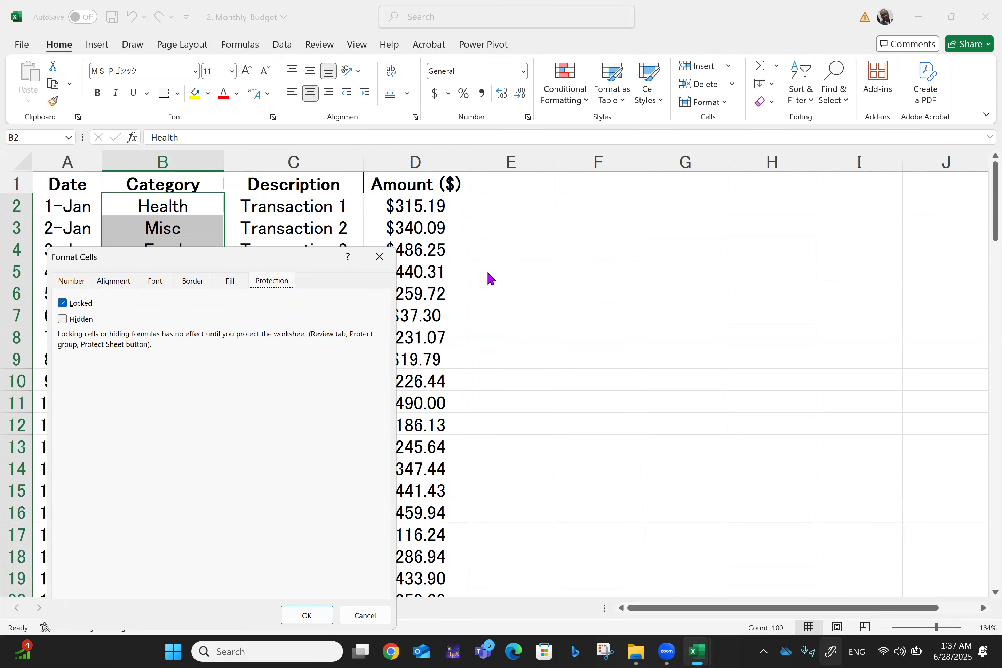
{"action": "left_click", "coordinate": [375, 257]}
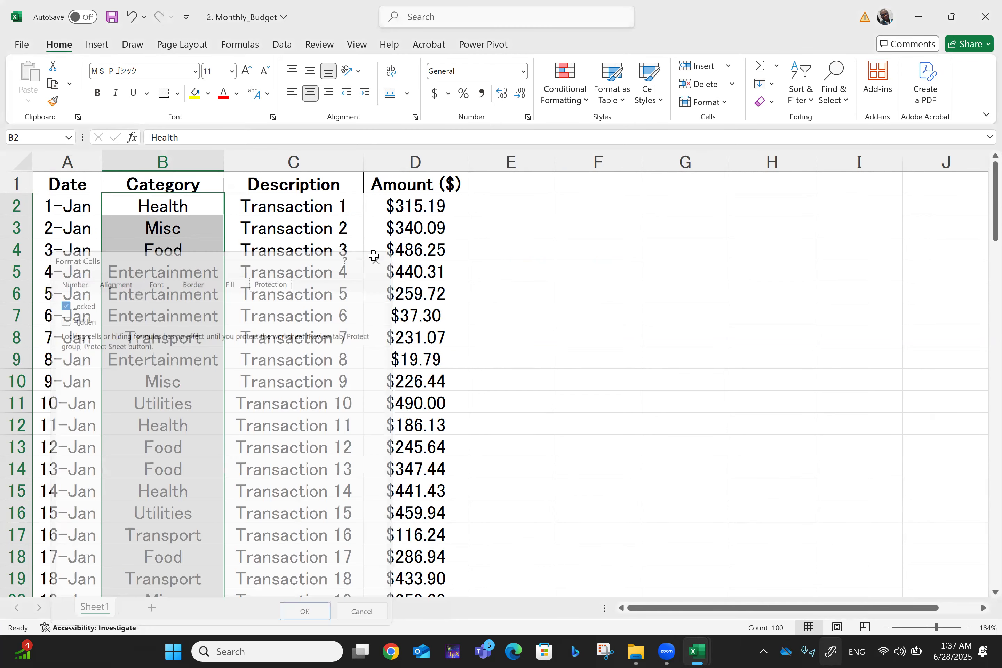
Step: Try left and right alignment on the categories in B2 through B101, and set them back to centered
{"action": "left_click", "coordinate": [292, 94]}
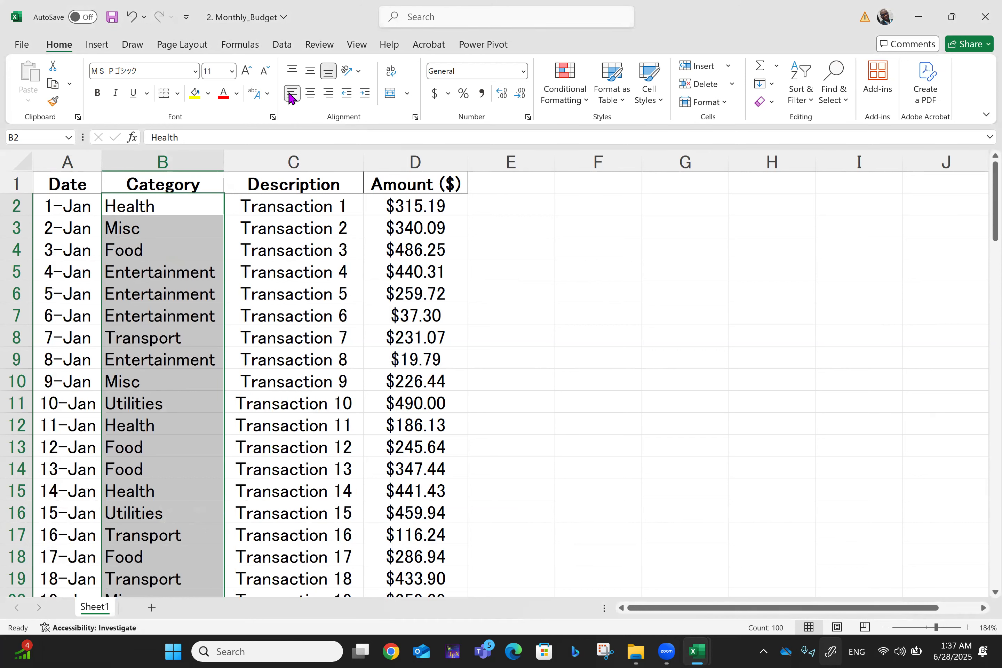
{"action": "left_click", "coordinate": [330, 95]}
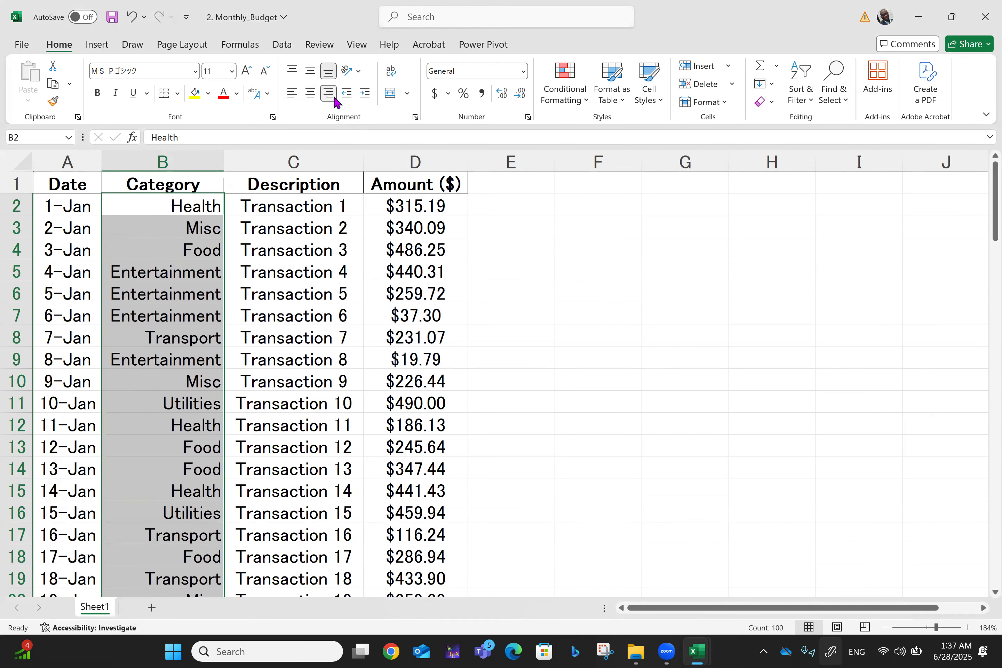
{"action": "left_click", "coordinate": [313, 96]}
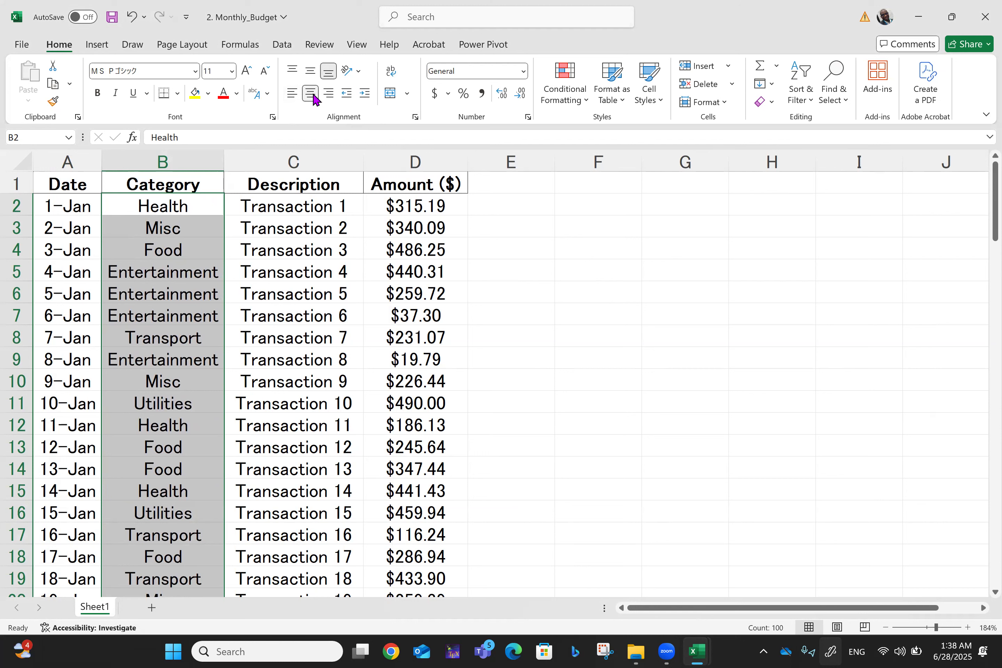
{"action": "left_click", "coordinate": [231, 77]}
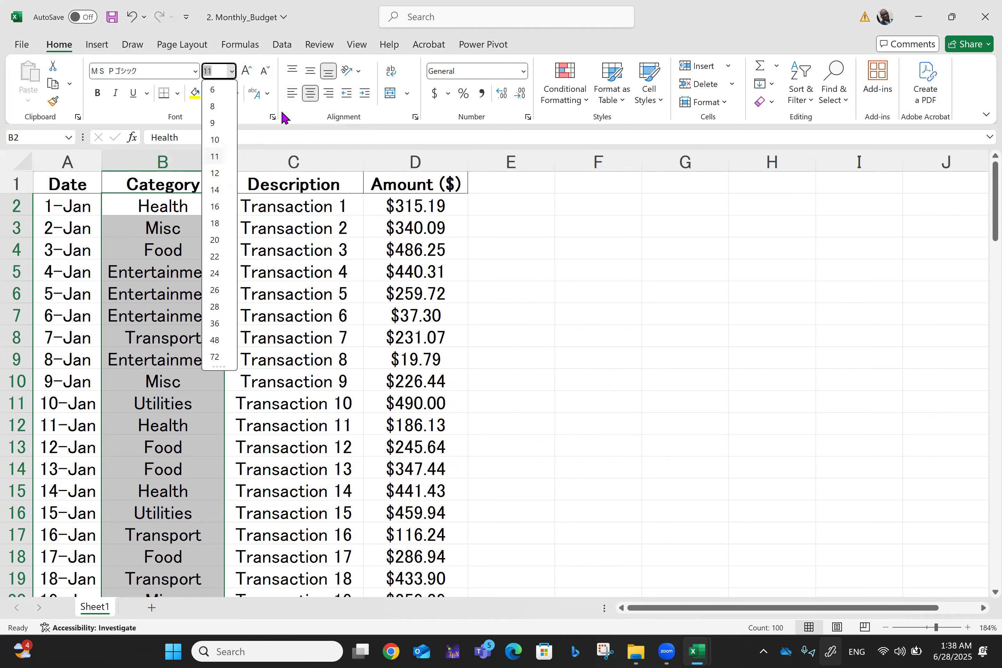
{"action": "left_click", "coordinate": [257, 129]}
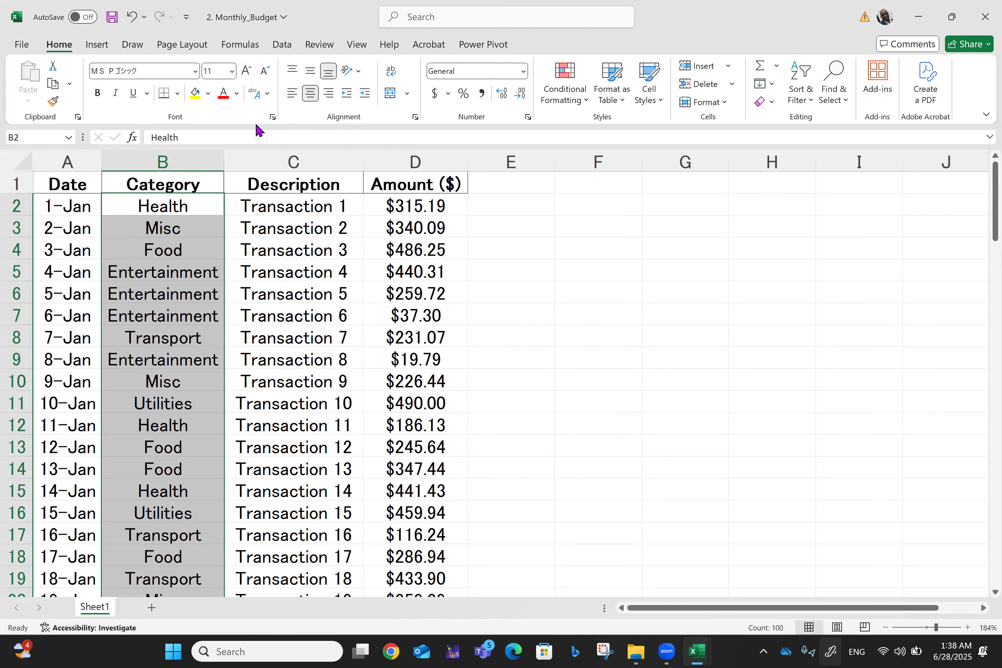
{"action": "left_click", "coordinate": [271, 94]}
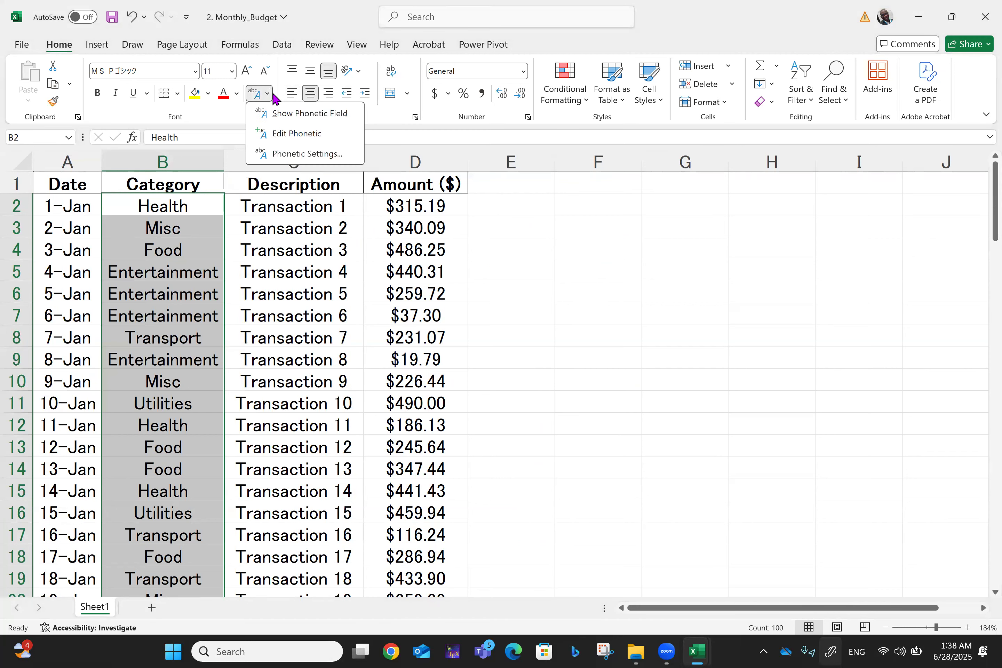
{"action": "left_click", "coordinate": [215, 117]}
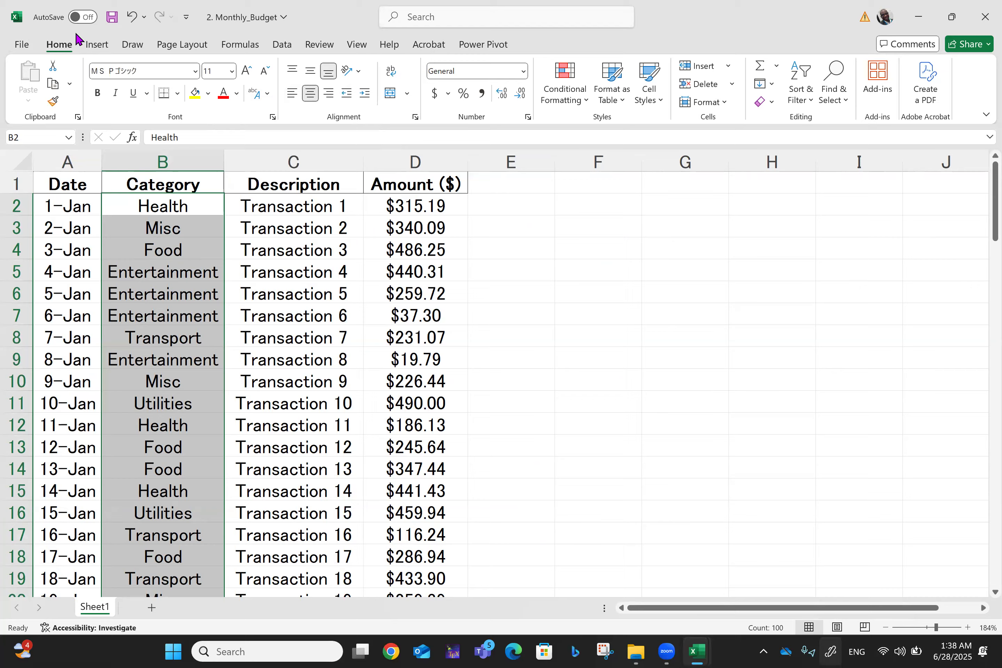
{"action": "left_click", "coordinate": [22, 44]}
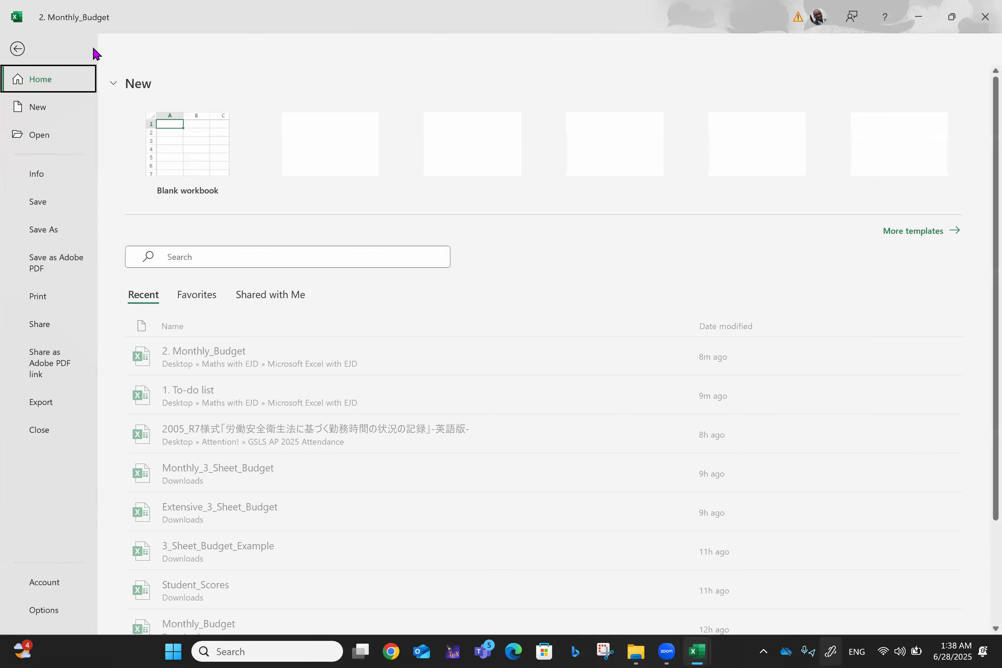
{"action": "left_click", "coordinate": [23, 52]}
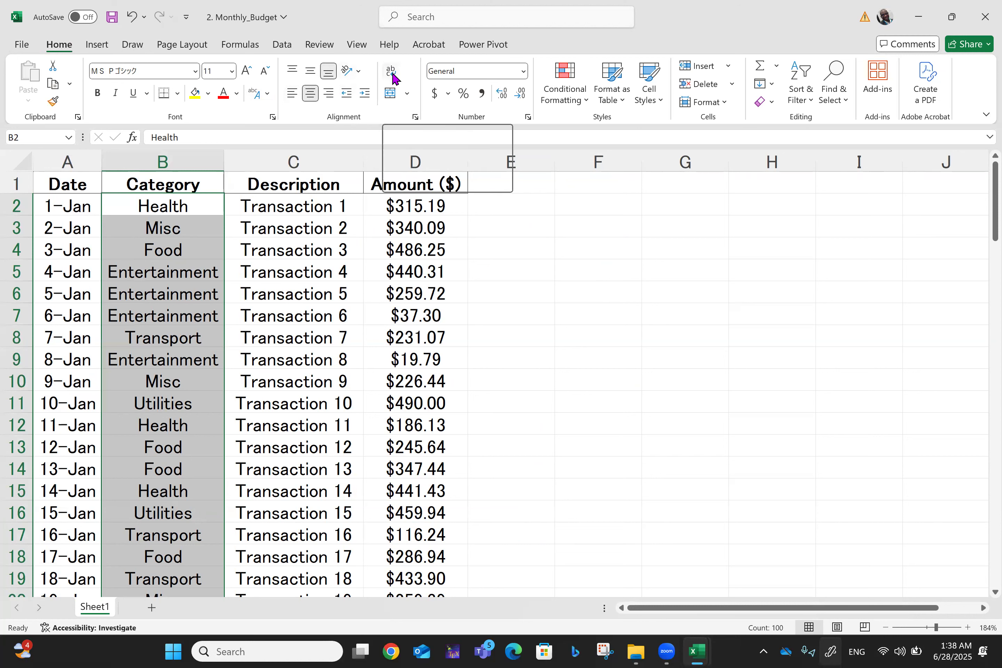
Step: Try the Angle Counterclockwise, Angle Clockwise and Rotate Text Down orientations on the categories in B2 through B101
{"action": "left_click", "coordinate": [360, 71]}
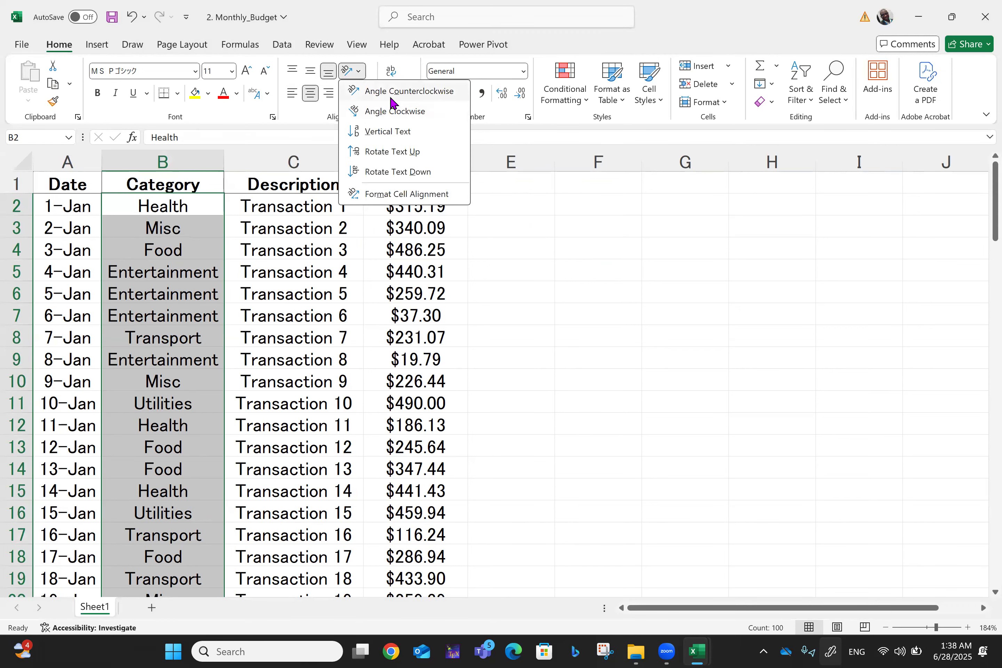
{"action": "key", "text": "Escape"}
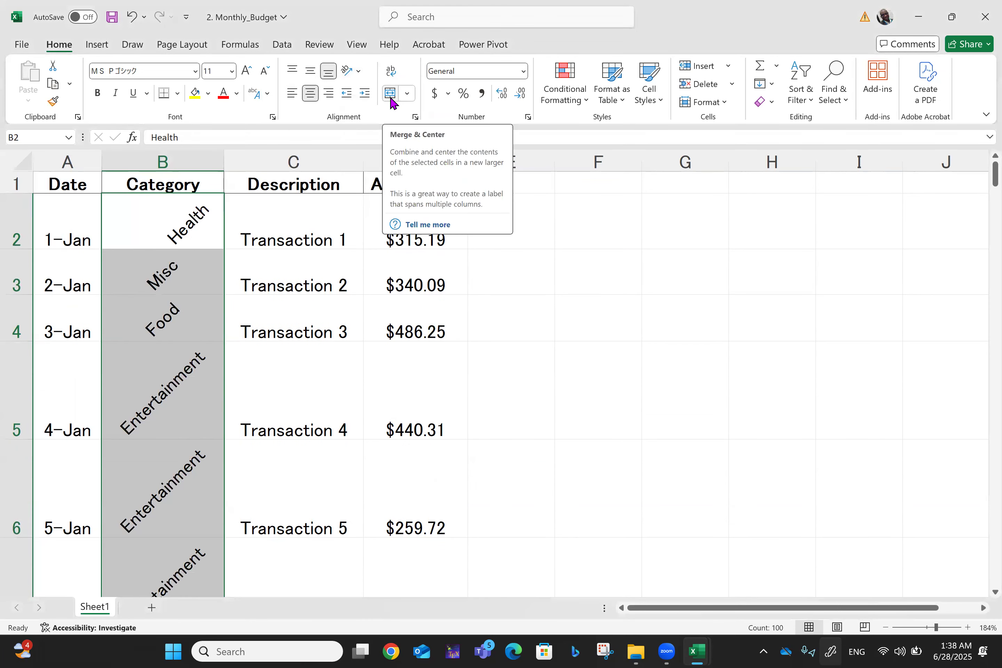
{"action": "left_click", "coordinate": [359, 71]}
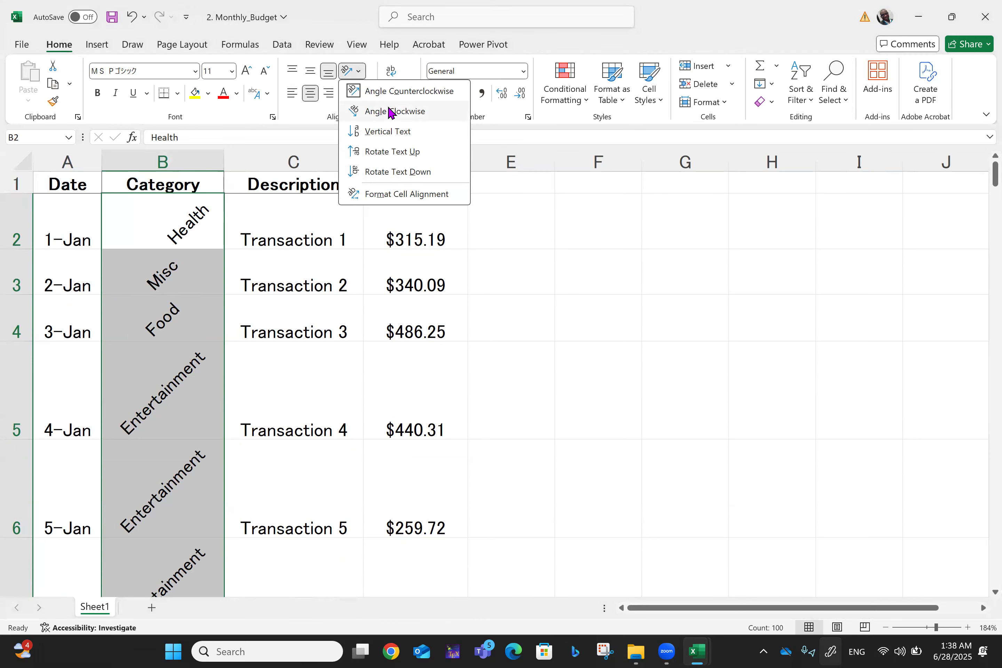
{"action": "left_click", "coordinate": [371, 111]}
{"action": "left_click", "coordinate": [364, 72]}
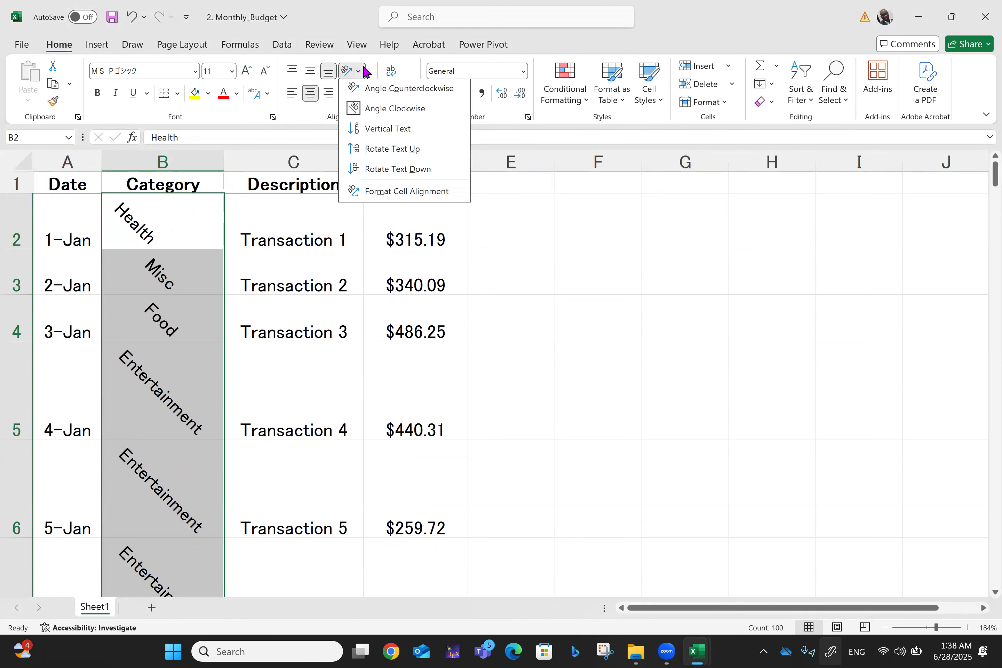
{"action": "left_click", "coordinate": [386, 171]}
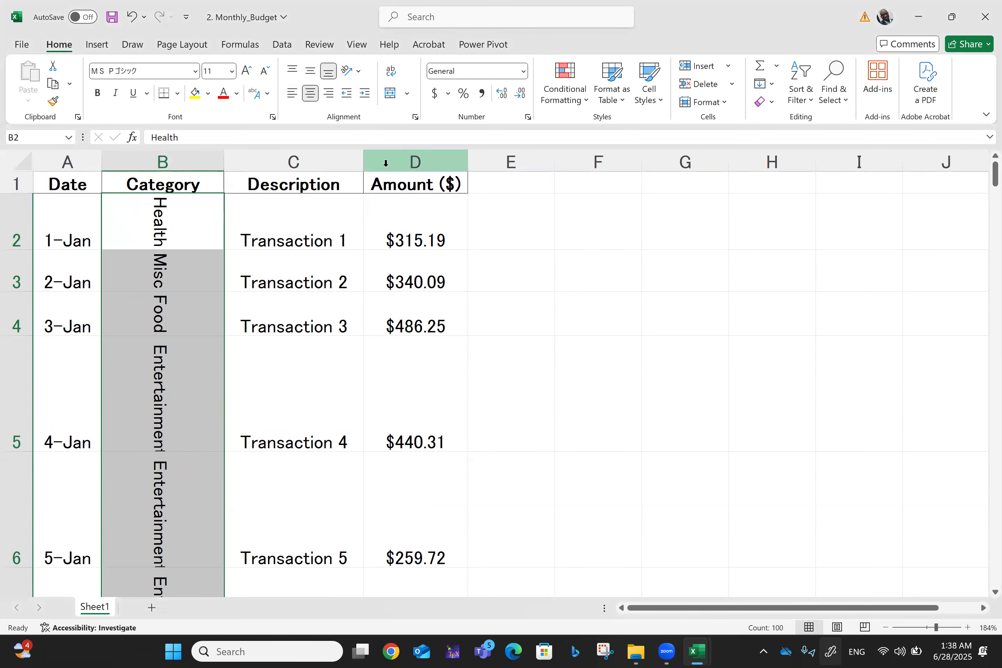
Step: Try the Vertical Text, Rotate Text Up and Angle Counterclockwise orientations on the categories in B2 through B101
{"action": "left_click", "coordinate": [353, 72]}
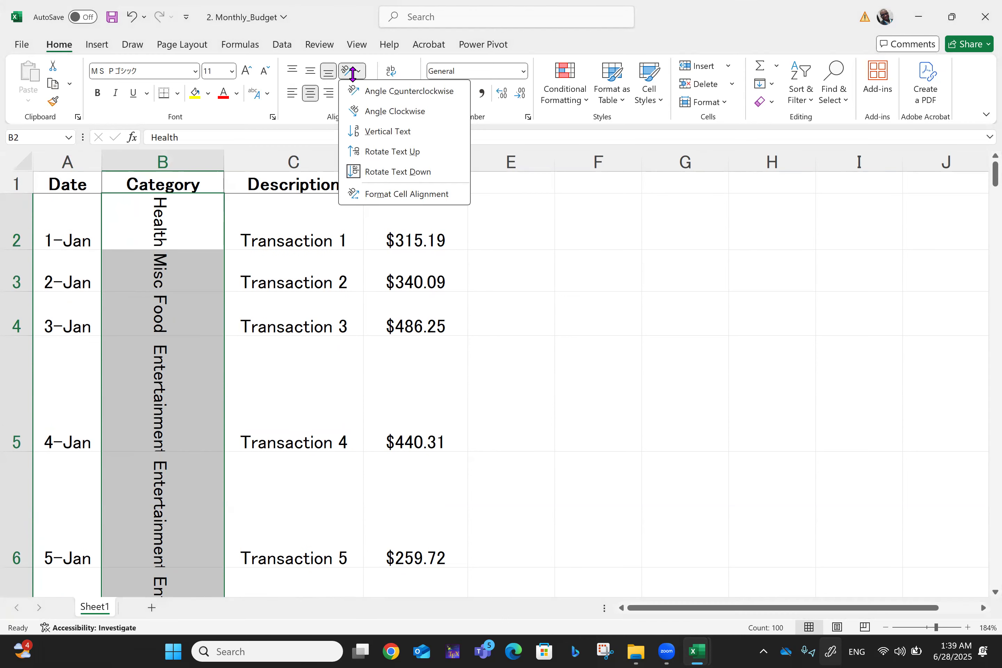
{"action": "left_click", "coordinate": [390, 132]}
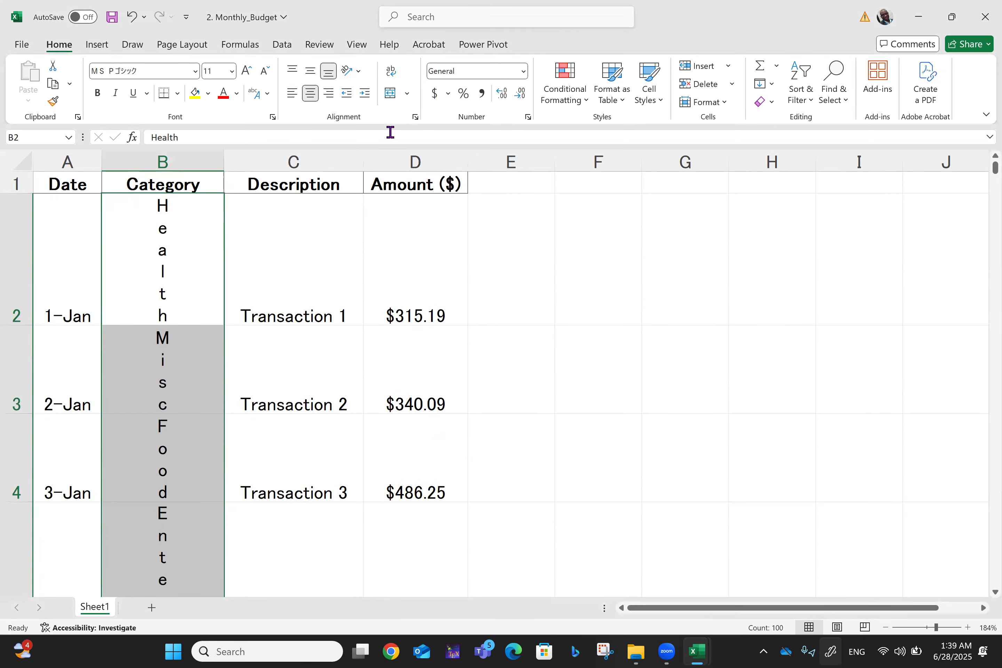
{"action": "left_click", "coordinate": [352, 72]}
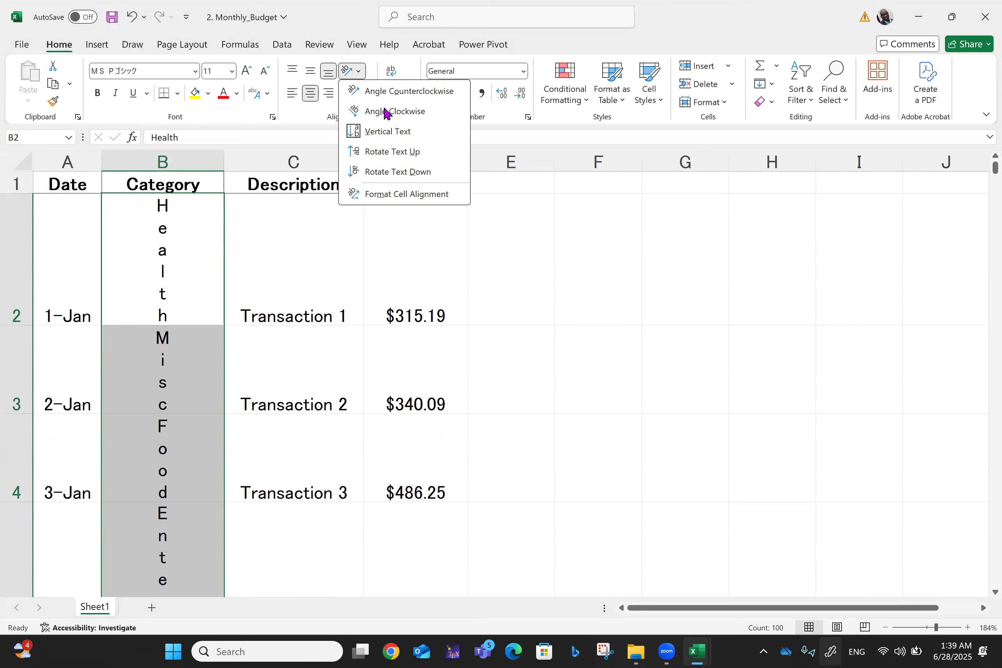
{"action": "left_click", "coordinate": [406, 152]}
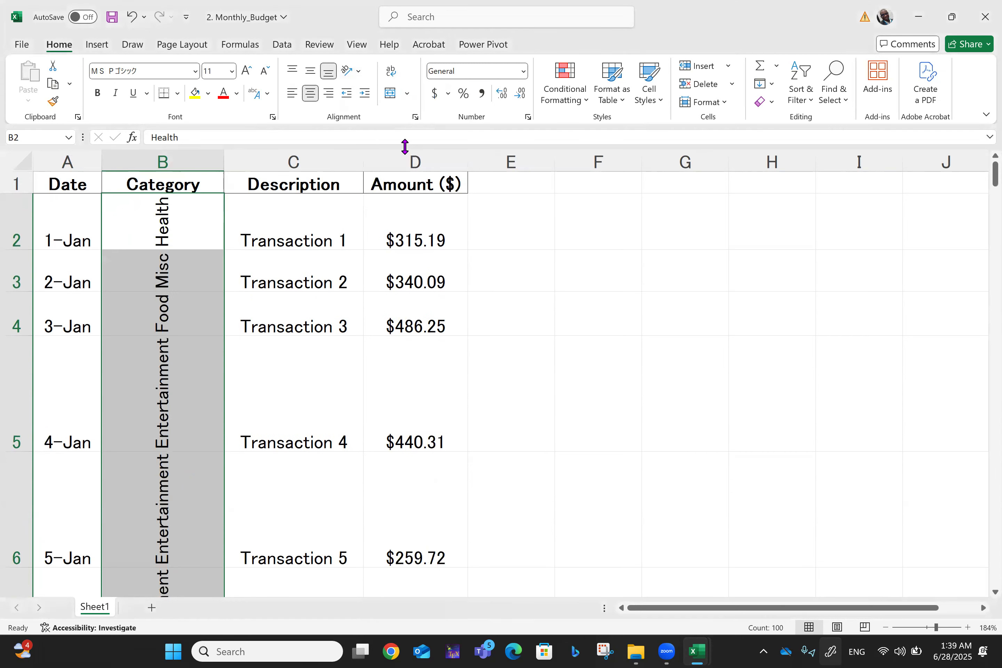
{"action": "left_click", "coordinate": [357, 76]}
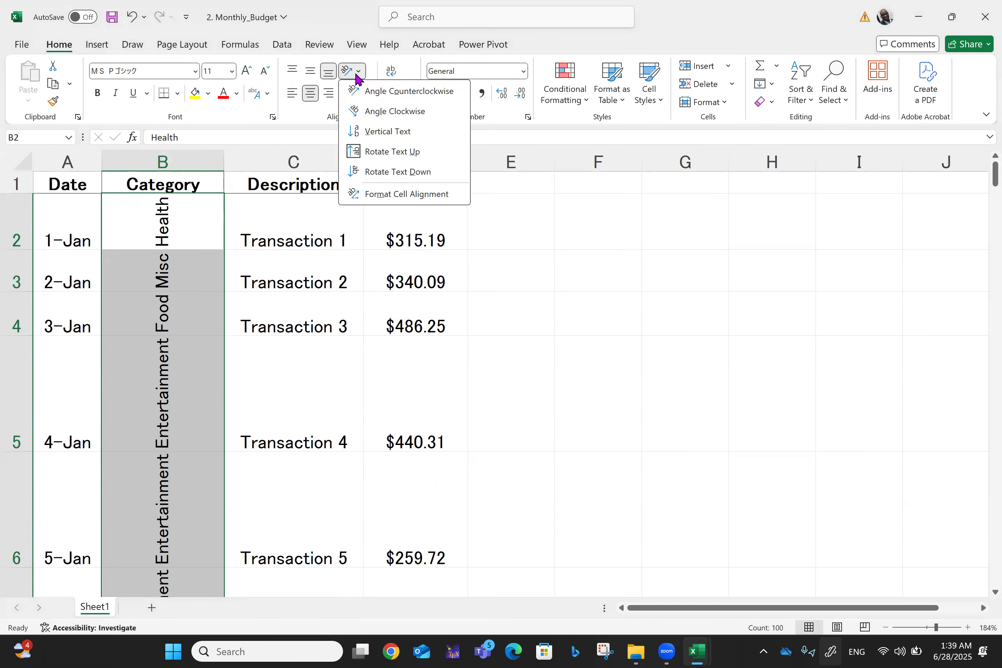
{"action": "left_click", "coordinate": [364, 86]}
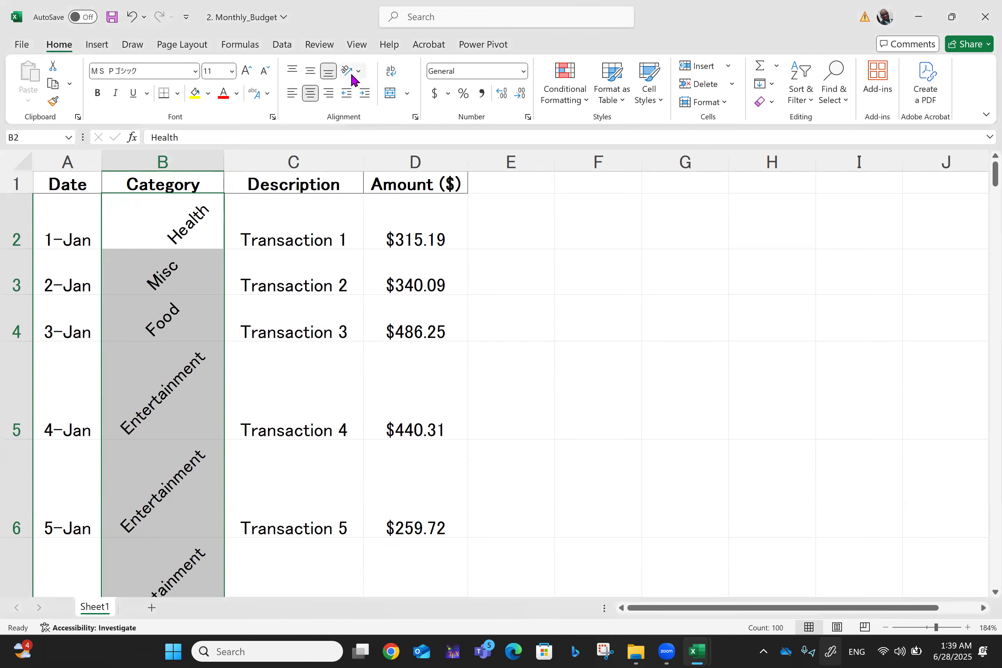
Step: View the detailed alignment and orientation settings for the selected categories, and close them without applying changes
{"action": "left_click", "coordinate": [352, 73]}
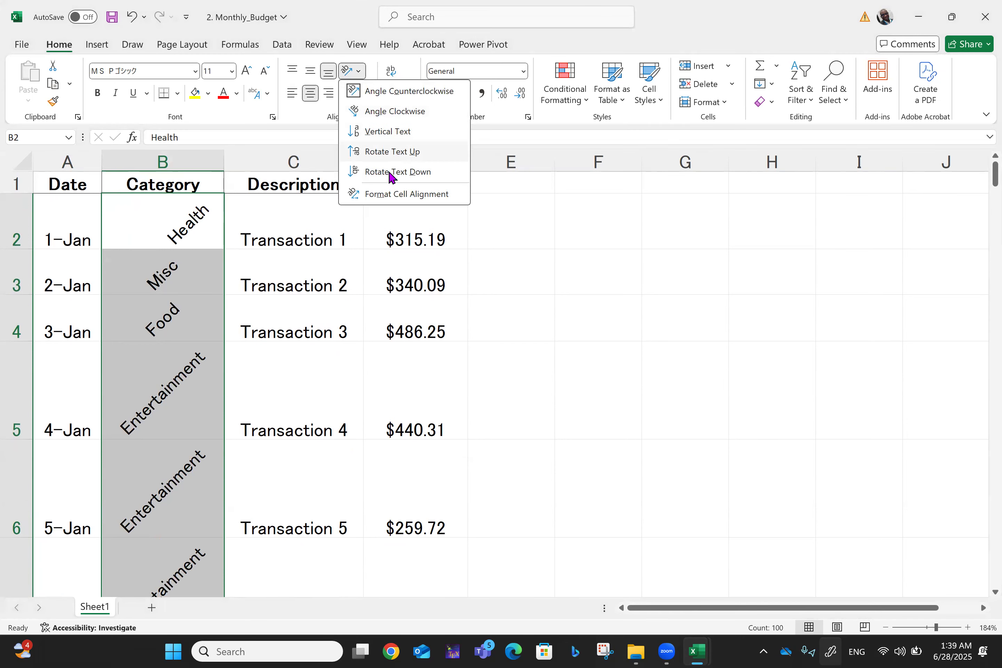
{"action": "left_click", "coordinate": [401, 195]}
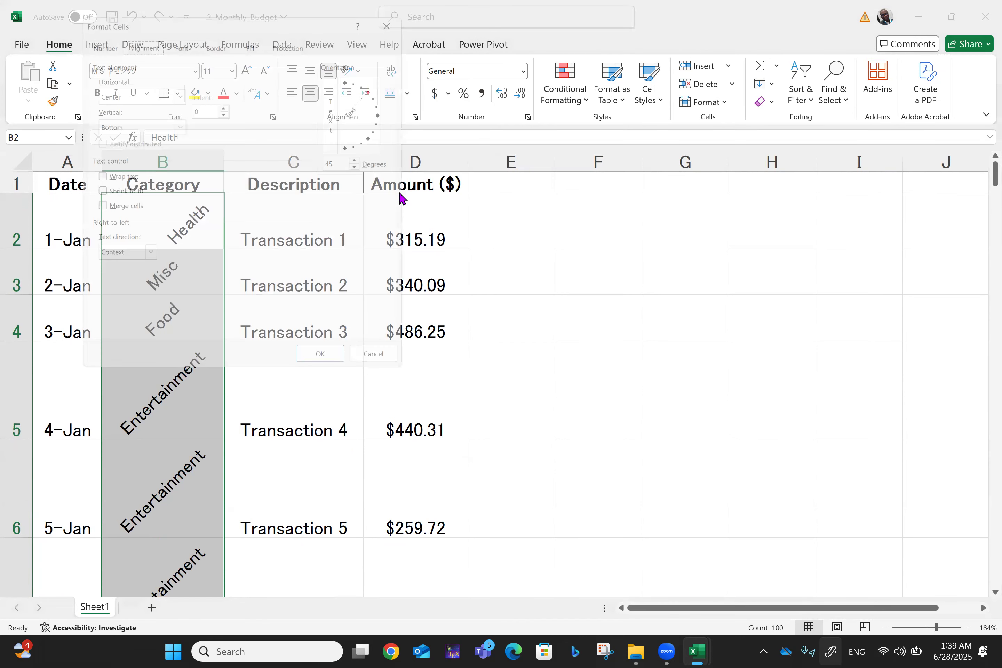
{"action": "left_click", "coordinate": [400, 16]}
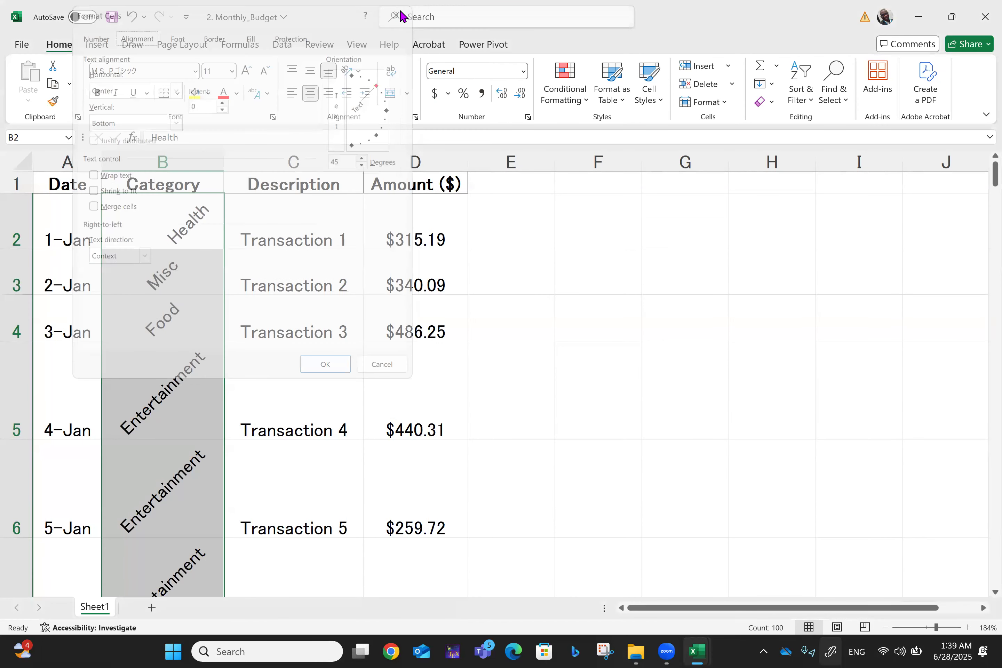
Step: Undo all six text orientation changes made to the categories in B2 through B101
{"action": "key", "text": "ctrl+z"}
{"action": "key", "text": "ctrl+z"}
{"action": "key", "text": "ctrl+z"}
{"action": "key", "text": "ctrl+z"}
{"action": "key", "text": "ctrl+z"}
{"action": "key", "text": "ctrl+z"}
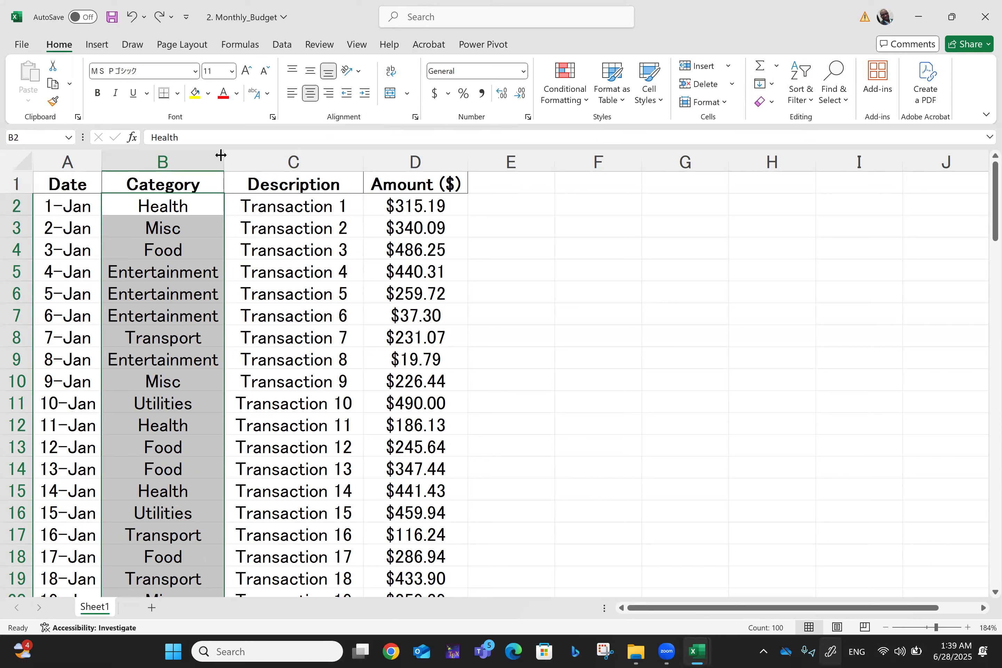
{"action": "left_click", "coordinate": [281, 45]}
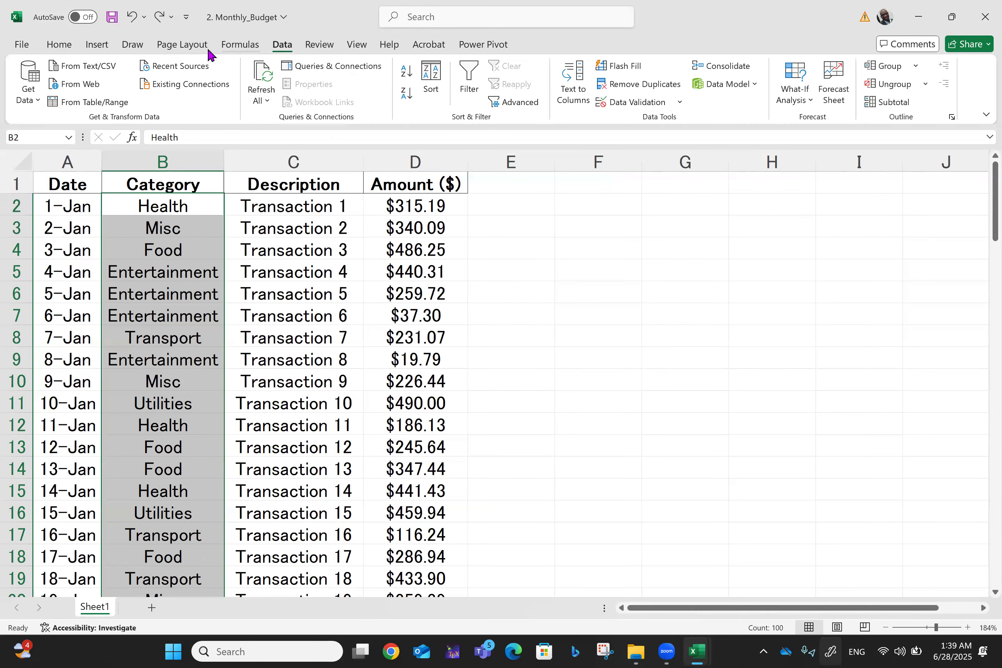
{"action": "left_click", "coordinate": [55, 51]}
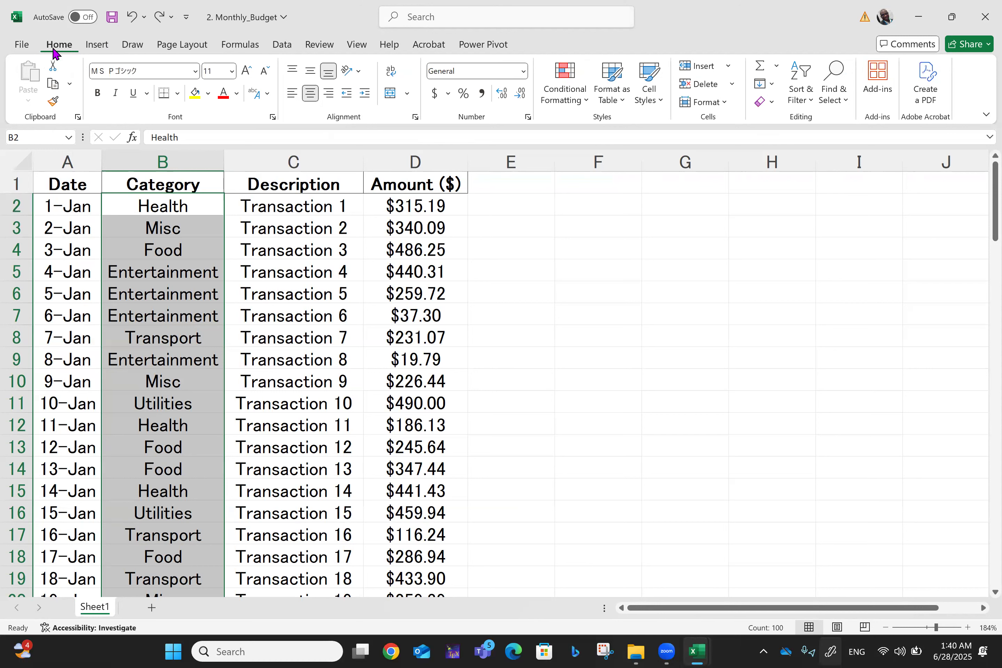
{"action": "key", "text": "shift+F3"}
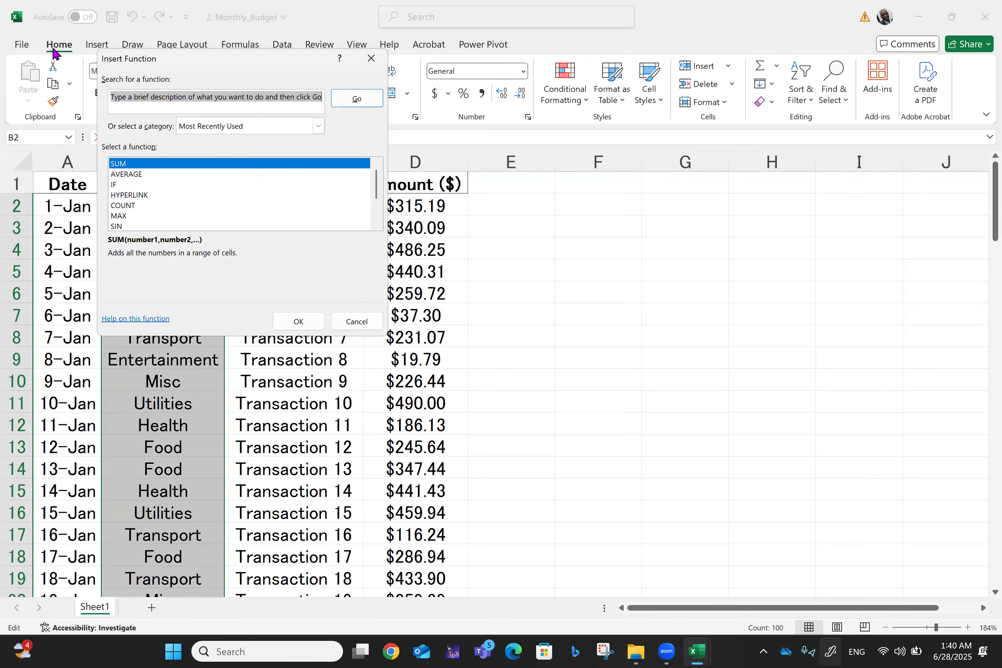
{"action": "left_click", "coordinate": [371, 60]}
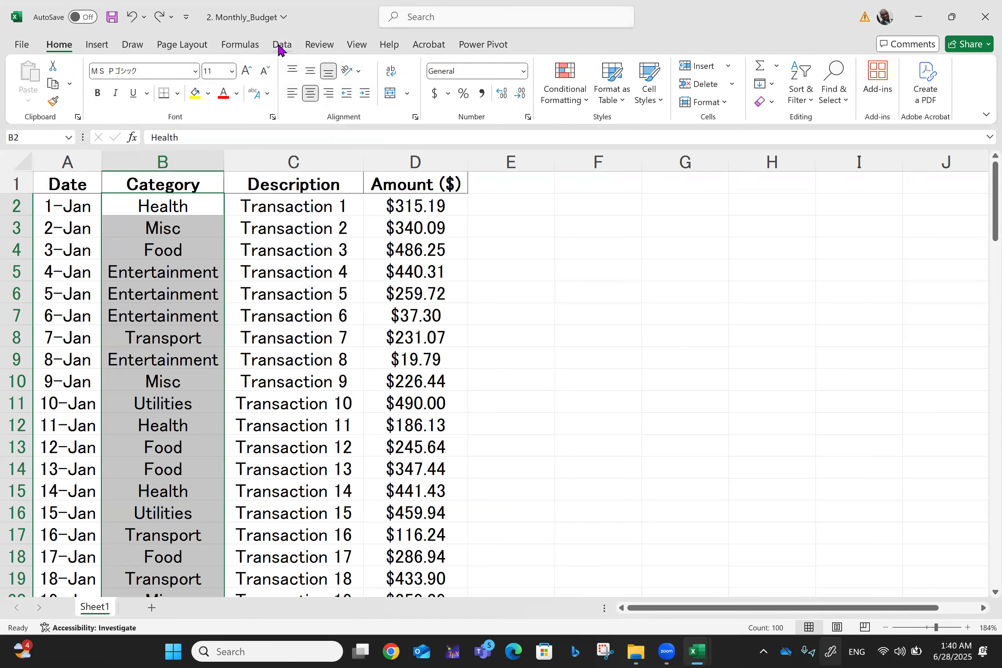
{"action": "left_click", "coordinate": [257, 46]}
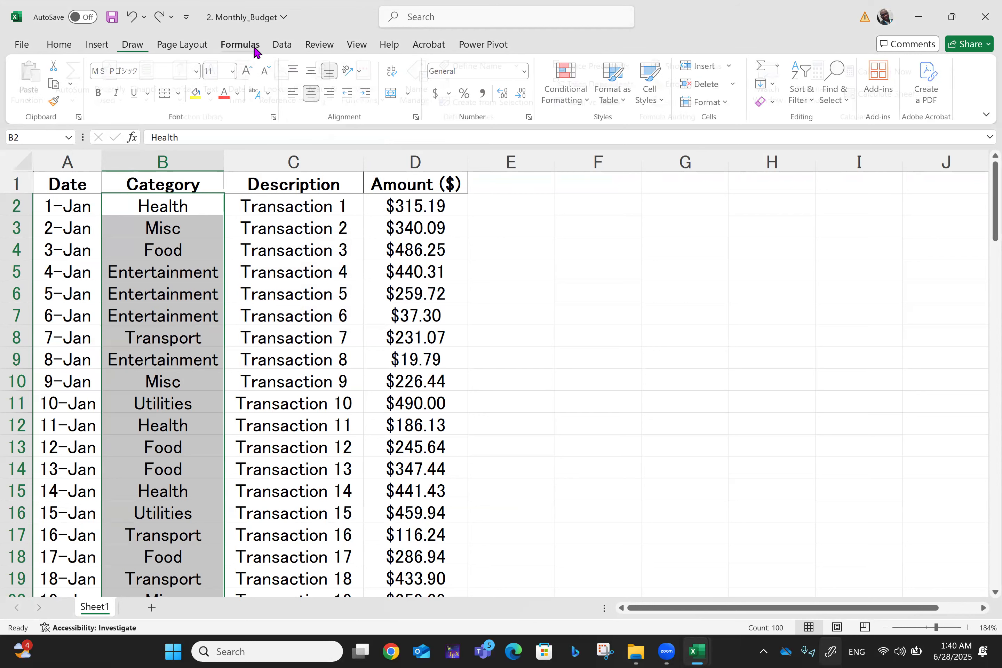
{"action": "left_click", "coordinate": [282, 48]}
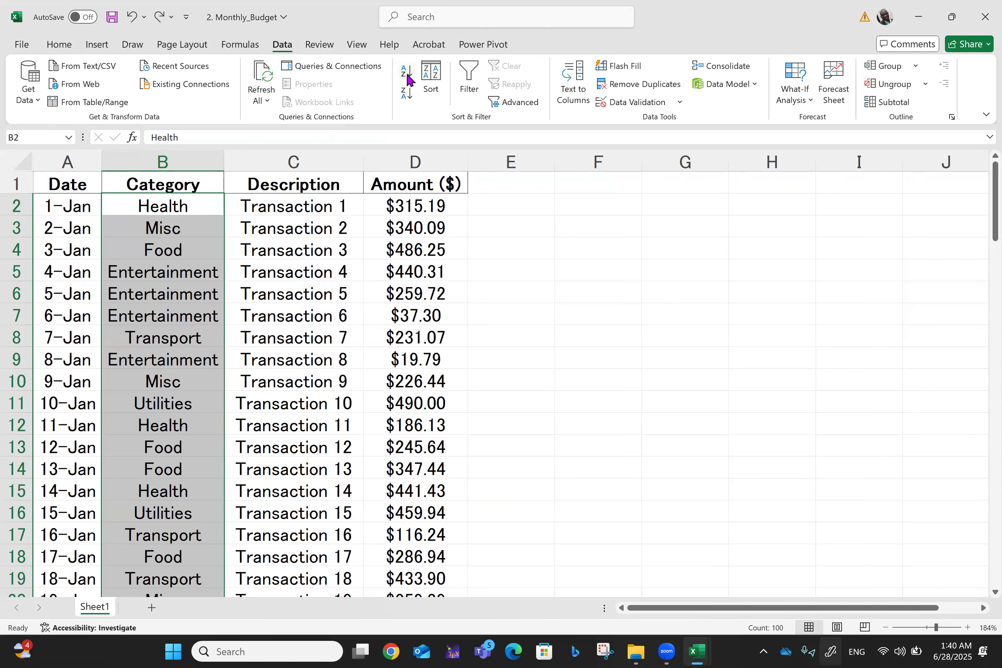
{"action": "left_click", "coordinate": [319, 47]}
{"action": "left_click", "coordinate": [355, 46]}
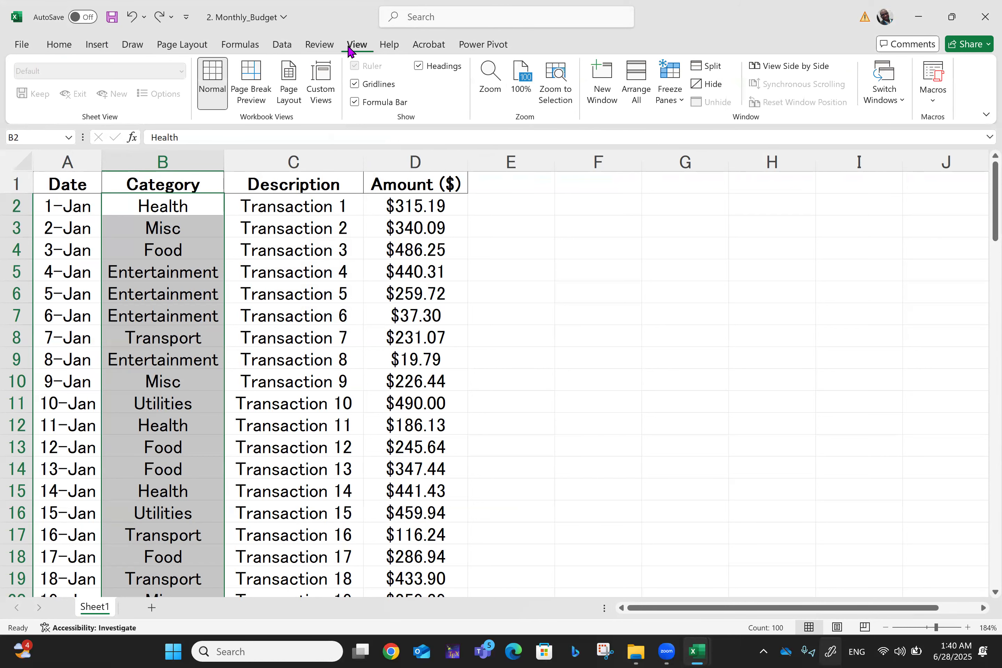
{"action": "left_click", "coordinate": [392, 47]}
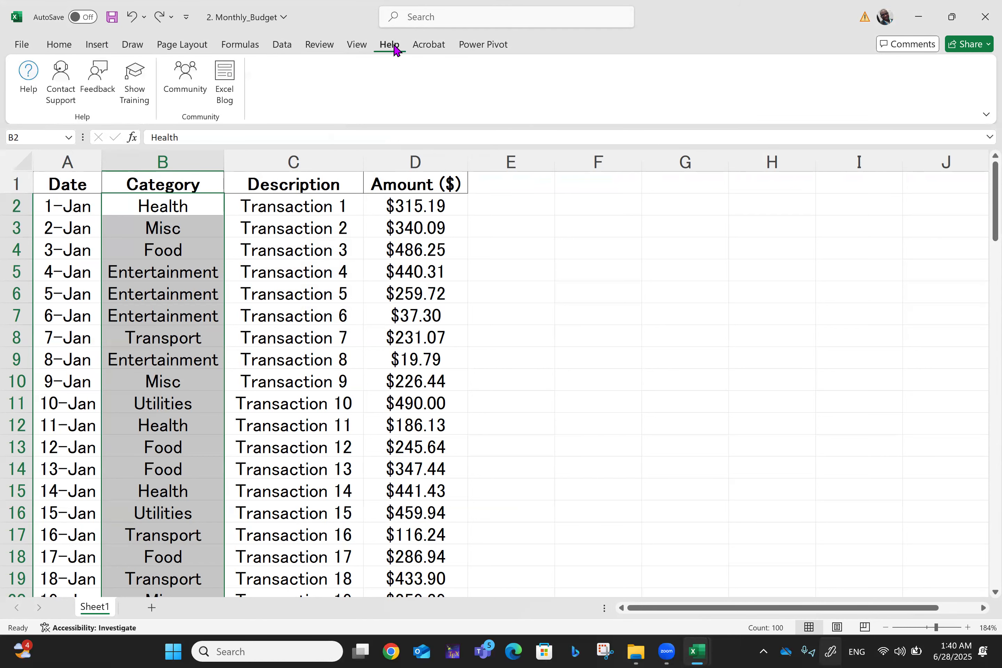
{"action": "left_click", "coordinate": [19, 45]}
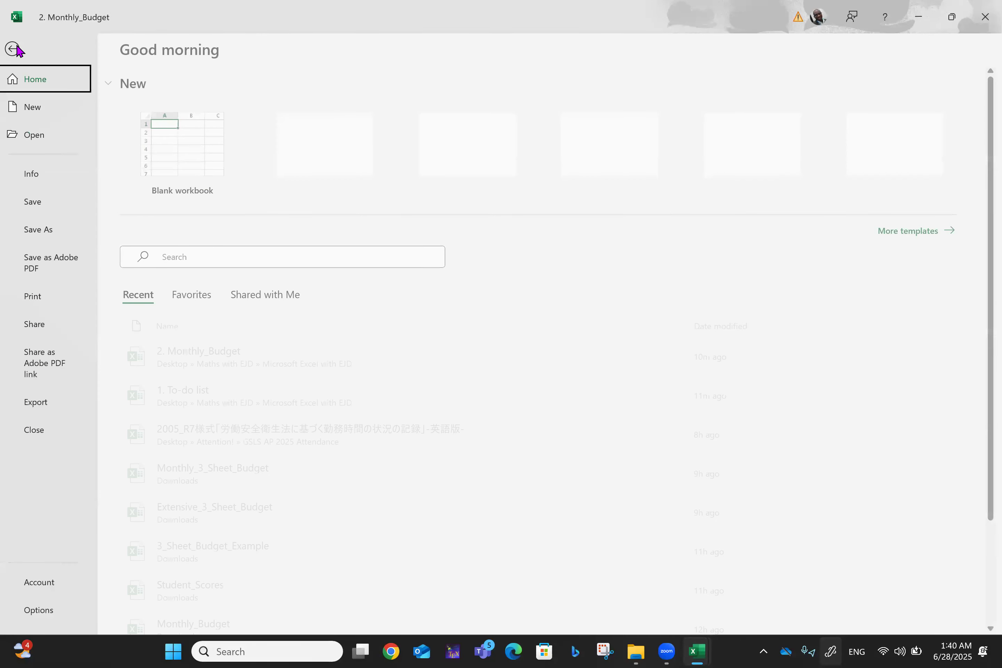
{"action": "left_click", "coordinate": [17, 50]}
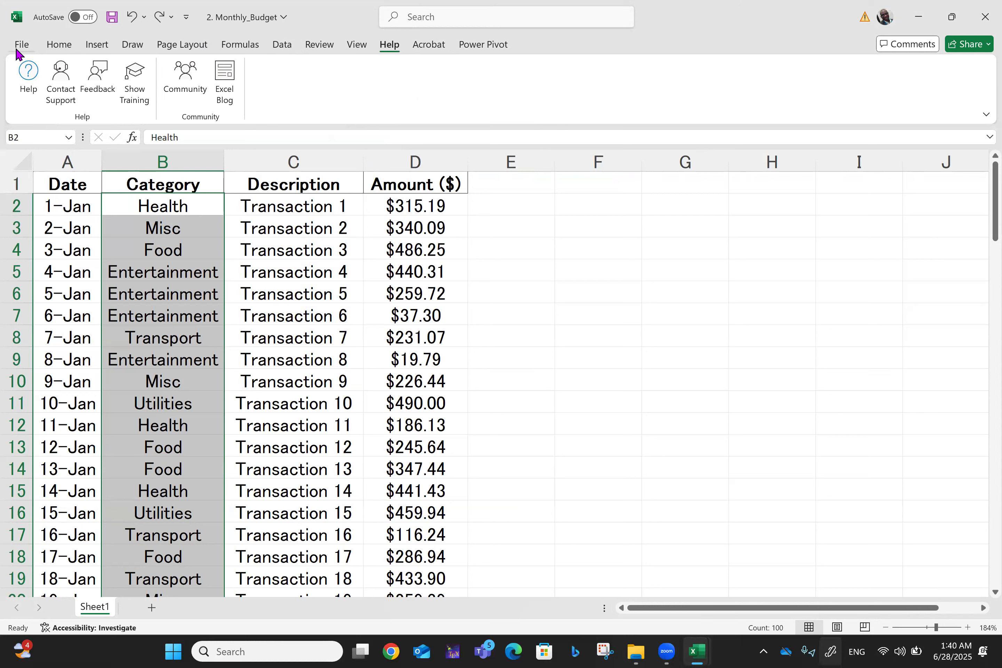
{"action": "key", "text": "ctrl+shift+F3"}
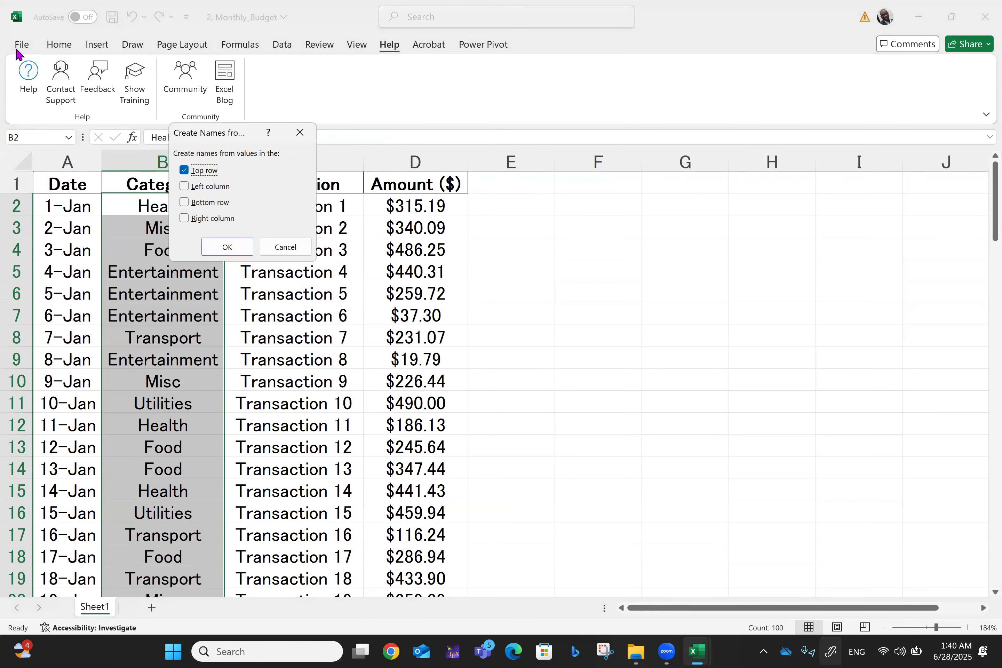
{"action": "left_click", "coordinate": [299, 132]}
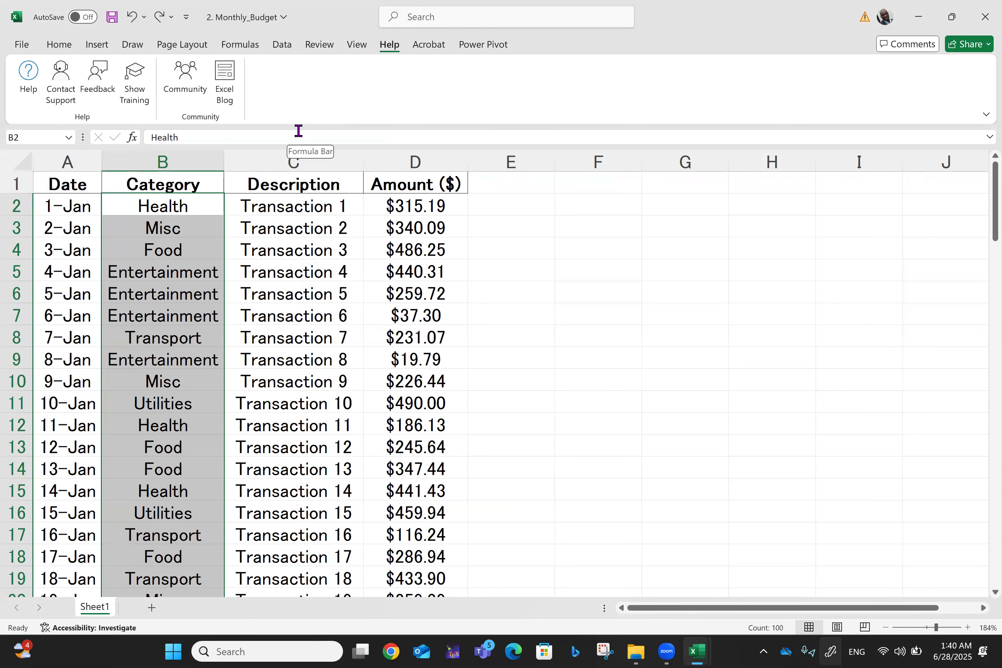
Step: Increase the font size of the categories in B2 through B101 stepwise to 26, and select the category in B5
{"action": "left_click", "coordinate": [55, 48]}
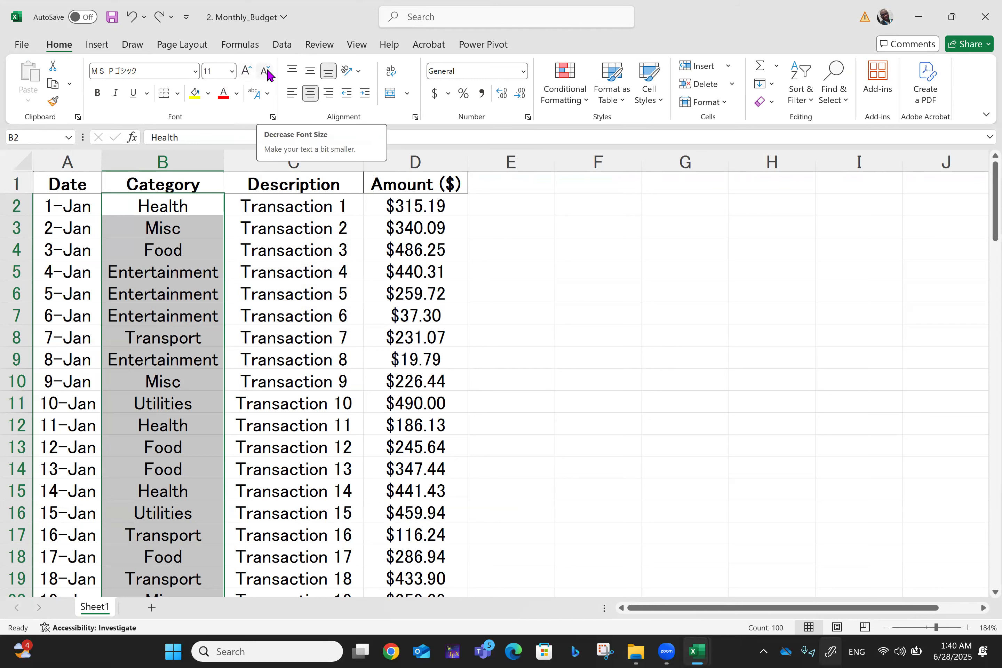
{"action": "left_click", "coordinate": [247, 73]}
{"action": "left_click", "coordinate": [247, 72]}
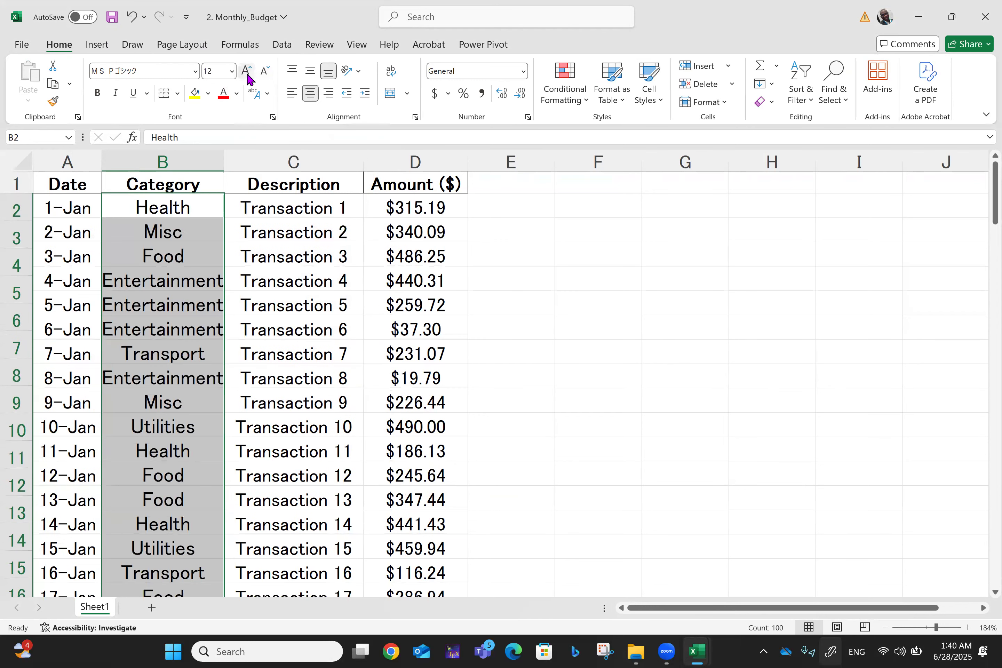
{"action": "left_click", "coordinate": [248, 72]}
{"action": "left_click", "coordinate": [247, 73]}
{"action": "left_click", "coordinate": [247, 73]}
{"action": "left_click", "coordinate": [247, 72]}
{"action": "left_click", "coordinate": [247, 73]}
{"action": "left_click", "coordinate": [247, 72]}
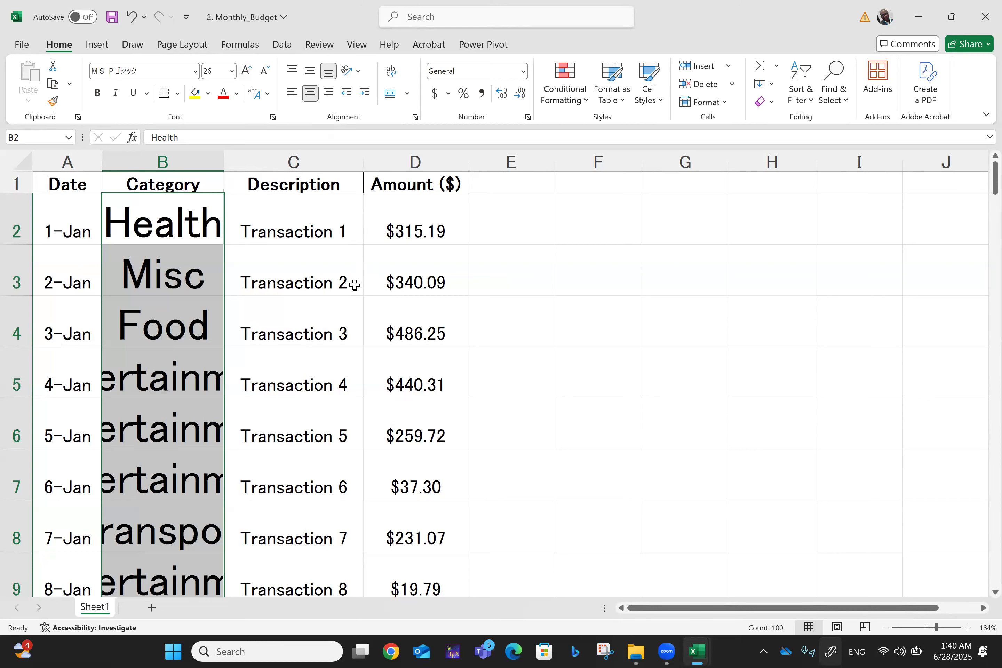
{"action": "left_click", "coordinate": [158, 384]}
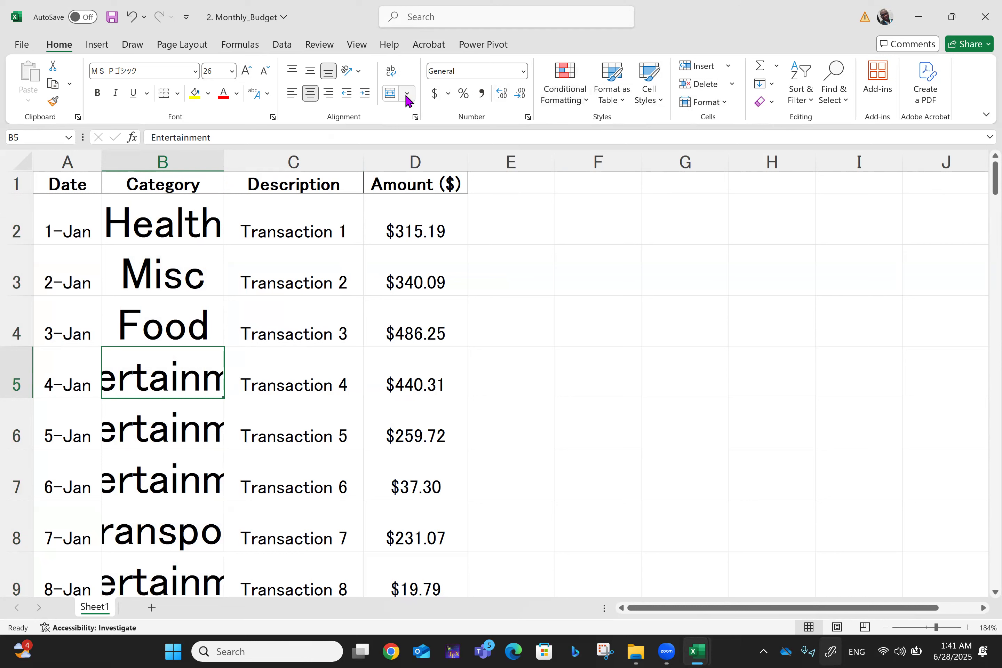
{"action": "left_click", "coordinate": [100, 47]}
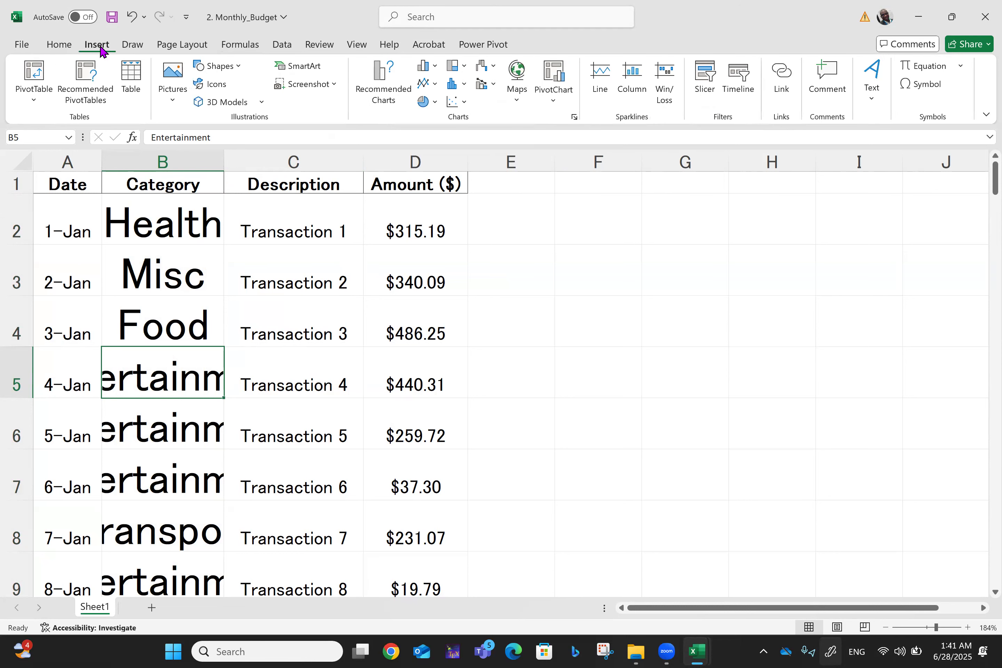
{"action": "left_click", "coordinate": [133, 48]}
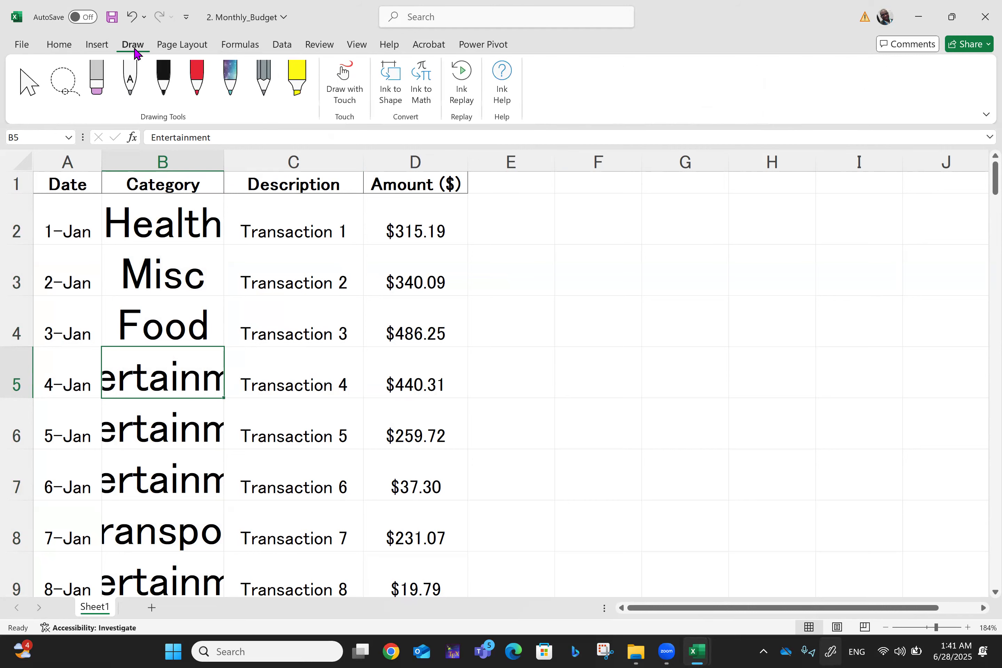
{"action": "left_click", "coordinate": [174, 47]}
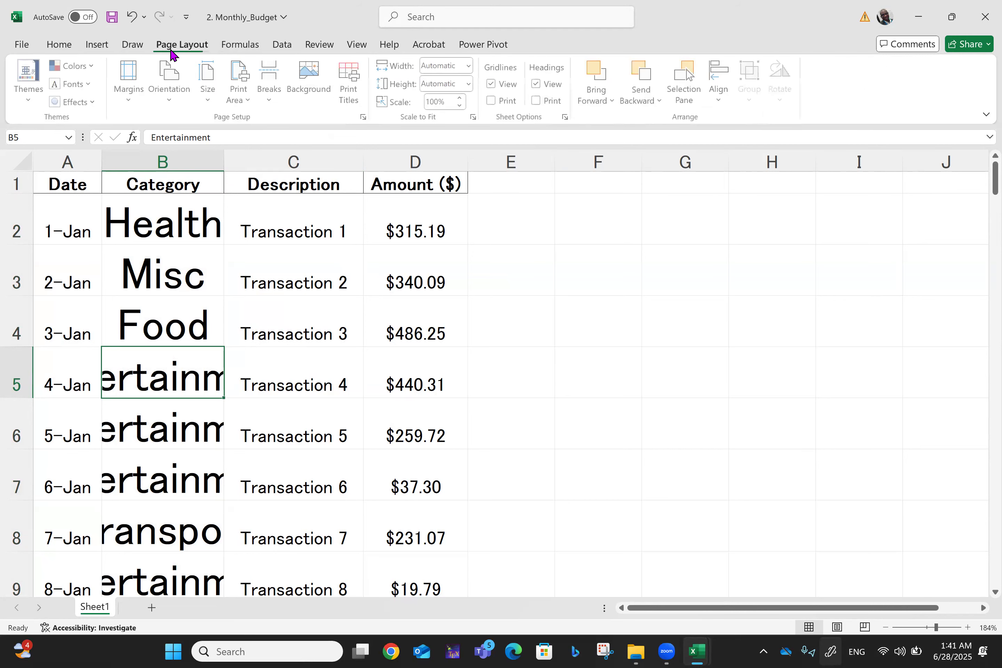
{"action": "left_click", "coordinate": [240, 49]}
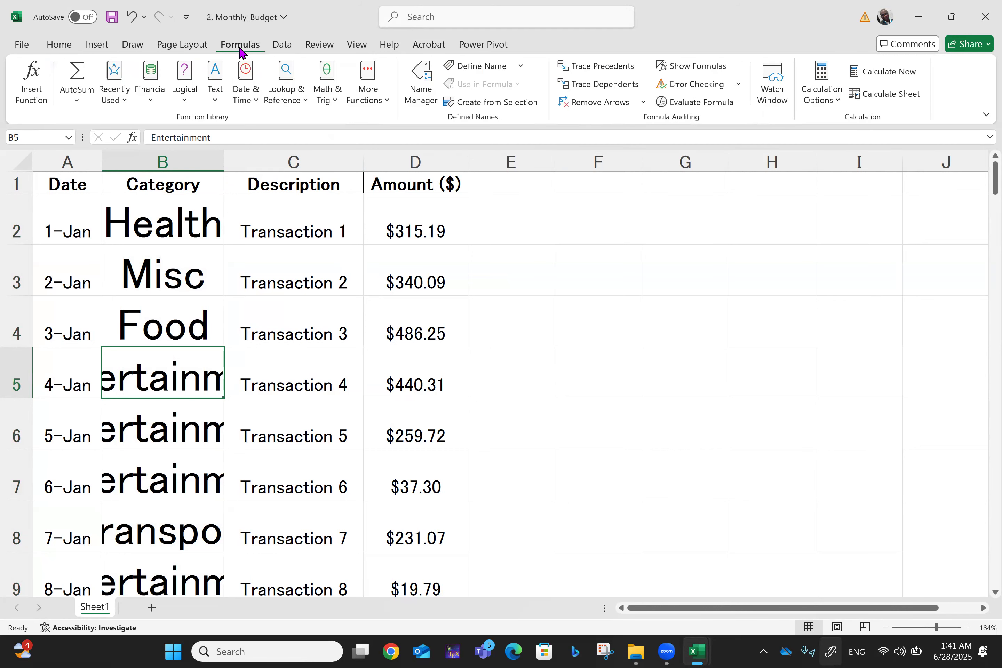
{"action": "left_click", "coordinate": [285, 50]}
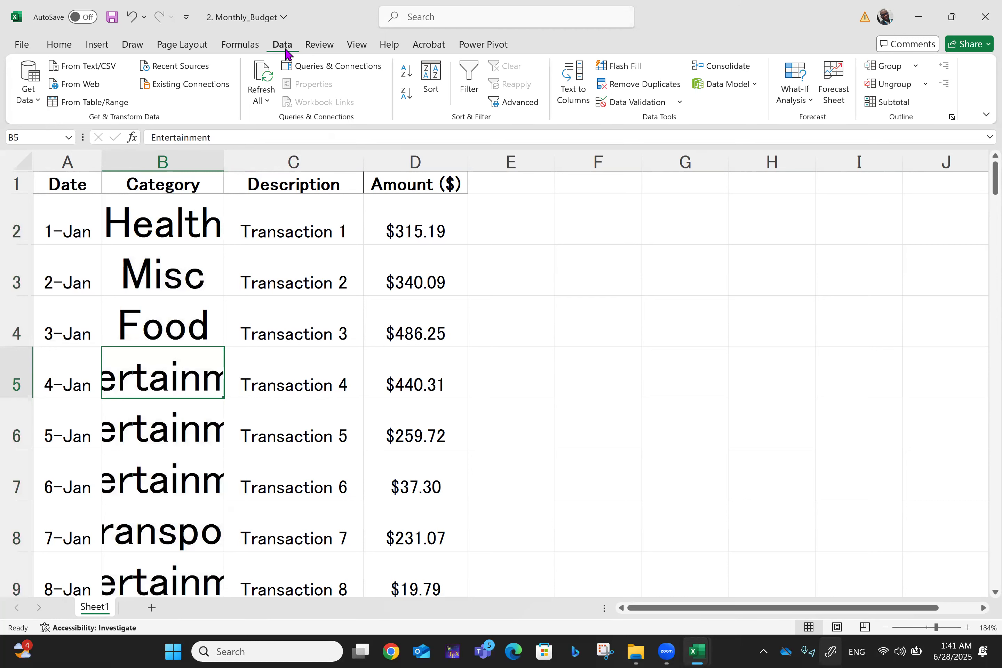
{"action": "left_click", "coordinate": [317, 55]}
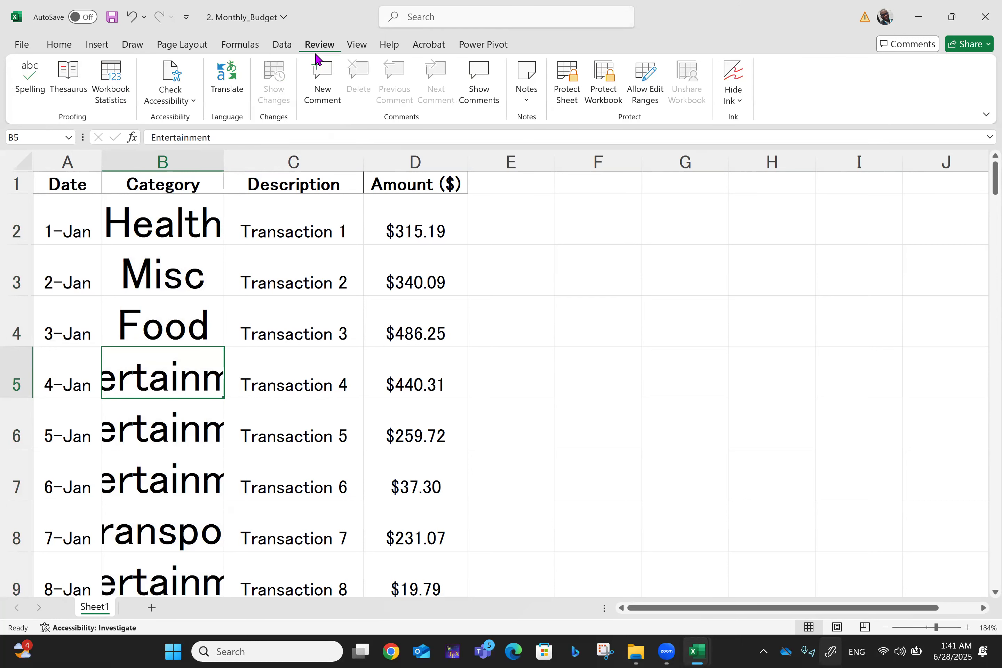
{"action": "left_click", "coordinate": [356, 46]}
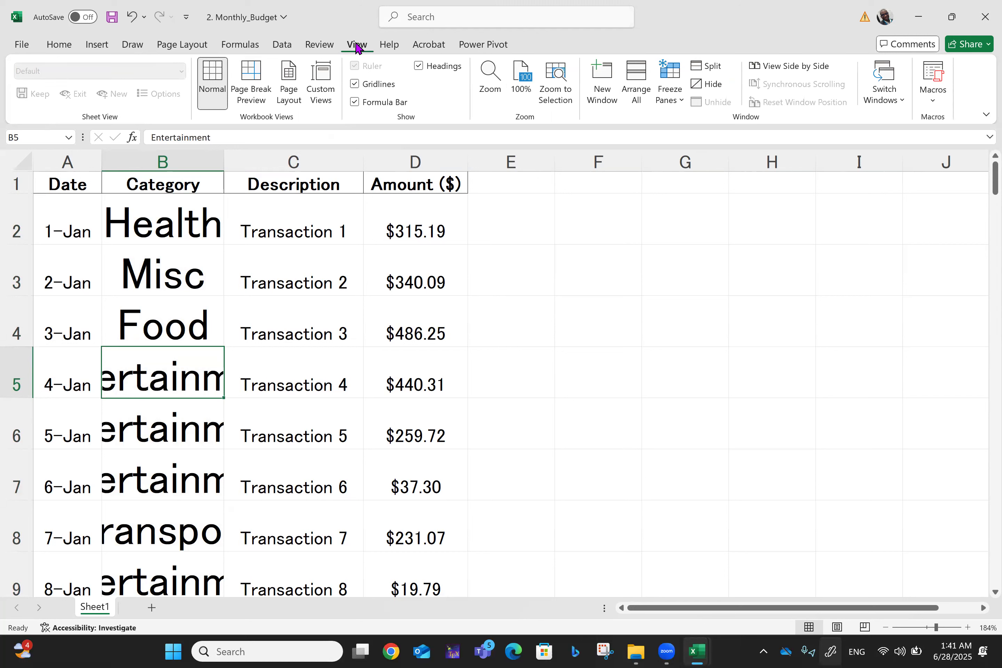
{"action": "left_click", "coordinate": [389, 46]}
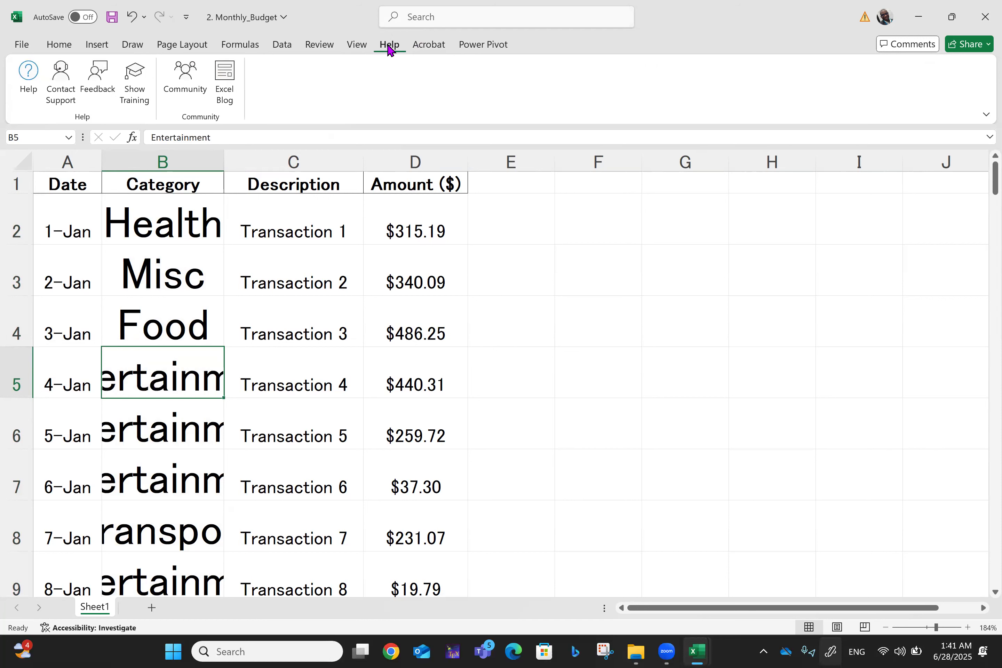
Step: Wrap the text of the Entertainment category in cell B5
{"action": "left_click", "coordinate": [63, 44]}
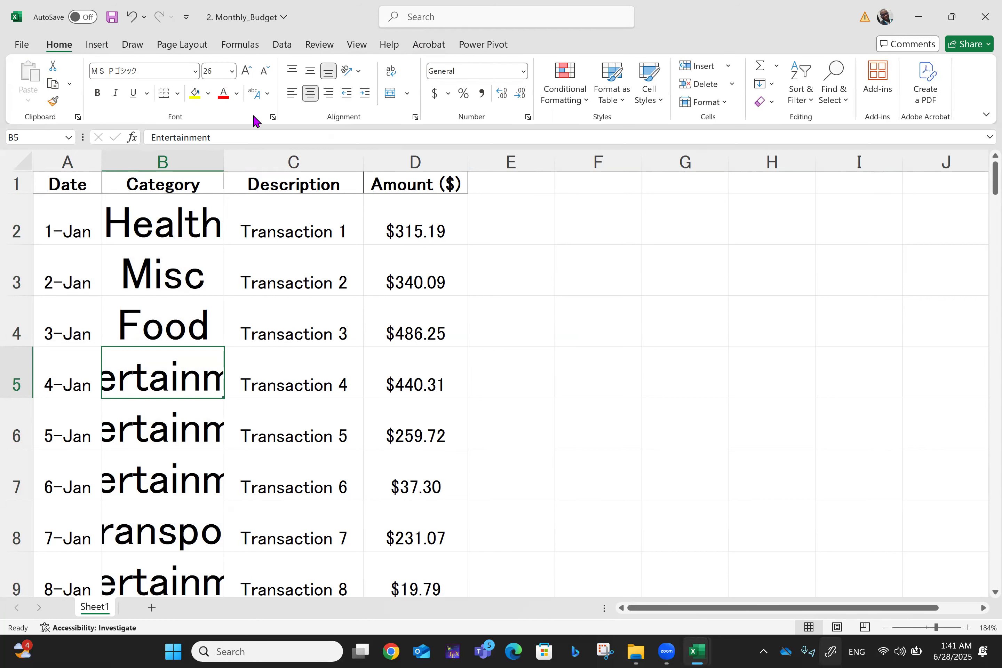
{"action": "left_click", "coordinate": [393, 73]}
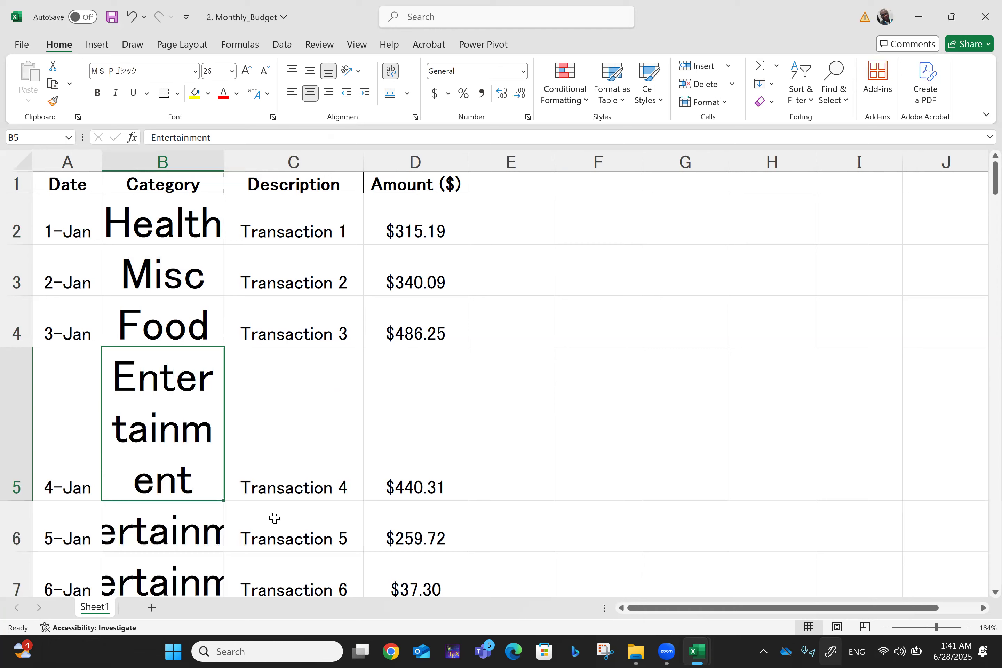
Step: Undo the text wrapping and font size increases on the categories, and center B2 through B101 horizontally again
{"action": "key", "text": "ctrl+z"}
{"action": "key", "text": "ctrl+z"}
{"action": "key", "text": "ctrl+z"}
{"action": "key", "text": "ctrl+z"}
{"action": "key", "text": "ctrl+z"}
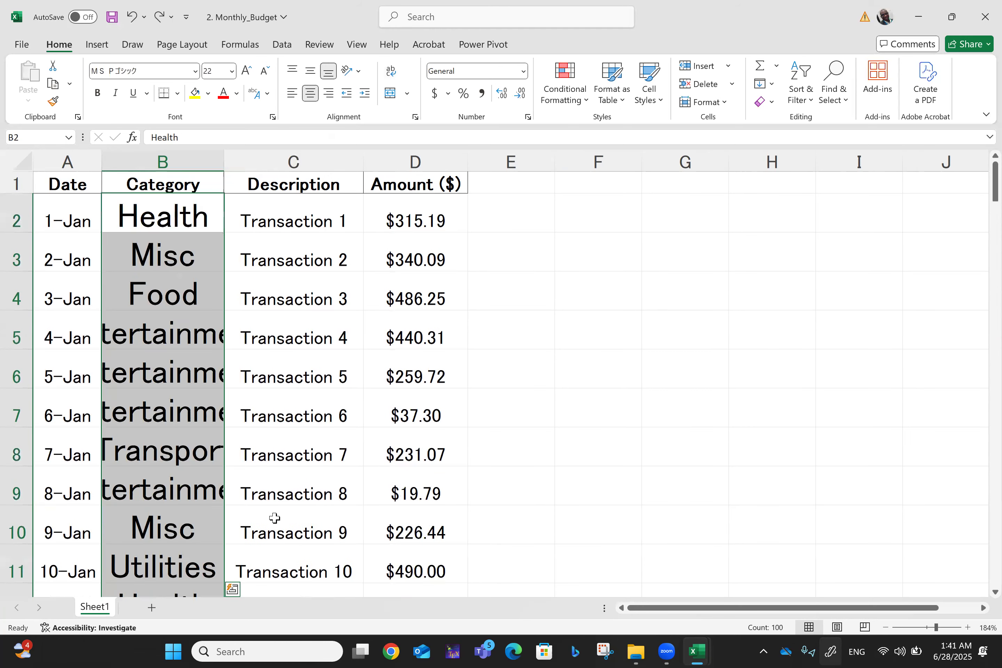
{"action": "key", "text": "ctrl+z"}
{"action": "key", "text": "ctrl+z"}
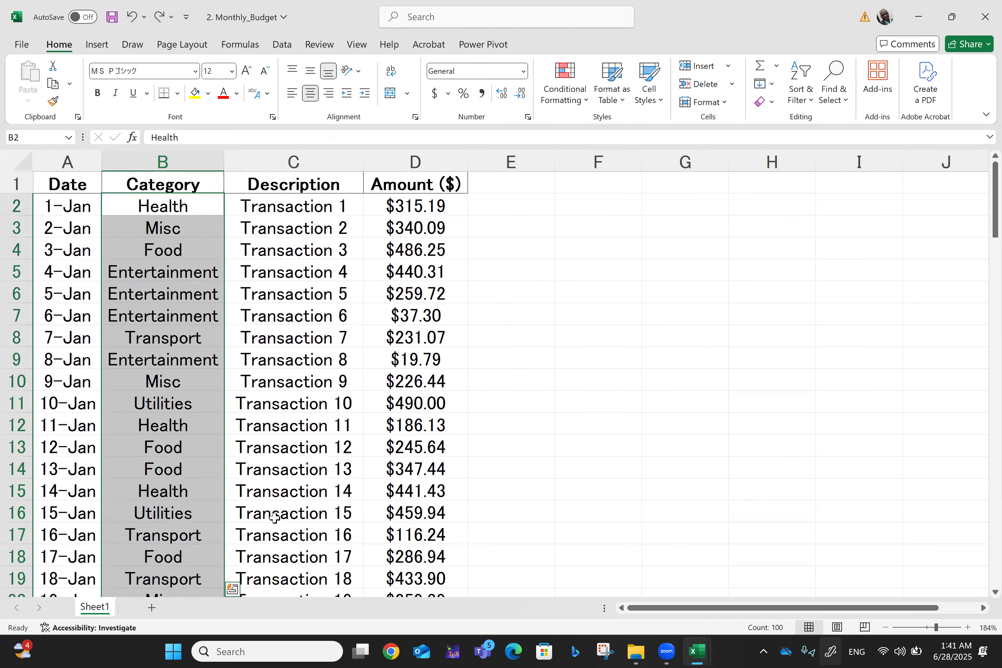
{"action": "key", "text": "ctrl+z"}
{"action": "key", "text": "ctrl+z"}
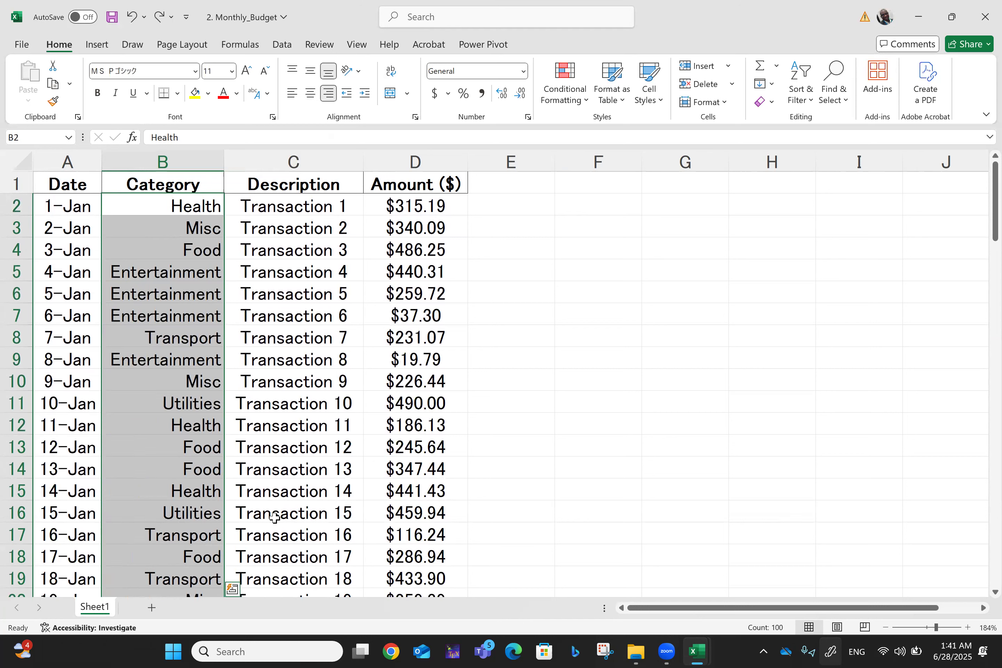
{"action": "key", "text": "ctrl+e"}
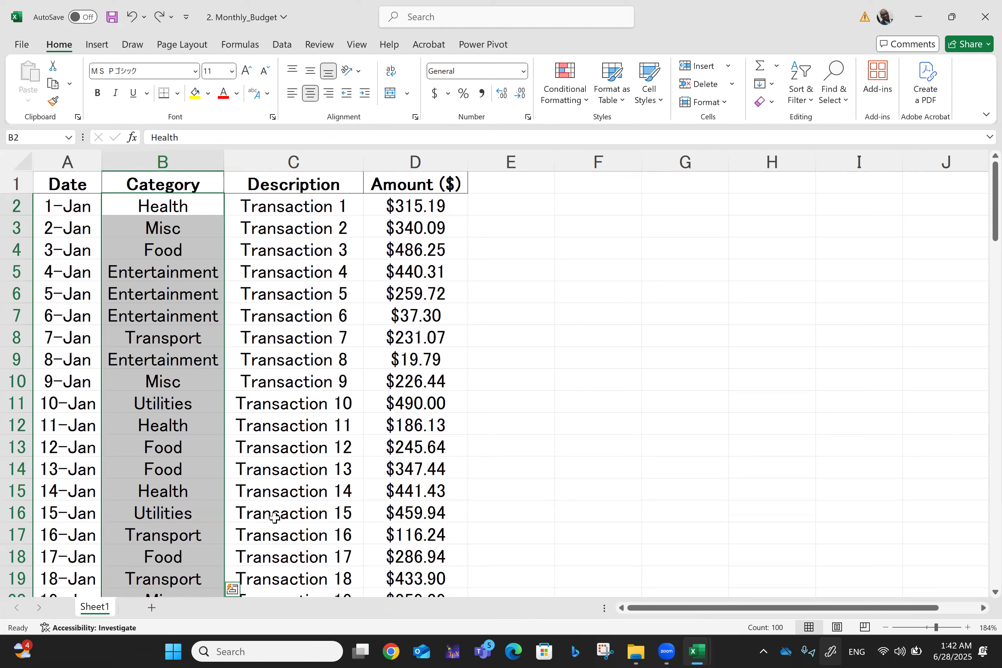
{"action": "right_click", "coordinate": [150, 336]}
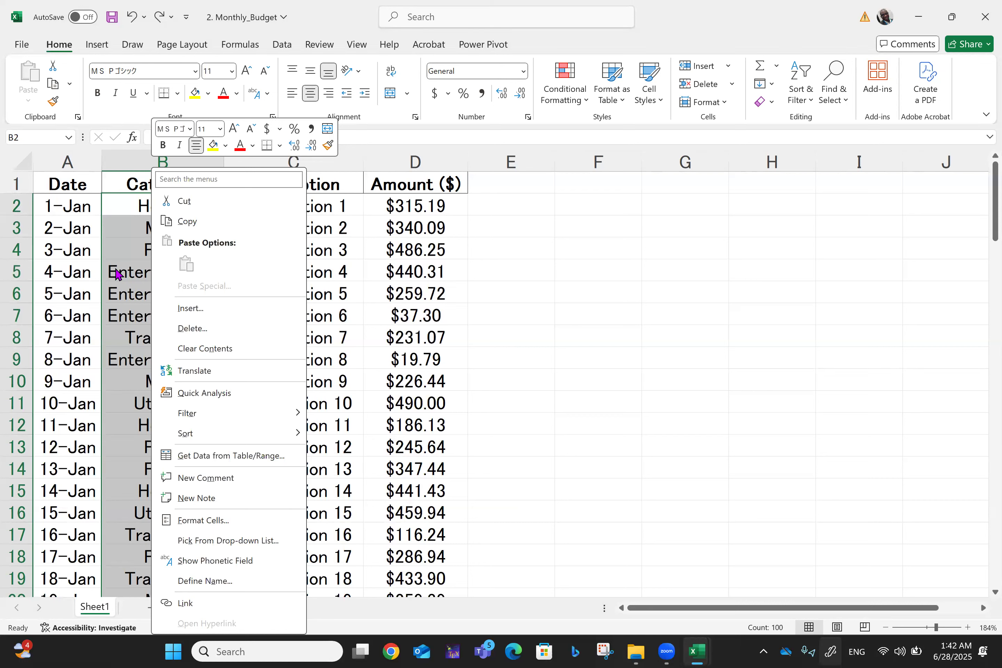
{"action": "key", "text": "Escape"}
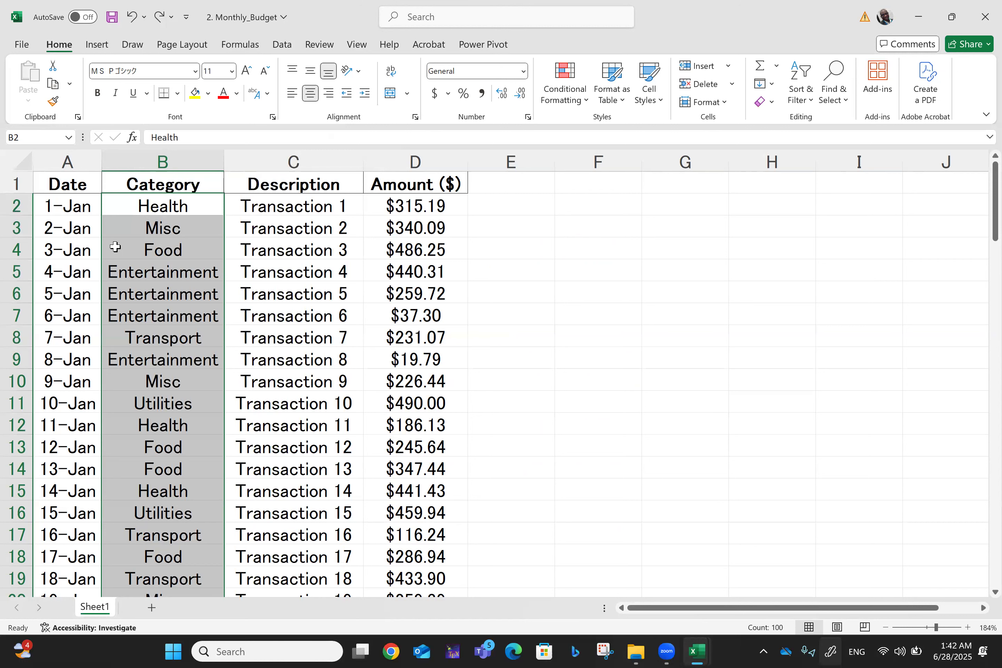
Step: Set the font size of the whole budget table, A1 through D101, to 12
{"action": "key", "text": "Left"}
{"action": "key", "text": "Up"}
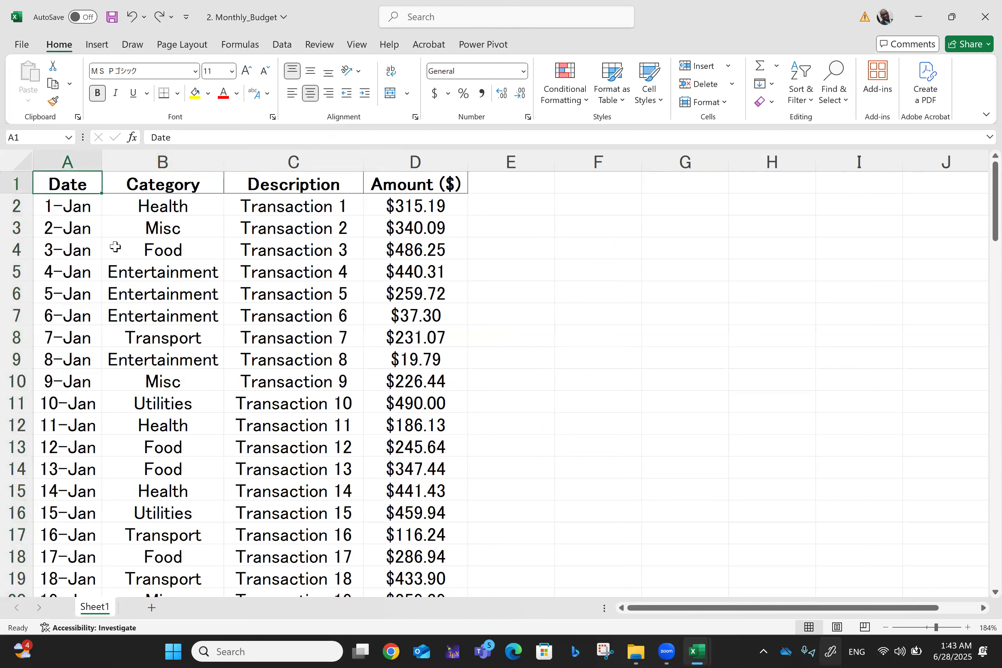
{"action": "key", "text": "ctrl+a"}
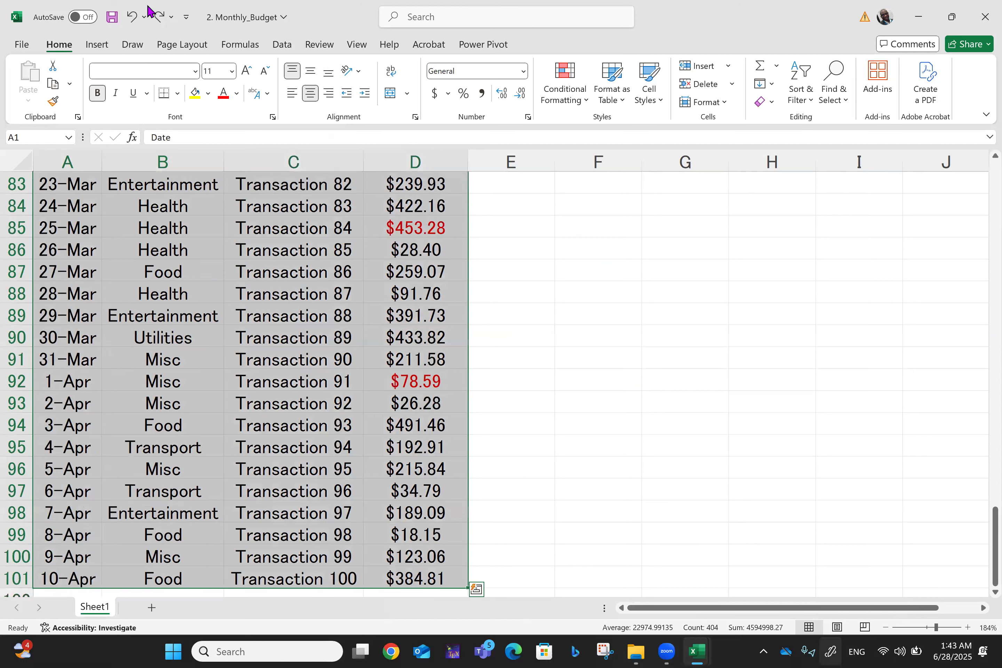
{"action": "left_click", "coordinate": [232, 74]}
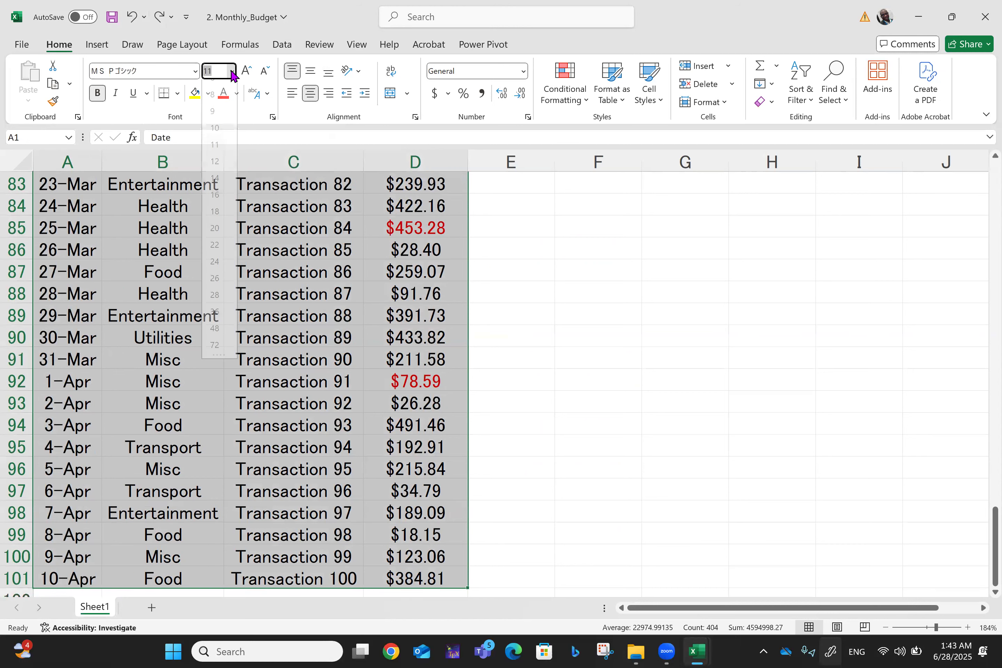
{"action": "left_click", "coordinate": [218, 172]}
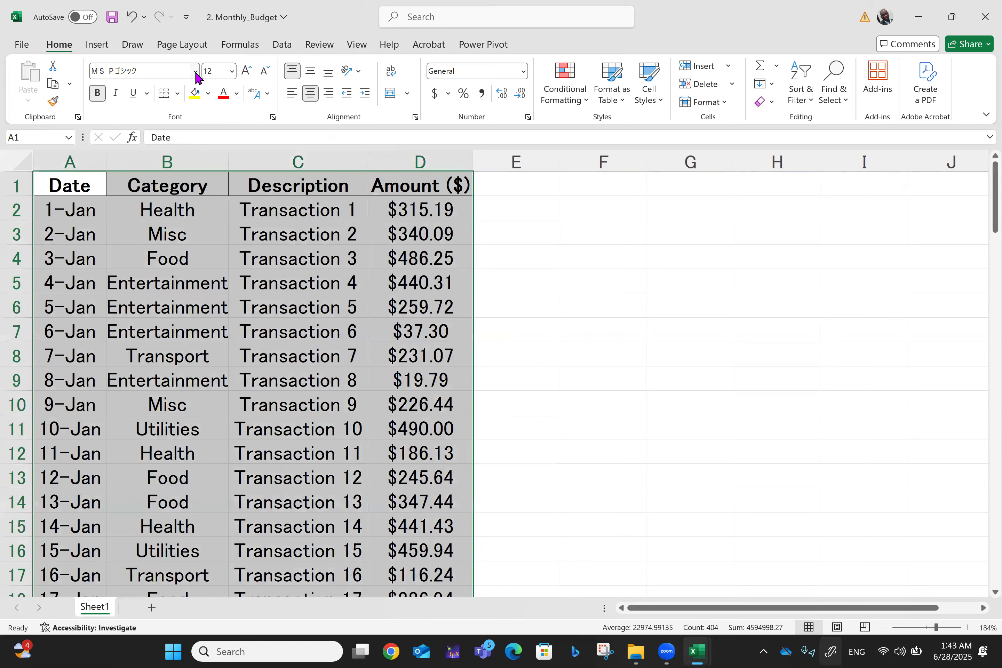
Step: Change the font of the whole budget table to Times New Roman
{"action": "left_click", "coordinate": [196, 72]}
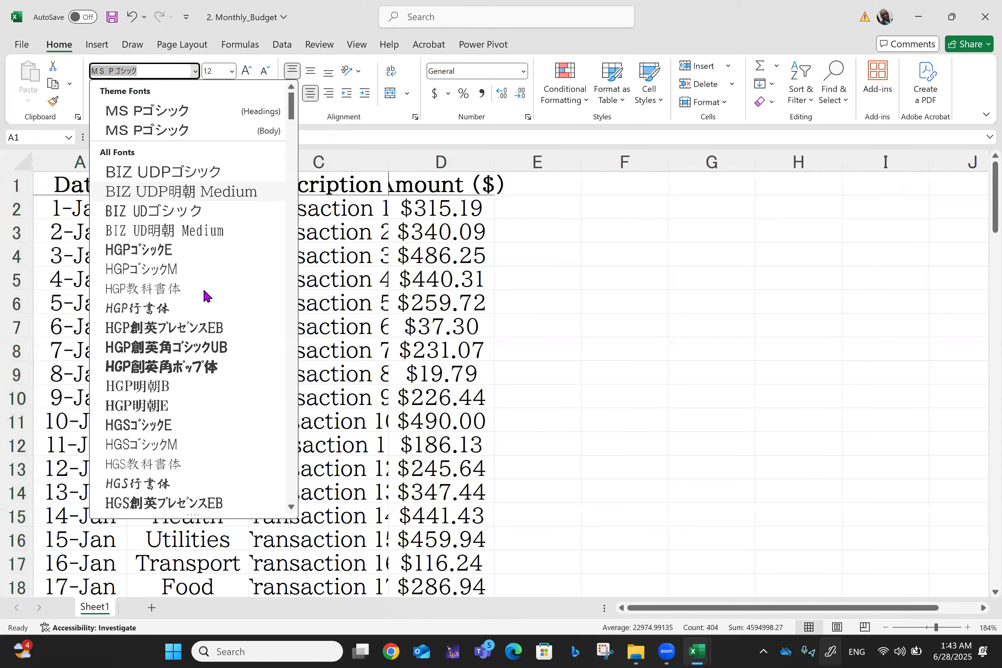
{"action": "type", "text": "Times New Roman"}
{"action": "key", "text": "Return"}
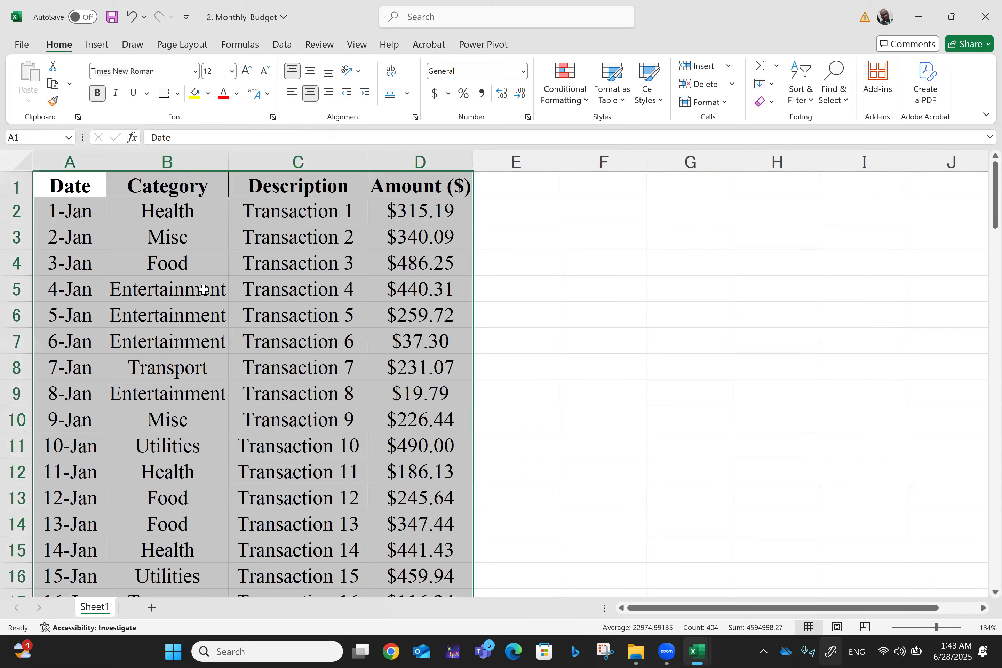
{"action": "left_click", "coordinate": [204, 289]}
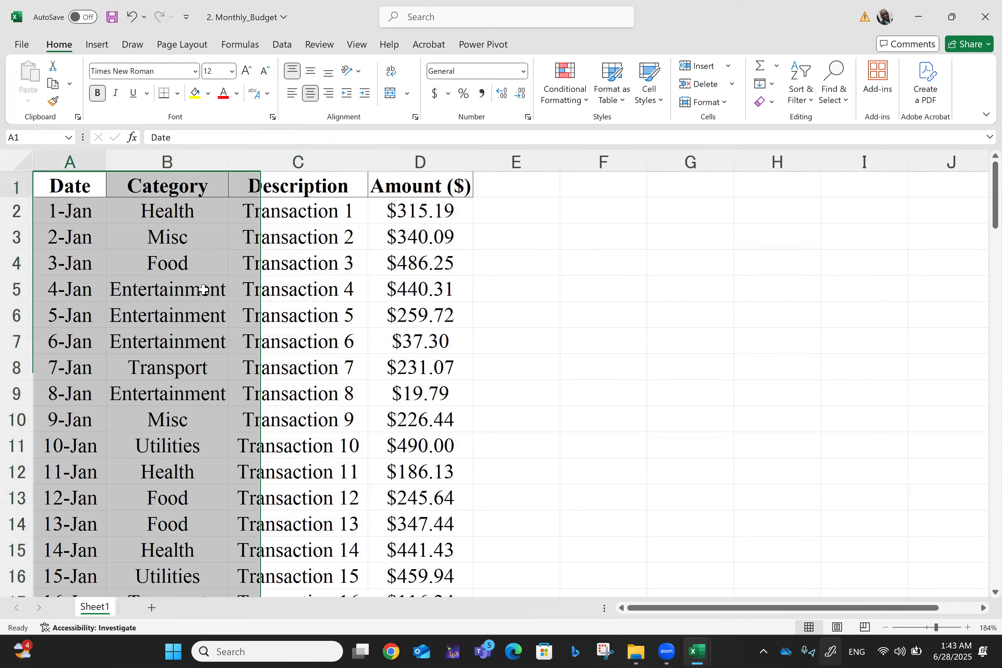
Step: Review the formatted budget table from the first entry to row 101 and back up, checking dates, categories, descriptions and amounts
{"action": "key", "text": "Down"}
{"action": "key", "text": "Down"}
{"action": "key", "text": "Down"}
{"action": "key", "text": "Down"}
{"action": "key", "text": "Down"}
{"action": "key", "text": "Down"}
{"action": "key", "text": "Down"}
{"action": "key", "text": "Down"}
{"action": "key", "text": "Down"}
{"action": "key", "text": "Down"}
{"action": "key", "text": "Down"}
{"action": "key", "text": "Down"}
{"action": "key", "text": "Down"}
{"action": "key", "text": "Down"}
{"action": "key", "text": "Down"}
{"action": "key", "text": "Down"}
{"action": "key", "text": "Down"}
{"action": "key", "text": "Down"}
{"action": "key", "text": "Down"}
{"action": "key", "text": "Down"}
{"action": "key", "text": "Down"}
{"action": "key", "text": "Down"}
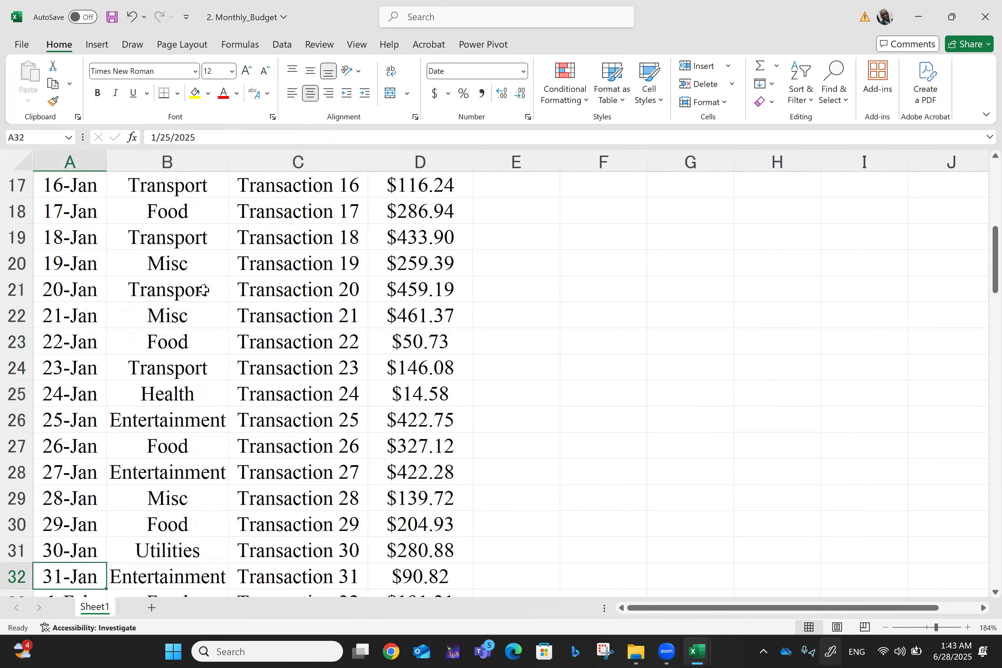
{"action": "key", "text": "Down"}
{"action": "key", "text": "Down"}
{"action": "key", "text": "Down"}
{"action": "key", "text": "Down"}
{"action": "key", "text": "Down"}
{"action": "key", "text": "Down"}
{"action": "key", "text": "Down"}
{"action": "key", "text": "Down"}
{"action": "key", "text": "Down"}
{"action": "key", "text": "Down"}
{"action": "key", "text": "Down"}
{"action": "key", "text": "Down"}
{"action": "key", "text": "Down"}
{"action": "key", "text": "Down"}
{"action": "key", "text": "Down"}
{"action": "key", "text": "Down"}
{"action": "key", "text": "Down"}
{"action": "key", "text": "Down"}
{"action": "key", "text": "Down"}
{"action": "key", "text": "Down"}
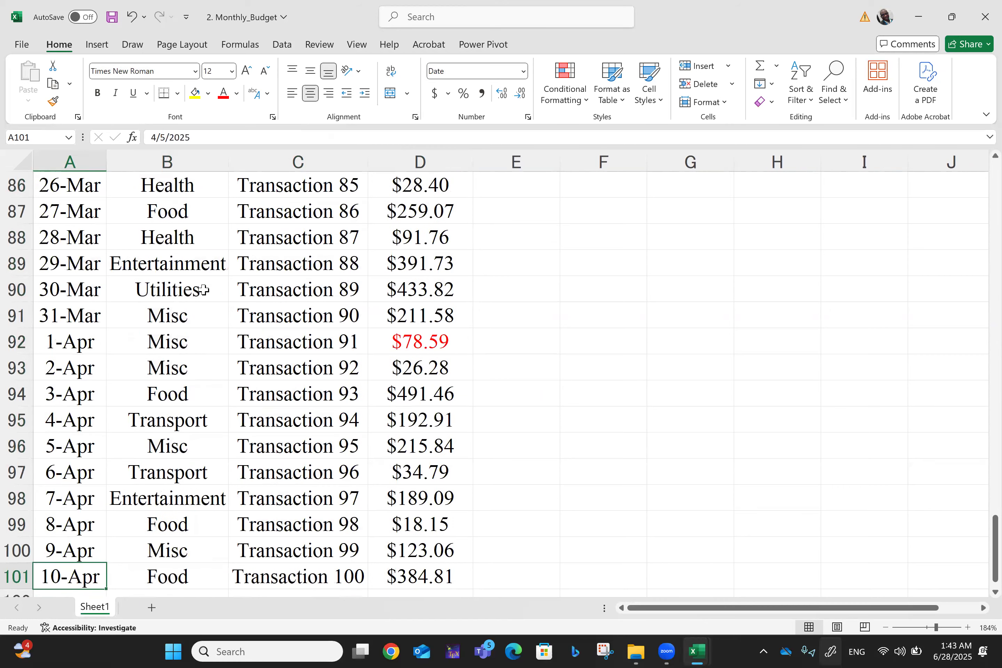
{"action": "key", "text": "Up"}
{"action": "key", "text": "Up"}
{"action": "key", "text": "Up"}
{"action": "key", "text": "Up"}
{"action": "key", "text": "Up"}
{"action": "key", "text": "Up"}
{"action": "key", "text": "Up"}
{"action": "key", "text": "Up"}
{"action": "key", "text": "Up"}
{"action": "key", "text": "Up"}
{"action": "key", "text": "Up"}
{"action": "key", "text": "Up"}
{"action": "key", "text": "Up"}
{"action": "key", "text": "Up"}
{"action": "key", "text": "Up"}
{"action": "key", "text": "Up"}
{"action": "key", "text": "Up"}
{"action": "key", "text": "Up"}
{"action": "key", "text": "Up"}
{"action": "key", "text": "Up"}
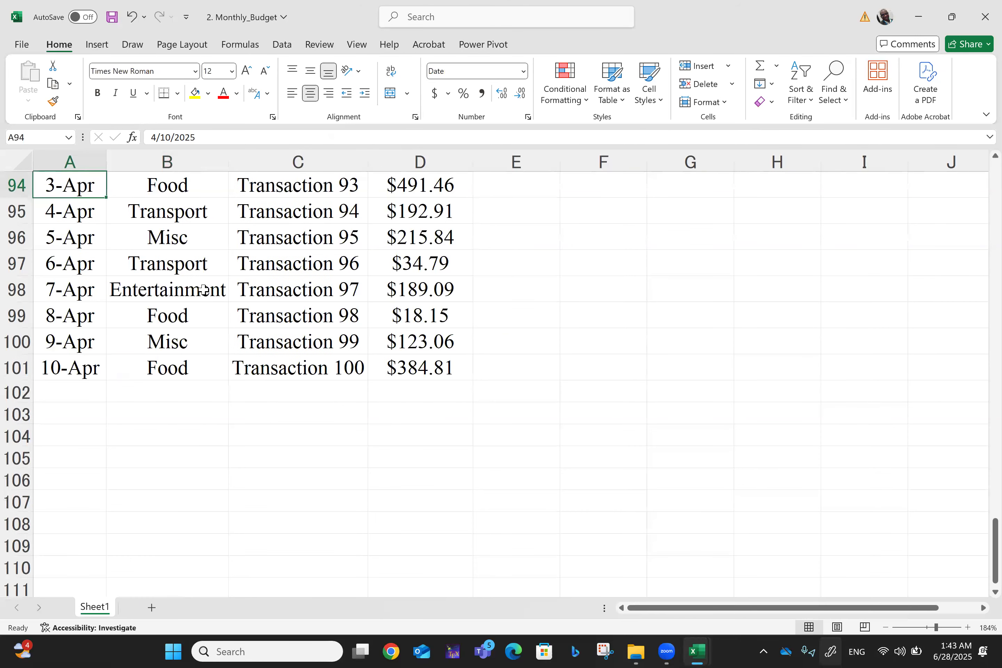
{"action": "key", "text": "Up"}
{"action": "key", "text": "Up"}
{"action": "key", "text": "Up"}
{"action": "key", "text": "Up"}
{"action": "key", "text": "Up"}
{"action": "key", "text": "Up"}
{"action": "key", "text": "Up"}
{"action": "key", "text": "Up"}
{"action": "key", "text": "Up"}
{"action": "key", "text": "Up"}
{"action": "key", "text": "Up"}
{"action": "key", "text": "Up"}
{"action": "key", "text": "Up"}
{"action": "key", "text": "Up"}
{"action": "key", "text": "Up"}
{"action": "key", "text": "Up"}
{"action": "key", "text": "Up"}
{"action": "key", "text": "Up"}
{"action": "key", "text": "Up"}
{"action": "key", "text": "Up"}
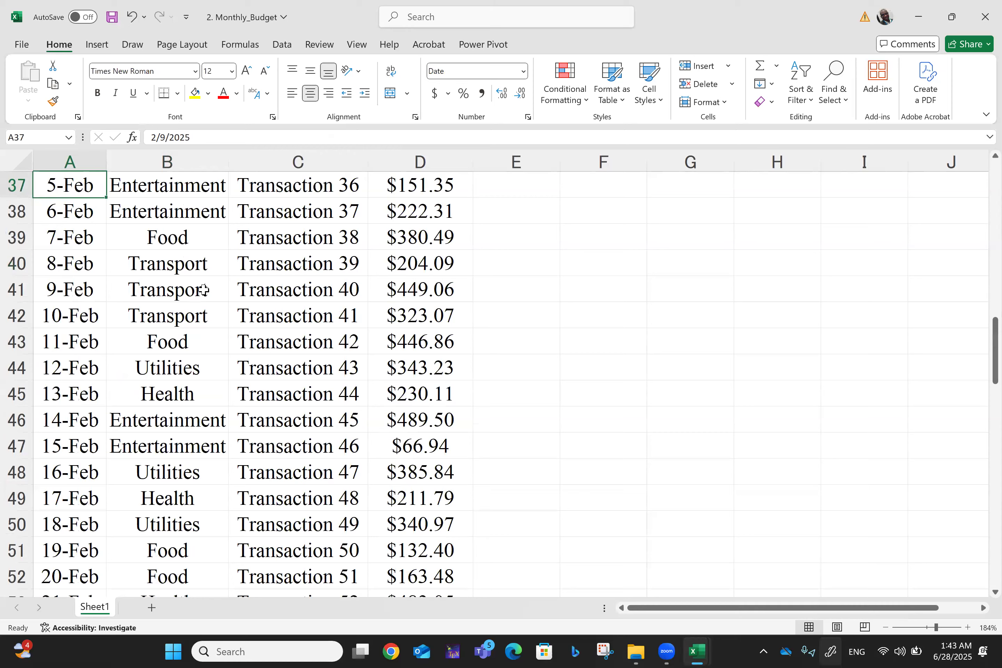
Step: Save the monthly budget workbook
{"action": "key", "text": "ctrl+s"}
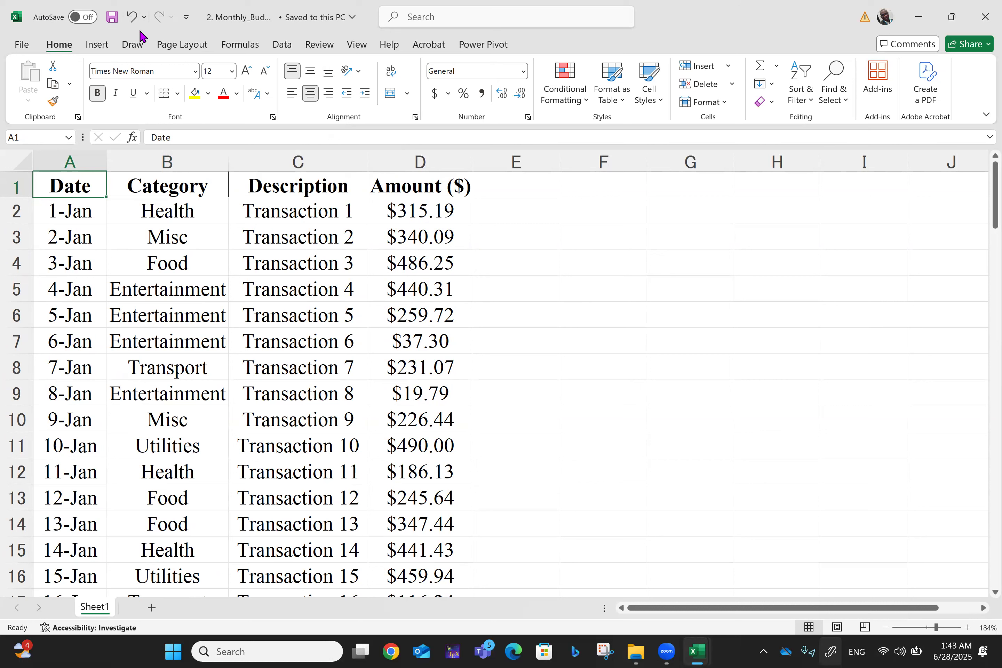
Step: Review the Category column entries from the first transaction through row 101 and back up to the header
{"action": "left_click", "coordinate": [166, 215]}
{"action": "key", "text": "Down"}
{"action": "key", "text": "Down"}
{"action": "key", "text": "Down"}
{"action": "key", "text": "Down"}
{"action": "key", "text": "Down"}
{"action": "key", "text": "Down"}
{"action": "key", "text": "Down"}
{"action": "key", "text": "Down"}
{"action": "key", "text": "Down"}
{"action": "key", "text": "Down"}
{"action": "key", "text": "Down"}
{"action": "key", "text": "Down"}
{"action": "key", "text": "Down"}
{"action": "key", "text": "Down"}
{"action": "key", "text": "Down"}
{"action": "key", "text": "Down"}
{"action": "key", "text": "Down"}
{"action": "key", "text": "Down"}
{"action": "key", "text": "Down"}
{"action": "key", "text": "Down"}
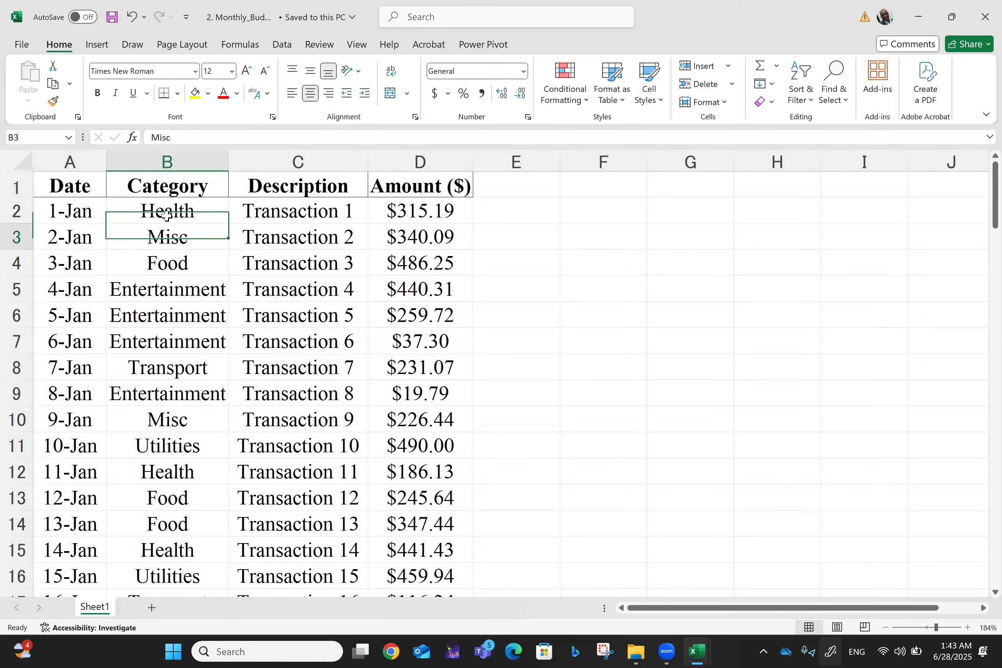
{"action": "key", "text": "Down"}
{"action": "key", "text": "Down"}
{"action": "key", "text": "Down"}
{"action": "key", "text": "Down"}
{"action": "key", "text": "Down"}
{"action": "key", "text": "Down"}
{"action": "key", "text": "Down"}
{"action": "key", "text": "Down"}
{"action": "key", "text": "Down"}
{"action": "key", "text": "Down"}
{"action": "key", "text": "Down"}
{"action": "key", "text": "Down"}
{"action": "key", "text": "Down"}
{"action": "key", "text": "Down"}
{"action": "key", "text": "Down"}
{"action": "key", "text": "Down"}
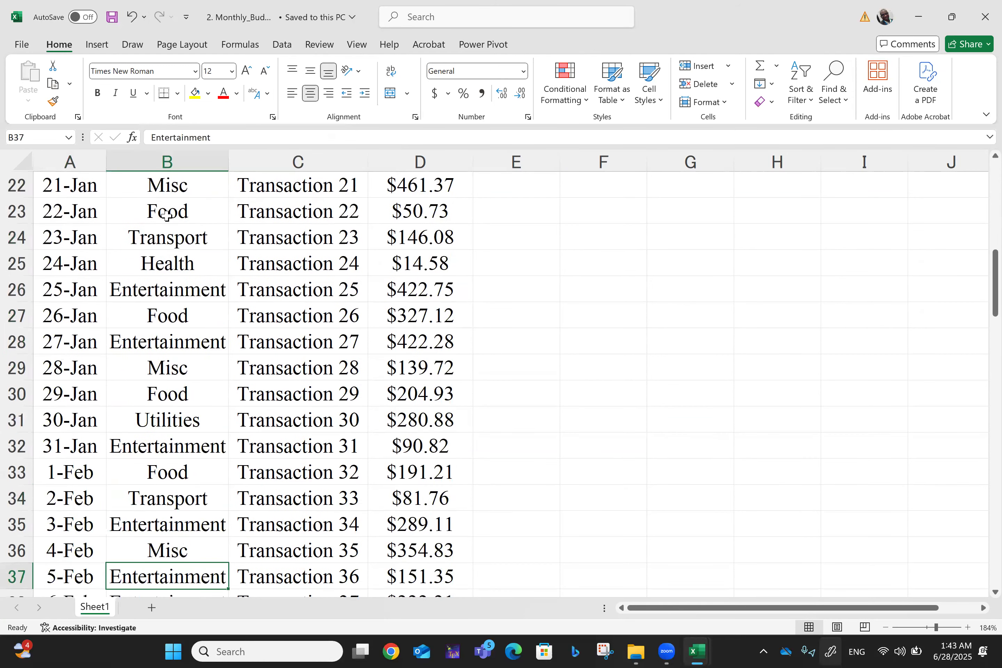
{"action": "key", "text": "Down"}
{"action": "key", "text": "Down"}
{"action": "key", "text": "Down"}
{"action": "key", "text": "Down"}
{"action": "key", "text": "Down"}
{"action": "key", "text": "Down"}
{"action": "key", "text": "Down"}
{"action": "key", "text": "Down"}
{"action": "key", "text": "Down"}
{"action": "key", "text": "Down"}
{"action": "key", "text": "Down"}
{"action": "key", "text": "Down"}
{"action": "key", "text": "Down"}
{"action": "key", "text": "Down"}
{"action": "key", "text": "Down"}
{"action": "key", "text": "Down"}
{"action": "key", "text": "Down"}
{"action": "key", "text": "Down"}
{"action": "key", "text": "Down"}
{"action": "key", "text": "Down"}
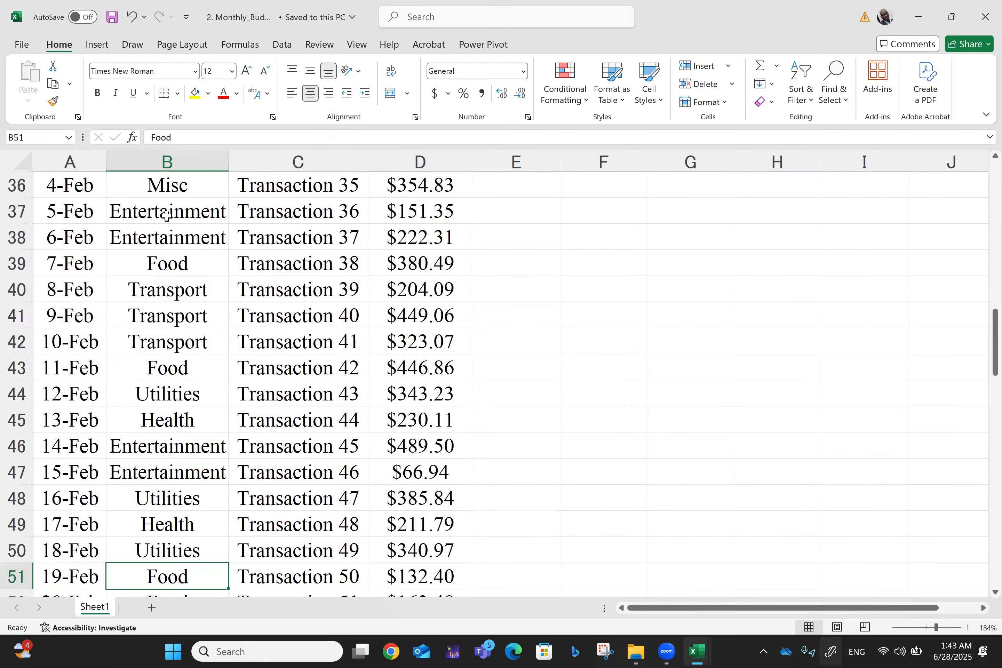
{"action": "key", "text": "Down"}
{"action": "key", "text": "Down"}
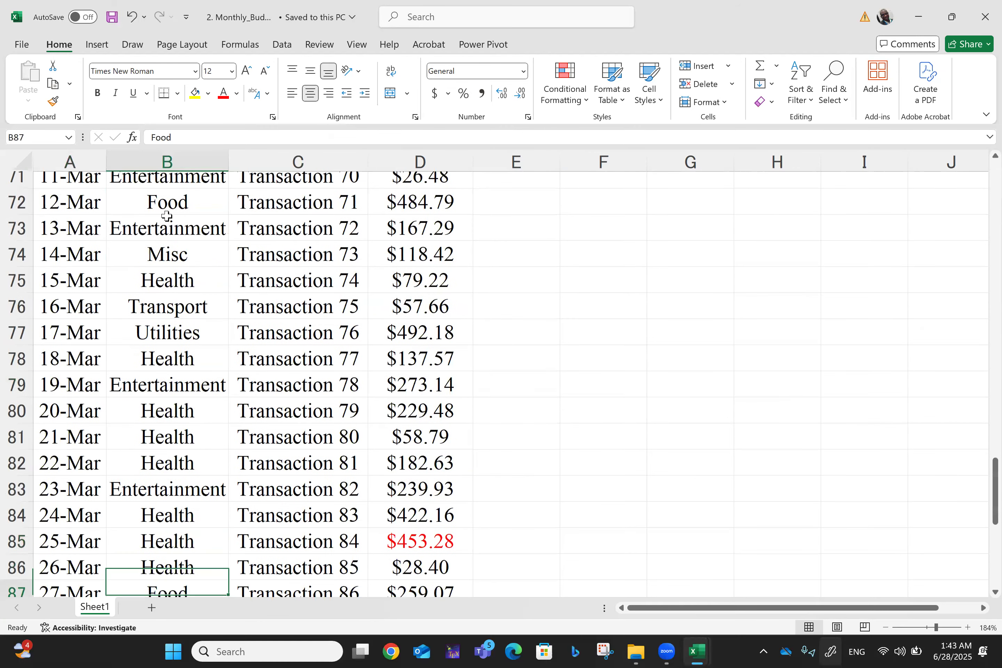
{"action": "key", "text": "Down"}
{"action": "key", "text": "Down"}
{"action": "key", "text": "Down"}
{"action": "key", "text": "Down"}
{"action": "key", "text": "Down"}
{"action": "key", "text": "Down"}
{"action": "key", "text": "Down"}
{"action": "key", "text": "Down"}
{"action": "key", "text": "Down"}
{"action": "key", "text": "Down"}
{"action": "key", "text": "Down"}
{"action": "key", "text": "Down"}
{"action": "key", "text": "Down"}
{"action": "key", "text": "Down"}
{"action": "key", "text": "Down"}
{"action": "key", "text": "Down"}
{"action": "key", "text": "Down"}
{"action": "key", "text": "Down"}
{"action": "key", "text": "Down"}
{"action": "key", "text": "Down"}
{"action": "key", "text": "Up"}
{"action": "key", "text": "Up"}
{"action": "key", "text": "Up"}
{"action": "key", "text": "Up"}
{"action": "key", "text": "Up"}
{"action": "key", "text": "Up"}
{"action": "key", "text": "Up"}
{"action": "key", "text": "Up"}
{"action": "key", "text": "Up"}
{"action": "key", "text": "Up"}
{"action": "key", "text": "Up"}
{"action": "key", "text": "Up"}
{"action": "key", "text": "Up"}
{"action": "key", "text": "Up"}
{"action": "key", "text": "Up"}
{"action": "key", "text": "Up"}
{"action": "key", "text": "Up"}
{"action": "key", "text": "Up"}
{"action": "key", "text": "Up"}
{"action": "key", "text": "Up"}
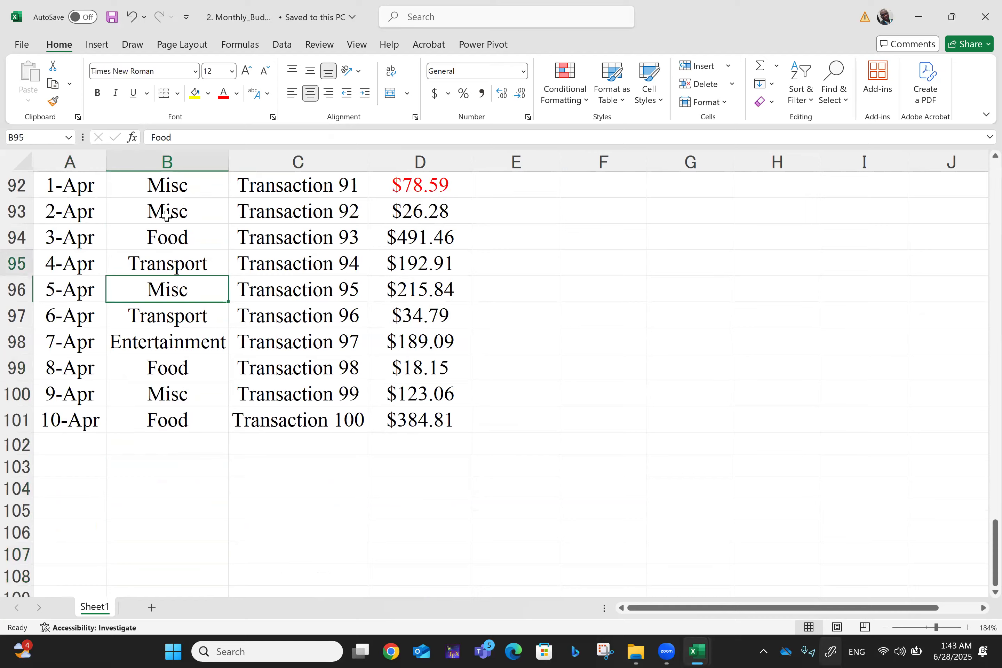
{"action": "key", "text": "Up"}
{"action": "key", "text": "Up"}
{"action": "key", "text": "Up"}
{"action": "key", "text": "Up"}
{"action": "key", "text": "Up"}
{"action": "key", "text": "Up"}
{"action": "key", "text": "Up"}
{"action": "key", "text": "Up"}
{"action": "key", "text": "Up"}
{"action": "key", "text": "Up"}
{"action": "key", "text": "Up"}
{"action": "key", "text": "Up"}
{"action": "key", "text": "Up"}
{"action": "key", "text": "Up"}
{"action": "key", "text": "Up"}
{"action": "key", "text": "Up"}
{"action": "key", "text": "Up"}
{"action": "key", "text": "Up"}
{"action": "key", "text": "Up"}
{"action": "key", "text": "Up"}
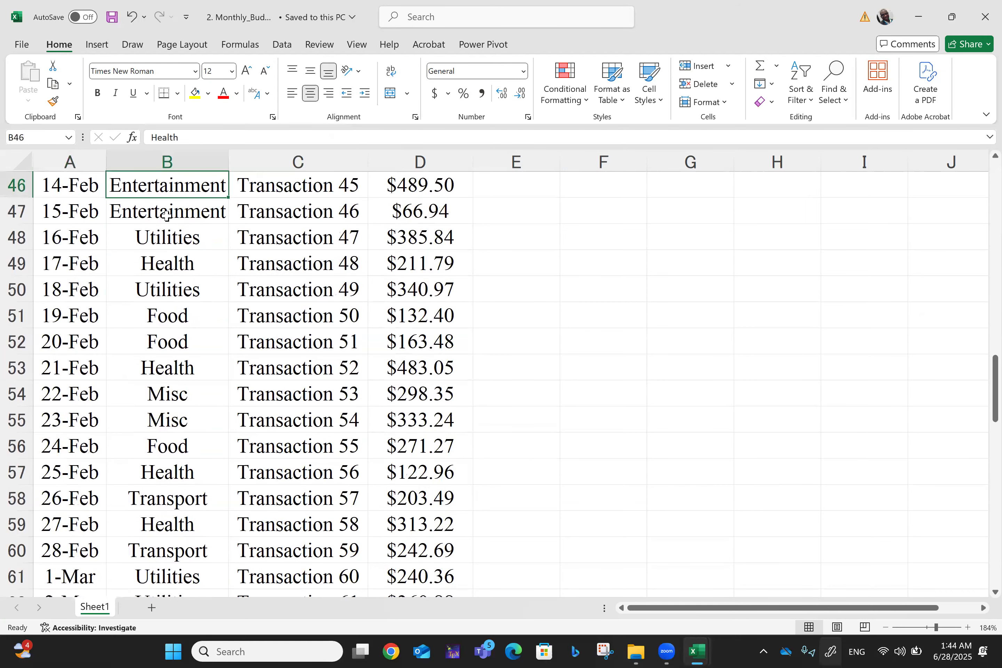
{"action": "key", "text": "Up"}
{"action": "key", "text": "Up"}
{"action": "key", "text": "Up"}
{"action": "key", "text": "Up"}
{"action": "key", "text": "Up"}
{"action": "key", "text": "Up"}
{"action": "key", "text": "Up"}
{"action": "key", "text": "Up"}
{"action": "key", "text": "Up"}
{"action": "key", "text": "Up"}
{"action": "key", "text": "Up"}
{"action": "key", "text": "Up"}
{"action": "key", "text": "Up"}
{"action": "key", "text": "Up"}
{"action": "key", "text": "Up"}
{"action": "key", "text": "Up"}
{"action": "key", "text": "Up"}
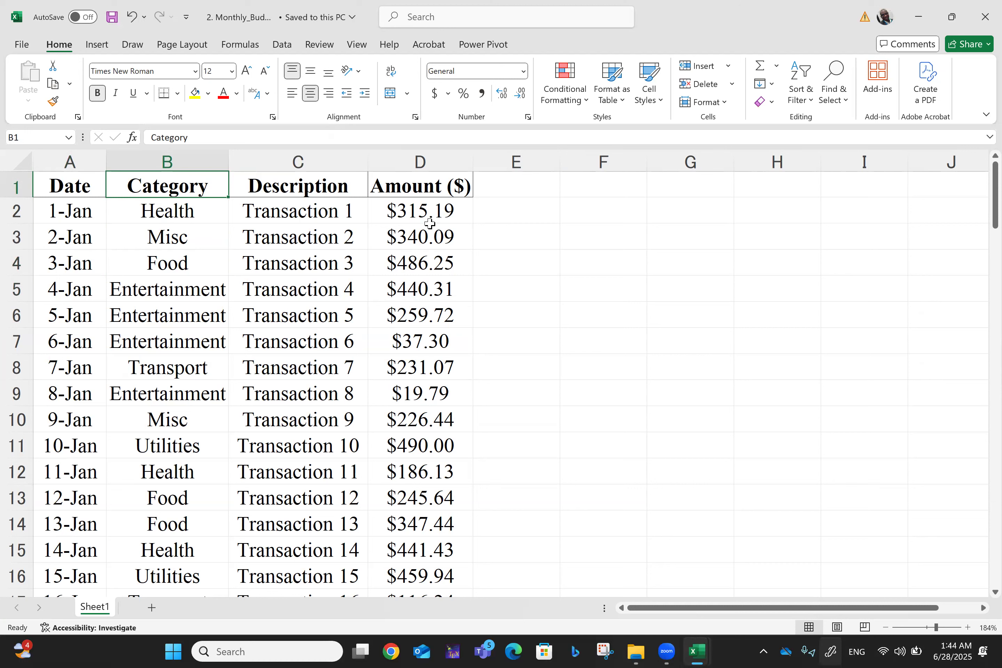
Step: Review the Amount ($) column entries from the header through row 101 and back up to the header
{"action": "left_click", "coordinate": [417, 205]}
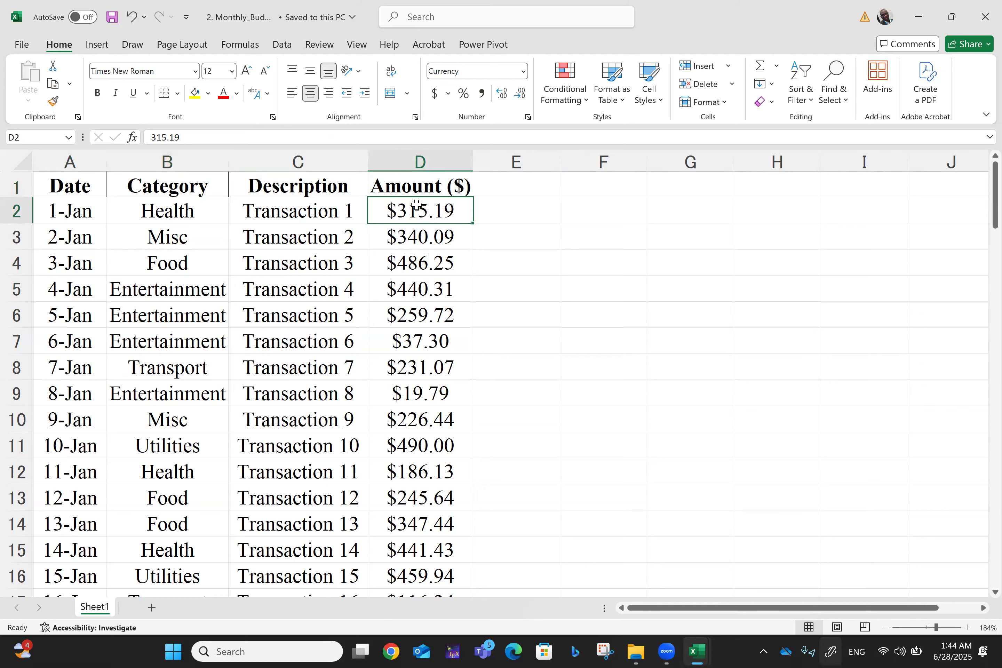
{"action": "key", "text": "Up"}
{"action": "key", "text": "shift+Down"}
{"action": "key", "text": "shift+Down"}
{"action": "key", "text": "shift+Down"}
{"action": "key", "text": "shift+Down"}
{"action": "key", "text": "shift+Down"}
{"action": "key", "text": "shift+Down"}
{"action": "key", "text": "shift+Down"}
{"action": "key", "text": "shift+Down"}
{"action": "key", "text": "shift+Down"}
{"action": "key", "text": "shift+Down"}
{"action": "key", "text": "shift+Down"}
{"action": "key", "text": "shift+Down"}
{"action": "key", "text": "shift+Down"}
{"action": "key", "text": "shift+Down"}
{"action": "key", "text": "shift+Down"}
{"action": "key", "text": "shift+Down"}
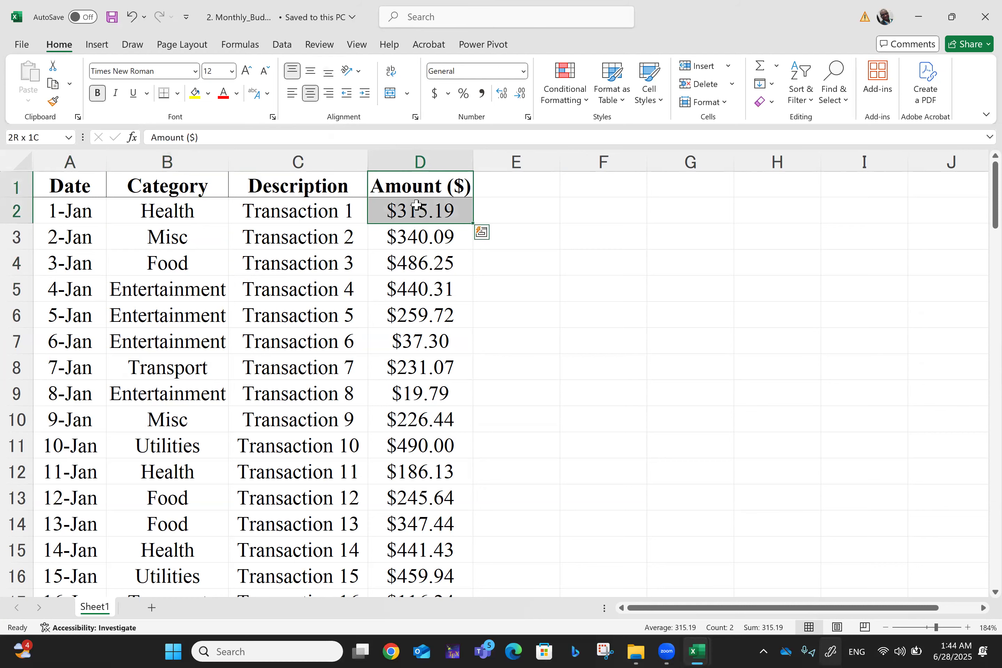
{"action": "key", "text": "shift+Down"}
{"action": "key", "text": "shift+Down"}
{"action": "key", "text": "shift+Down"}
{"action": "key", "text": "shift+Down"}
{"action": "key", "text": "shift+Down"}
{"action": "key", "text": "shift+Down"}
{"action": "key", "text": "shift+Down"}
{"action": "key", "text": "shift+Down"}
{"action": "key", "text": "shift+Down"}
{"action": "key", "text": "shift+Down"}
{"action": "key", "text": "shift+Down"}
{"action": "key", "text": "shift+Down"}
{"action": "key", "text": "shift+Down"}
{"action": "key", "text": "shift+Down"}
{"action": "key", "text": "shift+Down"}
{"action": "key", "text": "shift+Down"}
{"action": "key", "text": "shift+Down"}
{"action": "key", "text": "shift+Down"}
{"action": "key", "text": "shift+Down"}
{"action": "key", "text": "shift+Down"}
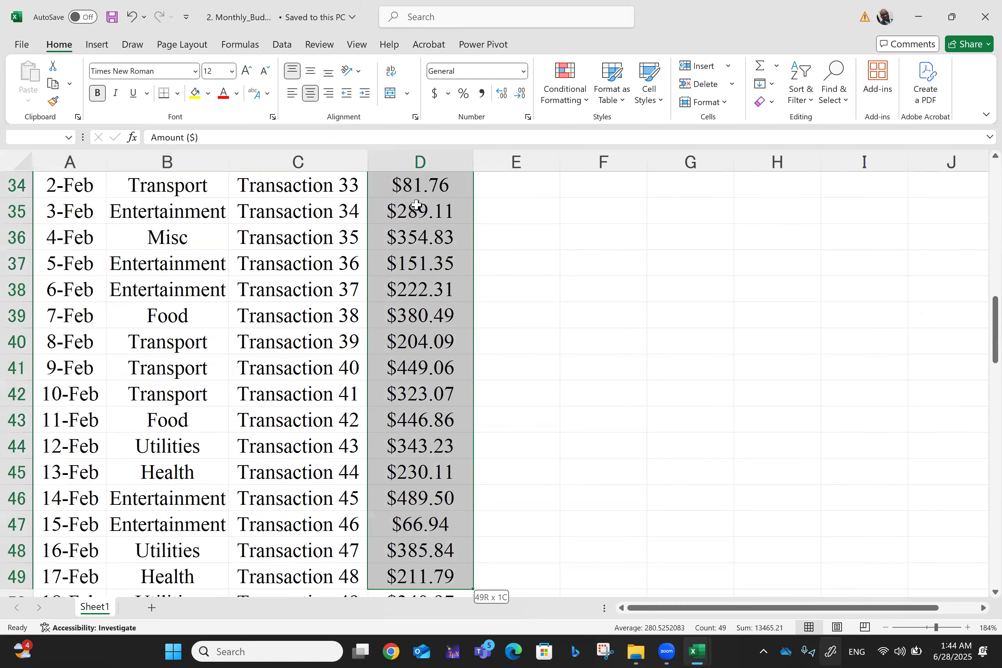
{"action": "key", "text": "shift+Down"}
{"action": "key", "text": "shift+Down"}
{"action": "key", "text": "shift+Down"}
{"action": "key", "text": "shift+Down"}
{"action": "key", "text": "shift+Down"}
{"action": "key", "text": "shift+Down"}
{"action": "key", "text": "shift+Down"}
{"action": "key", "text": "shift+Down"}
{"action": "key", "text": "shift+Down"}
{"action": "key", "text": "shift+Down"}
{"action": "key", "text": "shift+Down"}
{"action": "key", "text": "shift+Down"}
{"action": "key", "text": "shift+Down"}
{"action": "key", "text": "shift+Down"}
{"action": "key", "text": "shift+Down"}
{"action": "key", "text": "shift+Down"}
{"action": "key", "text": "shift+Down"}
{"action": "key", "text": "shift+Down"}
{"action": "key", "text": "shift+Down"}
{"action": "key", "text": "shift+Down"}
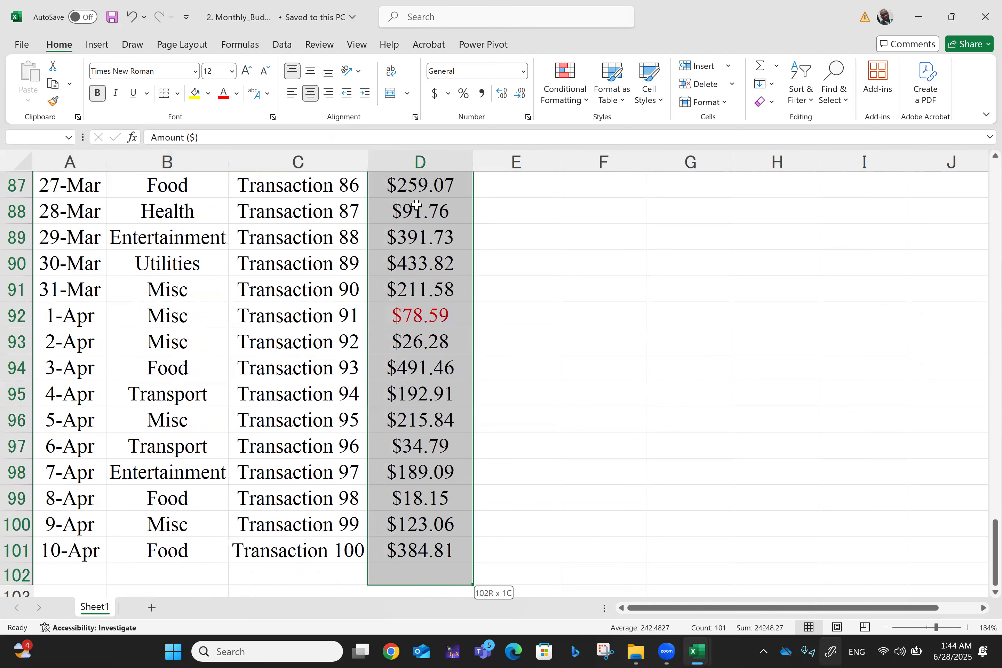
{"action": "key", "text": "shift+Up"}
{"action": "key", "text": "shift+Up"}
{"action": "key", "text": "shift+Up"}
{"action": "key", "text": "shift+Up"}
{"action": "key", "text": "shift+Up"}
{"action": "key", "text": "shift+Up"}
{"action": "key", "text": "shift+Up"}
{"action": "key", "text": "shift+Up"}
{"action": "key", "text": "ctrl+Up"}
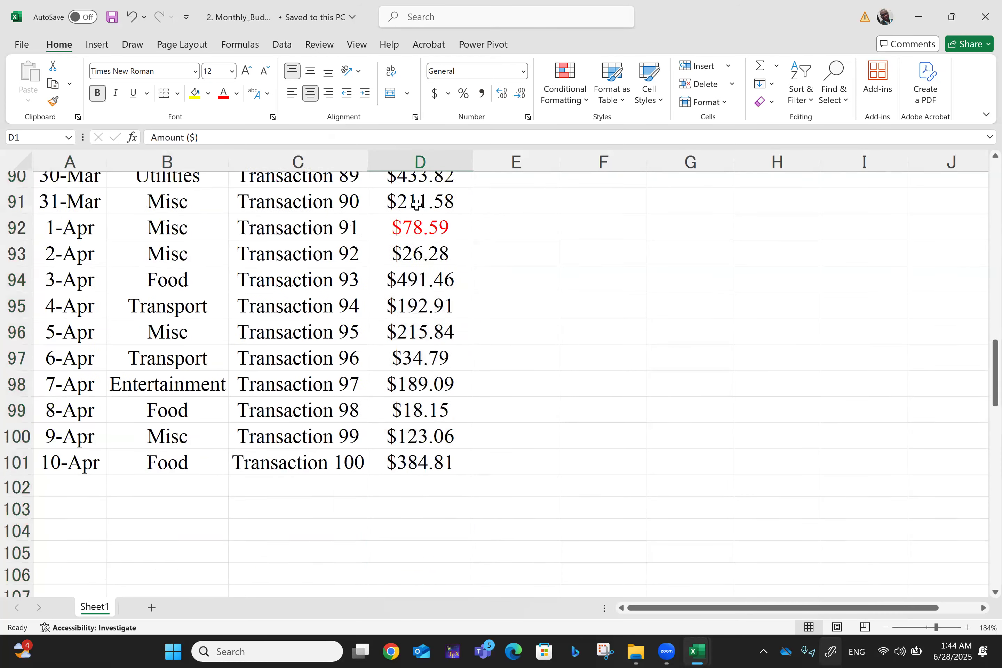
{"action": "key", "text": "Down"}
{"action": "key", "text": "Down"}
{"action": "key", "text": "Down"}
{"action": "key", "text": "Down"}
{"action": "key", "text": "Down"}
{"action": "key", "text": "Down"}
{"action": "key", "text": "Down"}
{"action": "key", "text": "Down"}
{"action": "key", "text": "Down"}
{"action": "key", "text": "Down"}
{"action": "key", "text": "Down"}
{"action": "key", "text": "Down"}
{"action": "key", "text": "Down"}
{"action": "key", "text": "Down"}
{"action": "key", "text": "Down"}
{"action": "key", "text": "Down"}
{"action": "key", "text": "Down"}
{"action": "key", "text": "Down"}
{"action": "key", "text": "Down"}
{"action": "key", "text": "Down"}
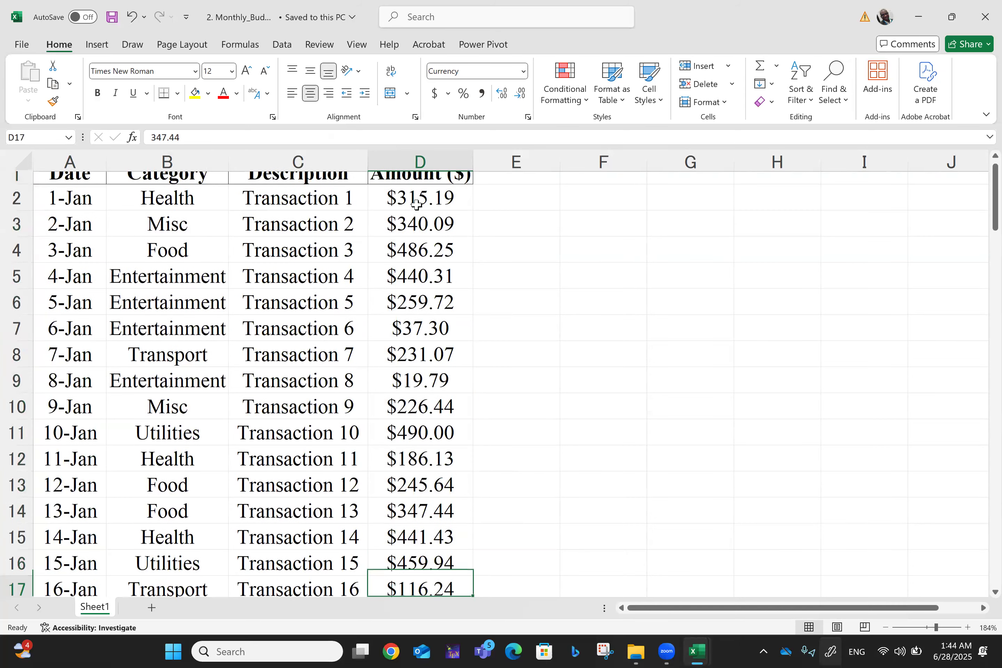
{"action": "key", "text": "Up"}
{"action": "key", "text": "Up"}
{"action": "key", "text": "Up"}
{"action": "key", "text": "Up"}
{"action": "key", "text": "Up"}
{"action": "key", "text": "Up"}
{"action": "key", "text": "Up"}
{"action": "key", "text": "Up"}
{"action": "key", "text": "Up"}
{"action": "key", "text": "Up"}
{"action": "key", "text": "Up"}
{"action": "key", "text": "Up"}
{"action": "key", "text": "Up"}
{"action": "key", "text": "Up"}
{"action": "key", "text": "Up"}
{"action": "key", "text": "Up"}
{"action": "key", "text": "Up"}
{"action": "key", "text": "Up"}
{"action": "key", "text": "Up"}
{"action": "key", "text": "Up"}
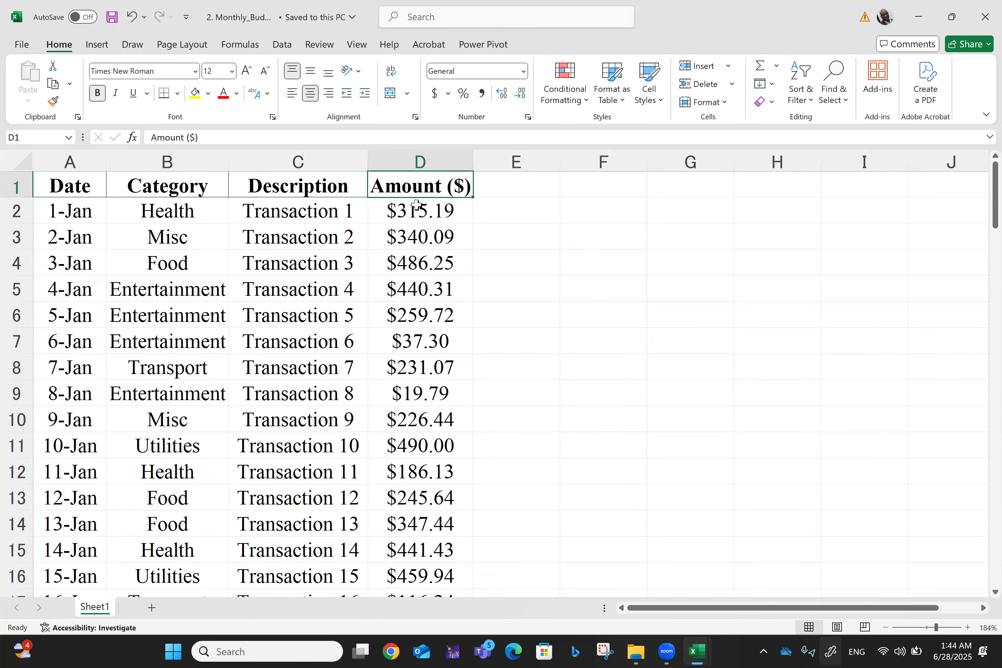
Step: Highlight the 1-Jan Health transaction in row 2 with a yellow fill from Date through Amount
{"action": "left_click", "coordinate": [54, 211]}
{"action": "key", "text": "shift+Right"}
{"action": "key", "text": "shift+Right"}
{"action": "key", "text": "shift+Right"}
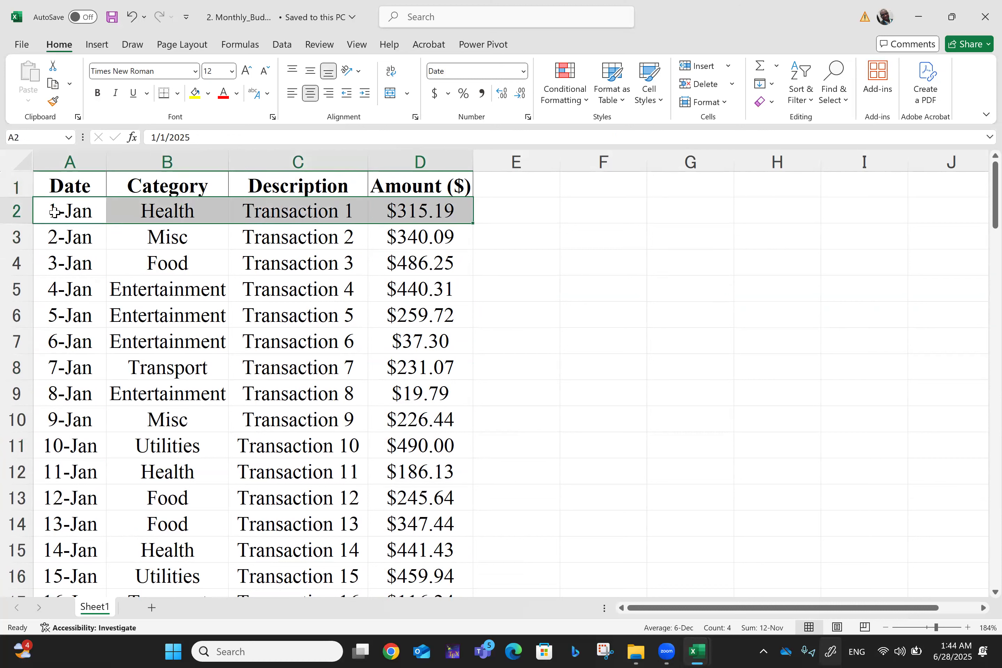
{"action": "left_click", "coordinate": [194, 93]}
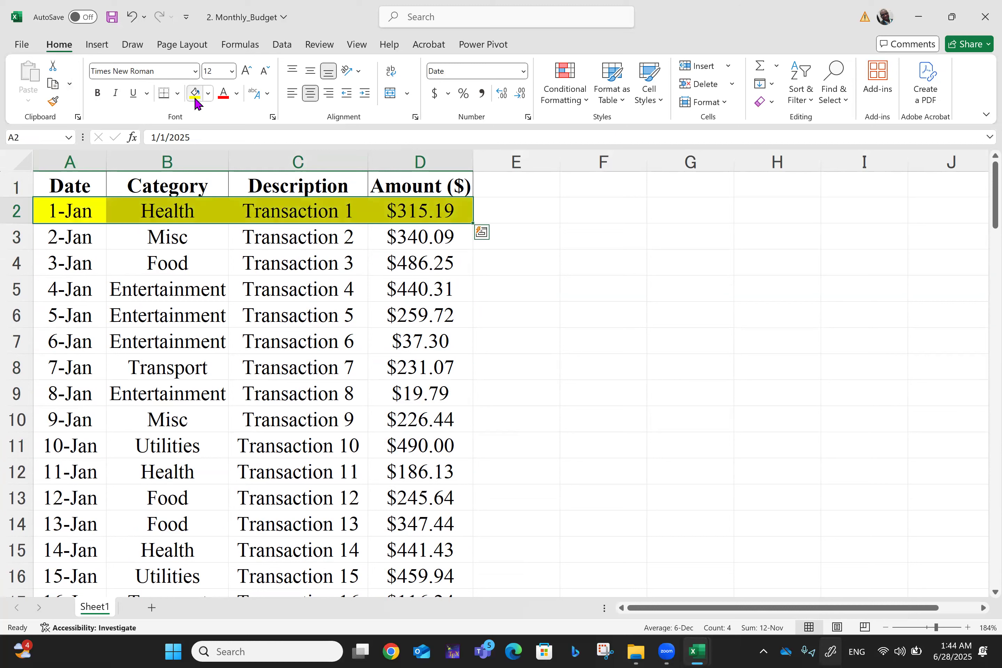
Step: Highlight the 11-Jan Health transaction in row 12 with a yellow fill across its four cells
{"action": "left_click", "coordinate": [47, 474]}
{"action": "key", "text": "shift+Right"}
{"action": "key", "text": "shift+Right"}
{"action": "key", "text": "shift+Right"}
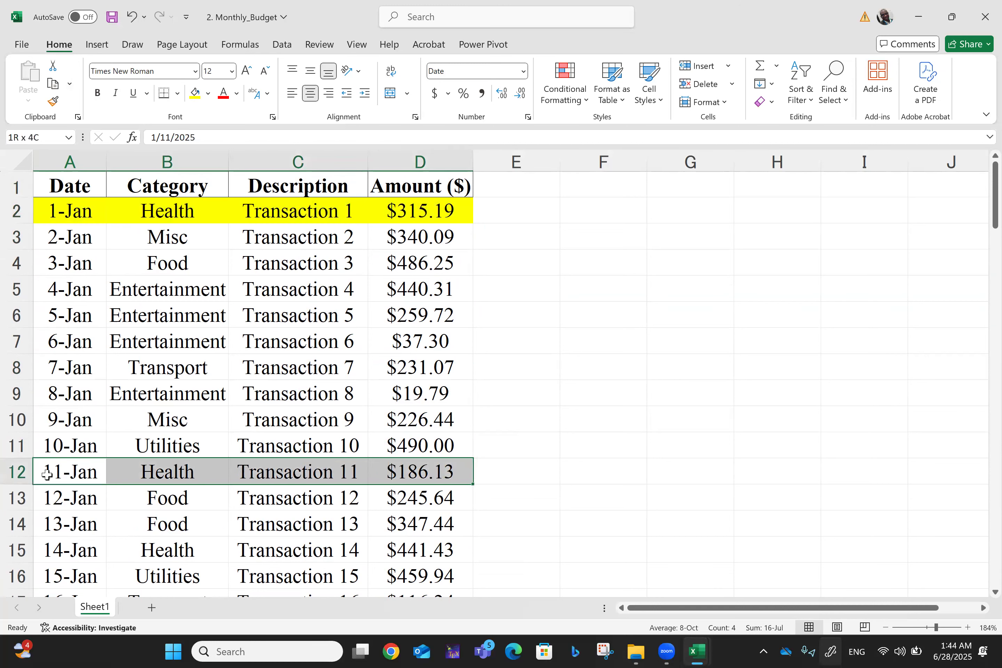
{"action": "left_click", "coordinate": [194, 94]}
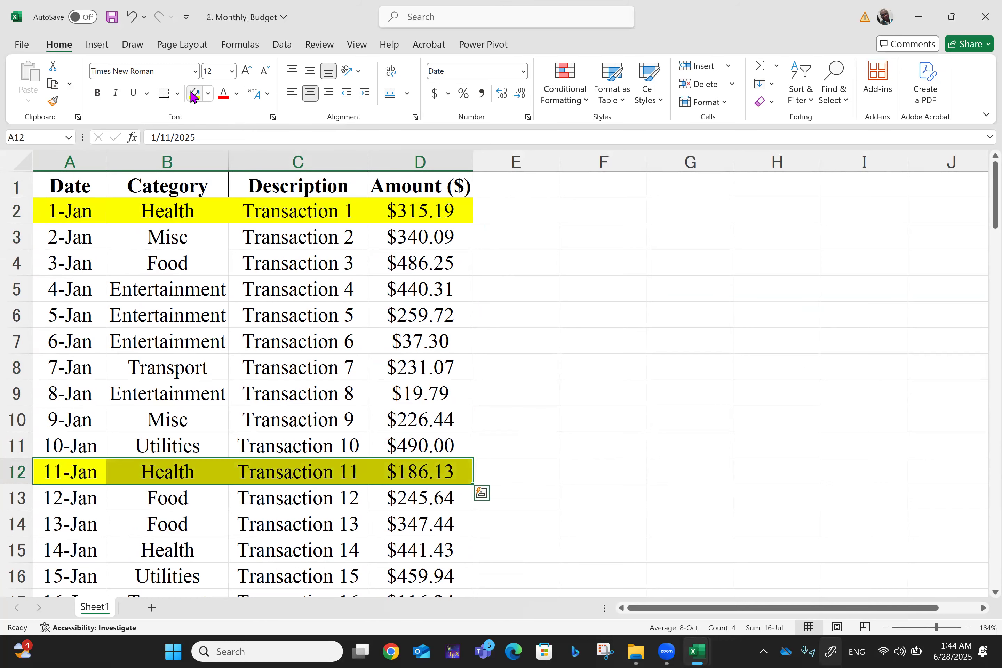
Step: Apply a yellow fill to the 14-Jan Health transaction in row 15, from column A through column D
{"action": "scroll", "coordinate": [258, 381], "scroll_direction": "down", "scroll_amount": 4}
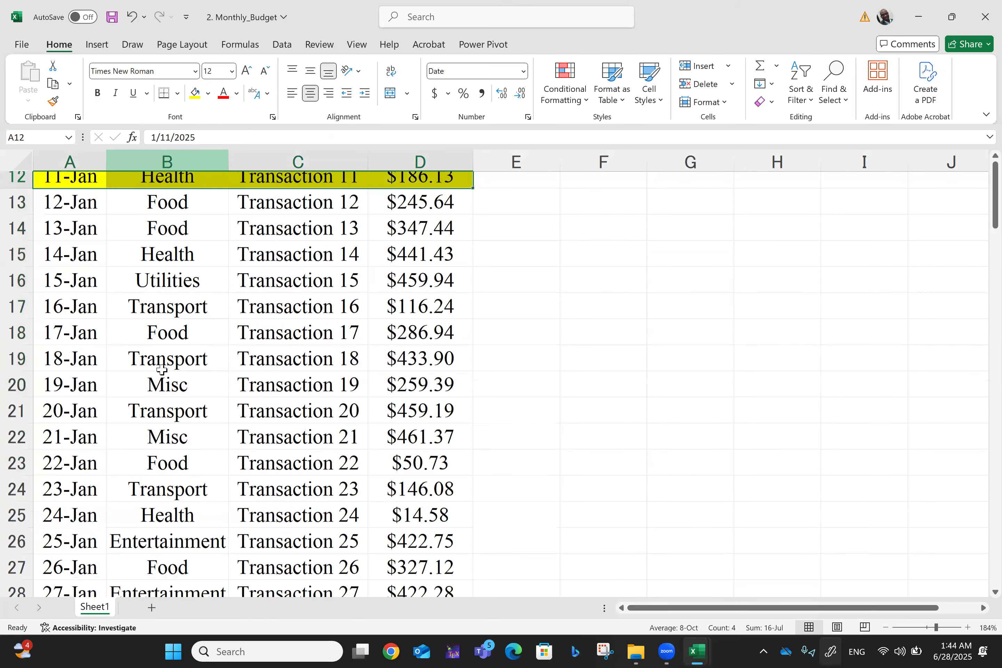
{"action": "left_click", "coordinate": [61, 263]}
{"action": "key", "text": "shift+Right"}
{"action": "key", "text": "shift+Right"}
{"action": "key", "text": "shift+Right"}
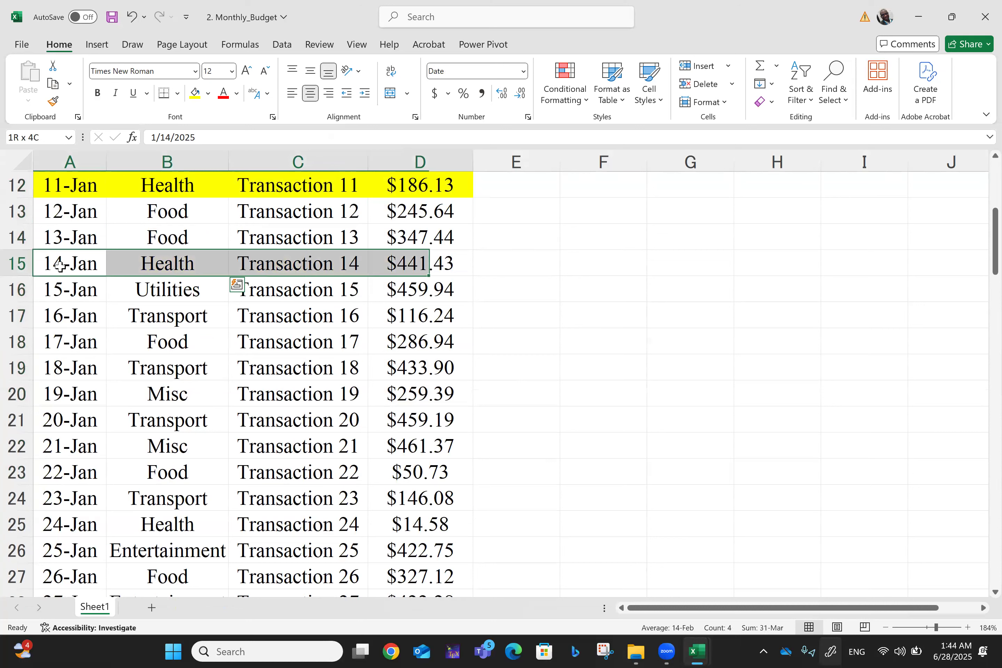
{"action": "key", "text": "shift+Right"}
{"action": "key", "text": "shift+Left"}
{"action": "left_click", "coordinate": [196, 95]}
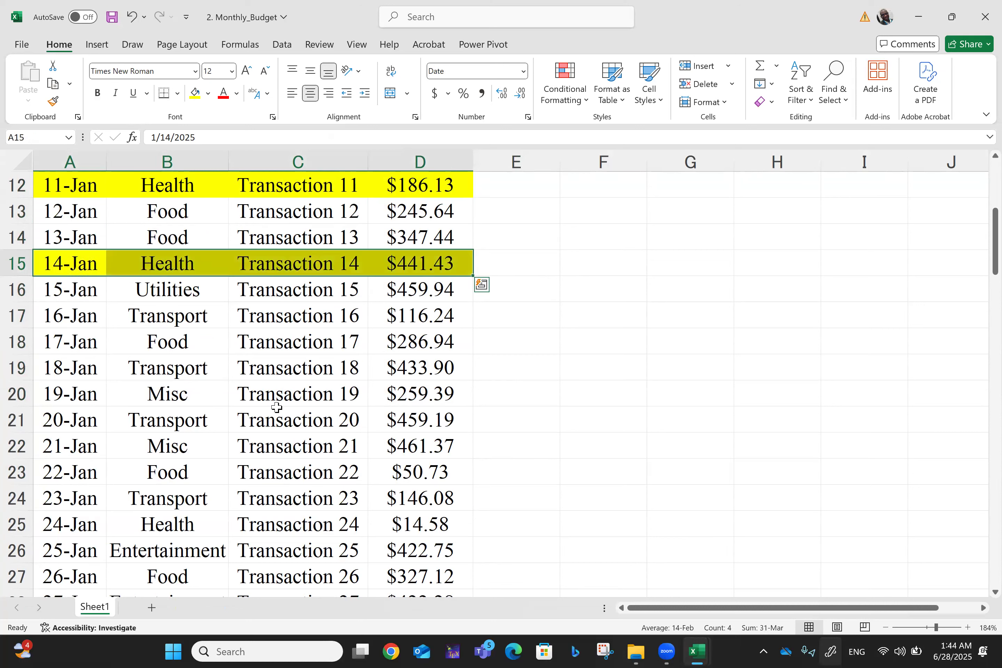
Step: Apply Thick Outside Borders around the whole transaction table, from the header row through row 101 in columns A to D
{"action": "scroll", "coordinate": [275, 408], "scroll_direction": "up", "scroll_amount": 4}
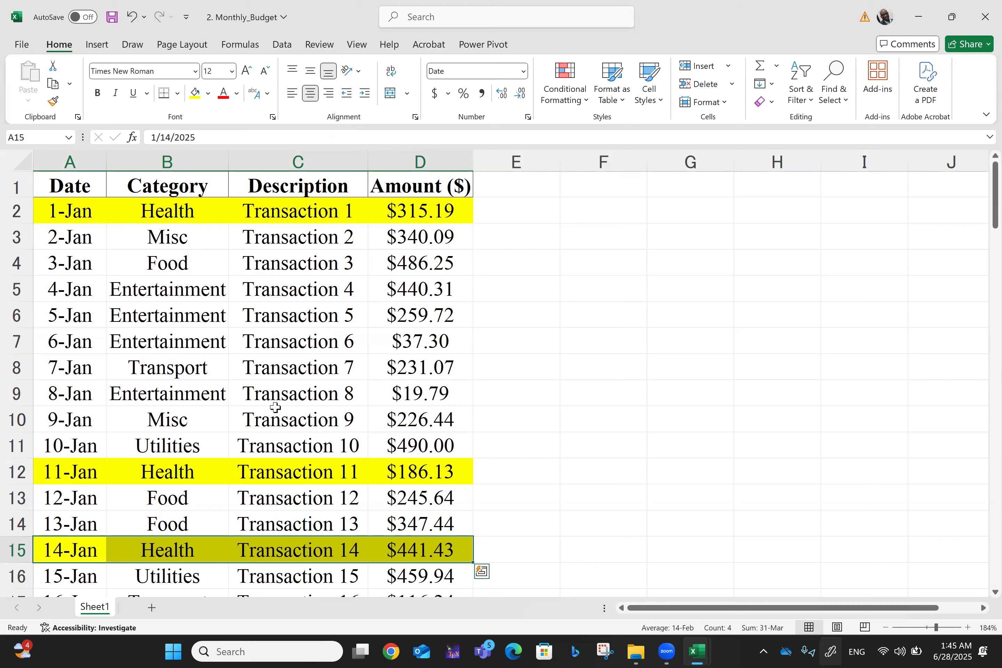
{"action": "key", "text": "Up"}
{"action": "key", "text": "Up"}
{"action": "key", "text": "Up"}
{"action": "key", "text": "Up"}
{"action": "key", "text": "Up"}
{"action": "key", "text": "Up"}
{"action": "key", "text": "Up"}
{"action": "key", "text": "Up"}
{"action": "key", "text": "Up"}
{"action": "key", "text": "Up"}
{"action": "key", "text": "Up"}
{"action": "key", "text": "Up"}
{"action": "key", "text": "Up"}
{"action": "key", "text": "Up"}
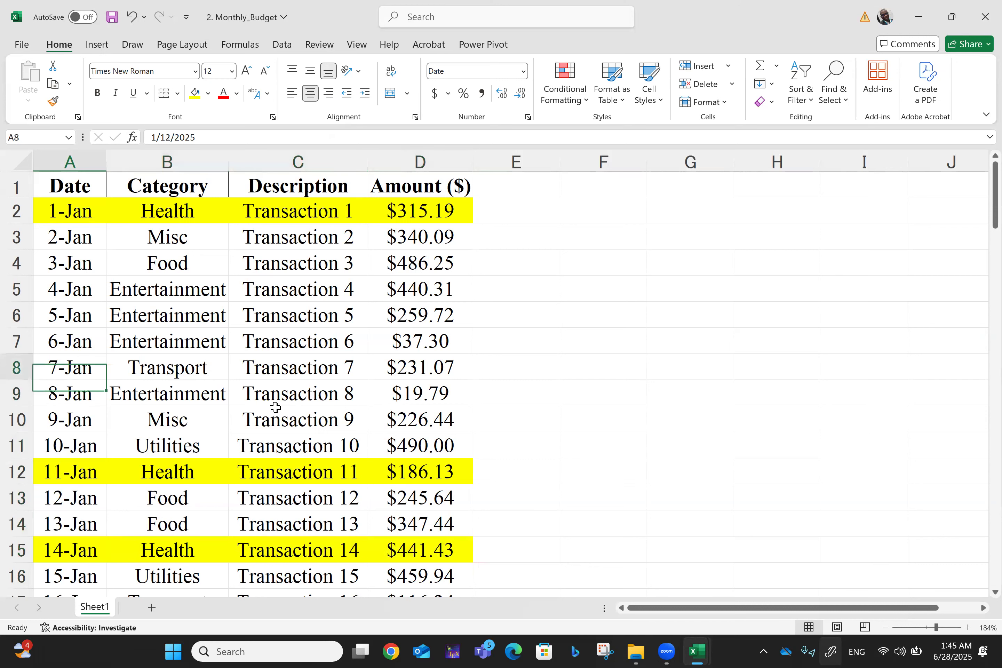
{"action": "key", "text": "shift+Right"}
{"action": "key", "text": "shift+Right"}
{"action": "key", "text": "shift+Right"}
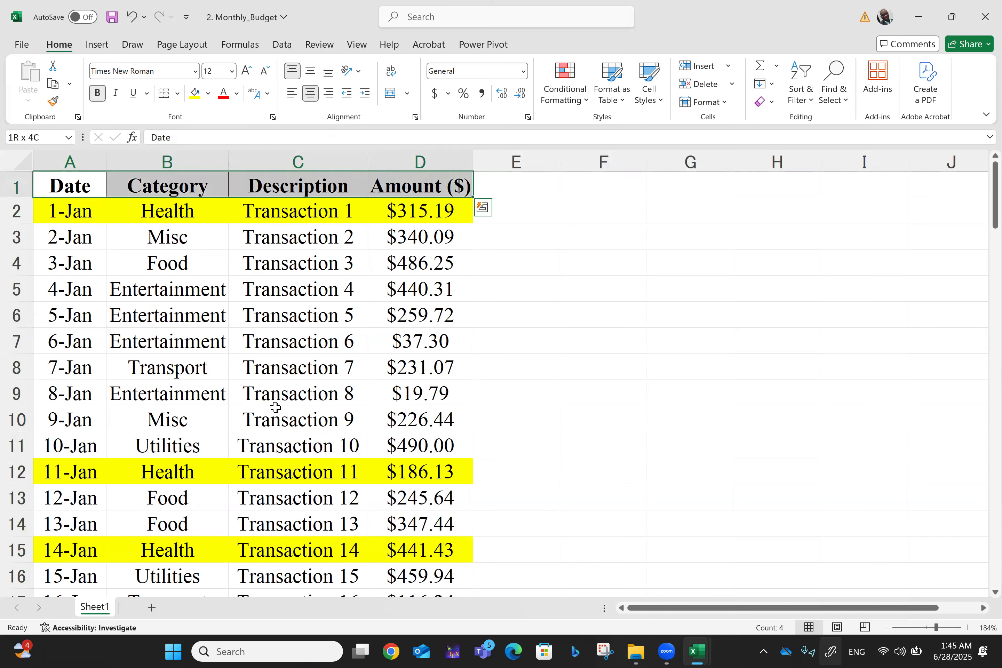
{"action": "key", "text": "shift+Down"}
{"action": "key", "text": "shift+Down"}
{"action": "key", "text": "shift+Down"}
{"action": "key", "text": "shift+Down"}
{"action": "key", "text": "shift+Down"}
{"action": "key", "text": "shift+Down"}
{"action": "key", "text": "shift+Down"}
{"action": "key", "text": "shift+Down"}
{"action": "key", "text": "shift+Down"}
{"action": "key", "text": "shift+Down"}
{"action": "key", "text": "shift+Down"}
{"action": "key", "text": "shift+Down"}
{"action": "key", "text": "shift+Down"}
{"action": "key", "text": "shift+Down"}
{"action": "key", "text": "shift+Down"}
{"action": "key", "text": "shift+Down"}
{"action": "key", "text": "shift+Down"}
{"action": "key", "text": "shift+Down"}
{"action": "key", "text": "shift+Down"}
{"action": "key", "text": "shift+Down"}
{"action": "key", "text": "shift+Down"}
{"action": "key", "text": "shift+Down"}
{"action": "key", "text": "shift+Down"}
{"action": "key", "text": "shift+Down"}
{"action": "key", "text": "shift+Down"}
{"action": "key", "text": "shift+Down"}
{"action": "key", "text": "shift+Down"}
{"action": "key", "text": "shift+Down"}
{"action": "key", "text": "shift+Down"}
{"action": "key", "text": "shift+Down"}
{"action": "key", "text": "shift+Down"}
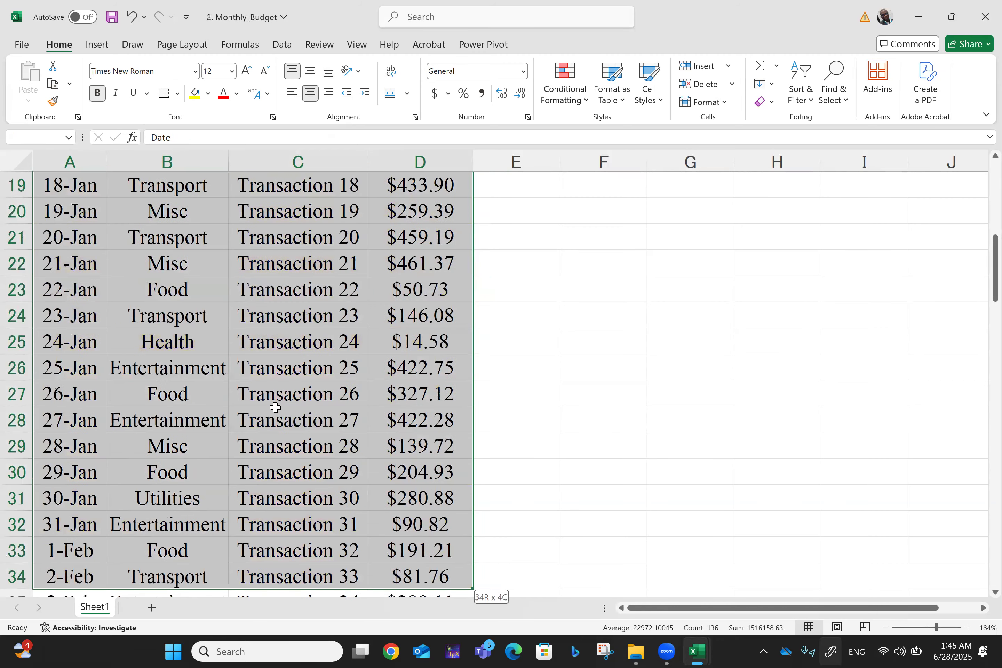
{"action": "key", "text": "shift+Down"}
{"action": "key", "text": "shift+Down"}
{"action": "key", "text": "shift+Down"}
{"action": "key", "text": "shift+Down"}
{"action": "key", "text": "shift+Down"}
{"action": "key", "text": "shift+Down"}
{"action": "key", "text": "shift+Down"}
{"action": "key", "text": "shift+Down"}
{"action": "key", "text": "shift+Down"}
{"action": "key", "text": "shift+Down"}
{"action": "key", "text": "shift+Down"}
{"action": "key", "text": "shift+Down"}
{"action": "key", "text": "shift+Down"}
{"action": "key", "text": "shift+Down"}
{"action": "key", "text": "shift+Down"}
{"action": "key", "text": "shift+Down"}
{"action": "key", "text": "shift+Down"}
{"action": "key", "text": "shift+Down"}
{"action": "key", "text": "shift+Down"}
{"action": "key", "text": "shift+Down"}
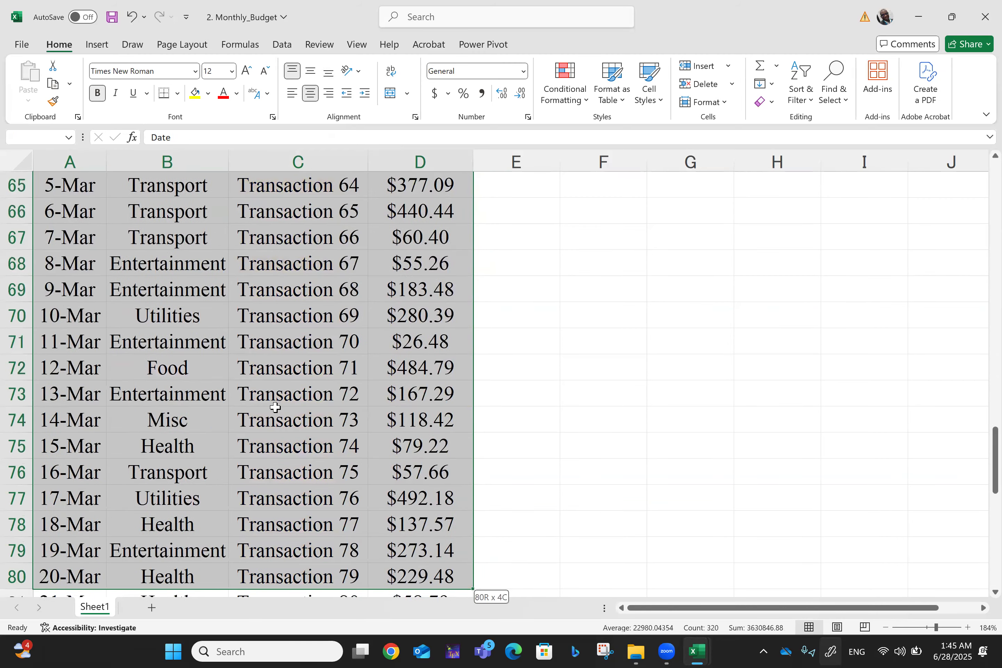
{"action": "key", "text": "shift+Down"}
{"action": "key", "text": "shift+Down"}
{"action": "key", "text": "shift+Down"}
{"action": "key", "text": "shift+Down"}
{"action": "key", "text": "shift+Up"}
{"action": "key", "text": "shift+Up"}
{"action": "key", "text": "shift+Up"}
{"action": "key", "text": "shift+Up"}
{"action": "key", "text": "shift+Up"}
{"action": "key", "text": "shift+Up"}
{"action": "key", "text": "shift+Up"}
{"action": "key", "text": "shift+Up"}
{"action": "key", "text": "shift+Up"}
{"action": "key", "text": "shift+Up"}
{"action": "key", "text": "shift+Up"}
{"action": "key", "text": "shift+Up"}
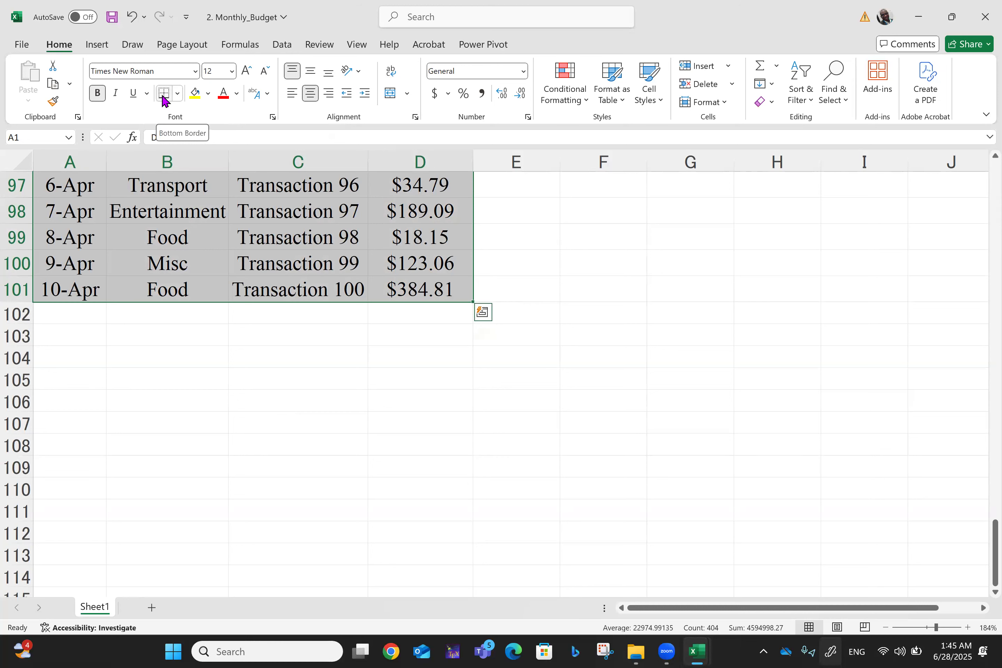
{"action": "left_click", "coordinate": [177, 93]}
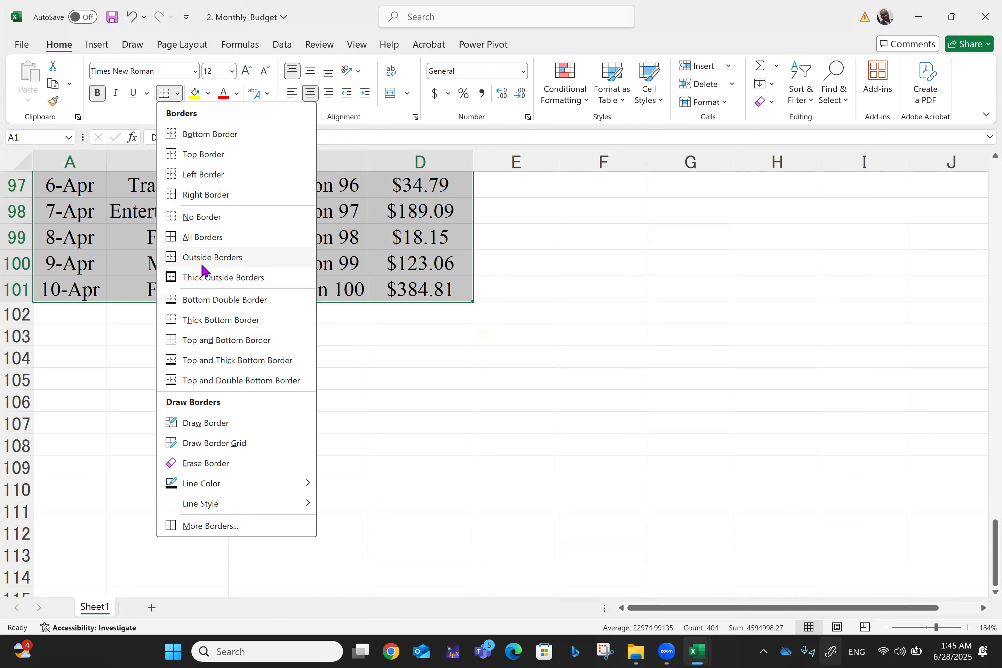
{"action": "left_click", "coordinate": [179, 277]}
Step: Examine the border around the table from the header row down through the March transactions
{"action": "scroll", "coordinate": [224, 322], "scroll_direction": "up", "scroll_amount": 20}
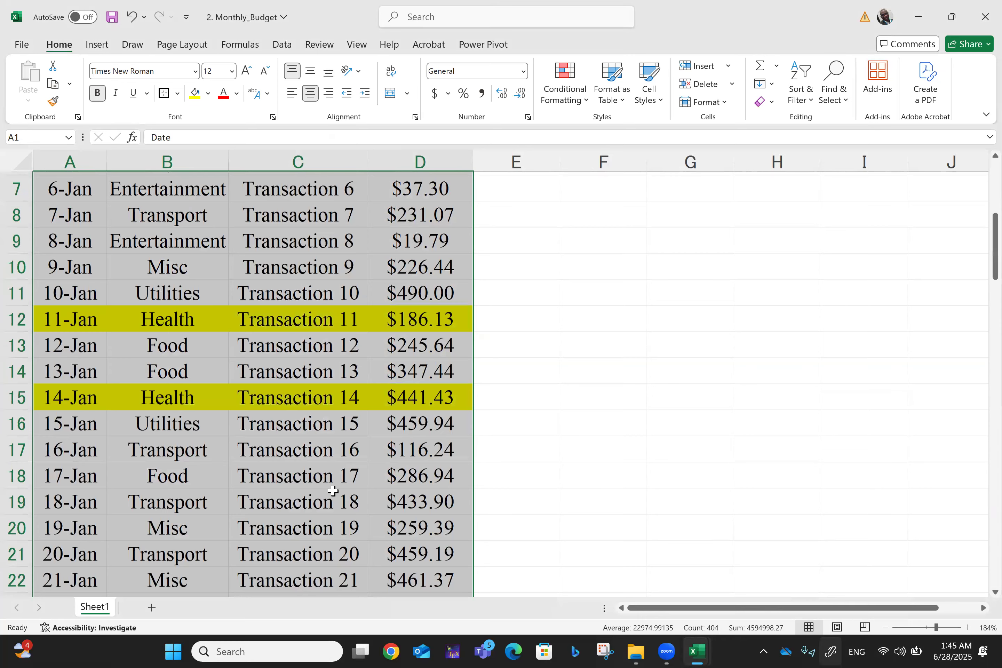
{"action": "scroll", "coordinate": [332, 490], "scroll_direction": "up", "scroll_amount": 2}
{"action": "key", "text": "Down"}
{"action": "key", "text": "Down"}
{"action": "key", "text": "Down"}
{"action": "key", "text": "Down"}
{"action": "key", "text": "Down"}
{"action": "key", "text": "Down"}
{"action": "key", "text": "Down"}
{"action": "key", "text": "Down"}
{"action": "key", "text": "Down"}
{"action": "key", "text": "Down"}
{"action": "key", "text": "Down"}
{"action": "key", "text": "Down"}
{"action": "key", "text": "Down"}
{"action": "key", "text": "Down"}
{"action": "key", "text": "Down"}
{"action": "key", "text": "Down"}
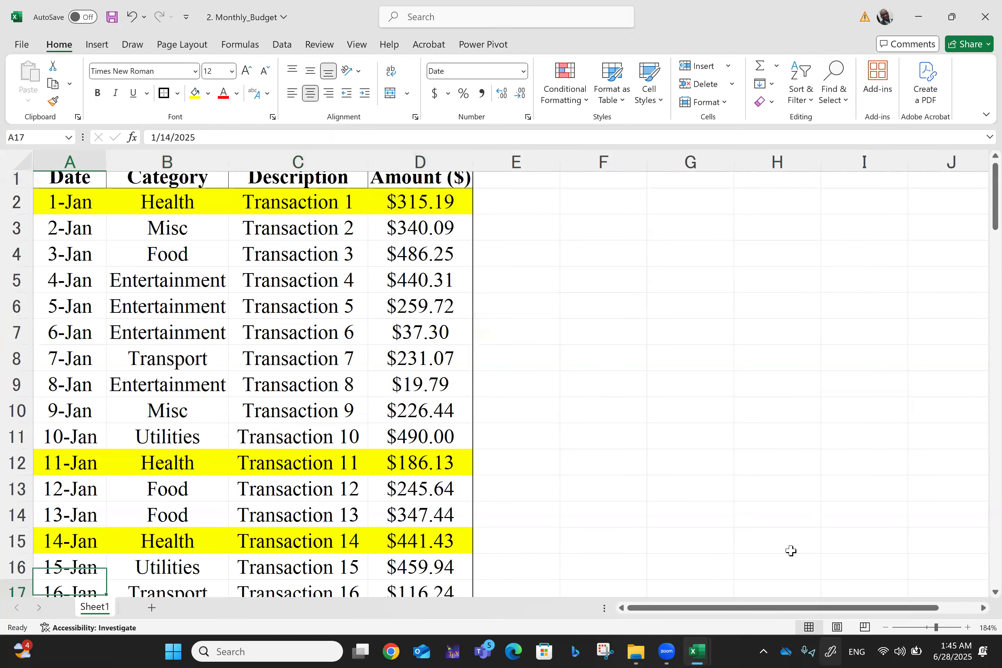
{"action": "key", "text": "Down"}
{"action": "key", "text": "Down"}
{"action": "key", "text": "Down"}
{"action": "key", "text": "Down"}
{"action": "key", "text": "Down"}
{"action": "key", "text": "Down"}
{"action": "key", "text": "Down"}
{"action": "key", "text": "Down"}
{"action": "key", "text": "Down"}
{"action": "key", "text": "Down"}
{"action": "key", "text": "Down"}
{"action": "key", "text": "Down"}
{"action": "key", "text": "Down"}
{"action": "key", "text": "Down"}
{"action": "key", "text": "Down"}
{"action": "key", "text": "Down"}
{"action": "key", "text": "Down"}
{"action": "key", "text": "Down"}
{"action": "key", "text": "Down"}
{"action": "key", "text": "Down"}
{"action": "key", "text": "Down"}
{"action": "key", "text": "Down"}
{"action": "key", "text": "Down"}
{"action": "key", "text": "Down"}
{"action": "key", "text": "Down"}
{"action": "key", "text": "Down"}
{"action": "key", "text": "Down"}
{"action": "key", "text": "Down"}
{"action": "key", "text": "Down"}
{"action": "key", "text": "Down"}
{"action": "key", "text": "Down"}
{"action": "key", "text": "Down"}
{"action": "key", "text": "Down"}
{"action": "key", "text": "Down"}
{"action": "key", "text": "Down"}
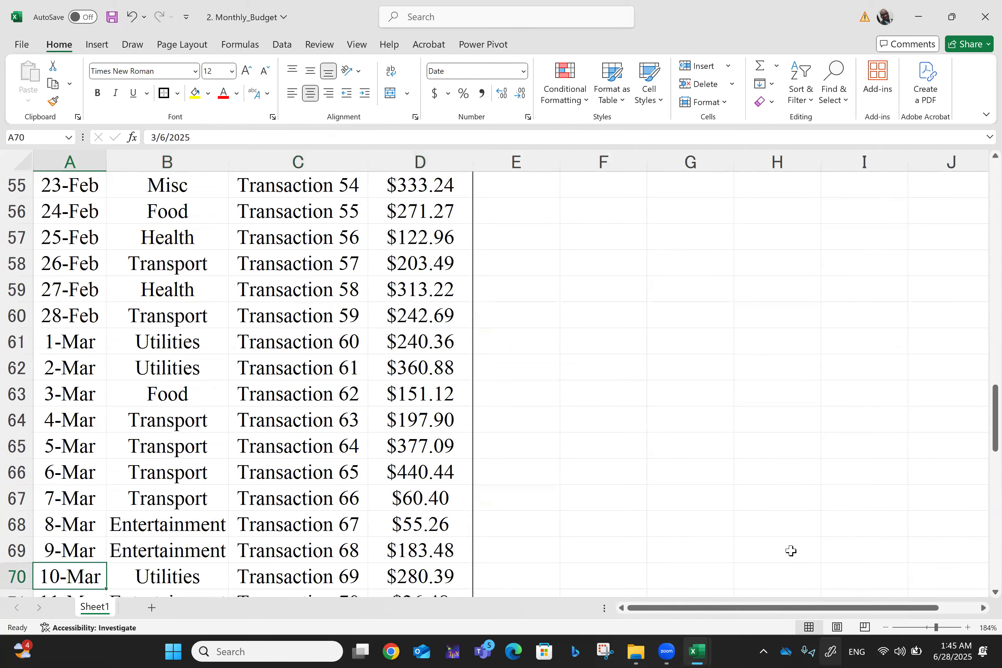
Step: Apply All Borders to the whole transaction table, from the header row through row 101 in columns A to D
{"action": "key", "text": "ctrl+Home"}
{"action": "key", "text": "shift+Right"}
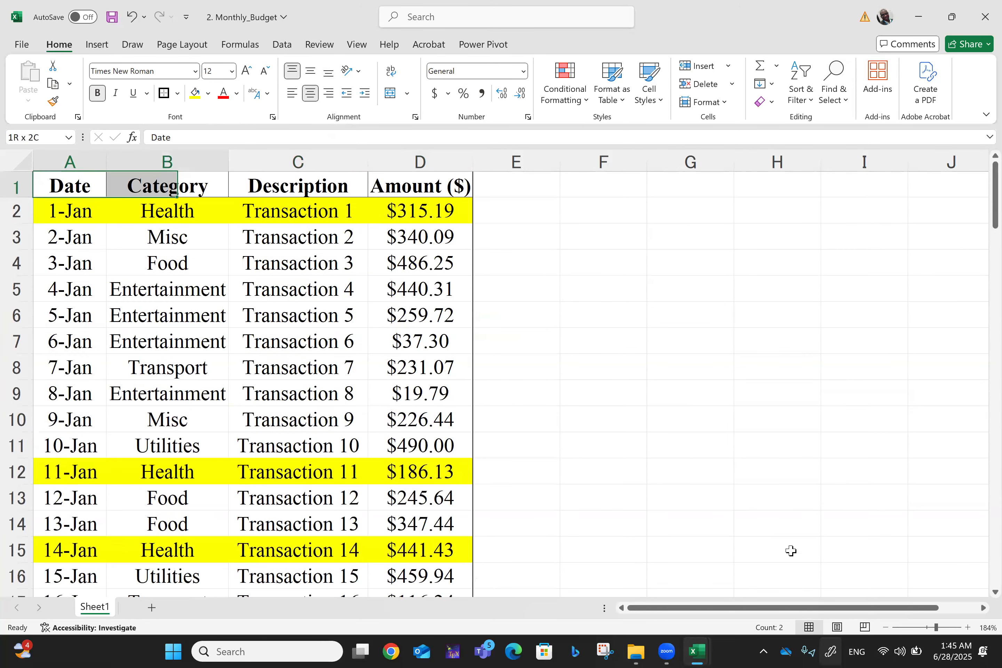
{"action": "key", "text": "shift+Right"}
{"action": "key", "text": "shift+Right"}
{"action": "key", "text": "shift+Down"}
{"action": "key", "text": "shift+Down"}
{"action": "key", "text": "shift+Down"}
{"action": "key", "text": "shift+Down"}
{"action": "key", "text": "shift+Down"}
{"action": "key", "text": "shift+Down"}
{"action": "key", "text": "shift+Down"}
{"action": "key", "text": "shift+Down"}
{"action": "key", "text": "shift+Down"}
{"action": "key", "text": "shift+Down"}
{"action": "key", "text": "shift+Down"}
{"action": "key", "text": "shift+Down"}
{"action": "key", "text": "shift+Down"}
{"action": "key", "text": "shift+Down"}
{"action": "key", "text": "shift+Down"}
{"action": "key", "text": "shift+Down"}
{"action": "key", "text": "shift+Down"}
{"action": "key", "text": "shift+Down"}
{"action": "key", "text": "shift+Down"}
{"action": "key", "text": "shift+Down"}
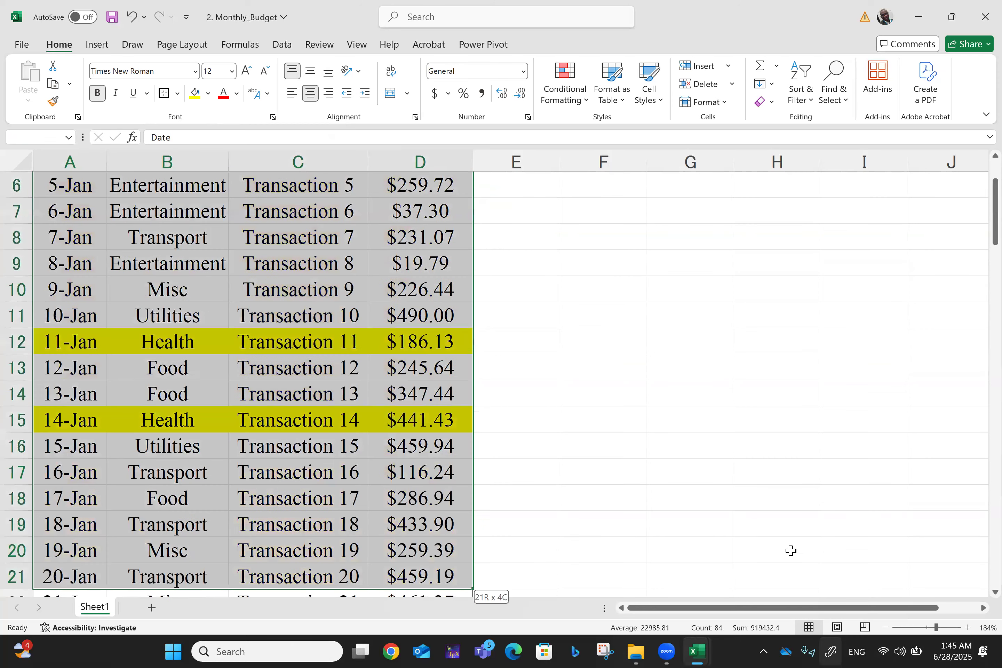
{"action": "key", "text": "shift+Down"}
{"action": "key", "text": "shift+Down"}
{"action": "key", "text": "shift+Down"}
{"action": "key", "text": "shift+Down"}
{"action": "key", "text": "shift+Down"}
{"action": "key", "text": "shift+Down"}
{"action": "key", "text": "shift+Down"}
{"action": "key", "text": "shift+Down"}
{"action": "key", "text": "shift+Down"}
{"action": "key", "text": "shift+Down"}
{"action": "key", "text": "shift+Down"}
{"action": "key", "text": "shift+Down"}
{"action": "key", "text": "shift+Down"}
{"action": "key", "text": "shift+Down"}
{"action": "key", "text": "shift+Down"}
{"action": "key", "text": "shift+Down"}
{"action": "key", "text": "shift+Down"}
{"action": "key", "text": "shift+Down"}
{"action": "key", "text": "shift+Down"}
{"action": "key", "text": "shift+Down"}
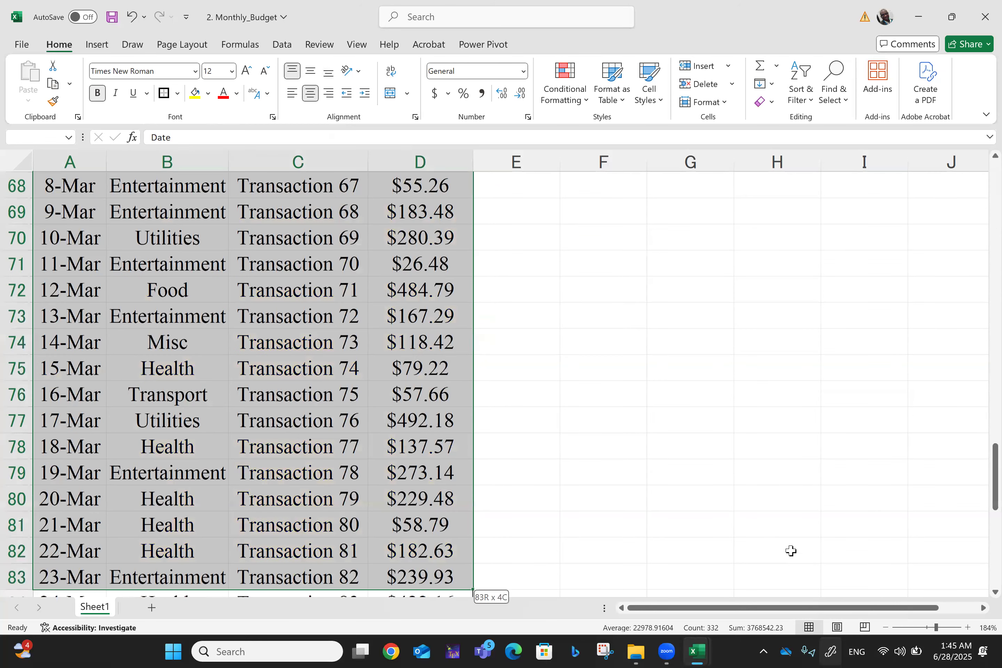
{"action": "key", "text": "shift+Down"}
{"action": "key", "text": "shift+Down"}
{"action": "key", "text": "shift+Down"}
{"action": "key", "text": "shift+Down"}
{"action": "key", "text": "shift+Down"}
{"action": "key", "text": "shift+Down"}
{"action": "key", "text": "shift+Down"}
{"action": "key", "text": "shift+Down"}
{"action": "key", "text": "shift+Down"}
{"action": "key", "text": "shift+Down"}
{"action": "key", "text": "shift+Down"}
{"action": "key", "text": "shift+Down"}
{"action": "key", "text": "shift+Down"}
{"action": "key", "text": "shift+Down"}
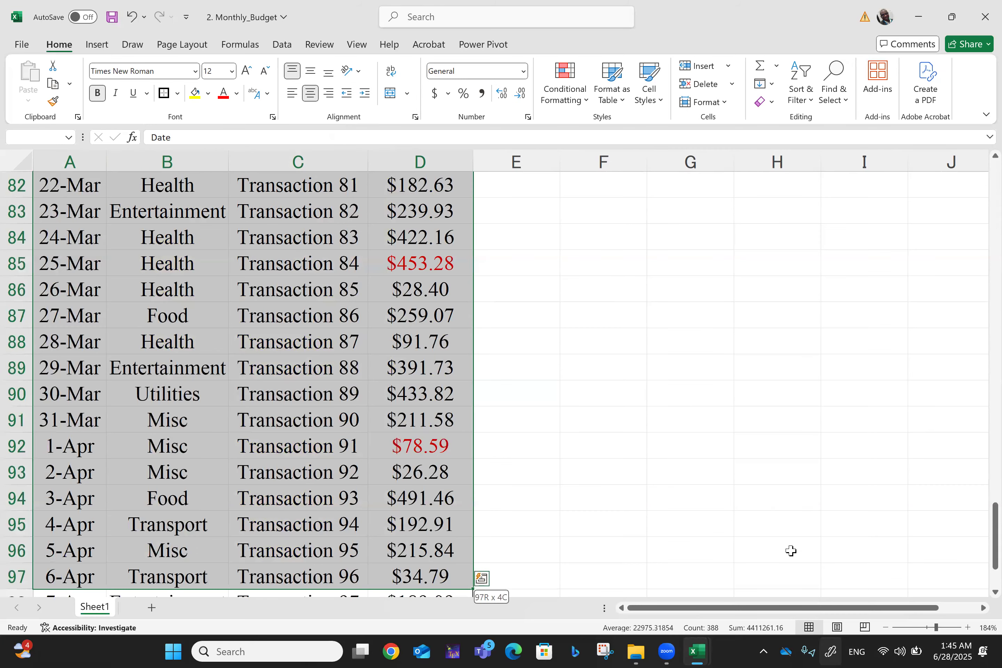
{"action": "key", "text": "shift+Down"}
{"action": "key", "text": "shift+Down"}
{"action": "key", "text": "shift+Down"}
{"action": "key", "text": "shift+Down"}
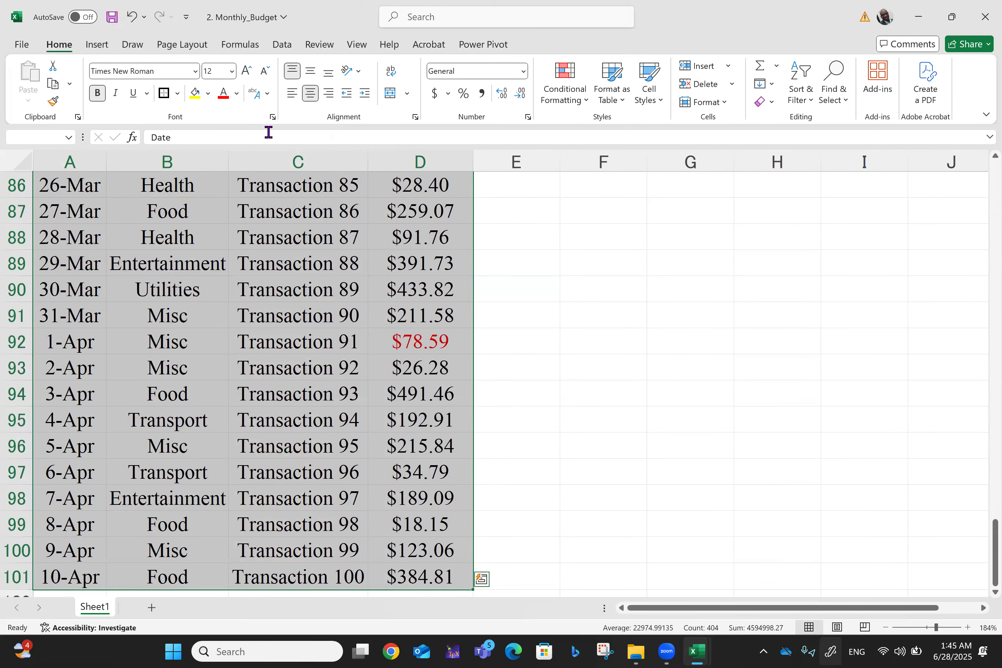
{"action": "left_click", "coordinate": [177, 94]}
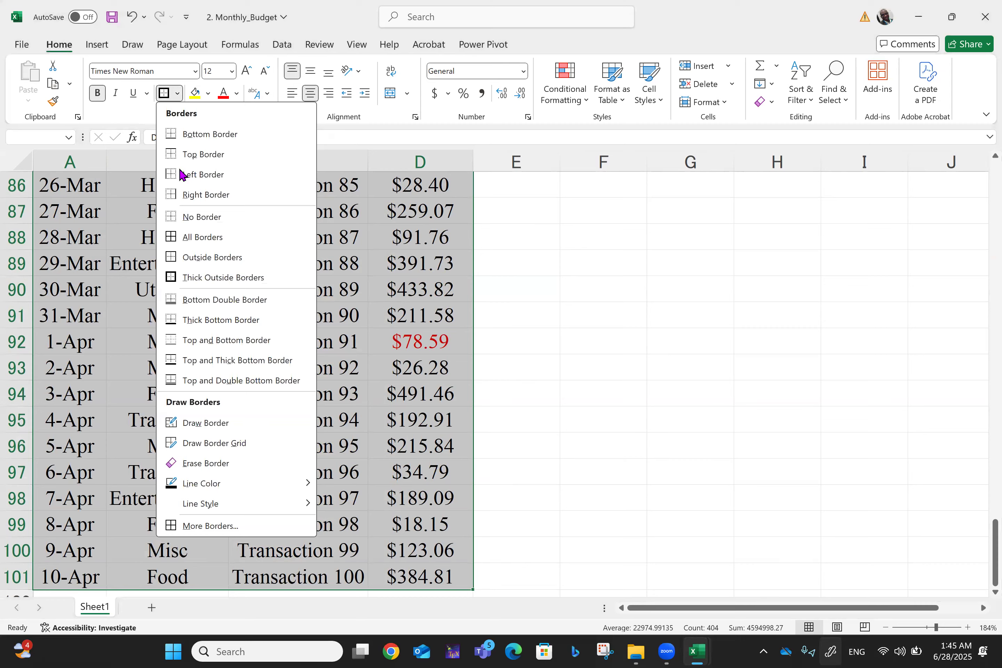
{"action": "left_click", "coordinate": [201, 238]}
{"action": "key", "text": "shift+Up"}
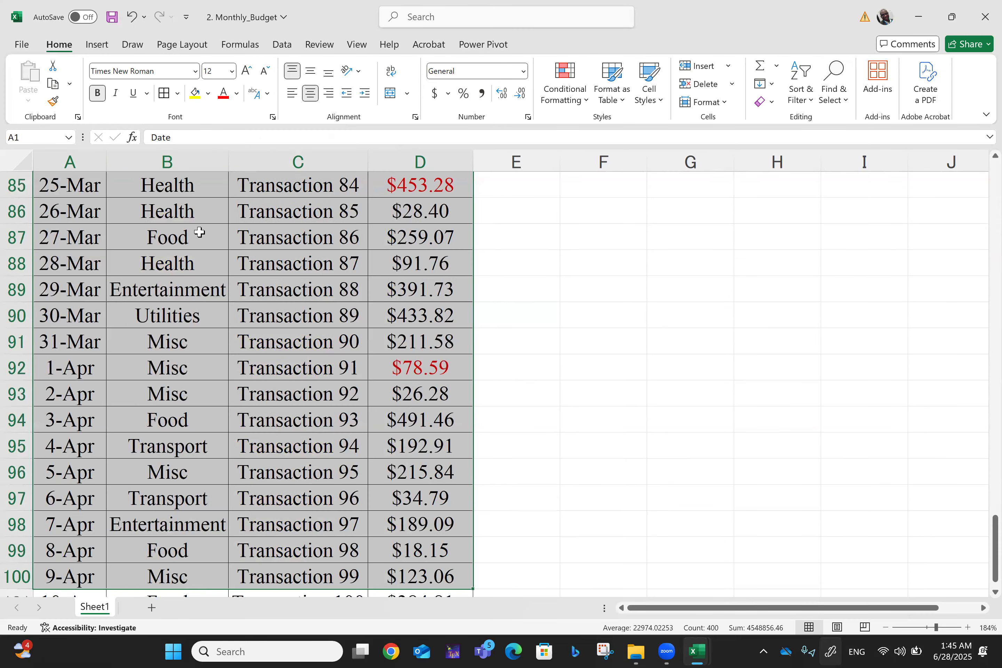
{"action": "key", "text": "Up"}
{"action": "key", "text": "ctrl+Home"}
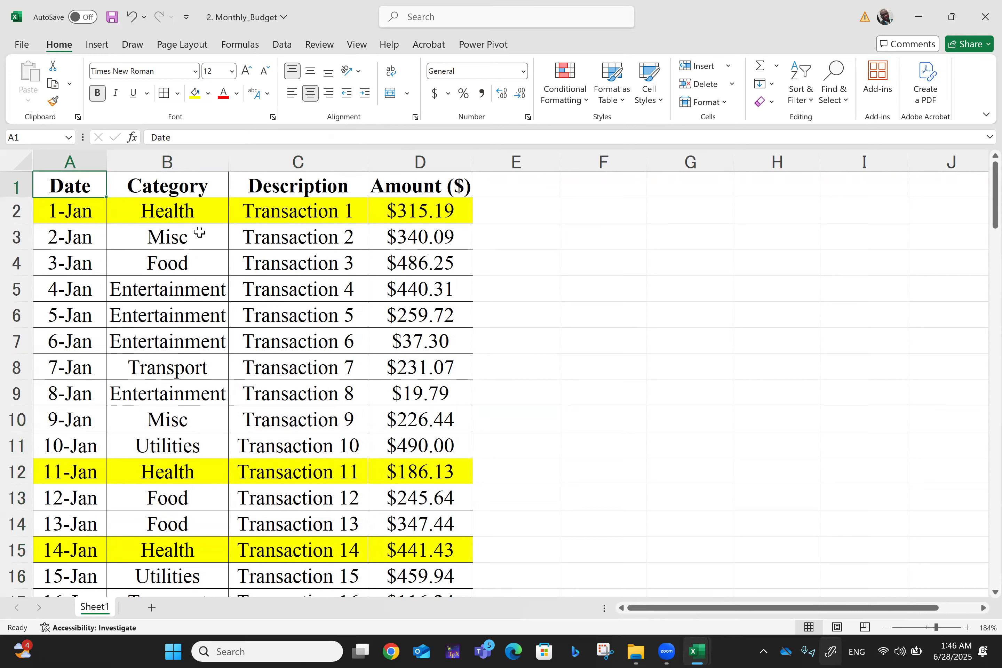
Step: Highlight the 24-Jan Health transaction in row 25 with a yellow fill from column A through column D
{"action": "scroll", "coordinate": [199, 233], "scroll_direction": "down", "scroll_amount": 5}
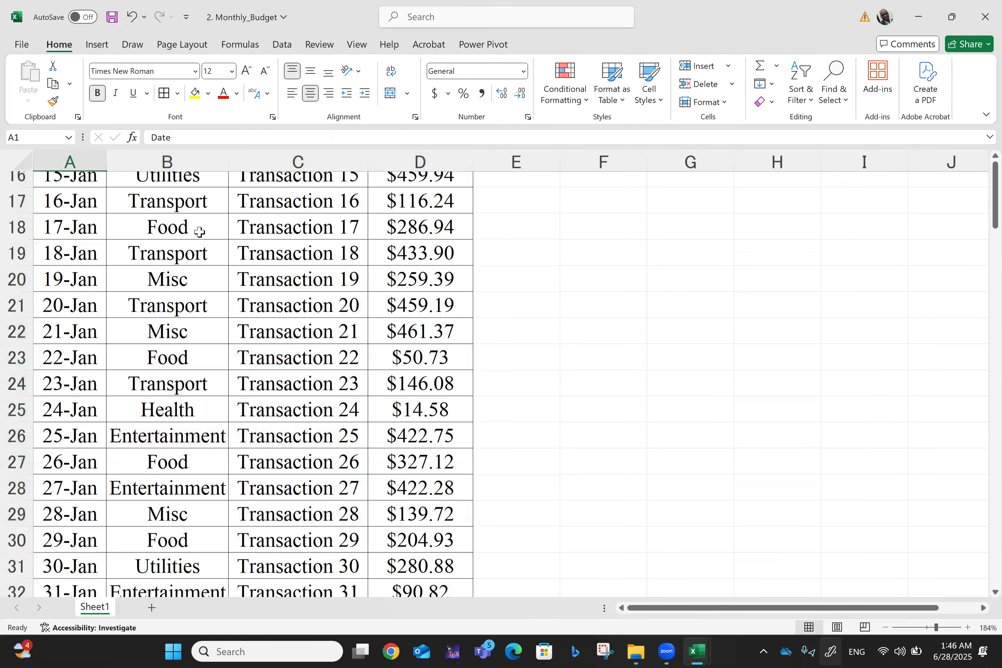
{"action": "left_click", "coordinate": [38, 429]}
{"action": "key", "text": "shift+Right"}
{"action": "key", "text": "shift+Right"}
{"action": "key", "text": "shift+Right"}
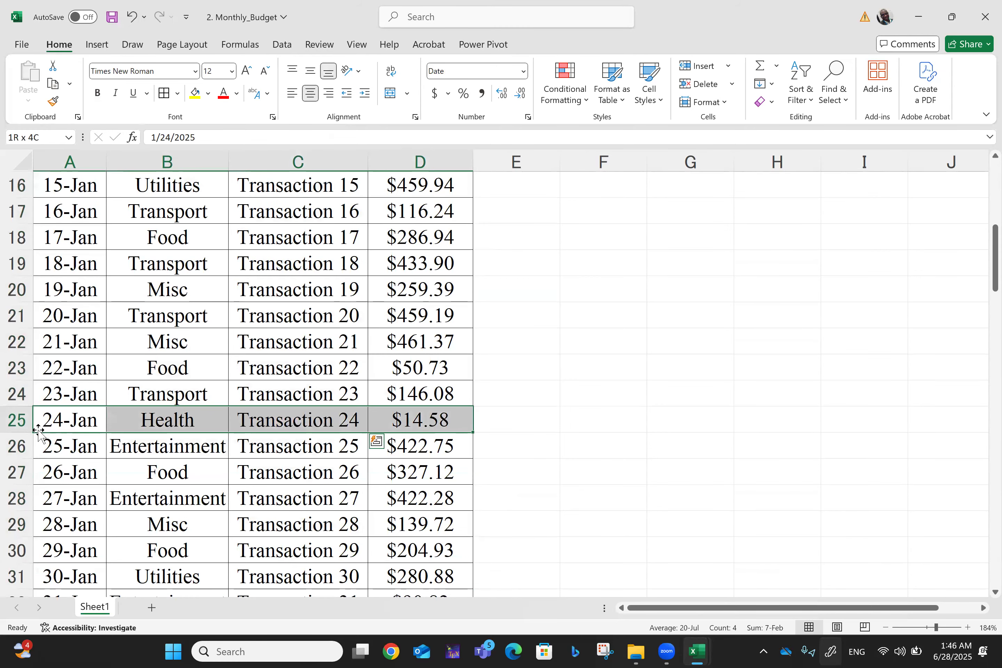
{"action": "left_click", "coordinate": [198, 96]}
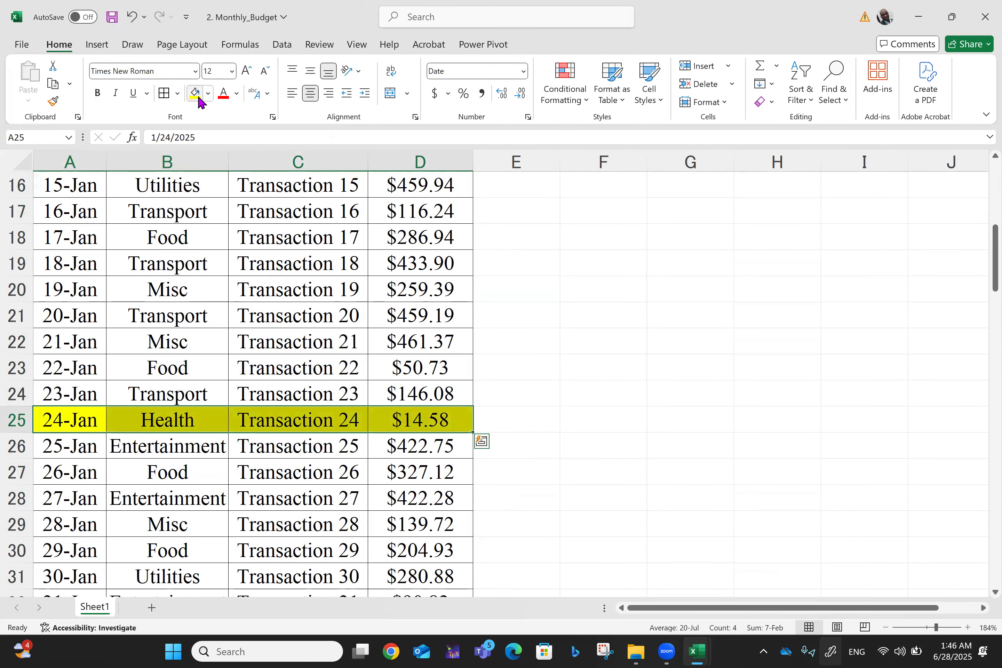
Step: Apply a yellow fill to the 13-Feb Health transaction in row 45, across columns A to D
{"action": "scroll", "coordinate": [199, 101], "scroll_direction": "down", "scroll_amount": 7}
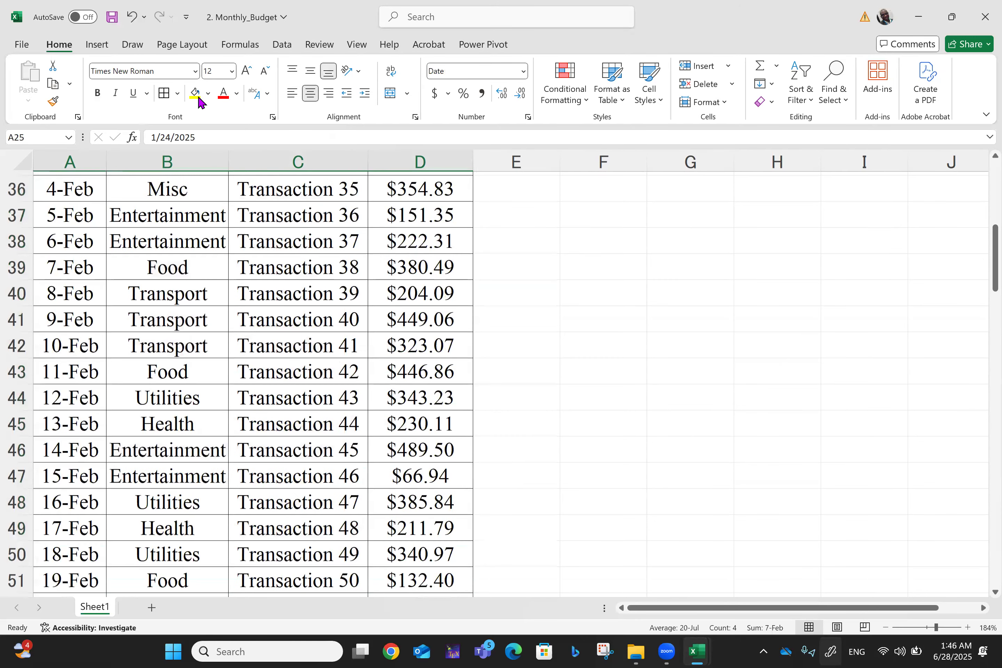
{"action": "left_click", "coordinate": [48, 420]}
{"action": "key", "text": "shift+Right"}
{"action": "key", "text": "shift+Right"}
{"action": "key", "text": "shift+Right"}
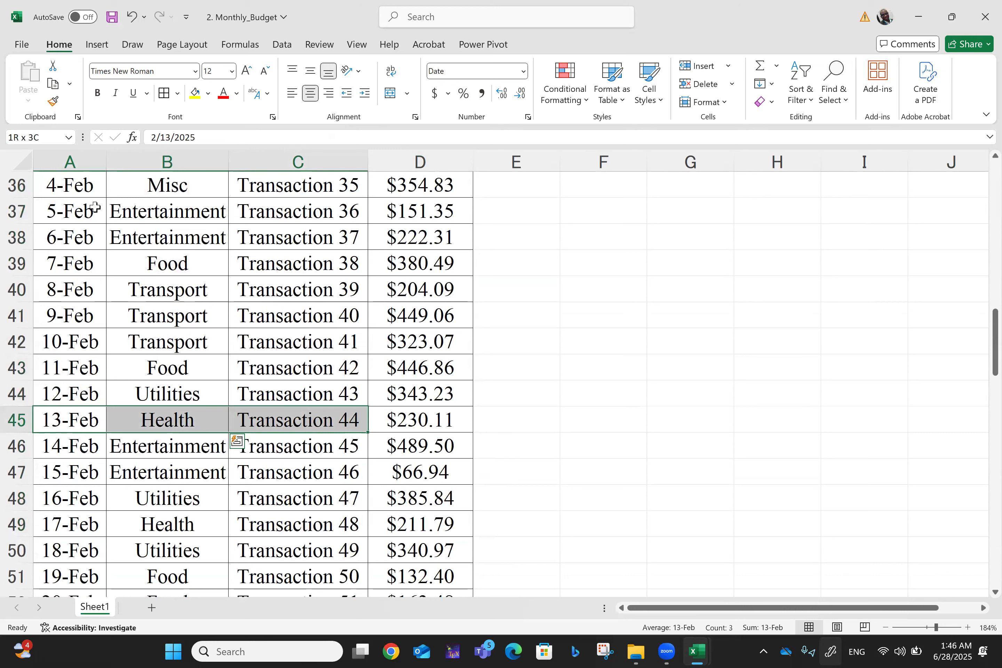
Step: Fill the four cells of the 17-Feb Health transaction in row 49 with yellow
{"action": "left_click", "coordinate": [62, 527]}
{"action": "key", "text": "shift+Right"}
{"action": "key", "text": "shift+Right"}
{"action": "key", "text": "shift+Right"}
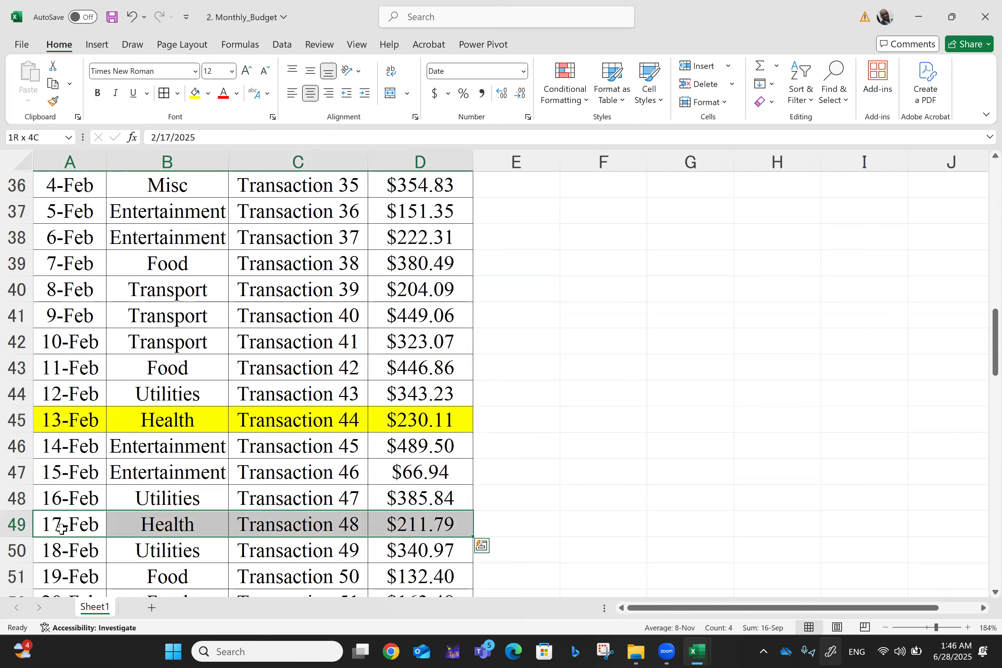
{"action": "left_click", "coordinate": [195, 92]}
Step: Highlight the 21-Feb Health transaction in row 53 in yellow, from its date through its amount
{"action": "scroll", "coordinate": [91, 321], "scroll_direction": "down", "scroll_amount": 2}
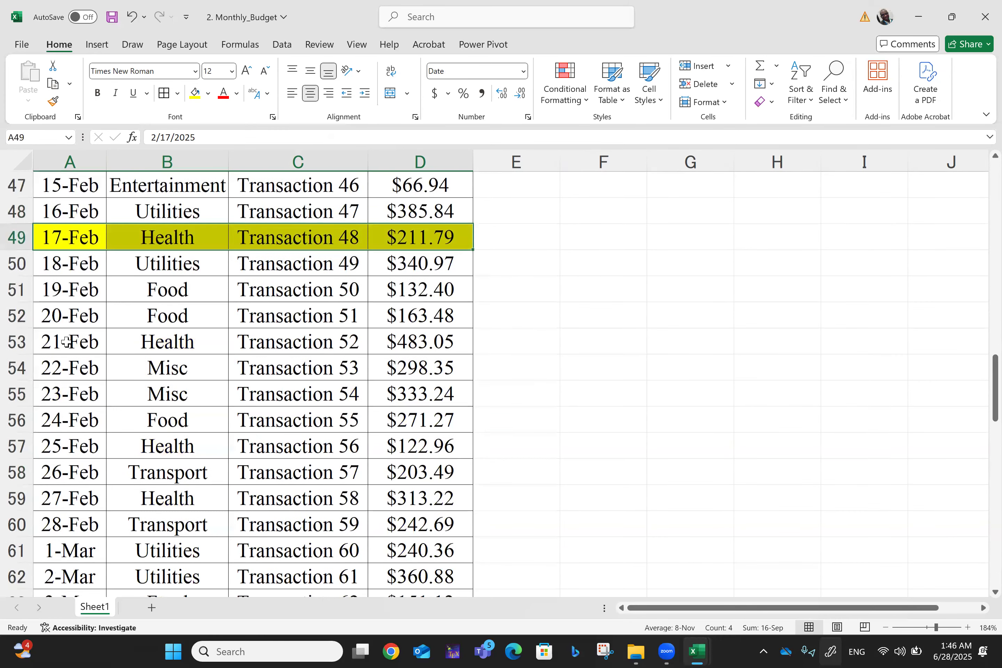
{"action": "left_click", "coordinate": [65, 341]}
{"action": "key", "text": "shift+Right"}
{"action": "left_click_drag", "start_coordinate": [65, 342], "coordinate": [431, 341]}
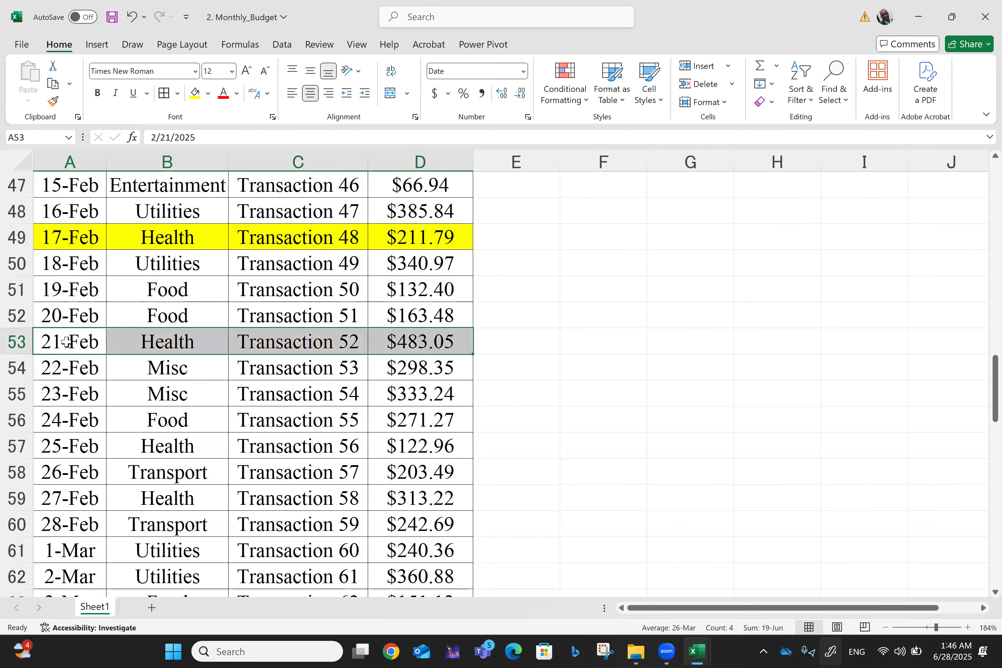
{"action": "left_click", "coordinate": [190, 96]}
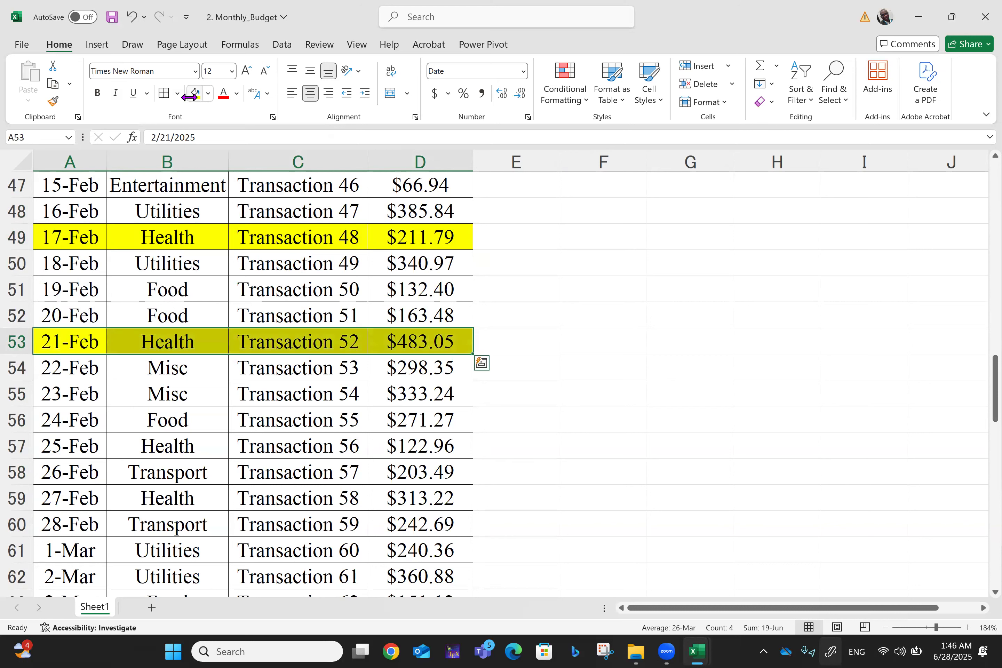
Step: Apply a yellow fill to the 27-Feb Health transaction in row 59, from column A through column D
{"action": "left_click", "coordinate": [73, 504]}
{"action": "key", "text": "shift+Right"}
{"action": "key", "text": "shift+Right"}
{"action": "key", "text": "shift+Right"}
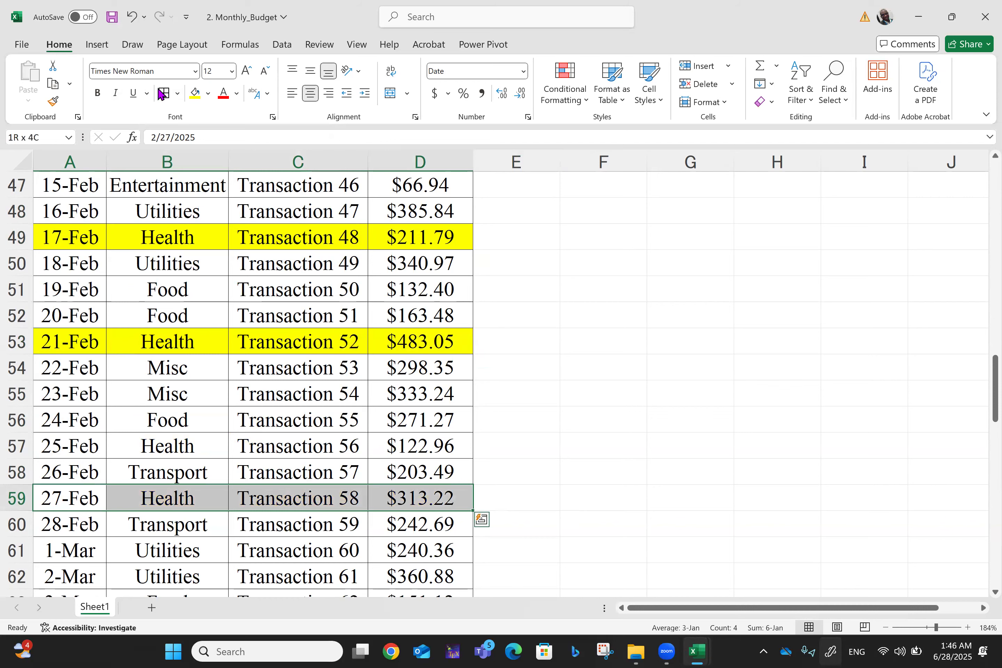
{"action": "left_click", "coordinate": [190, 96]}
Step: Review the yellow Health highlights and cell borders throughout the transaction table, ending at cell A1
{"action": "scroll", "coordinate": [190, 98], "scroll_direction": "down", "scroll_amount": 3}
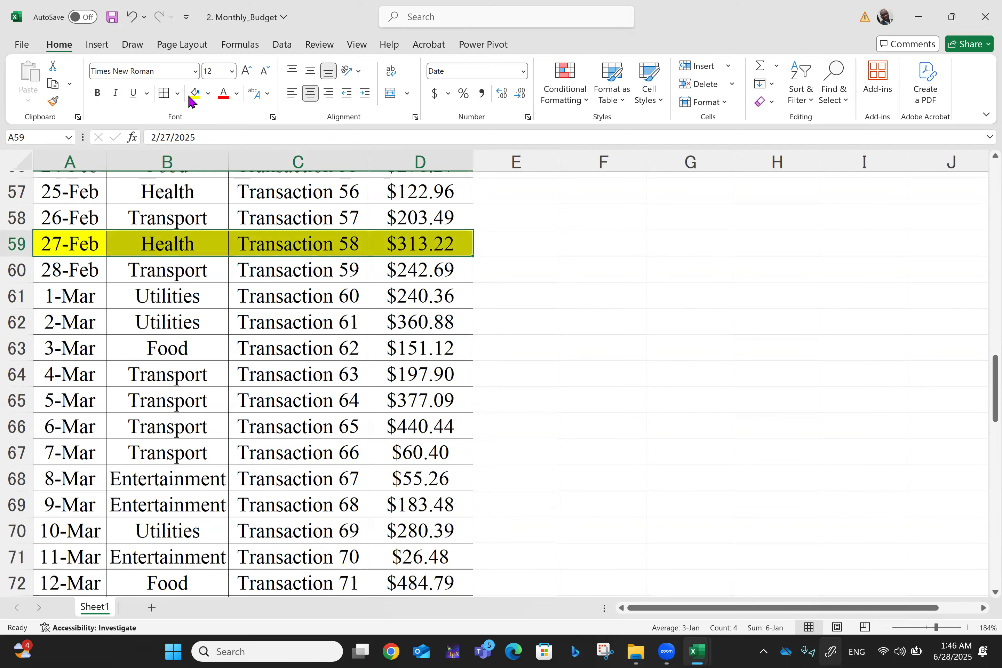
{"action": "scroll", "coordinate": [192, 101], "scroll_direction": "down", "scroll_amount": 5}
{"action": "scroll", "coordinate": [192, 102], "scroll_direction": "up", "scroll_amount": 10}
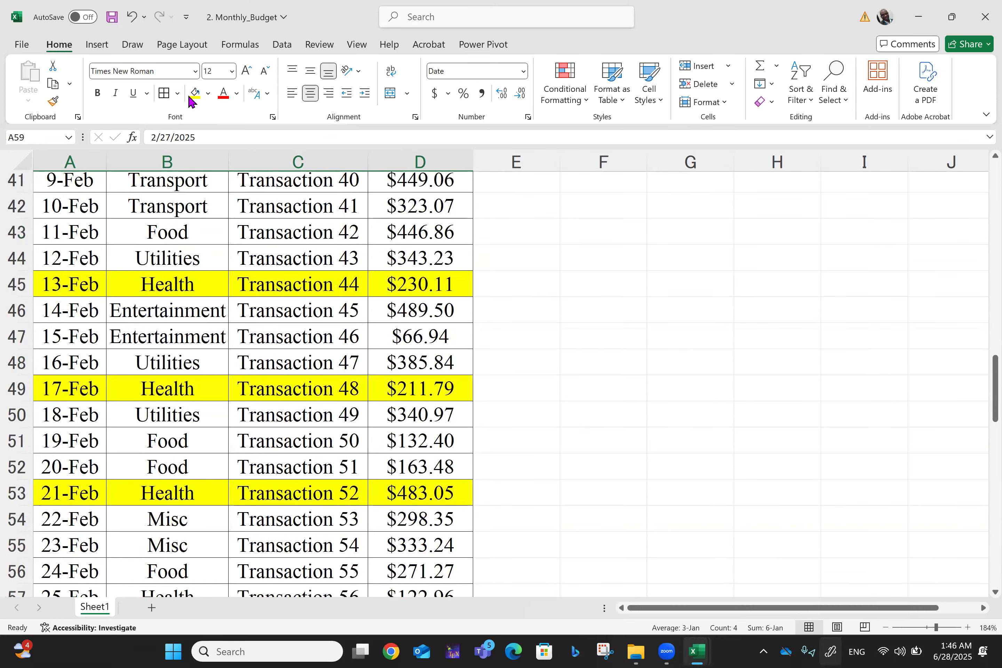
{"action": "scroll", "coordinate": [192, 101], "scroll_direction": "up", "scroll_amount": 8}
{"action": "scroll", "coordinate": [191, 102], "scroll_direction": "up", "scroll_amount": 5}
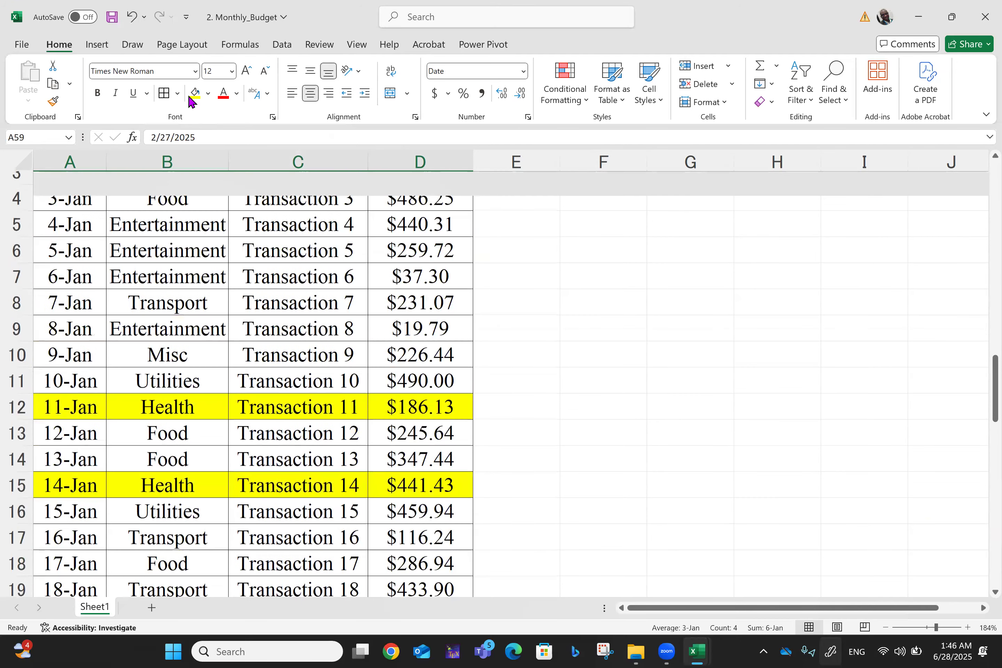
{"action": "scroll", "coordinate": [192, 101], "scroll_direction": "up", "scroll_amount": 1}
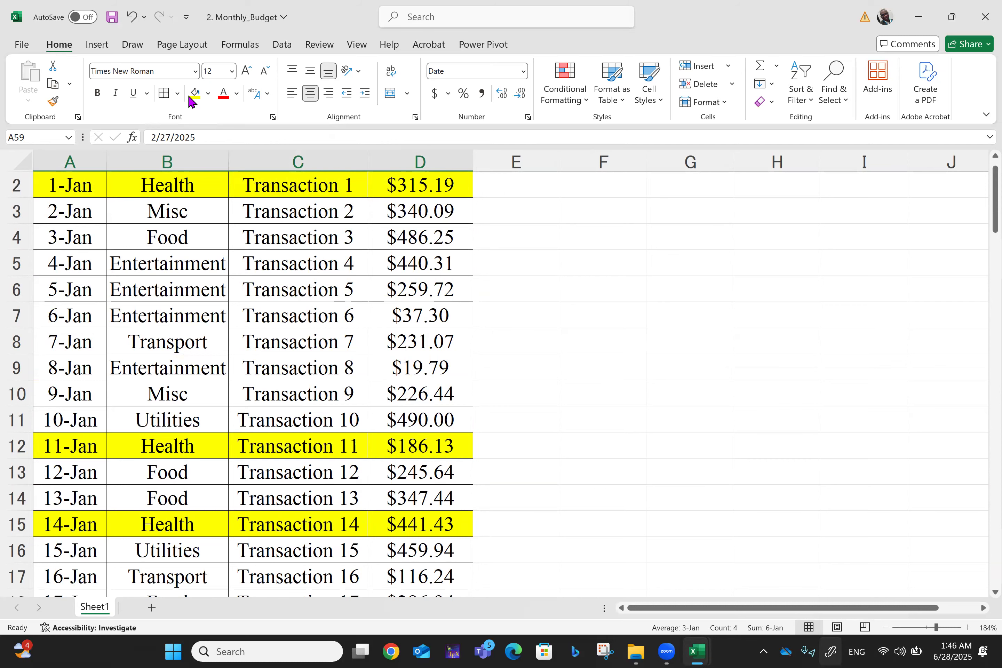
{"action": "key", "text": "Up"}
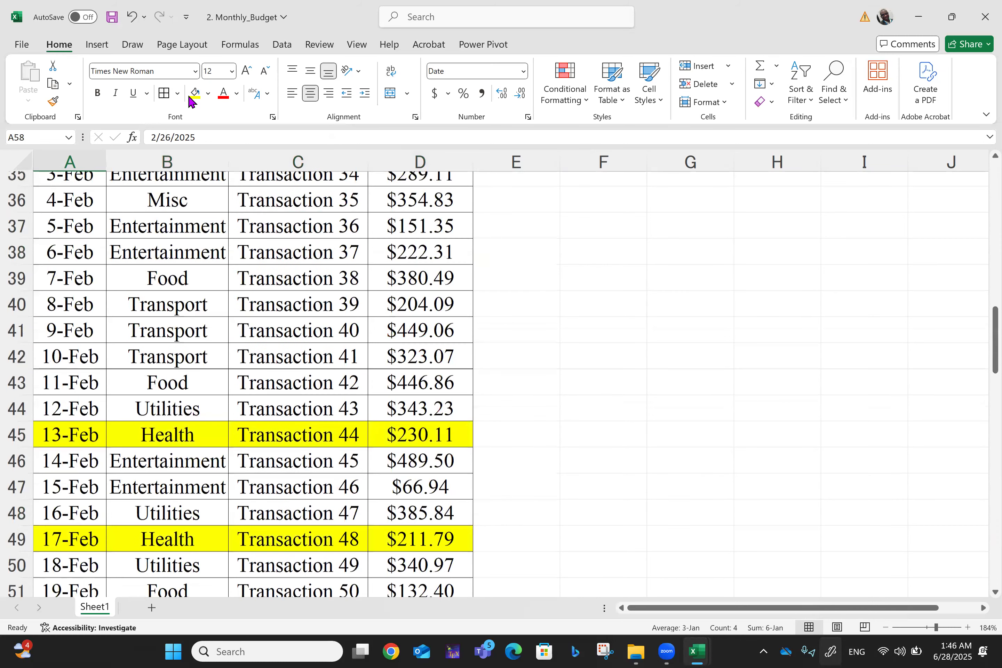
{"action": "key", "text": "Up"}
{"action": "key", "text": "Up"}
{"action": "key", "text": "Up"}
{"action": "key", "text": "Up"}
{"action": "key", "text": "Up"}
{"action": "key", "text": "Up"}
{"action": "key", "text": "Up"}
{"action": "key", "text": "Up"}
{"action": "key", "text": "Up"}
{"action": "key", "text": "Up"}
{"action": "key", "text": "ctrl+Home"}
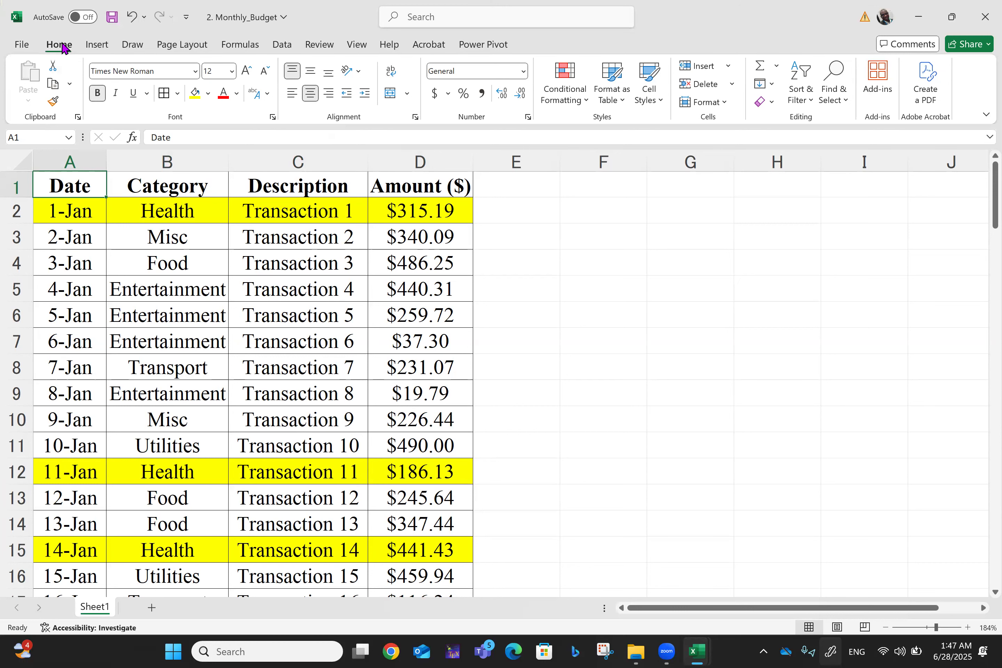
Step: Examine the available cell styles for the header cells A1 to D1 without applying one
{"action": "left_click", "coordinate": [657, 97]}
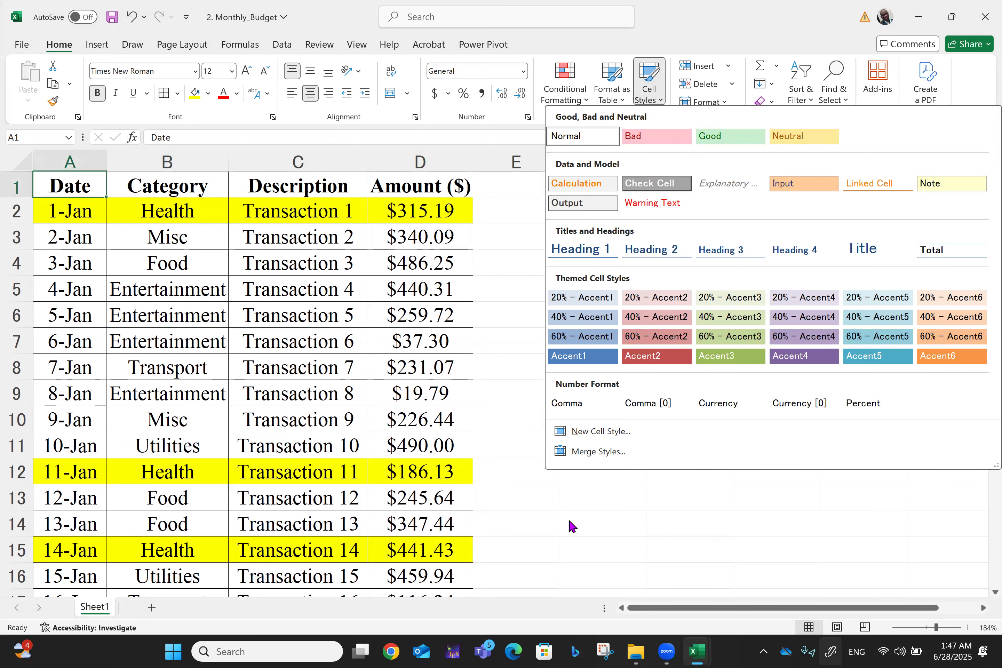
{"action": "left_click", "coordinate": [564, 555]}
{"action": "left_click_drag", "start_coordinate": [64, 183], "coordinate": [427, 185]}
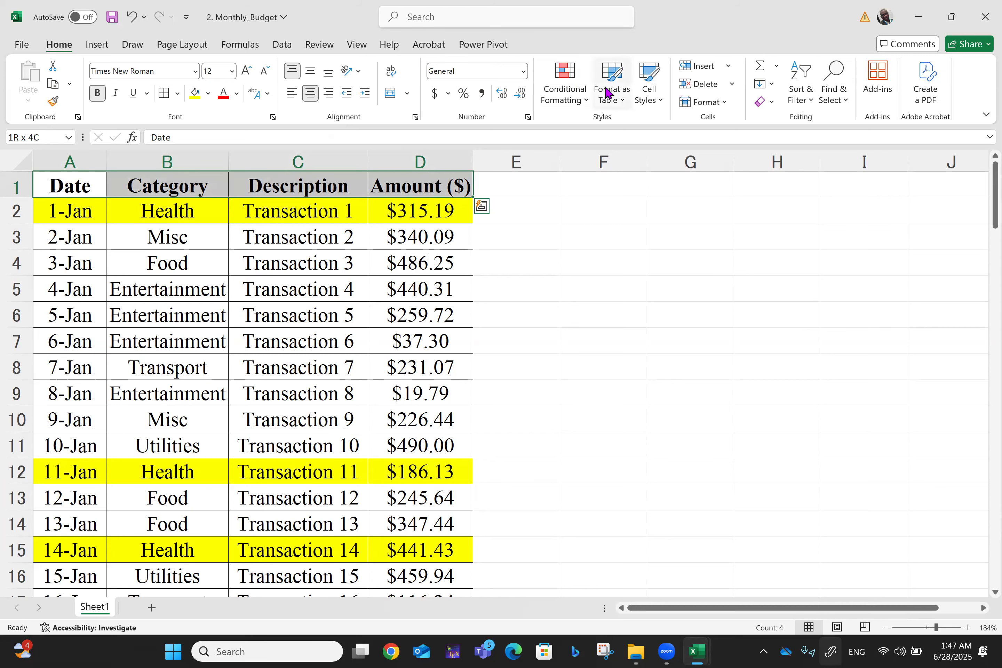
{"action": "left_click", "coordinate": [656, 98]}
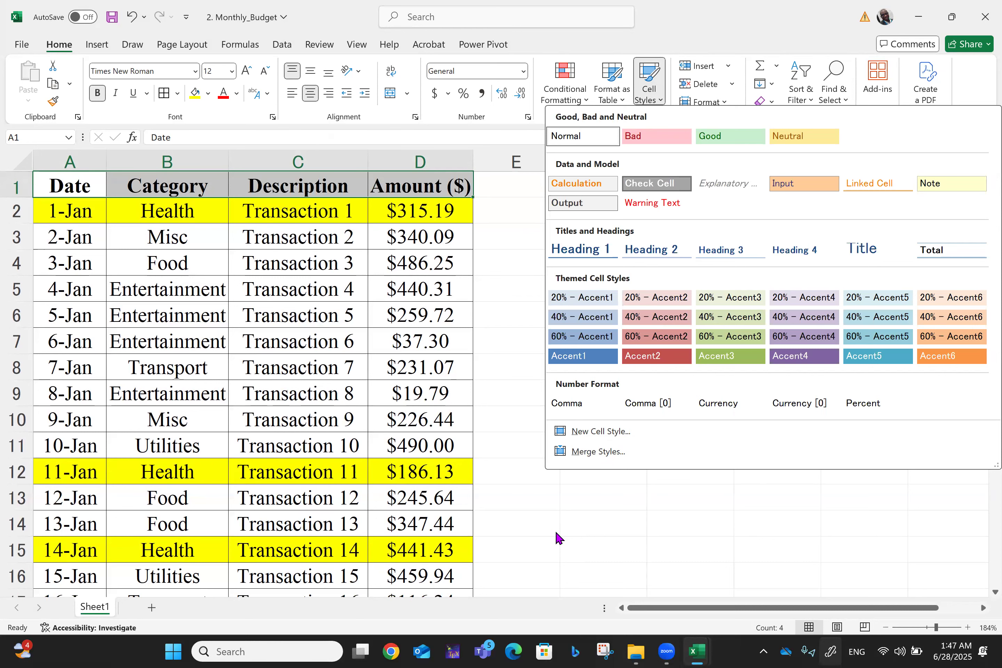
{"action": "left_click", "coordinate": [556, 532]}
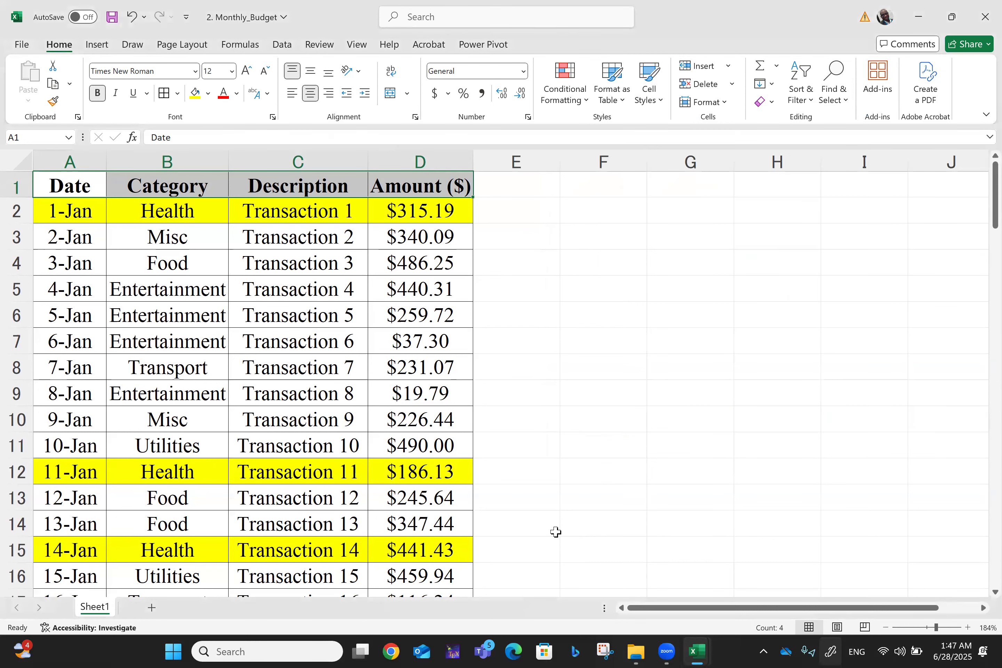
{"action": "key", "text": "ctrl+Home"}
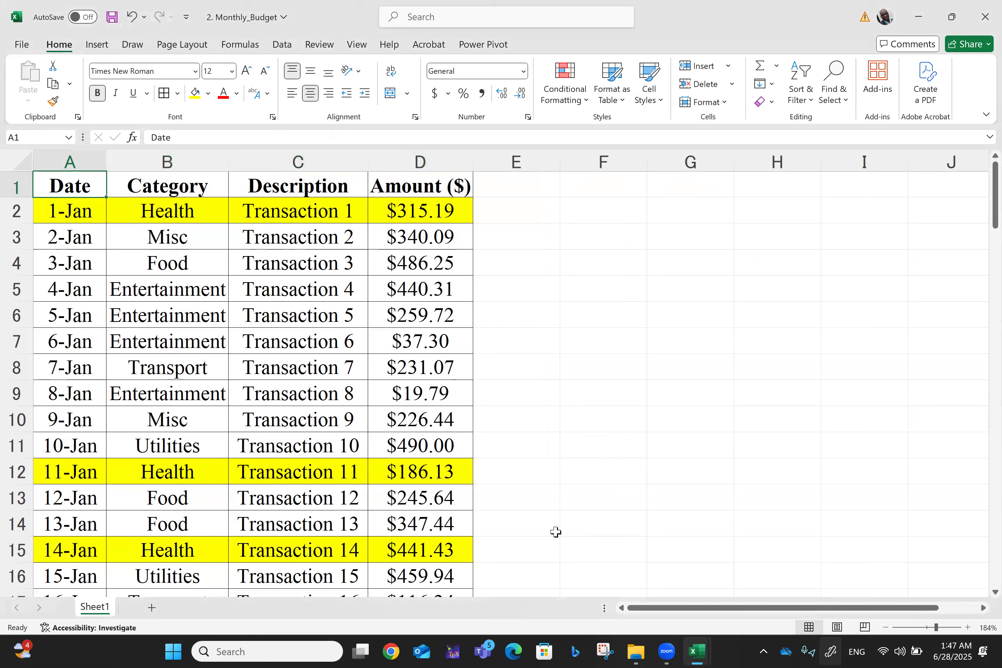
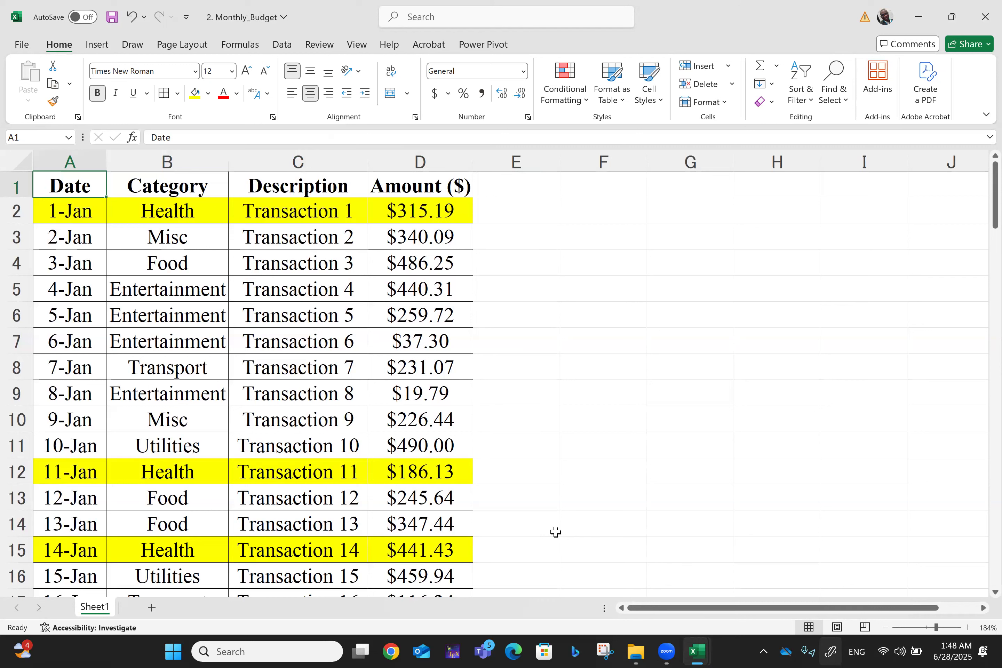
Step: Try to highlight Health entries using an Equal To conditional formatting rule on header cell B1, with Light Red Fill with Dark Red Text
{"action": "left_click", "coordinate": [648, 325]}
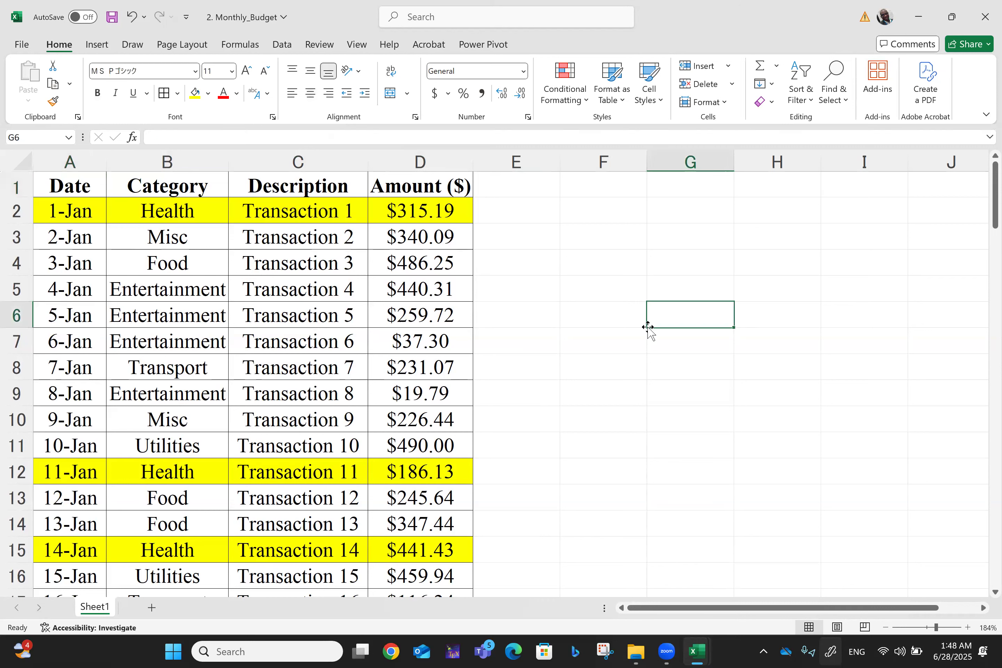
{"action": "left_click", "coordinate": [175, 189]}
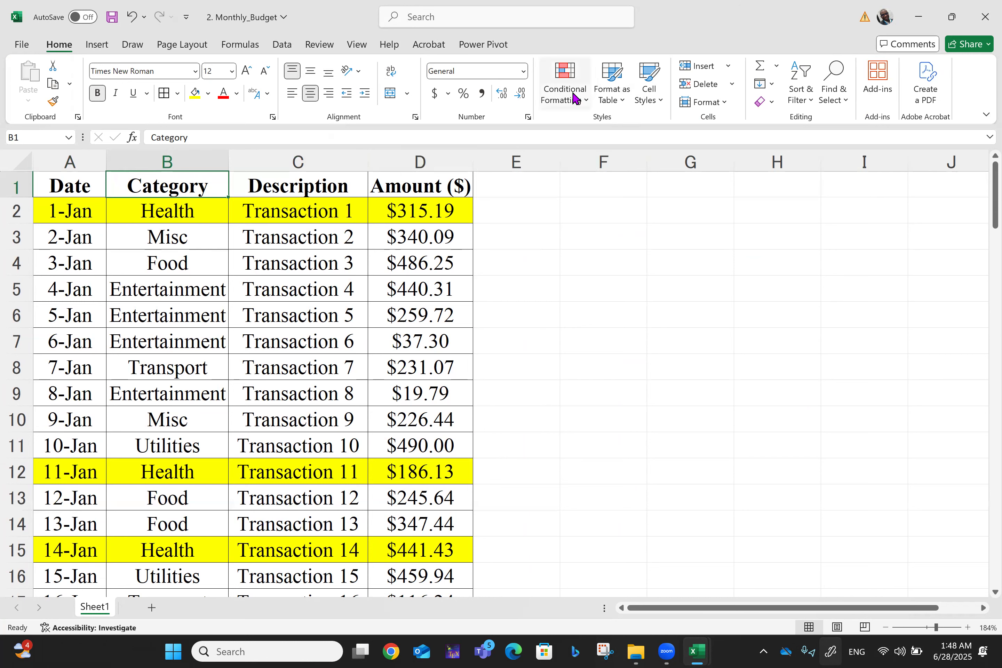
{"action": "left_click", "coordinate": [578, 102]}
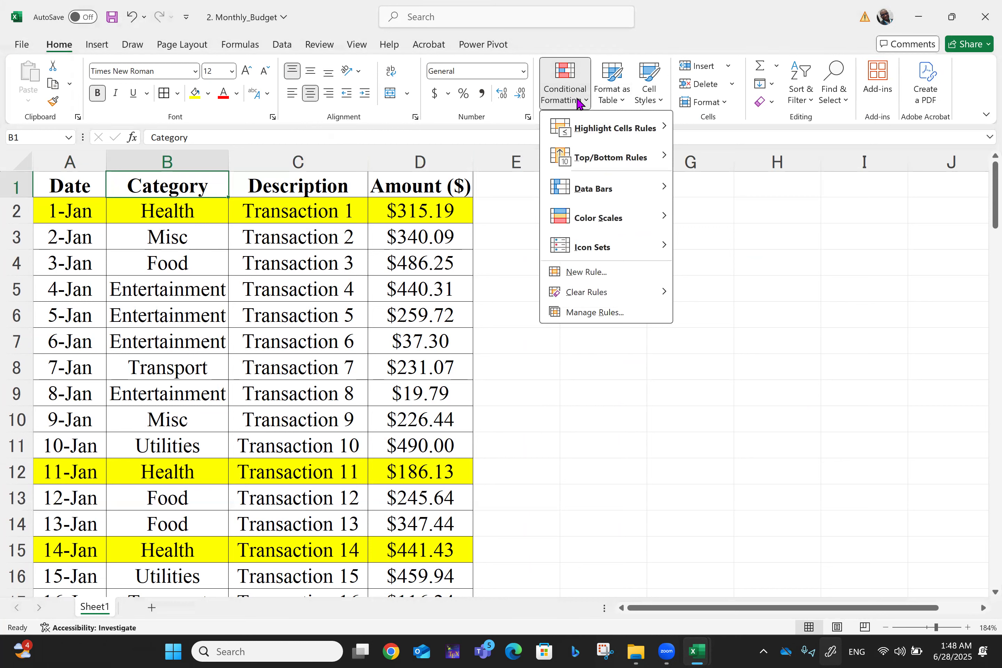
{"action": "mouse_move", "coordinate": [602, 134]}
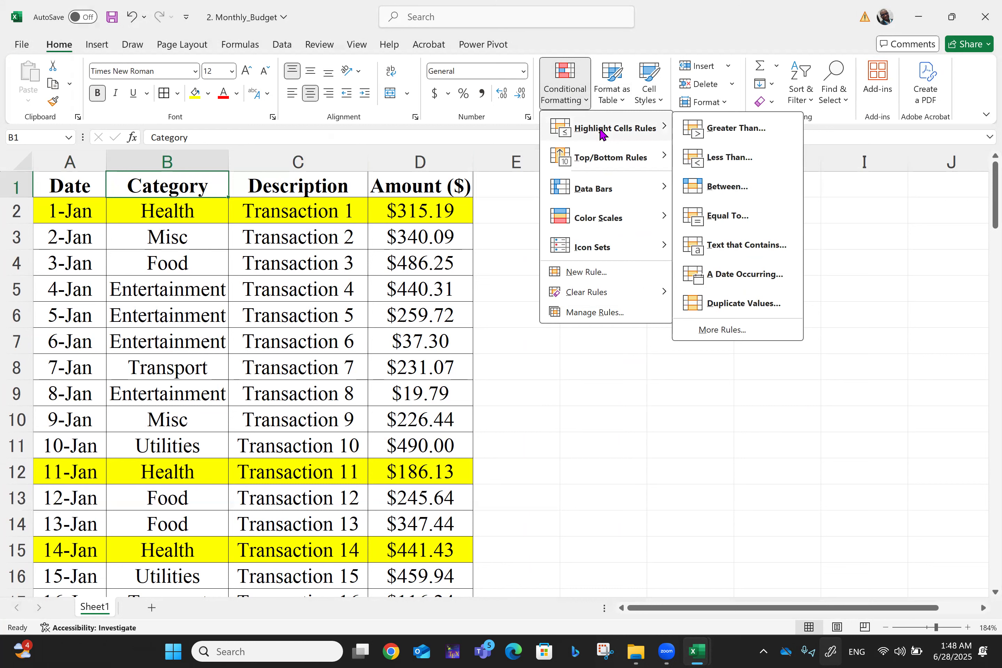
{"action": "left_click", "coordinate": [739, 214]}
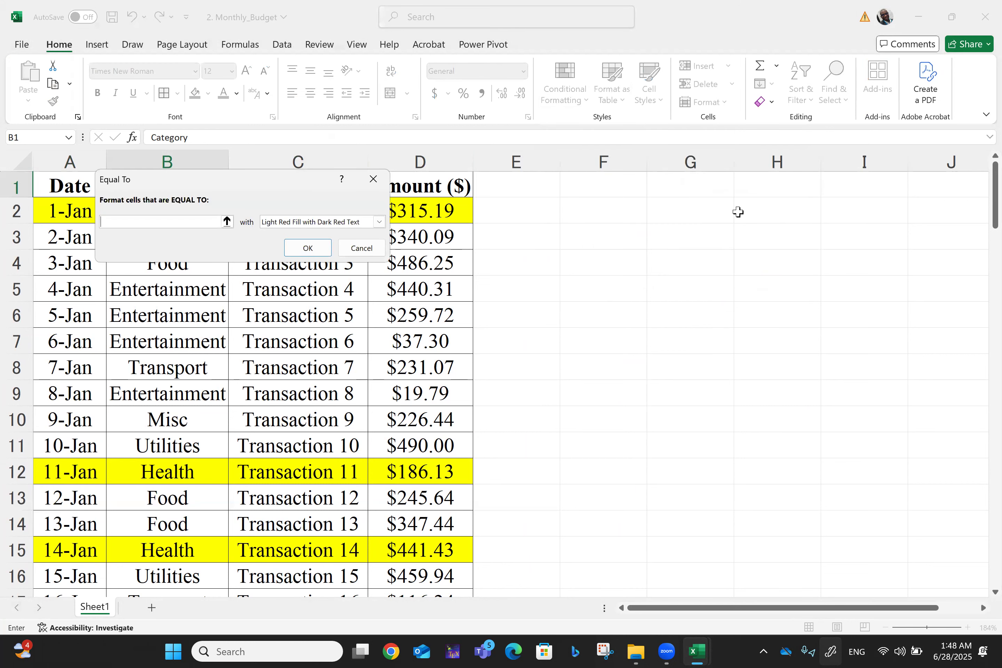
{"action": "type", "text": "Health"}
{"action": "left_click", "coordinate": [308, 250]}
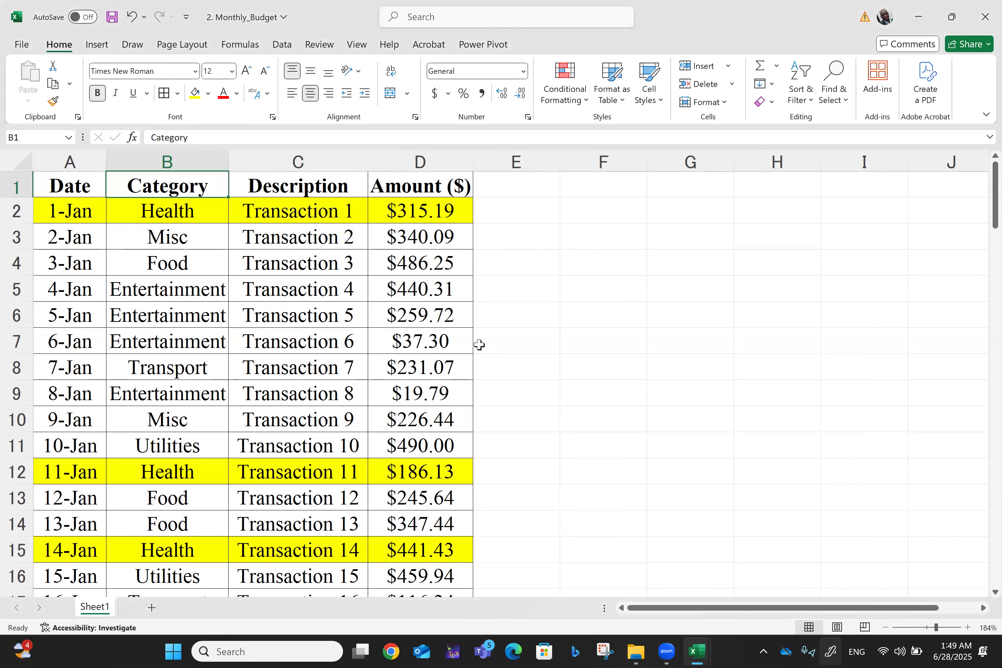
Step: Check the Category column from the header through row 101 for conditional highlighting on the Health entries
{"action": "scroll", "coordinate": [480, 345], "scroll_direction": "down", "scroll_amount": 6}
{"action": "scroll", "coordinate": [480, 344], "scroll_direction": "down", "scroll_amount": 5}
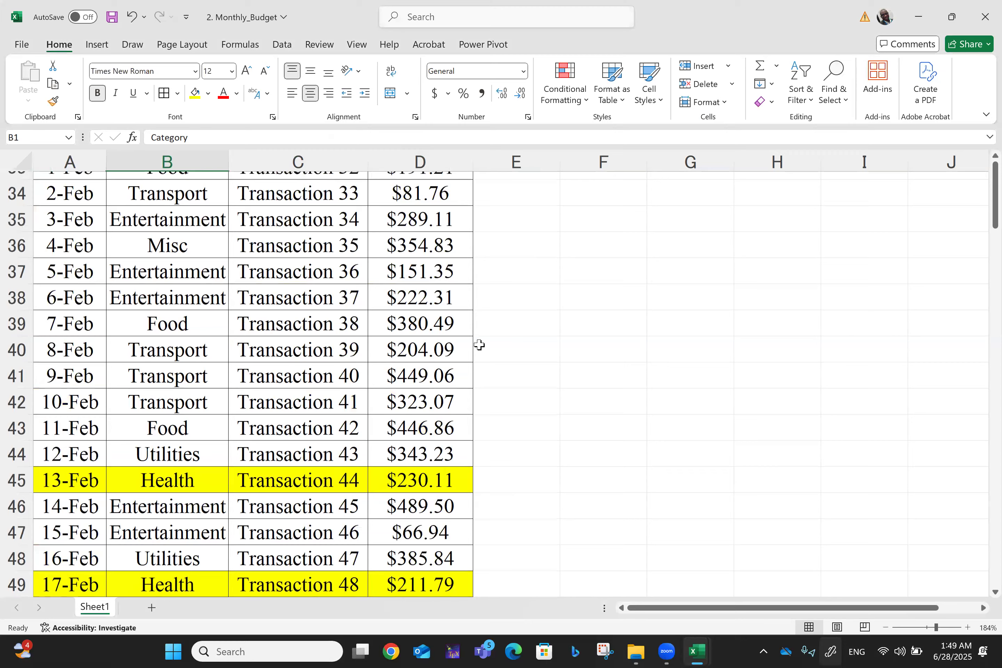
{"action": "scroll", "coordinate": [480, 345], "scroll_direction": "down", "scroll_amount": 10}
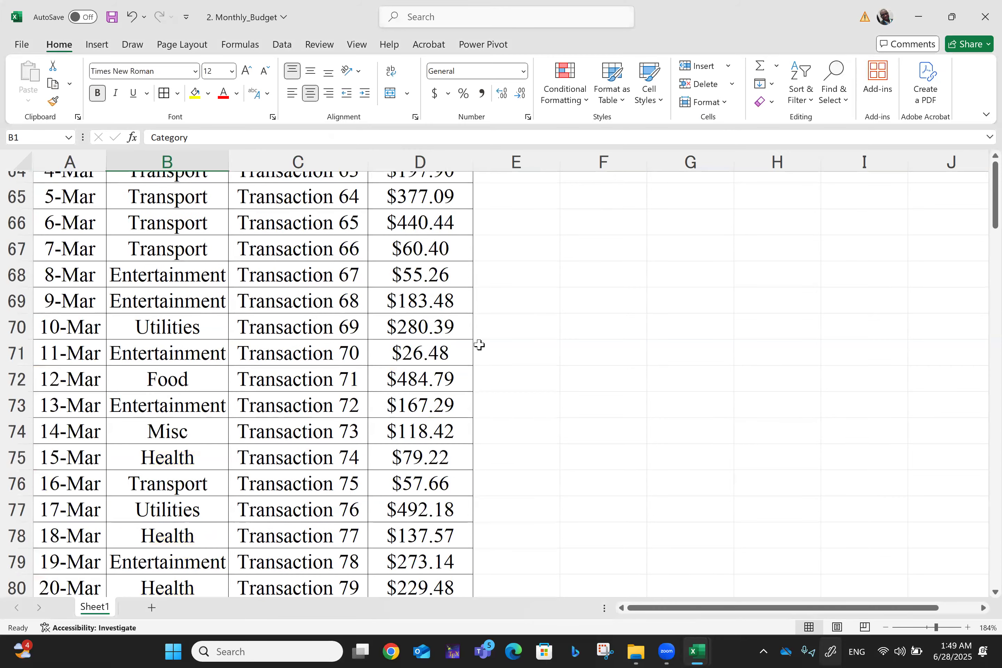
{"action": "scroll", "coordinate": [480, 345], "scroll_direction": "down", "scroll_amount": 6}
{"action": "scroll", "coordinate": [480, 345], "scroll_direction": "down", "scroll_amount": 2}
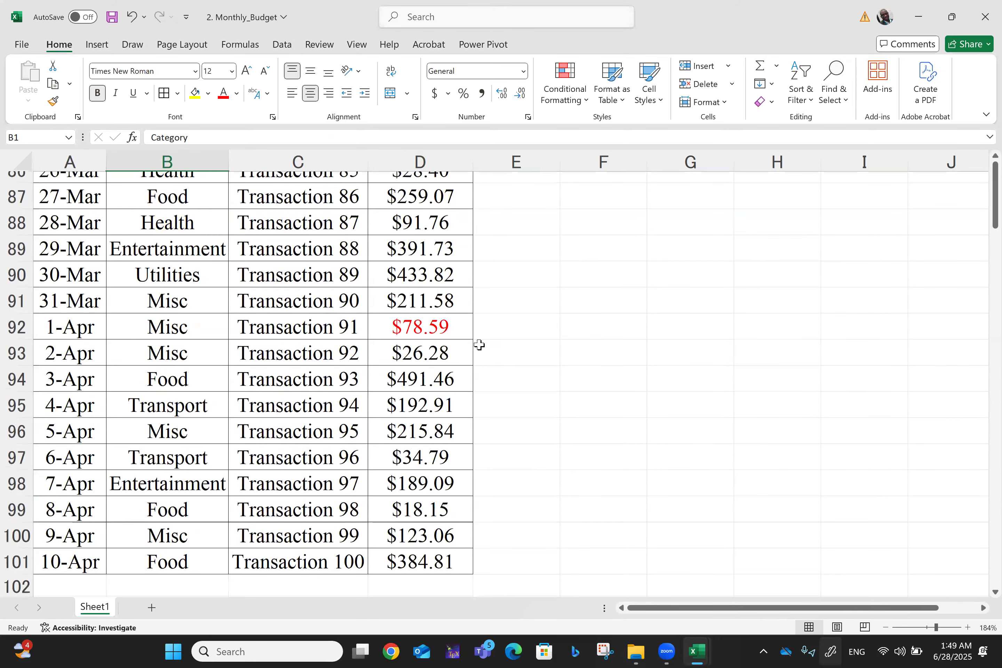
{"action": "scroll", "coordinate": [480, 345], "scroll_direction": "up", "scroll_amount": 4}
{"action": "scroll", "coordinate": [480, 345], "scroll_direction": "right", "scroll_amount": 1}
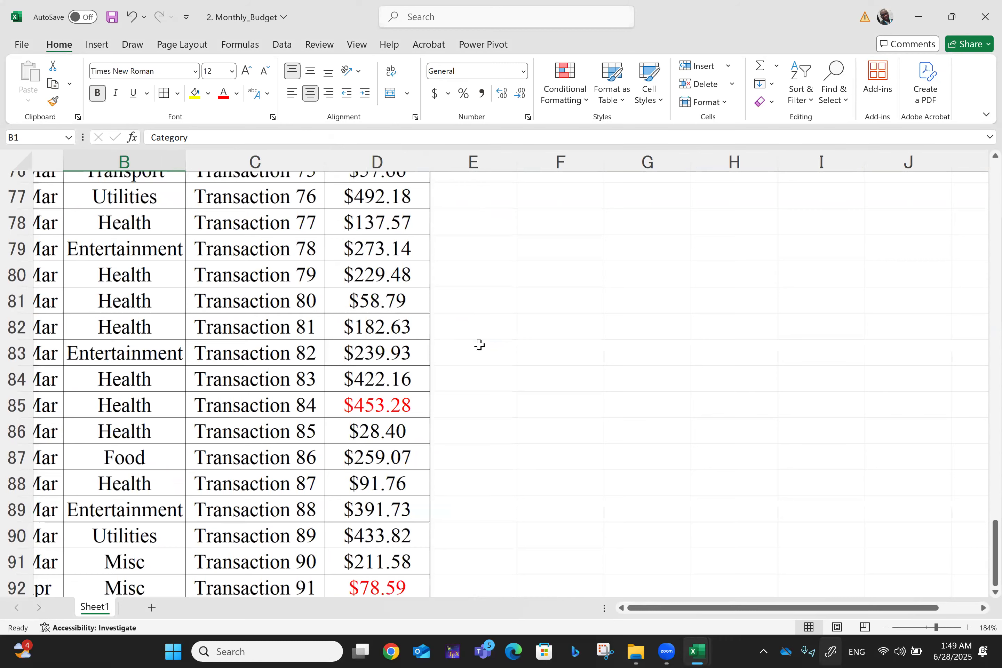
{"action": "scroll", "coordinate": [480, 345], "scroll_direction": "up", "scroll_amount": 20}
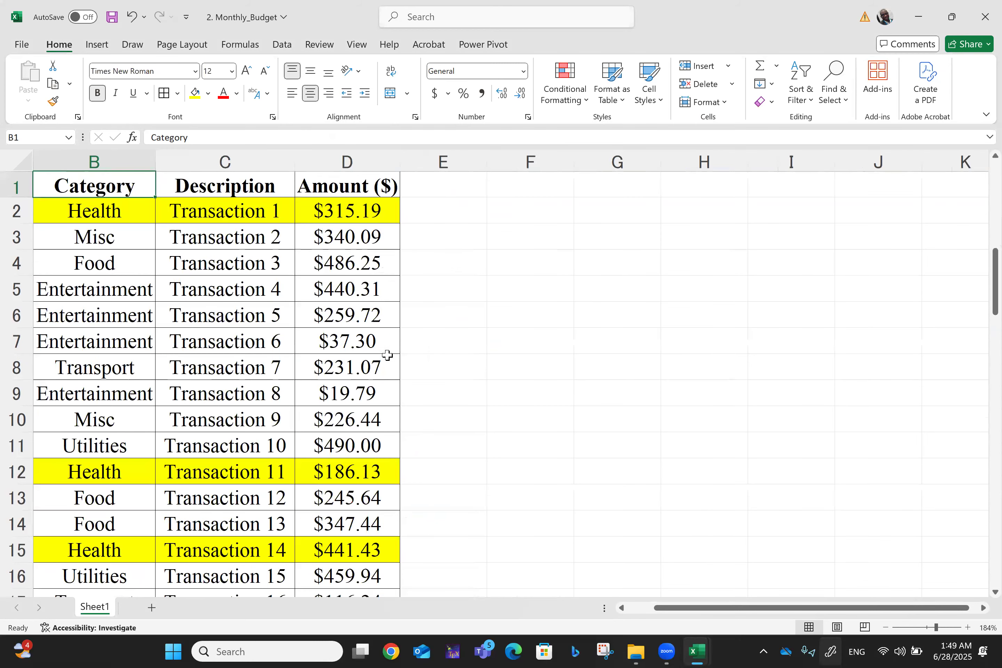
{"action": "scroll", "coordinate": [290, 305], "scroll_direction": "left", "scroll_amount": 2}
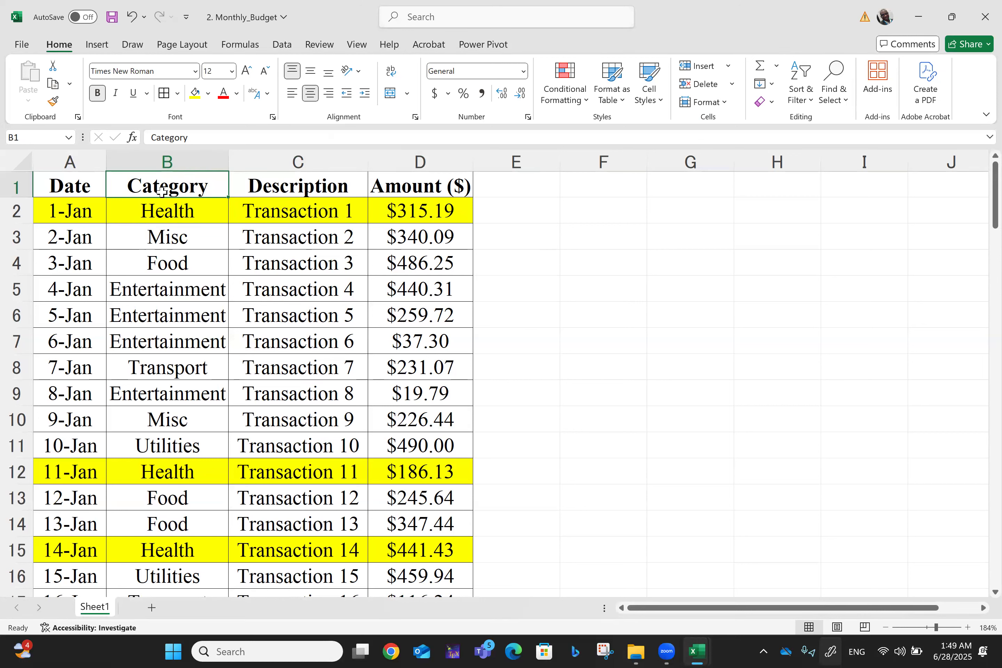
Step: Conditionally format Category cells B2 to B101 that are equal to Health with Light Red Fill with Dark Red Text
{"action": "key", "text": "shift+Down"}
{"action": "key", "text": "shift+Up"}
{"action": "key", "text": "Down"}
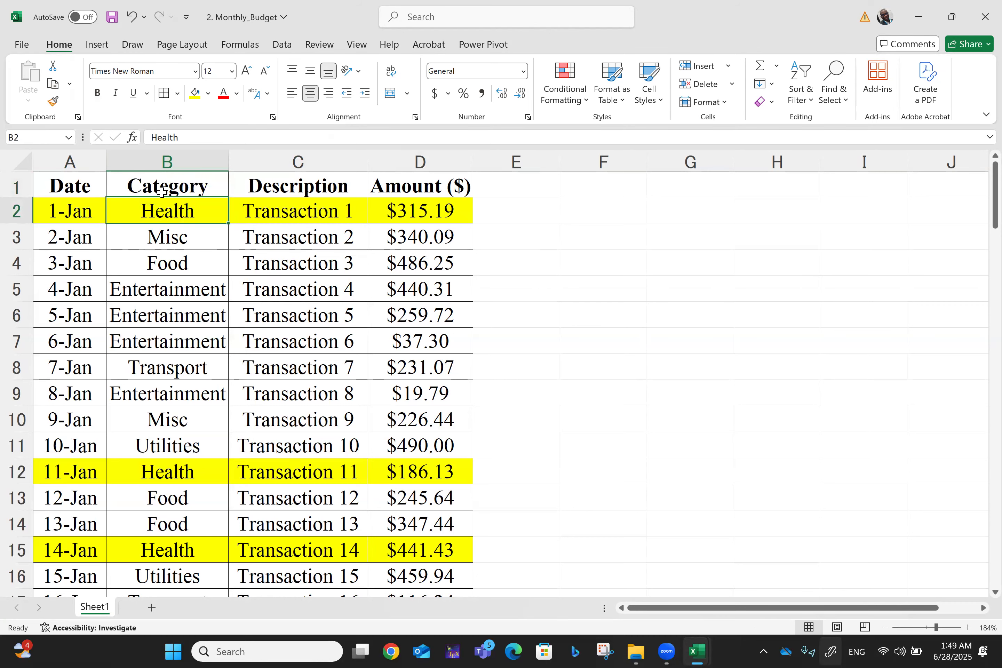
{"action": "key", "text": "shift+Down"}
{"action": "key", "text": "shift+Down"}
{"action": "key", "text": "shift+Down"}
{"action": "key", "text": "shift+Down"}
{"action": "key", "text": "shift+Down"}
{"action": "key", "text": "shift+Down"}
{"action": "key", "text": "shift+Down"}
{"action": "key", "text": "shift+Down"}
{"action": "key", "text": "shift+Down"}
{"action": "key", "text": "shift+Down"}
{"action": "key", "text": "shift+Down"}
{"action": "key", "text": "shift+Down"}
{"action": "key", "text": "shift+Down"}
{"action": "key", "text": "shift+Down"}
{"action": "key", "text": "shift+Down"}
{"action": "key", "text": "shift+Down"}
{"action": "key", "text": "shift+Down"}
{"action": "key", "text": "shift+Down"}
{"action": "key", "text": "shift+Down"}
{"action": "key", "text": "shift+Down"}
{"action": "key", "text": "shift+Down"}
{"action": "key", "text": "shift+Down"}
{"action": "key", "text": "shift+Down"}
{"action": "key", "text": "shift+Down"}
{"action": "key", "text": "shift+Down"}
{"action": "key", "text": "shift+Down"}
{"action": "key", "text": "shift+Down"}
{"action": "key", "text": "shift+Down"}
{"action": "key", "text": "shift+Down"}
{"action": "key", "text": "shift+Down"}
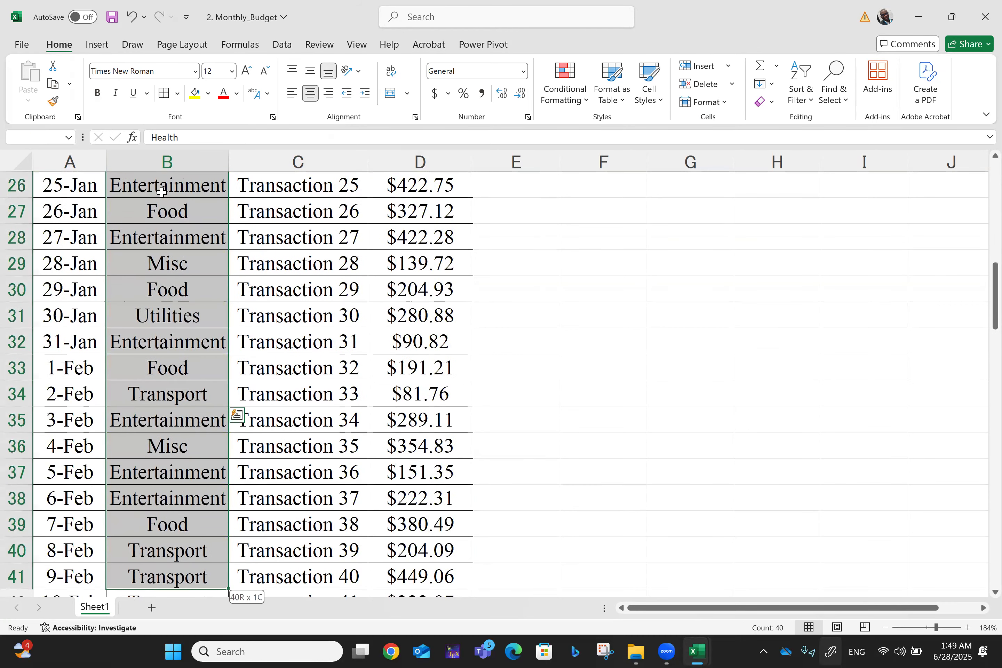
{"action": "key", "text": "shift+Down"}
{"action": "key", "text": "shift+Down"}
{"action": "key", "text": "shift+Down"}
{"action": "key", "text": "shift+Down"}
{"action": "key", "text": "shift+Down"}
{"action": "key", "text": "shift+Down"}
{"action": "key", "text": "shift+Down"}
{"action": "key", "text": "shift+Down"}
{"action": "key", "text": "shift+Down"}
{"action": "key", "text": "shift+Down"}
{"action": "key", "text": "shift+Down"}
{"action": "key", "text": "shift+Down"}
{"action": "key", "text": "shift+Down"}
{"action": "key", "text": "shift+Down"}
{"action": "key", "text": "shift+Down"}
{"action": "key", "text": "shift+Down"}
{"action": "key", "text": "shift+Down"}
{"action": "key", "text": "shift+Down"}
{"action": "key", "text": "shift+Down"}
{"action": "key", "text": "shift+Down"}
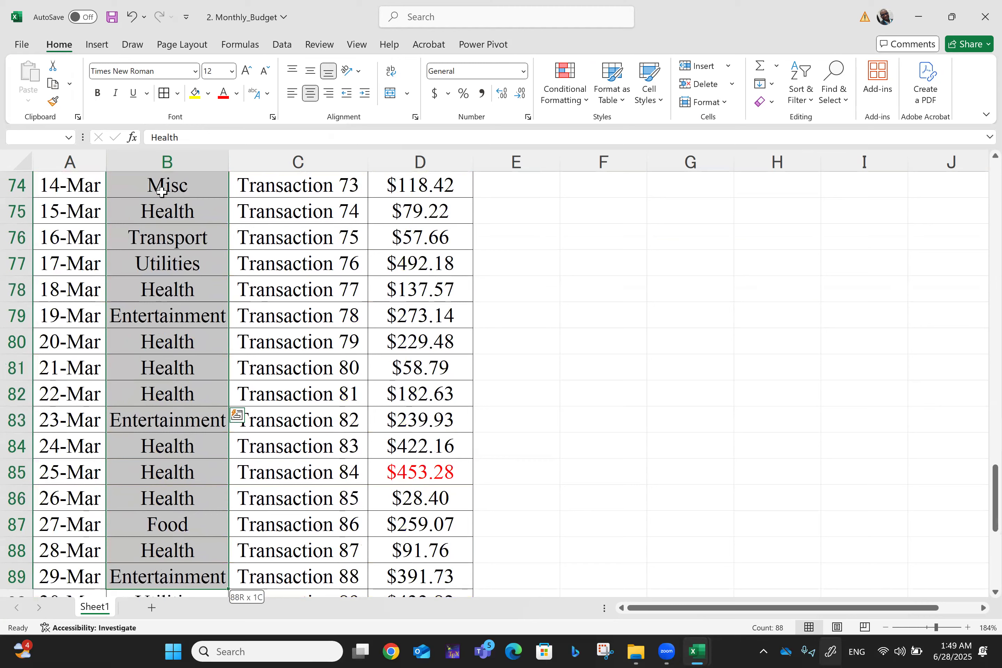
{"action": "left_click_drag", "start_coordinate": [161, 192], "coordinate": [181, 475]}
{"action": "left_click", "coordinate": [569, 101]}
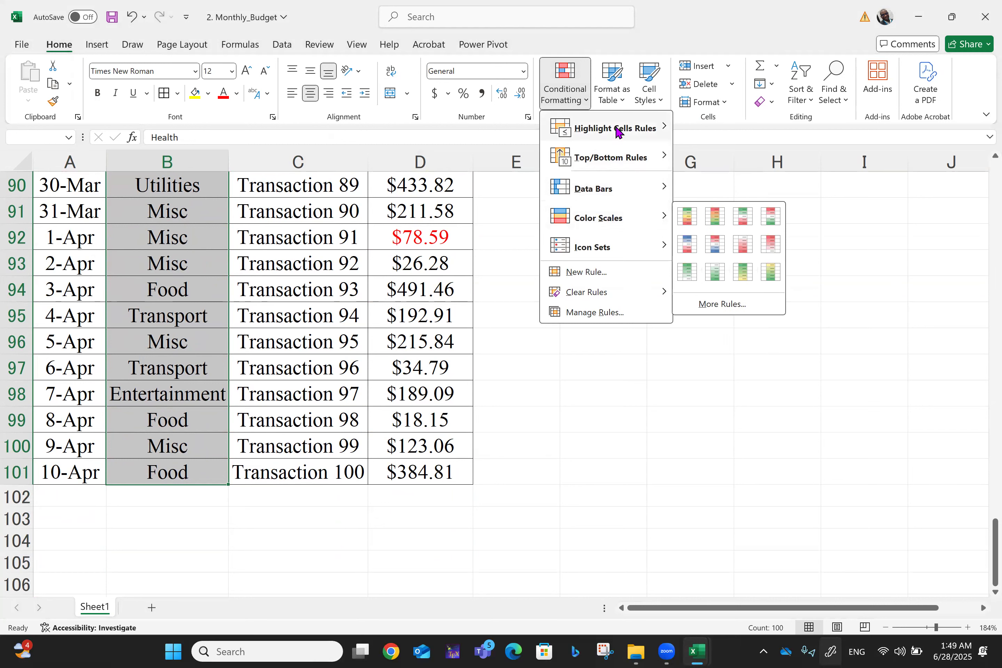
{"action": "mouse_move", "coordinate": [619, 129]}
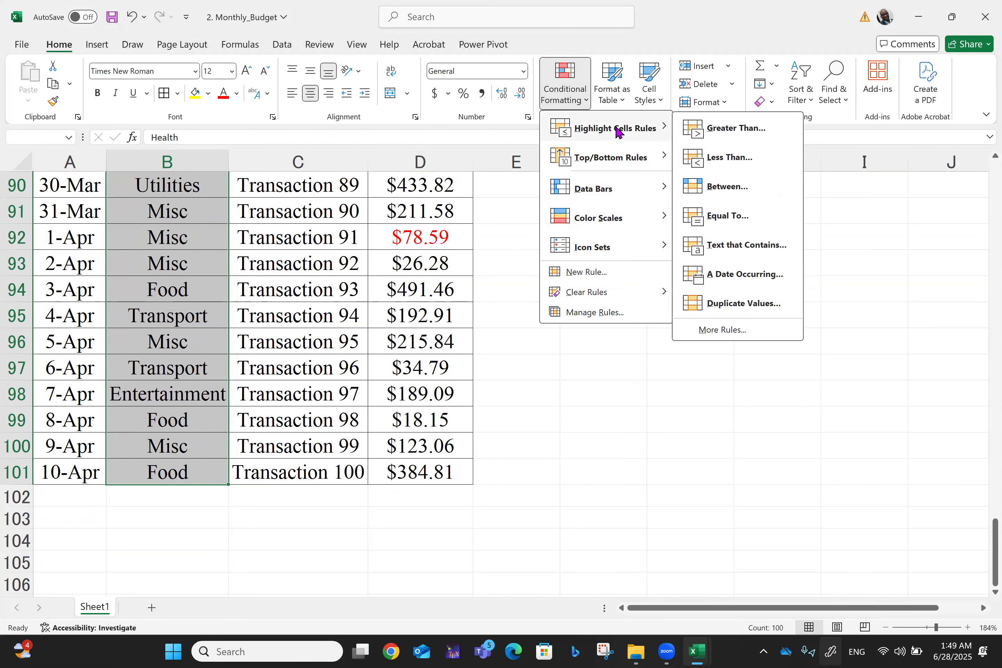
{"action": "left_click", "coordinate": [729, 215]}
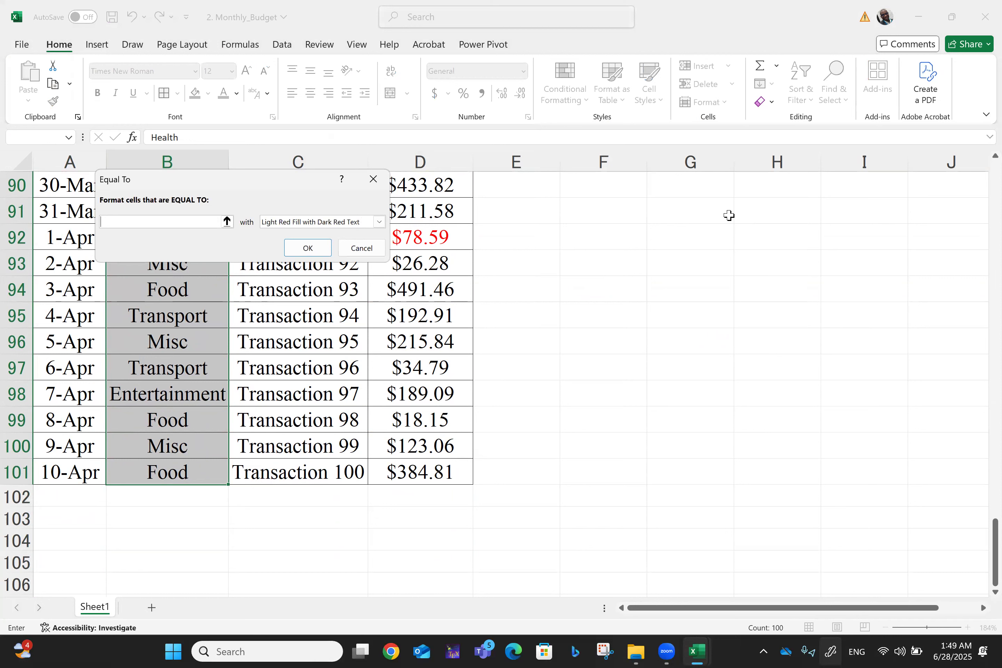
{"action": "type", "text": "Health"}
{"action": "left_click", "coordinate": [321, 249]}
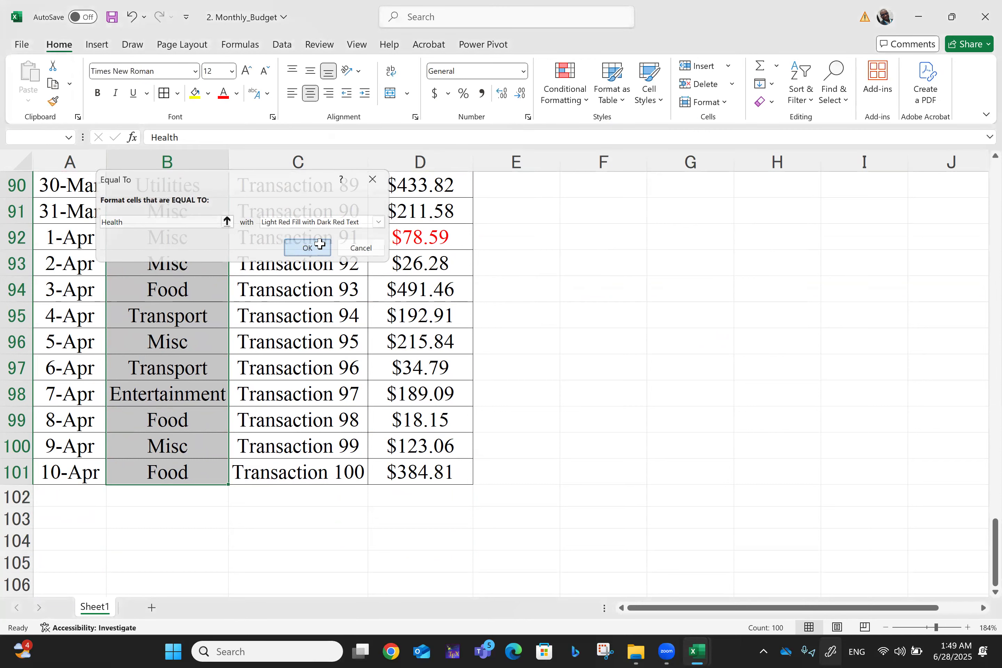
Step: Review the conditional highlighting of Health entries down the whole Category column past row 101 and back up to header cell B1
{"action": "key", "text": "ctrl+Up"}
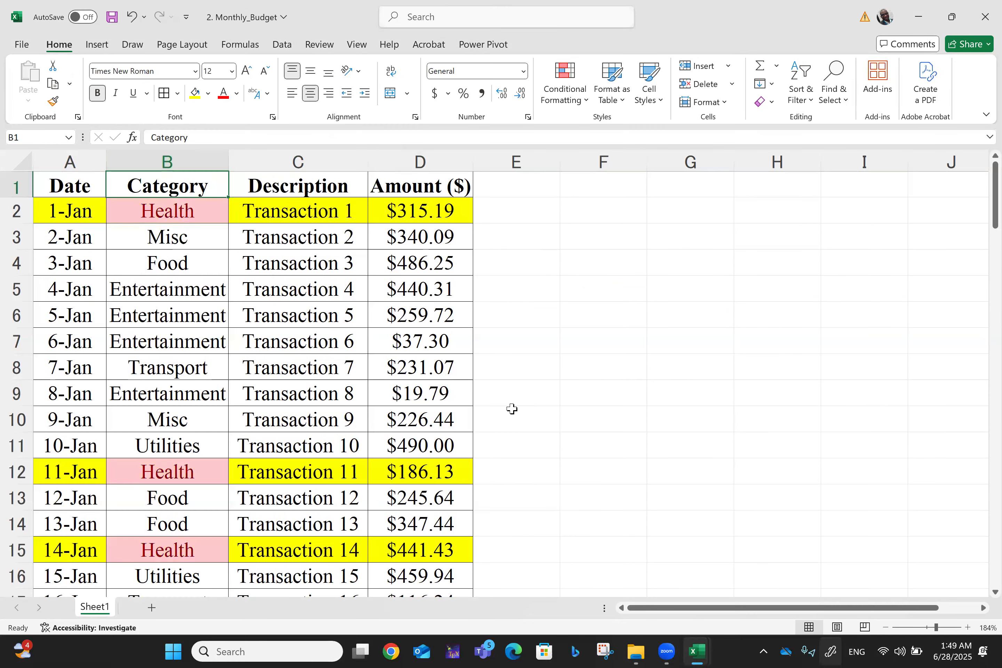
{"action": "key", "text": "Down"}
{"action": "key", "text": "Down"}
{"action": "key", "text": "Down"}
{"action": "key", "text": "Down"}
{"action": "key", "text": "Down"}
{"action": "key", "text": "Down"}
{"action": "key", "text": "Down"}
{"action": "key", "text": "Down"}
{"action": "key", "text": "Down"}
{"action": "key", "text": "Down"}
{"action": "key", "text": "Down"}
{"action": "key", "text": "Down"}
{"action": "key", "text": "Down"}
{"action": "key", "text": "Down"}
{"action": "key", "text": "Down"}
{"action": "key", "text": "Down"}
{"action": "key", "text": "Down"}
{"action": "key", "text": "Down"}
{"action": "key", "text": "Down"}
{"action": "key", "text": "Down"}
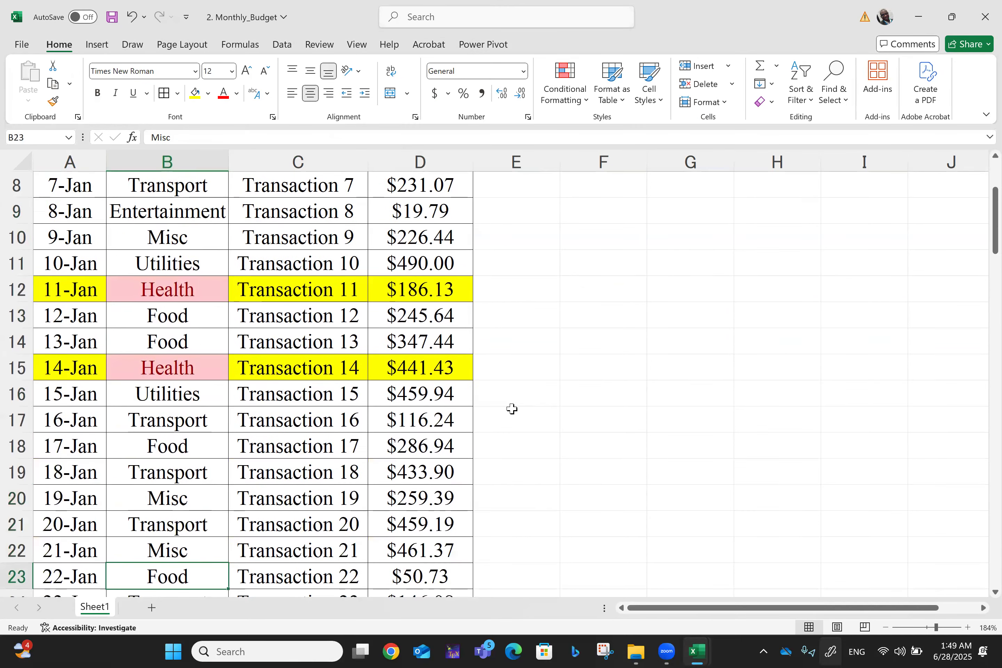
{"action": "key", "text": "Down"}
{"action": "key", "text": "Down"}
{"action": "key", "text": "Down"}
{"action": "key", "text": "Down"}
{"action": "key", "text": "Down"}
{"action": "key", "text": "Down"}
{"action": "key", "text": "Down"}
{"action": "key", "text": "Down"}
{"action": "key", "text": "Down"}
{"action": "key", "text": "Down"}
{"action": "key", "text": "Down"}
{"action": "key", "text": "Down"}
{"action": "key", "text": "Down"}
{"action": "key", "text": "Down"}
{"action": "key", "text": "Down"}
{"action": "key", "text": "Down"}
{"action": "key", "text": "Down"}
{"action": "key", "text": "Down"}
{"action": "key", "text": "Down"}
{"action": "key", "text": "Down"}
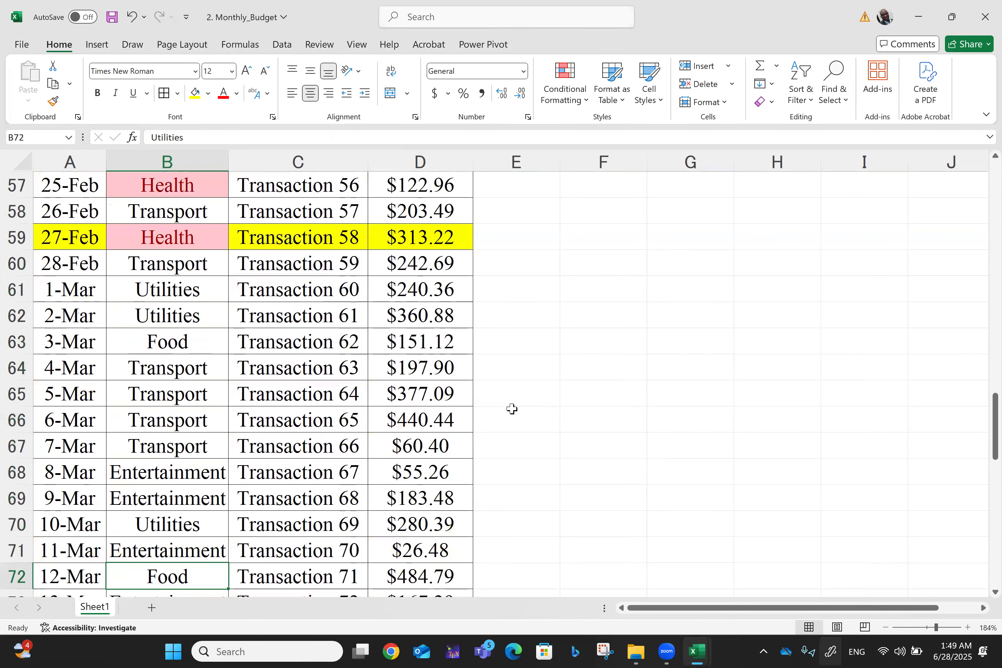
{"action": "key", "text": "Down"}
{"action": "key", "text": "Down"}
{"action": "key", "text": "Down"}
{"action": "key", "text": "Down"}
{"action": "key", "text": "Down"}
{"action": "key", "text": "Down"}
{"action": "key", "text": "Down"}
{"action": "key", "text": "Down"}
{"action": "key", "text": "Down"}
{"action": "key", "text": "Down"}
{"action": "key", "text": "Down"}
{"action": "key", "text": "Down"}
{"action": "key", "text": "Down"}
{"action": "key", "text": "Down"}
{"action": "key", "text": "Down"}
{"action": "key", "text": "Down"}
{"action": "key", "text": "Down"}
{"action": "key", "text": "Down"}
{"action": "key", "text": "Down"}
{"action": "key", "text": "Down"}
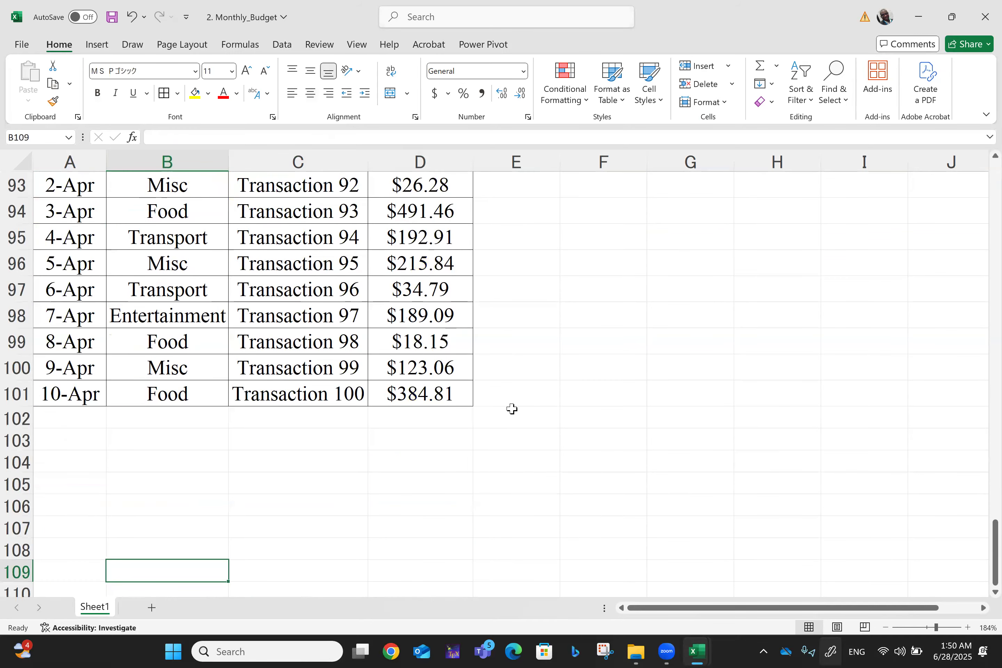
{"action": "key", "text": "Down"}
{"action": "key", "text": "Down"}
{"action": "key", "text": "Down"}
{"action": "key", "text": "Up"}
{"action": "key", "text": "Up"}
{"action": "key", "text": "Up"}
{"action": "key", "text": "Up"}
{"action": "key", "text": "Up"}
{"action": "key", "text": "Up"}
{"action": "key", "text": "Up"}
{"action": "key", "text": "Up"}
{"action": "key", "text": "Up"}
{"action": "key", "text": "Up"}
{"action": "key", "text": "Up"}
{"action": "key", "text": "Up"}
{"action": "key", "text": "Up"}
{"action": "key", "text": "Up"}
{"action": "key", "text": "Up"}
{"action": "key", "text": "Up"}
{"action": "key", "text": "Up"}
{"action": "key", "text": "Up"}
{"action": "key", "text": "Up"}
{"action": "key", "text": "Up"}
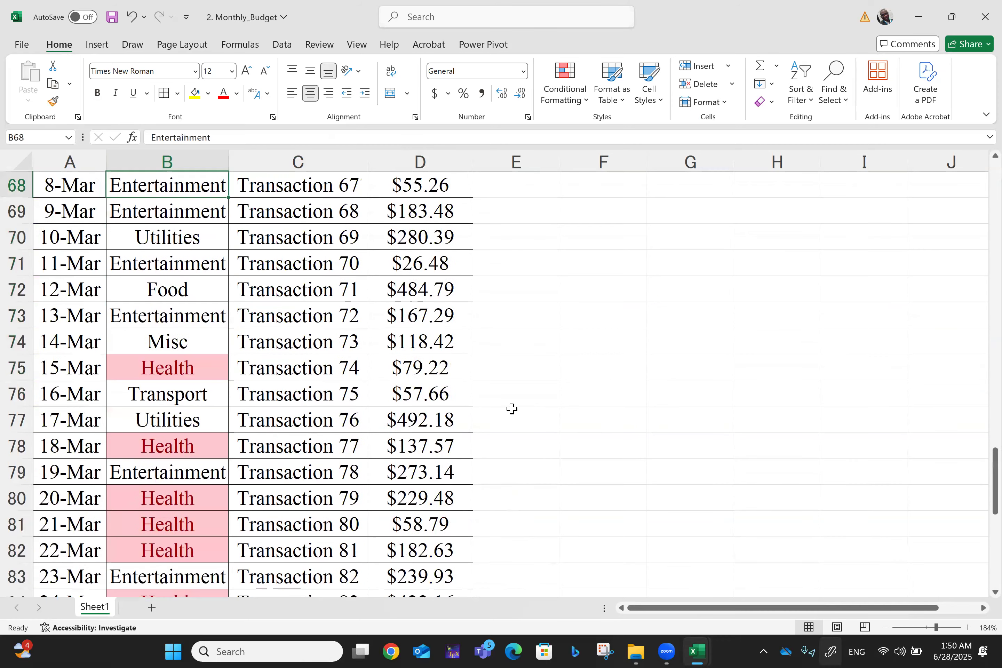
{"action": "key", "text": "Up"}
{"action": "key", "text": "Up"}
{"action": "key", "text": "Up"}
{"action": "key", "text": "Up"}
{"action": "key", "text": "Up"}
{"action": "key", "text": "Up"}
{"action": "key", "text": "Up"}
{"action": "key", "text": "Up"}
{"action": "key", "text": "Up"}
{"action": "key", "text": "Up"}
{"action": "key", "text": "Up"}
{"action": "key", "text": "Up"}
{"action": "key", "text": "Up"}
{"action": "key", "text": "Up"}
{"action": "key", "text": "Up"}
{"action": "key", "text": "Up"}
{"action": "key", "text": "Up"}
{"action": "key", "text": "Up"}
{"action": "key", "text": "Up"}
{"action": "key", "text": "Up"}
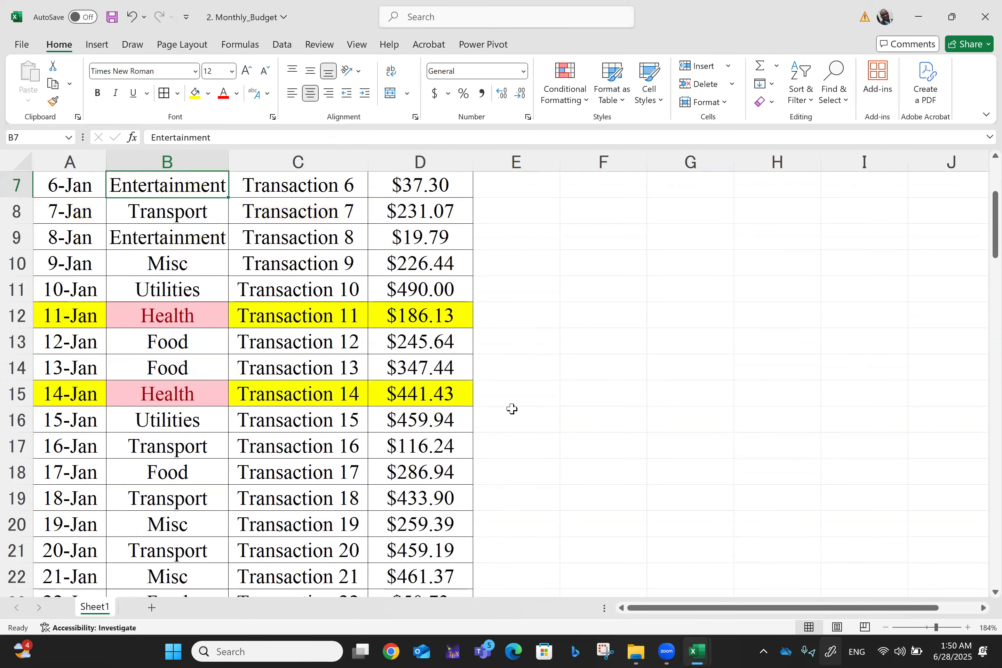
{"action": "key", "text": "Up"}
{"action": "key", "text": "Up"}
{"action": "key", "text": "Up"}
{"action": "key", "text": "Up"}
{"action": "key", "text": "Up"}
{"action": "key", "text": "Up"}
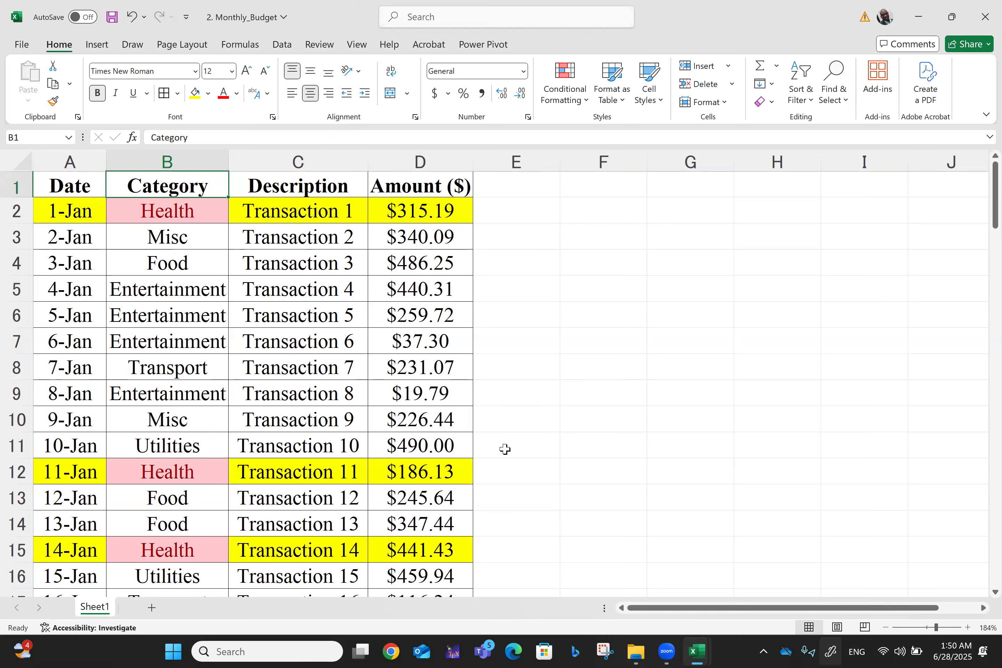
Step: Review the Amount column entries from the top rows past row 36 and back up to the header
{"action": "left_click", "coordinate": [447, 275]}
{"action": "key", "text": "Down"}
{"action": "key", "text": "Down"}
{"action": "key", "text": "Down"}
{"action": "key", "text": "Down"}
{"action": "key", "text": "Down"}
{"action": "key", "text": "Down"}
{"action": "key", "text": "Down"}
{"action": "key", "text": "Down"}
{"action": "key", "text": "Down"}
{"action": "key", "text": "Down"}
{"action": "key", "text": "Down"}
{"action": "key", "text": "Down"}
{"action": "key", "text": "Down"}
{"action": "key", "text": "Down"}
{"action": "key", "text": "Down"}
{"action": "key", "text": "Down"}
{"action": "key", "text": "Down"}
{"action": "key", "text": "Down"}
{"action": "key", "text": "Down"}
{"action": "key", "text": "Down"}
{"action": "key", "text": "Down"}
{"action": "key", "text": "Down"}
{"action": "key", "text": "Down"}
{"action": "key", "text": "Down"}
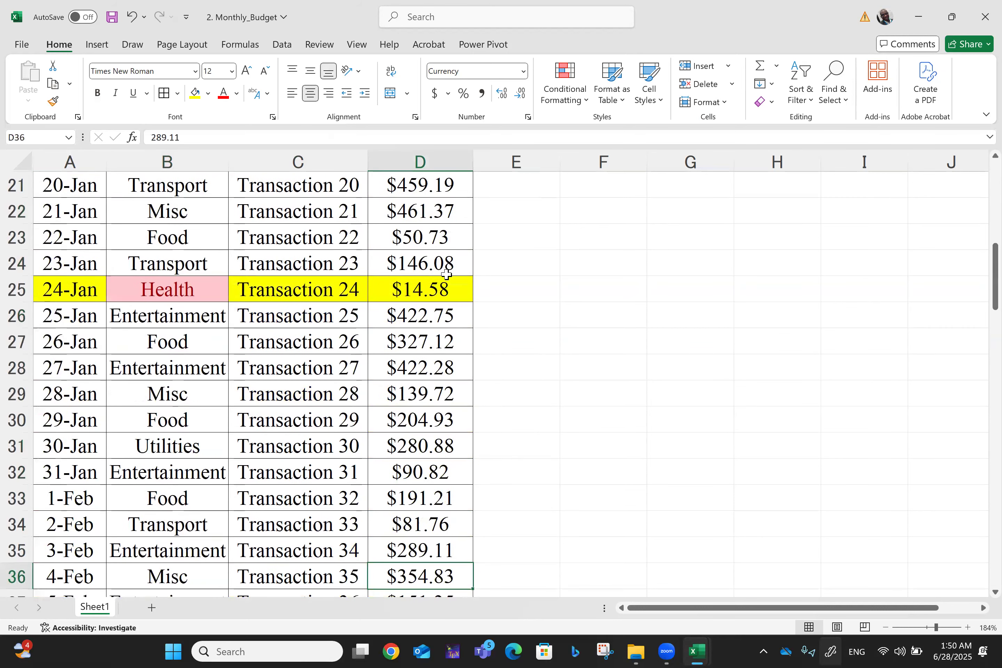
{"action": "key", "text": "Up"}
{"action": "key", "text": "Up"}
{"action": "key", "text": "Up"}
{"action": "key", "text": "Up"}
{"action": "key", "text": "Up"}
{"action": "key", "text": "Up"}
{"action": "key", "text": "Up"}
{"action": "key", "text": "Up"}
{"action": "key", "text": "Up"}
{"action": "key", "text": "Up"}
{"action": "key", "text": "Up"}
{"action": "key", "text": "Up"}
{"action": "key", "text": "Up"}
{"action": "key", "text": "Up"}
{"action": "key", "text": "Up"}
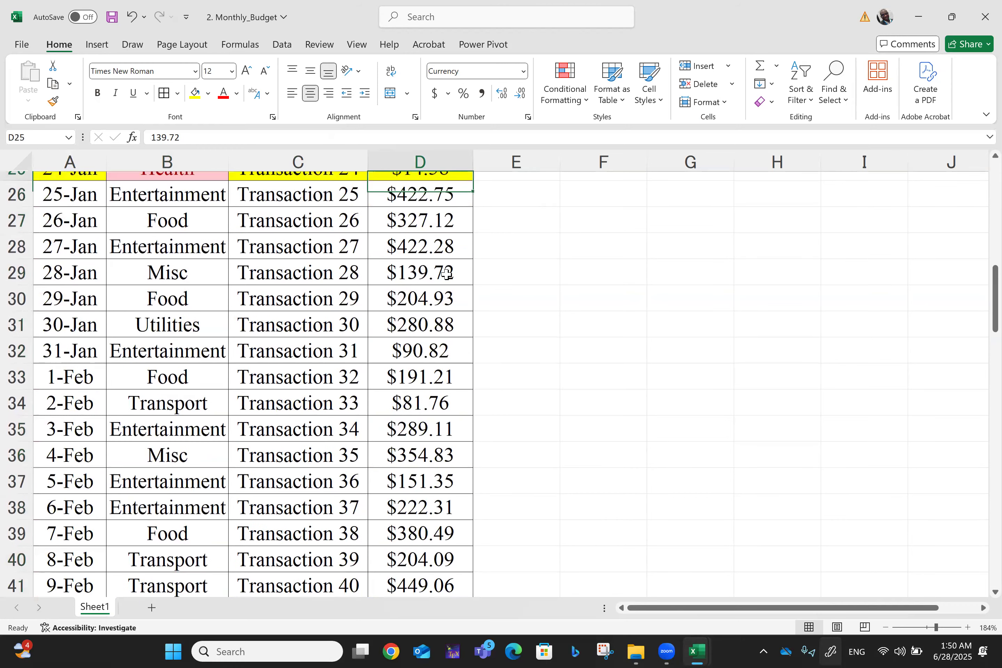
{"action": "key", "text": "Up"}
{"action": "key", "text": "Up"}
{"action": "key", "text": "Up"}
{"action": "key", "text": "Up"}
{"action": "key", "text": "Up"}
{"action": "key", "text": "Up"}
{"action": "key", "text": "Up"}
{"action": "key", "text": "Up"}
{"action": "key", "text": "Up"}
{"action": "key", "text": "Up"}
{"action": "key", "text": "Up"}
{"action": "key", "text": "Up"}
{"action": "key", "text": "Up"}
{"action": "key", "text": "Up"}
{"action": "key", "text": "Up"}
{"action": "key", "text": "Up"}
{"action": "key", "text": "Up"}
{"action": "key", "text": "Up"}
{"action": "key", "text": "Up"}
{"action": "key", "text": "Up"}
{"action": "key", "text": "Up"}
{"action": "key", "text": "Up"}
{"action": "key", "text": "Up"}
Step: Conditionally format Amount cells D2 to D101 that are greater than $400 with Red Border
{"action": "left_click_drag", "start_coordinate": [418, 207], "coordinate": [420, 207]}
{"action": "key", "text": "shift+Down"}
{"action": "key", "text": "shift+Down"}
{"action": "key", "text": "shift+Down"}
{"action": "key", "text": "shift+Down"}
{"action": "key", "text": "shift+Down"}
{"action": "key", "text": "shift+Down"}
{"action": "key", "text": "shift+Down"}
{"action": "key", "text": "shift+Down"}
{"action": "key", "text": "shift+Down"}
{"action": "key", "text": "shift+Down"}
{"action": "key", "text": "shift+Down"}
{"action": "key", "text": "shift+Down"}
{"action": "key", "text": "shift+Down"}
{"action": "key", "text": "shift+Down"}
{"action": "key", "text": "shift+Down"}
{"action": "key", "text": "shift+Down"}
{"action": "key", "text": "shift+Down"}
{"action": "key", "text": "shift+Down"}
{"action": "key", "text": "shift+Down"}
{"action": "key", "text": "shift+Down"}
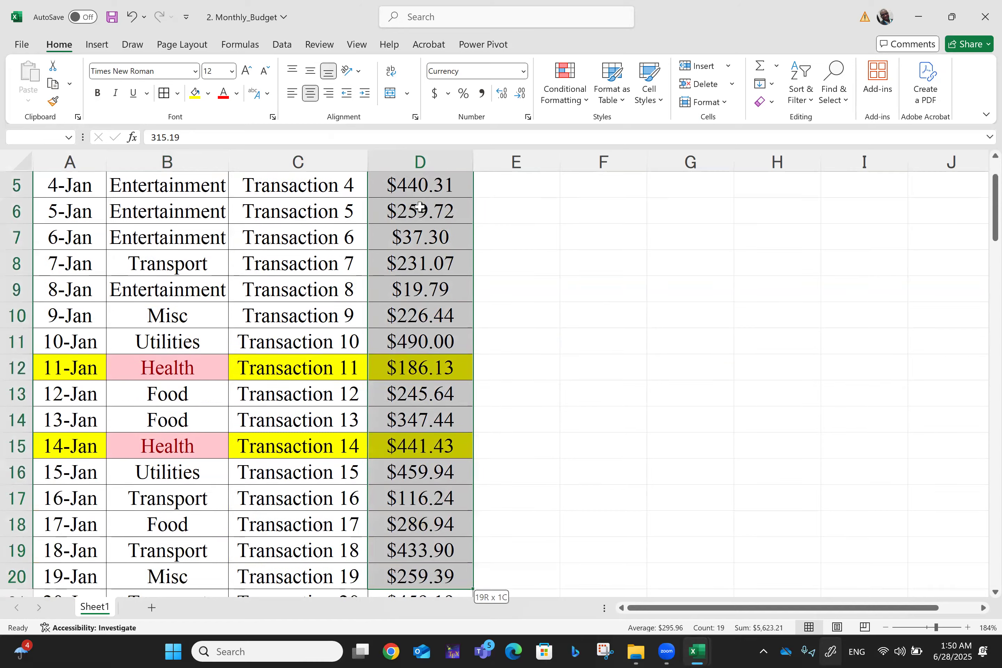
{"action": "key", "text": "shift+Down"}
{"action": "key", "text": "shift+Down"}
{"action": "key", "text": "shift+Down"}
{"action": "key", "text": "shift+Down"}
{"action": "key", "text": "shift+Down"}
{"action": "key", "text": "shift+Down"}
{"action": "key", "text": "shift+Down"}
{"action": "key", "text": "shift+Down"}
{"action": "key", "text": "shift+Down"}
{"action": "key", "text": "shift+Down"}
{"action": "key", "text": "shift+Down"}
{"action": "key", "text": "shift+Down"}
{"action": "key", "text": "shift+Down"}
{"action": "key", "text": "shift+Down"}
{"action": "key", "text": "shift+Down"}
{"action": "key", "text": "shift+Down"}
{"action": "key", "text": "shift+Down"}
{"action": "key", "text": "shift+Down"}
{"action": "key", "text": "shift+Down"}
{"action": "key", "text": "shift+Down"}
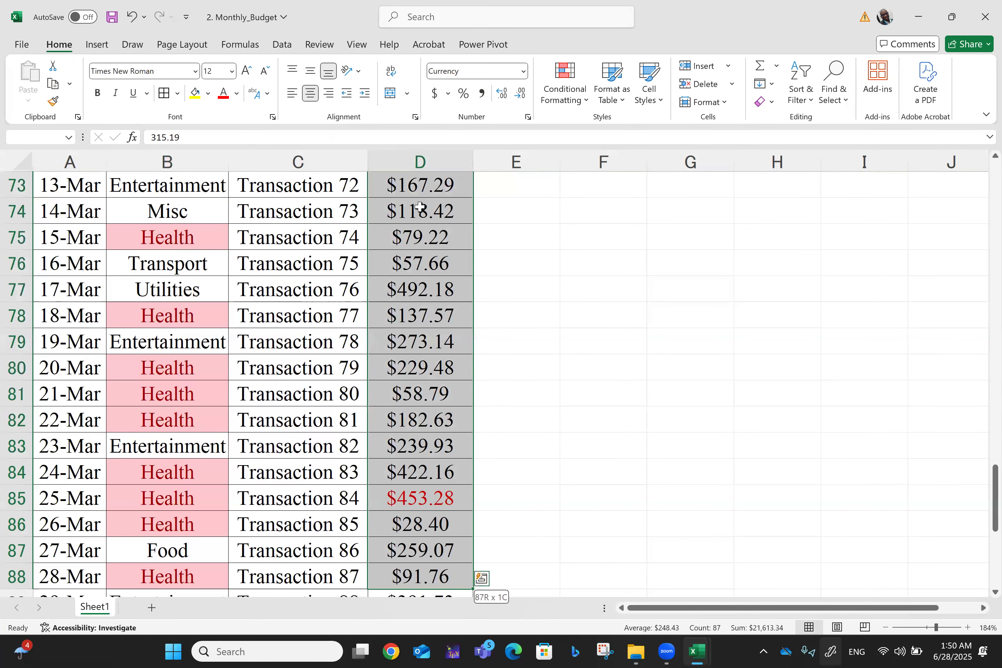
{"action": "key", "text": "shift+Down"}
{"action": "key", "text": "shift+Down"}
{"action": "key", "text": "shift+Down"}
{"action": "key", "text": "shift+Down"}
{"action": "key", "text": "shift+Down"}
{"action": "key", "text": "shift+Down"}
{"action": "key", "text": "shift+Down"}
{"action": "key", "text": "shift+Down"}
{"action": "key", "text": "shift+Down"}
{"action": "key", "text": "shift+Down"}
{"action": "key", "text": "shift+Down"}
{"action": "key", "text": "shift+Down"}
{"action": "key", "text": "shift+Down"}
{"action": "key", "text": "shift+Down"}
{"action": "key", "text": "shift+Down"}
{"action": "key", "text": "shift+Down"}
{"action": "key", "text": "shift+Down"}
{"action": "key", "text": "shift+Down"}
{"action": "key", "text": "shift+Down"}
{"action": "key", "text": "shift+Down"}
{"action": "key", "text": "shift+Up"}
{"action": "key", "text": "shift+Up"}
{"action": "key", "text": "shift+Up"}
{"action": "key", "text": "shift+Up"}
{"action": "key", "text": "shift+Up"}
{"action": "key", "text": "shift+Up"}
{"action": "key", "text": "shift+Up"}
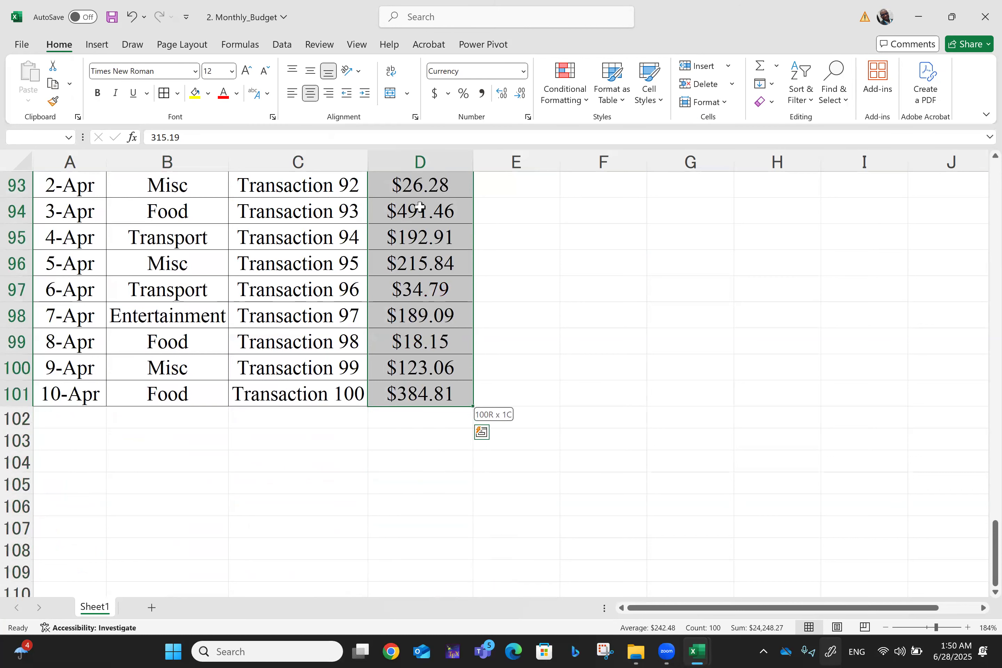
{"action": "left_click", "coordinate": [576, 92]}
{"action": "mouse_move", "coordinate": [610, 134]}
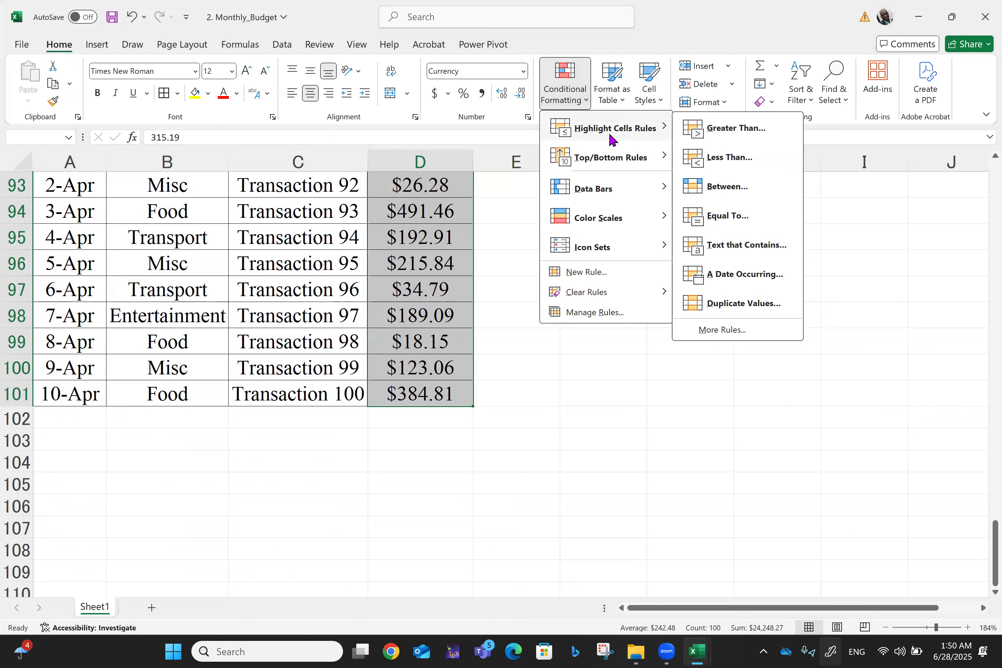
{"action": "left_click", "coordinate": [747, 134]}
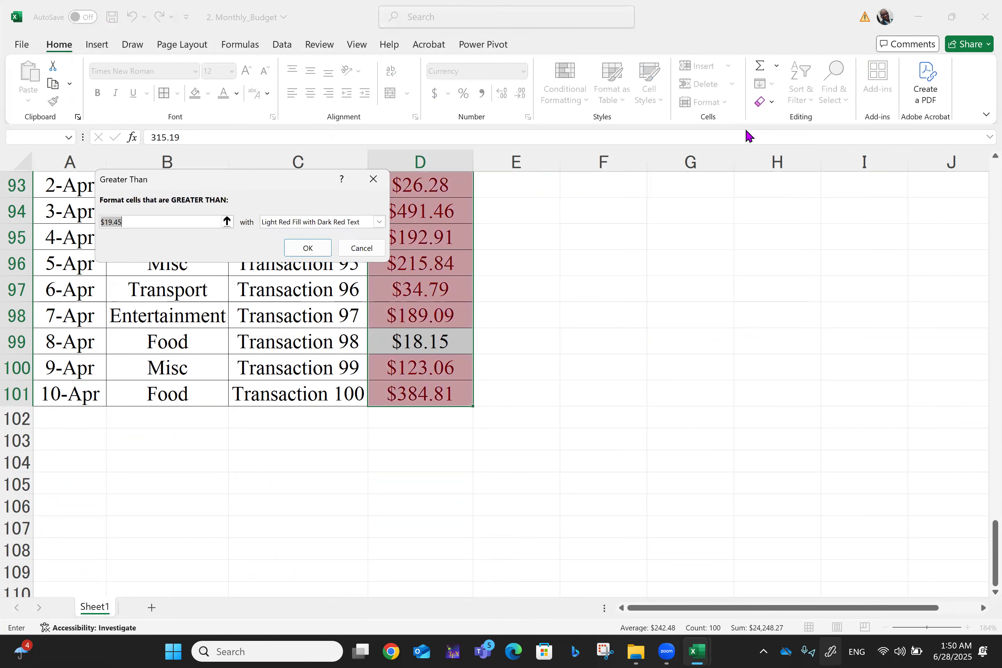
{"action": "key", "text": "Right"}
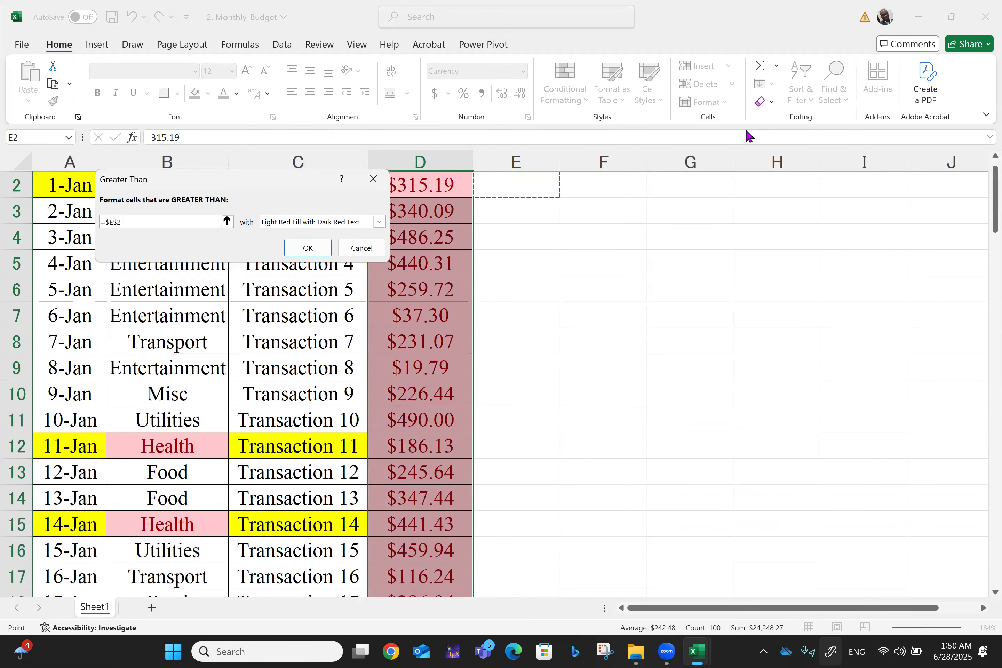
{"action": "key", "text": "BackSpace"}
{"action": "key", "text": "BackSpace"}
{"action": "key", "text": "BackSpace"}
{"action": "key", "text": "BackSpace"}
{"action": "key", "text": "BackSpace"}
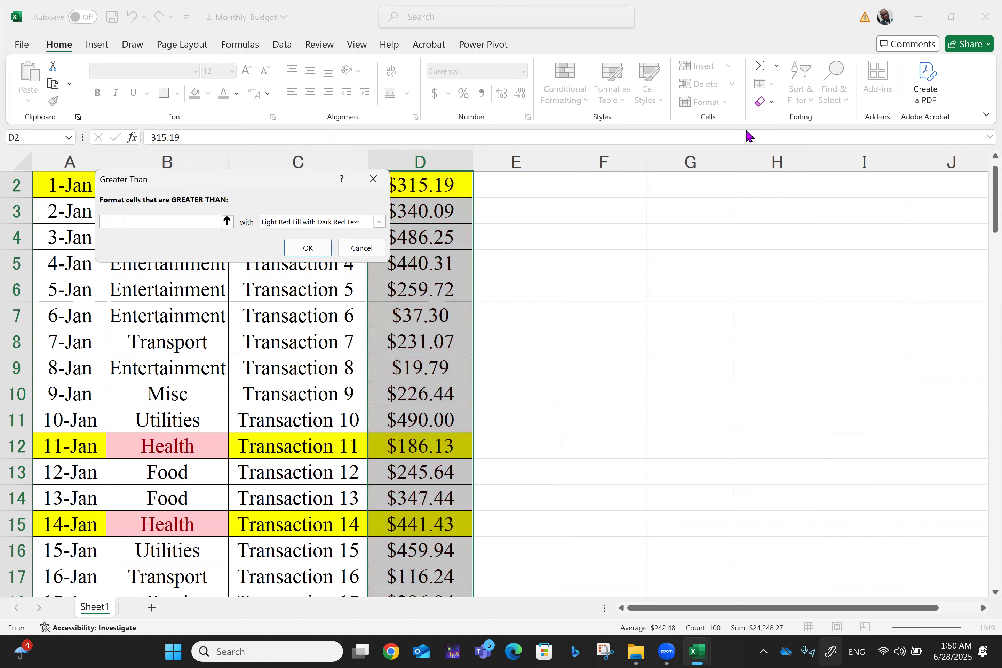
{"action": "type", "text": "$400"}
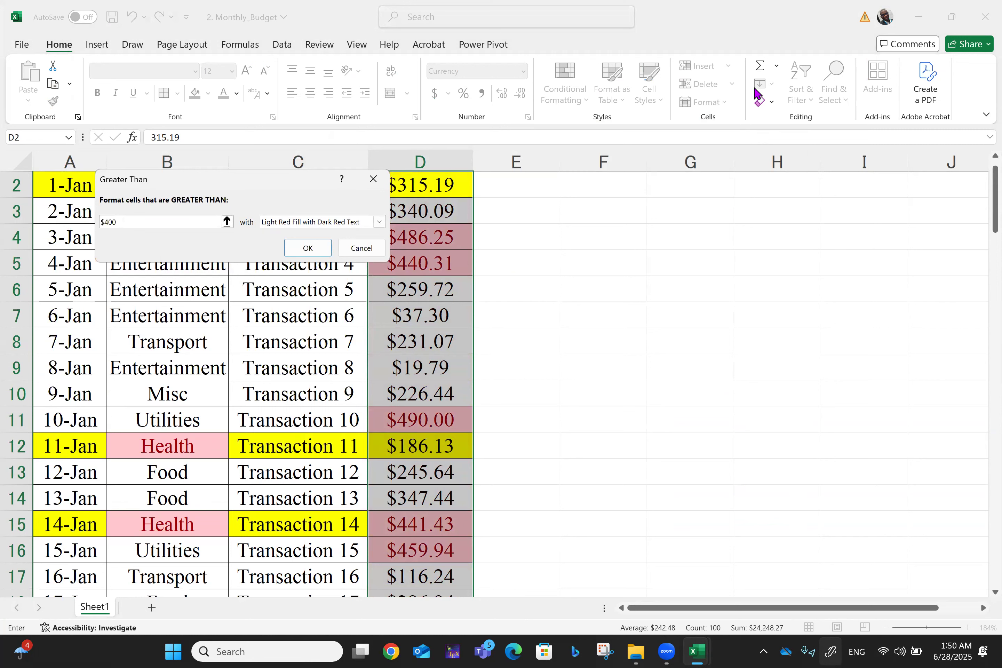
{"action": "left_click", "coordinate": [379, 222]}
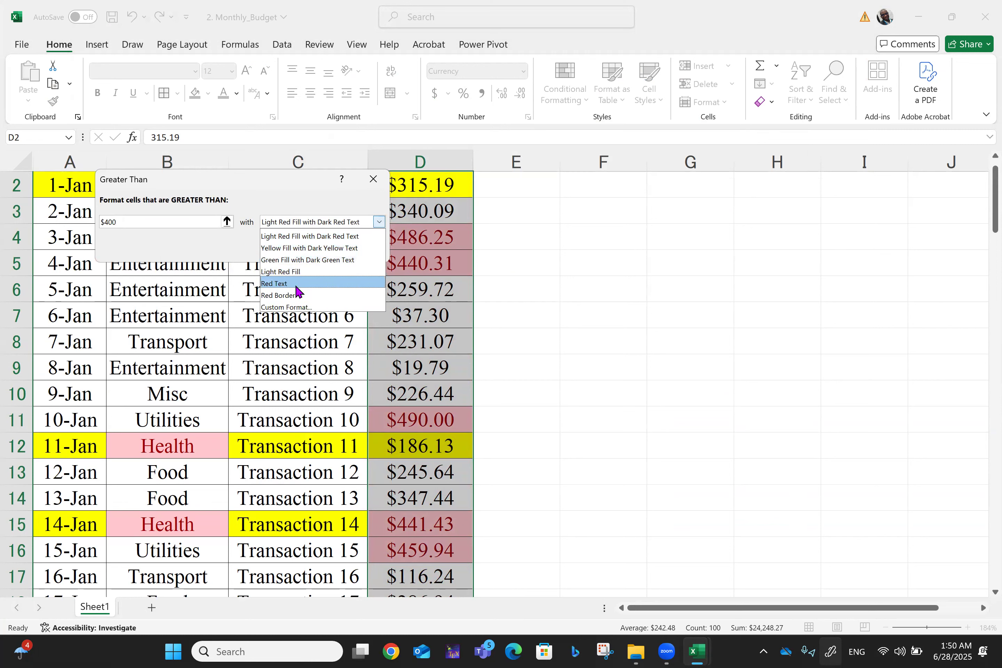
{"action": "key", "text": "Return"}
{"action": "left_click", "coordinate": [309, 251]}
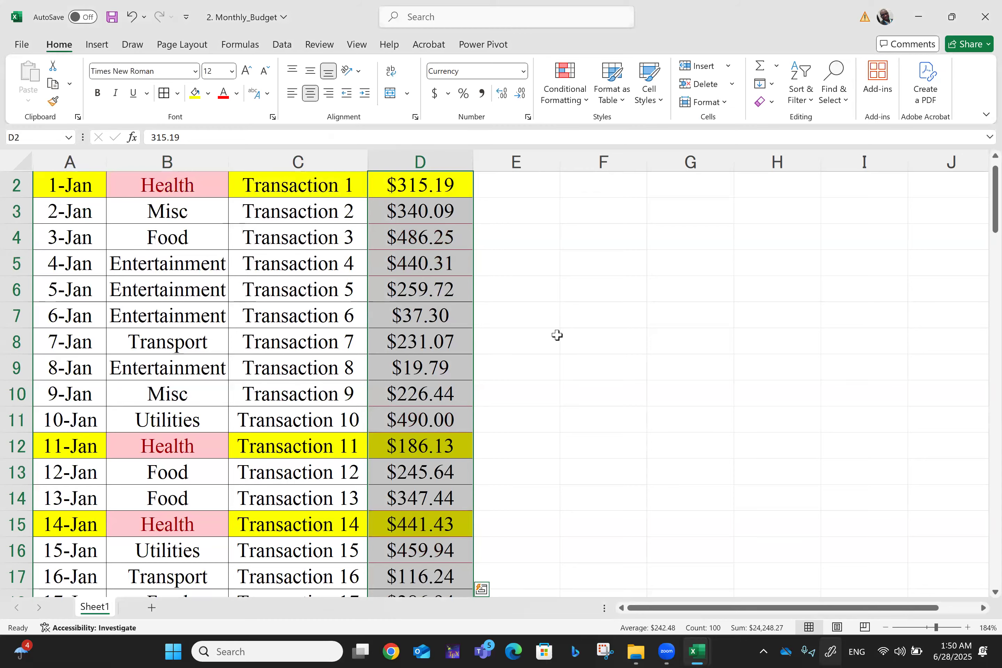
Step: Review the red borders on the Amount column entries down from the first rows and return to header cell D1
{"action": "scroll", "coordinate": [557, 335], "scroll_direction": "up", "scroll_amount": 1}
{"action": "key", "text": "Up"}
{"action": "key", "text": "Down"}
{"action": "key", "text": "Down"}
{"action": "key", "text": "Down"}
{"action": "key", "text": "Down"}
{"action": "key", "text": "Down"}
{"action": "key", "text": "Down"}
{"action": "key", "text": "Down"}
{"action": "key", "text": "Down"}
{"action": "key", "text": "Down"}
{"action": "key", "text": "Down"}
{"action": "key", "text": "Down"}
{"action": "key", "text": "Down"}
{"action": "key", "text": "Down"}
{"action": "key", "text": "Down"}
{"action": "key", "text": "Down"}
{"action": "key", "text": "Down"}
{"action": "key", "text": "Down"}
{"action": "key", "text": "Down"}
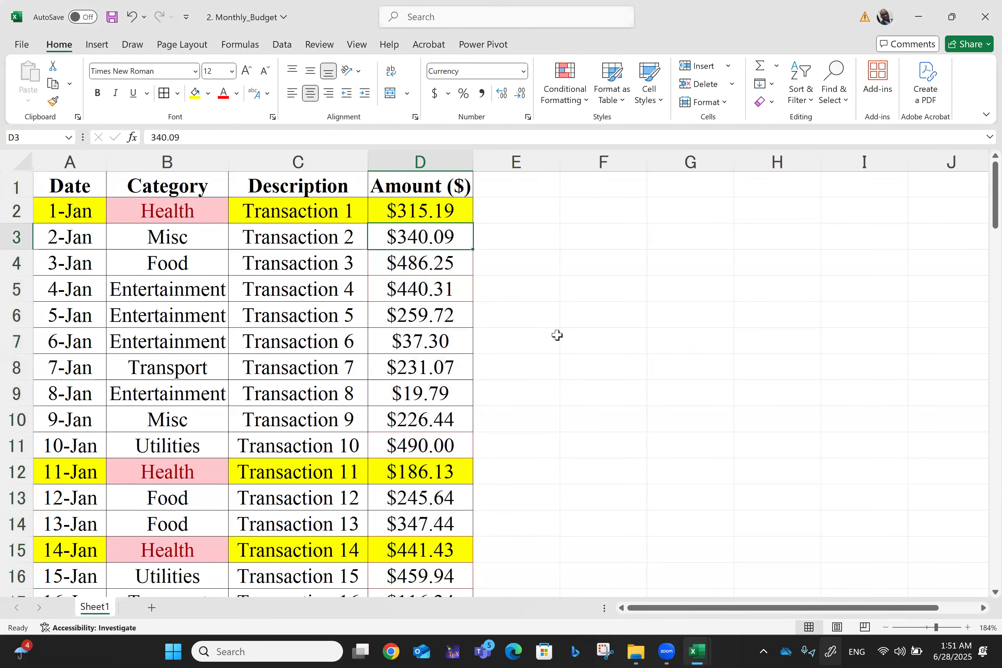
{"action": "key", "text": "Up"}
{"action": "key", "text": "Up"}
{"action": "key", "text": "Up"}
{"action": "key", "text": "Up"}
{"action": "key", "text": "Up"}
{"action": "key", "text": "Up"}
{"action": "key", "text": "Up"}
{"action": "key", "text": "Up"}
{"action": "key", "text": "Up"}
{"action": "key", "text": "Up"}
{"action": "key", "text": "Up"}
{"action": "key", "text": "Up"}
{"action": "key", "text": "Up"}
{"action": "key", "text": "Up"}
{"action": "key", "text": "Up"}
{"action": "key", "text": "Up"}
{"action": "key", "text": "Up"}
{"action": "key", "text": "Up"}
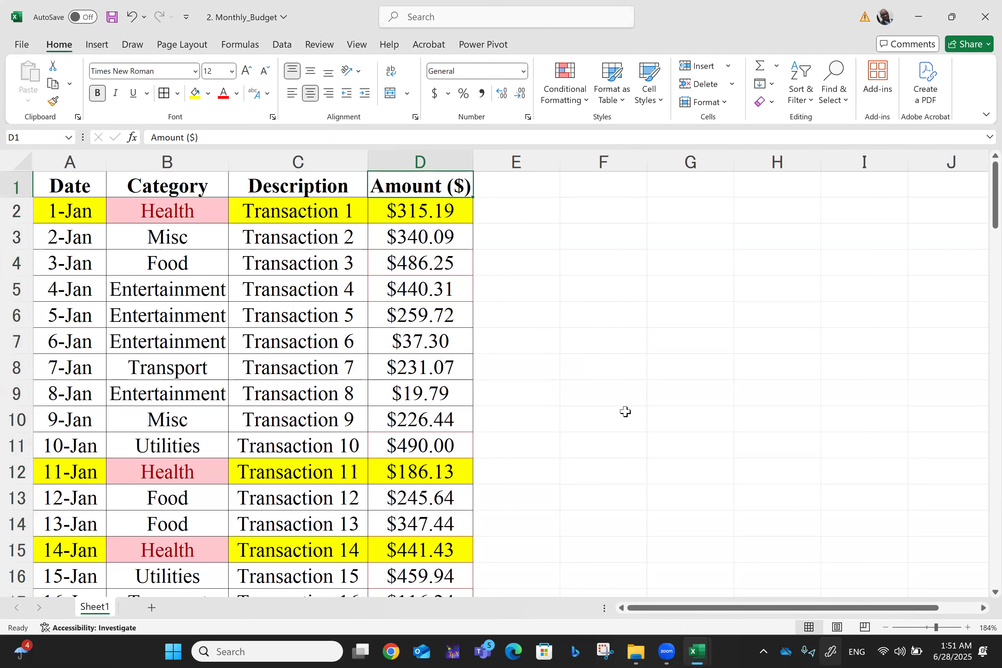
Step: Conditionally format Amount cells D2 to D101 that are greater than $400 with Green Fill with Dark Green Text
{"action": "left_click_drag", "start_coordinate": [418, 210], "coordinate": [422, 210]}
{"action": "key", "text": "shift+Down"}
{"action": "key", "text": "shift+Down"}
{"action": "key", "text": "shift+Down"}
{"action": "key", "text": "shift+Down"}
{"action": "key", "text": "shift+Down"}
{"action": "key", "text": "shift+Down"}
{"action": "key", "text": "shift+Down"}
{"action": "key", "text": "shift+Down"}
{"action": "key", "text": "shift+Down"}
{"action": "key", "text": "shift+Down"}
{"action": "key", "text": "shift+Down"}
{"action": "key", "text": "shift+Down"}
{"action": "key", "text": "shift+Down"}
{"action": "key", "text": "shift+Down"}
{"action": "key", "text": "shift+Down"}
{"action": "key", "text": "shift+Down"}
{"action": "key", "text": "shift+Down"}
{"action": "key", "text": "shift+Down"}
{"action": "key", "text": "shift+Down"}
{"action": "key", "text": "shift+Down"}
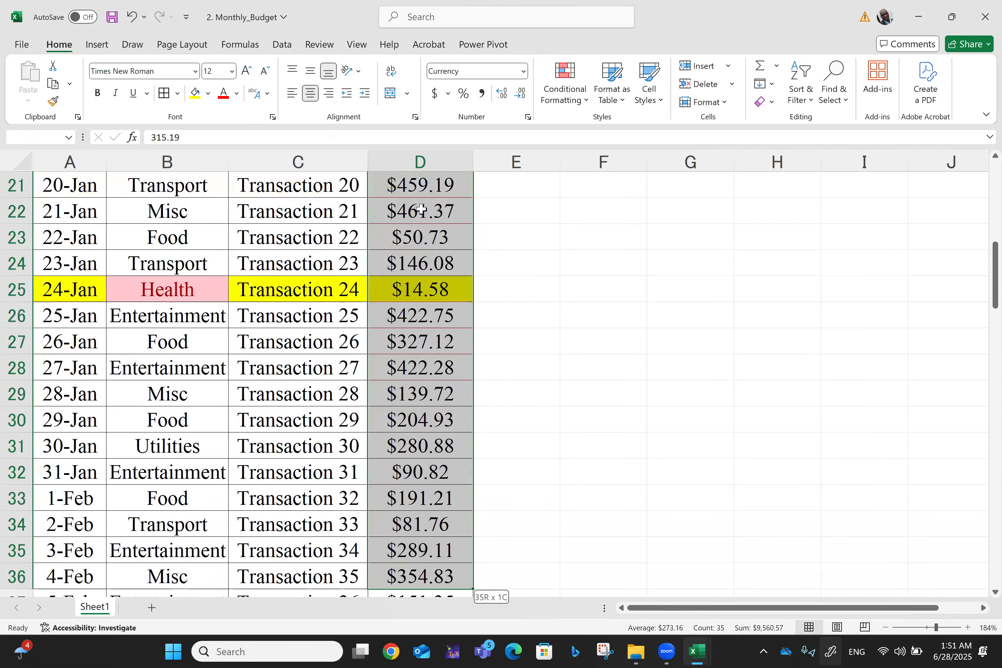
{"action": "key", "text": "shift+Down"}
{"action": "key", "text": "shift+Down"}
{"action": "key", "text": "shift+Down"}
{"action": "key", "text": "shift+Down"}
{"action": "key", "text": "shift+Down"}
{"action": "key", "text": "shift+Down"}
{"action": "key", "text": "shift+Down"}
{"action": "key", "text": "shift+Down"}
{"action": "key", "text": "shift+Down"}
{"action": "key", "text": "shift+Down"}
{"action": "key", "text": "shift+Down"}
{"action": "key", "text": "shift+Down"}
{"action": "key", "text": "shift+Down"}
{"action": "key", "text": "shift+Down"}
{"action": "key", "text": "shift+Down"}
{"action": "key", "text": "shift+Down"}
{"action": "key", "text": "shift+Down"}
{"action": "key", "text": "shift+Down"}
{"action": "key", "text": "shift+Down"}
{"action": "key", "text": "shift+Down"}
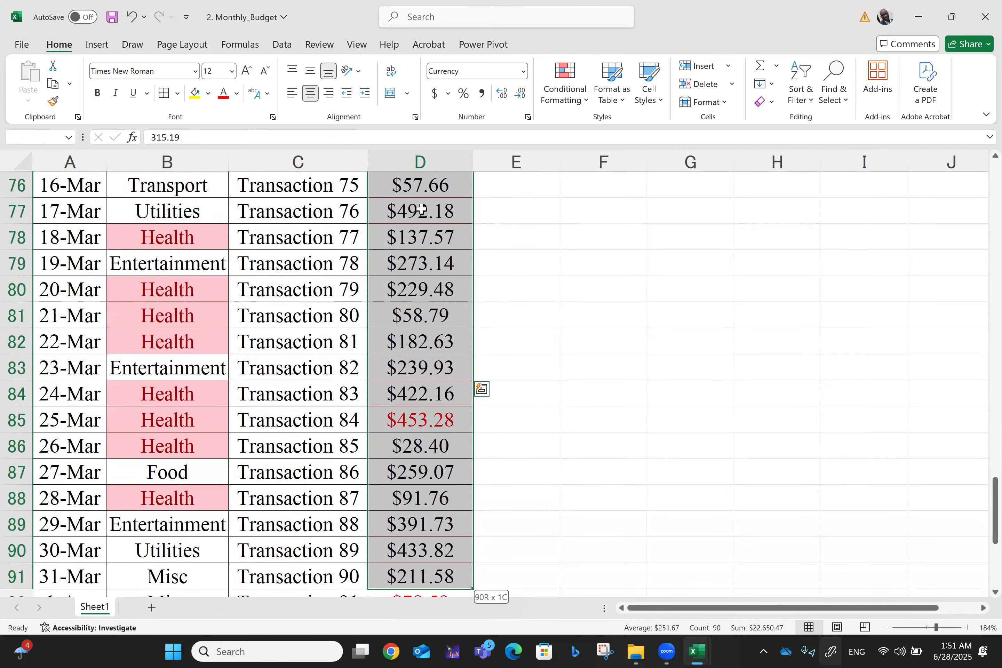
{"action": "key", "text": "shift+Down"}
{"action": "key", "text": "shift+Down"}
{"action": "key", "text": "shift+Down"}
{"action": "key", "text": "shift+Down"}
{"action": "key", "text": "shift+Down"}
{"action": "key", "text": "shift+Down"}
{"action": "key", "text": "shift+Down"}
{"action": "key", "text": "shift+Down"}
{"action": "key", "text": "shift+Down"}
{"action": "key", "text": "shift+Down"}
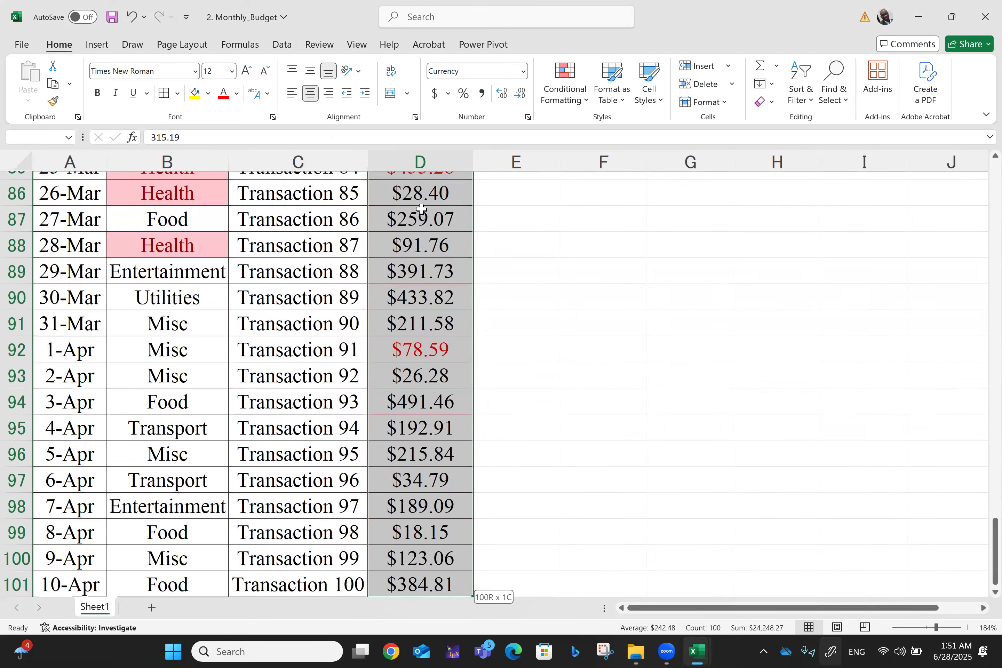
{"action": "key", "text": "shift+Down"}
{"action": "key", "text": "shift+Down"}
{"action": "key", "text": "shift+Down"}
{"action": "key", "text": "shift+Down"}
{"action": "key", "text": "shift+Down"}
{"action": "key", "text": "shift+Down"}
{"action": "key", "text": "shift+Down"}
{"action": "key", "text": "shift+Down"}
{"action": "key", "text": "shift+Down"}
{"action": "key", "text": "shift+Down"}
{"action": "key", "text": "shift+Down"}
{"action": "key", "text": "shift+Down"}
{"action": "key", "text": "shift+Down"}
{"action": "key", "text": "shift+Down"}
{"action": "key", "text": "shift+Up"}
{"action": "key", "text": "shift+Up"}
{"action": "key", "text": "shift+Up"}
{"action": "key", "text": "shift+Up"}
{"action": "key", "text": "shift+Up"}
{"action": "key", "text": "shift+Up"}
{"action": "key", "text": "shift+Up"}
{"action": "key", "text": "shift+Up"}
{"action": "key", "text": "shift+Up"}
{"action": "key", "text": "shift+Up"}
{"action": "key", "text": "shift+Up"}
{"action": "key", "text": "shift+Up"}
{"action": "key", "text": "shift+Up"}
{"action": "key", "text": "shift+Up"}
{"action": "key", "text": "shift+Up"}
{"action": "key", "text": "shift+Up"}
{"action": "key", "text": "shift+Up"}
{"action": "key", "text": "shift+Up"}
{"action": "key", "text": "shift+Down"}
{"action": "key", "text": "shift+Down"}
{"action": "key", "text": "shift+Down"}
{"action": "key", "text": "shift+Down"}
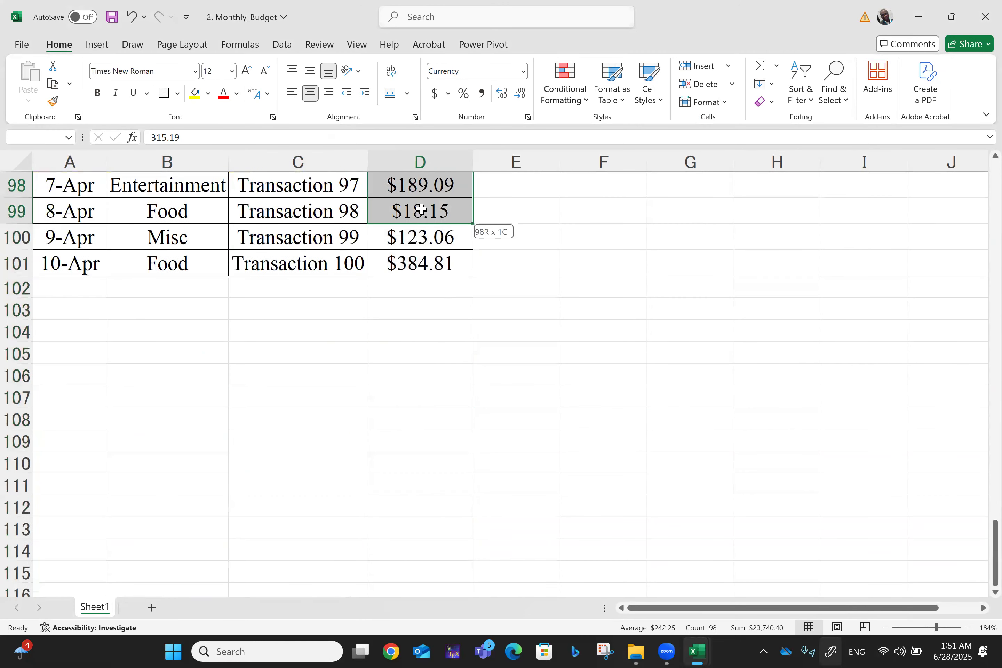
{"action": "key", "text": "shift+Up"}
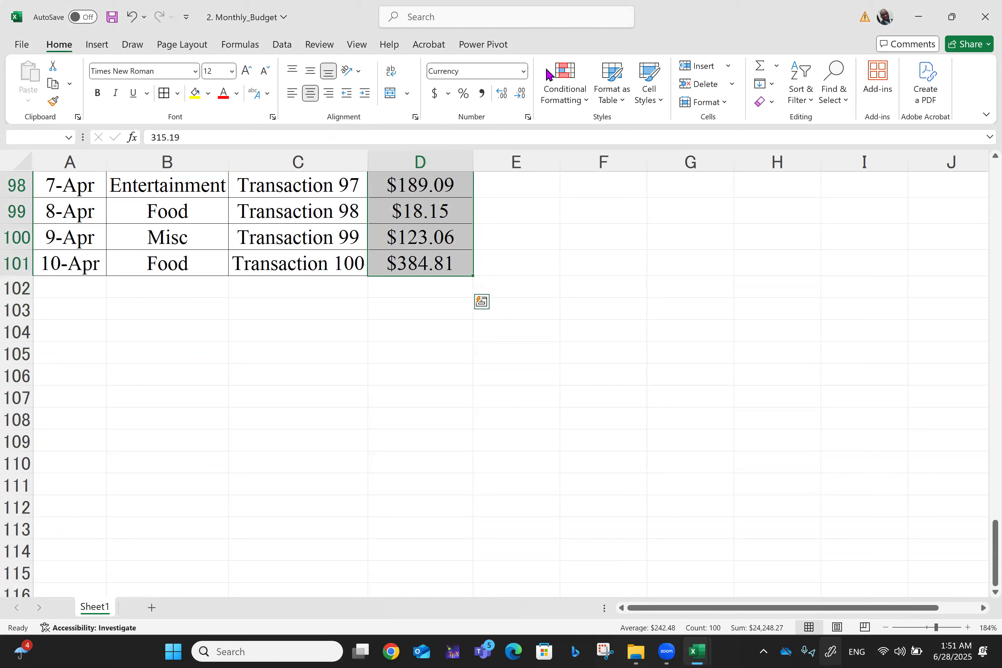
{"action": "left_click", "coordinate": [585, 102]}
{"action": "mouse_move", "coordinate": [598, 128]}
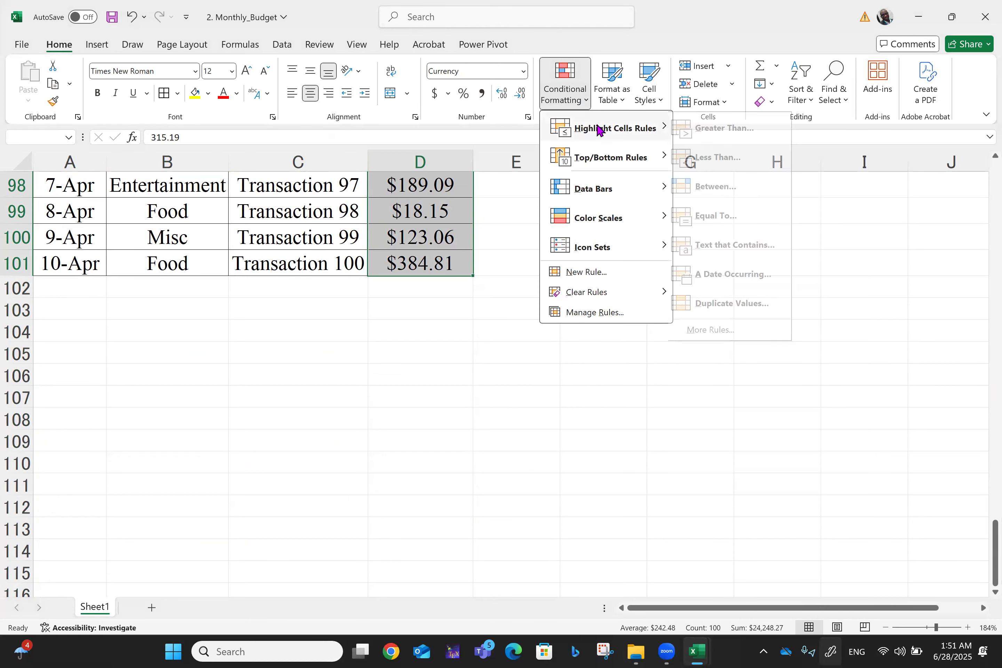
{"action": "left_click", "coordinate": [719, 130]}
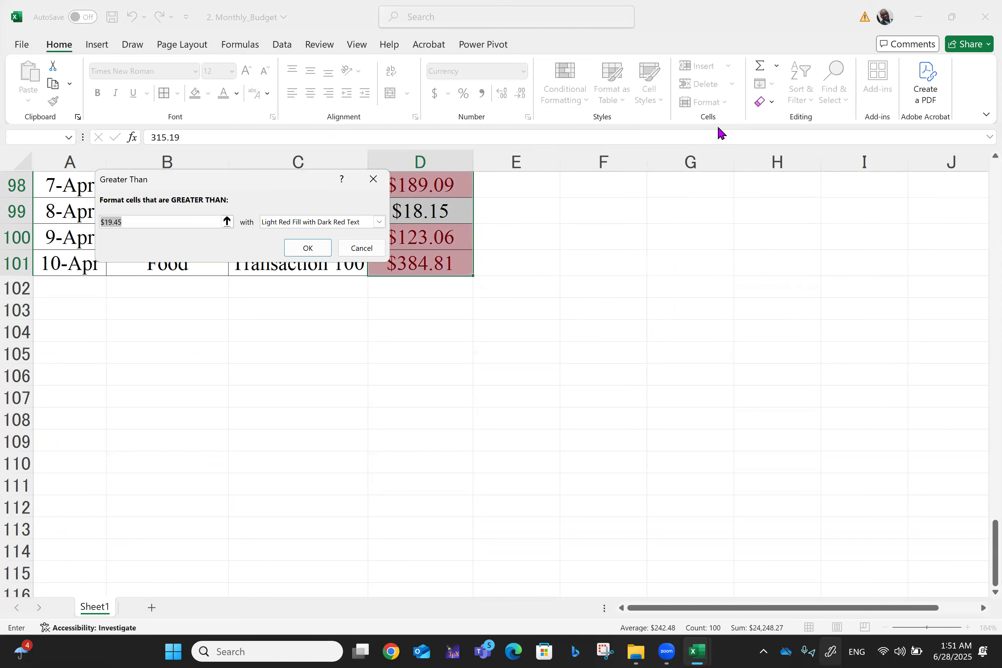
{"action": "left_click", "coordinate": [138, 221]}
{"action": "key", "text": "BackSpace"}
{"action": "key", "text": "BackSpace"}
{"action": "key", "text": "BackSpace"}
{"action": "key", "text": "BackSpace"}
{"action": "key", "text": "BackSpace"}
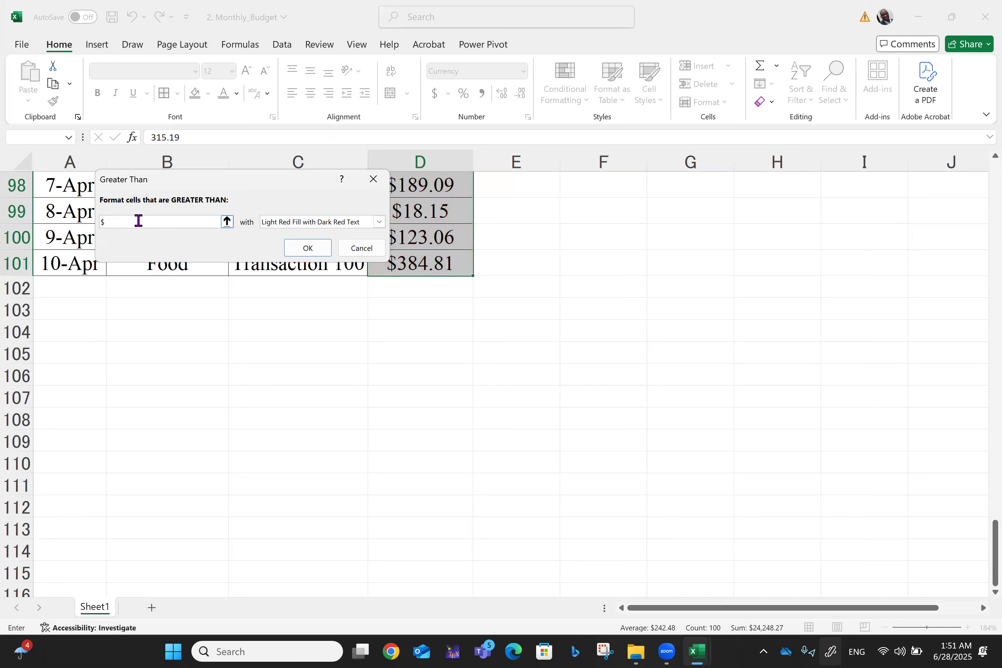
{"action": "type", "text": "400"}
{"action": "left_click", "coordinate": [378, 223]}
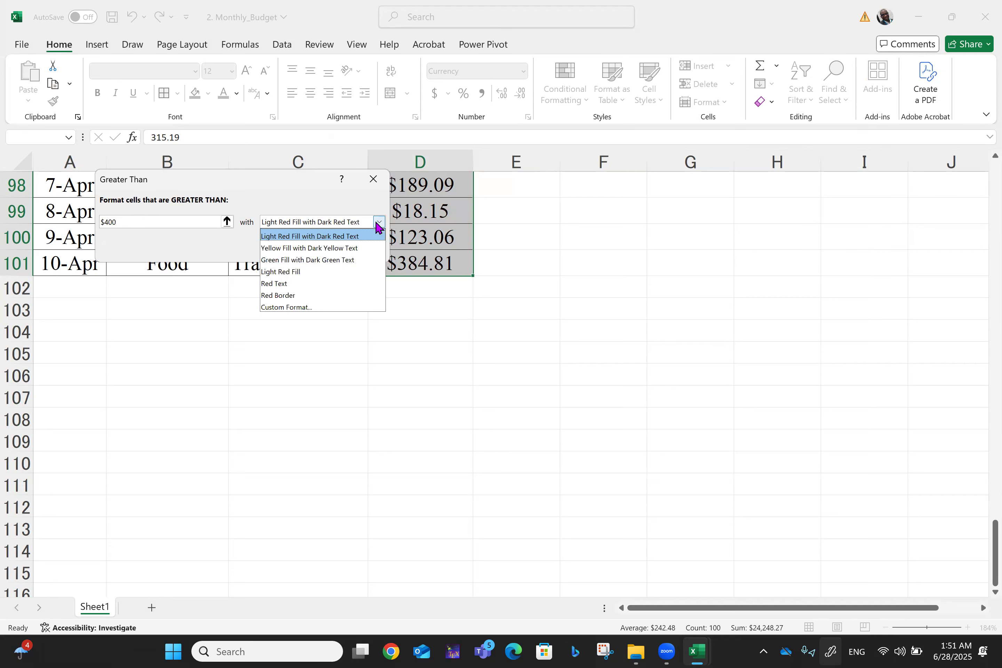
{"action": "left_click", "coordinate": [339, 260]}
{"action": "left_click", "coordinate": [315, 250]}
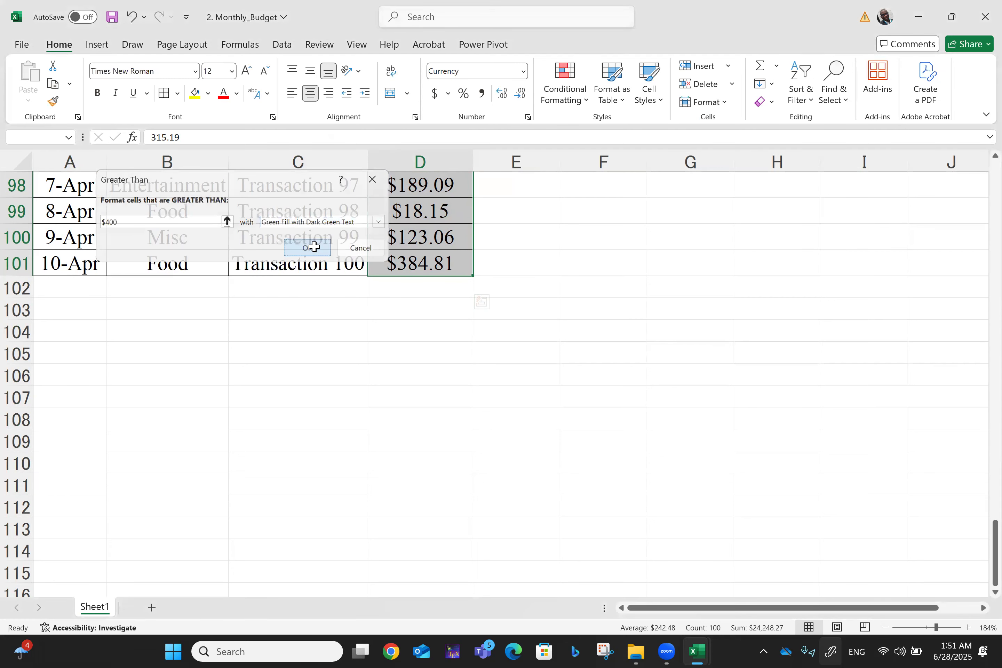
Step: Review the green highlights in the Amount column from the first rows past row 100 and back up to header cell D1
{"action": "key", "text": "ctrl+Up"}
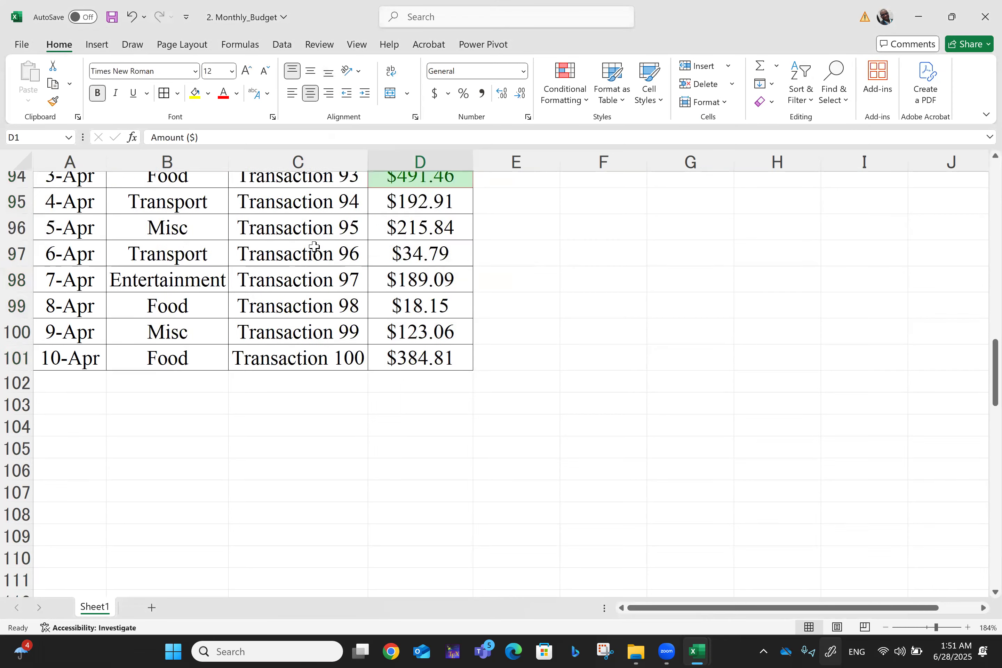
{"action": "key", "text": "Down"}
{"action": "key", "text": "Down"}
{"action": "key", "text": "Down"}
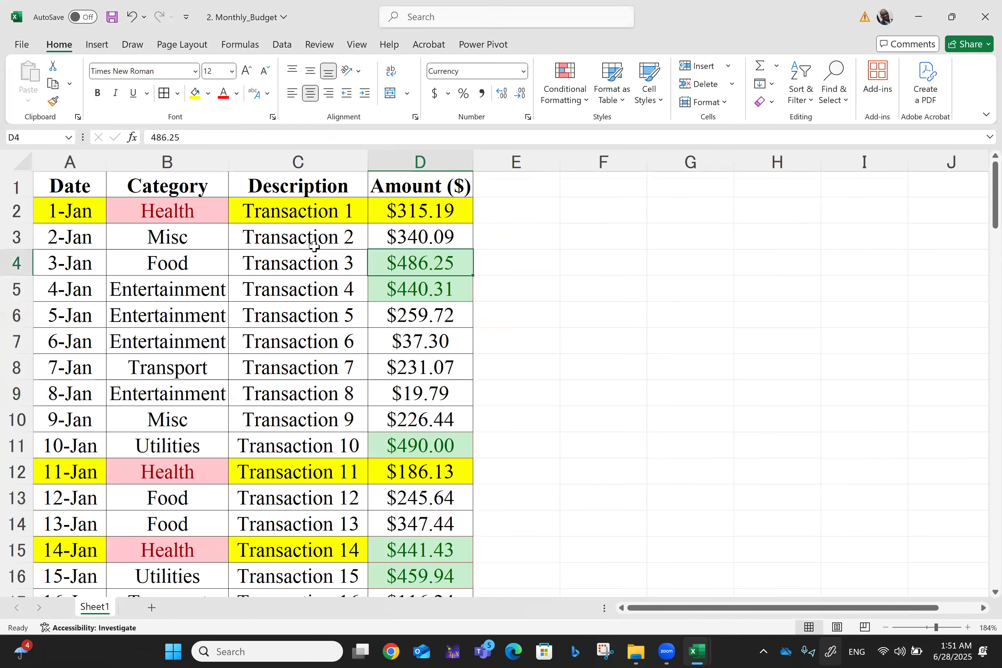
{"action": "key", "text": "Down"}
{"action": "key", "text": "Down"}
{"action": "key", "text": "Down"}
{"action": "key", "text": "Down"}
{"action": "key", "text": "Down"}
{"action": "key", "text": "Down"}
{"action": "key", "text": "Down"}
{"action": "key", "text": "Down"}
{"action": "key", "text": "Down"}
{"action": "key", "text": "Down"}
{"action": "key", "text": "Down"}
{"action": "key", "text": "Down"}
{"action": "key", "text": "Down"}
{"action": "key", "text": "Down"}
{"action": "key", "text": "Down"}
{"action": "key", "text": "Down"}
{"action": "key", "text": "Down"}
{"action": "key", "text": "Down"}
{"action": "key", "text": "Down"}
{"action": "key", "text": "Down"}
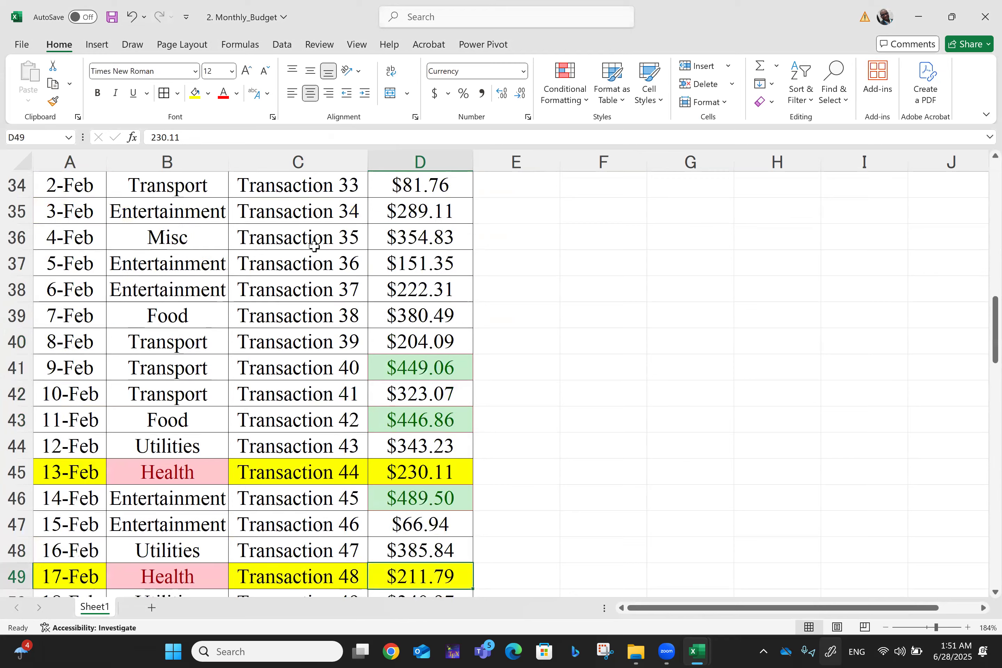
{"action": "key", "text": "Down"}
{"action": "key", "text": "Down"}
{"action": "key", "text": "Down"}
{"action": "key", "text": "Down"}
{"action": "key", "text": "Down"}
{"action": "key", "text": "Down"}
{"action": "key", "text": "Down"}
{"action": "key", "text": "Down"}
{"action": "key", "text": "Down"}
{"action": "key", "text": "Down"}
{"action": "key", "text": "Down"}
{"action": "key", "text": "Down"}
{"action": "key", "text": "Down"}
{"action": "key", "text": "Down"}
{"action": "key", "text": "Down"}
{"action": "key", "text": "Down"}
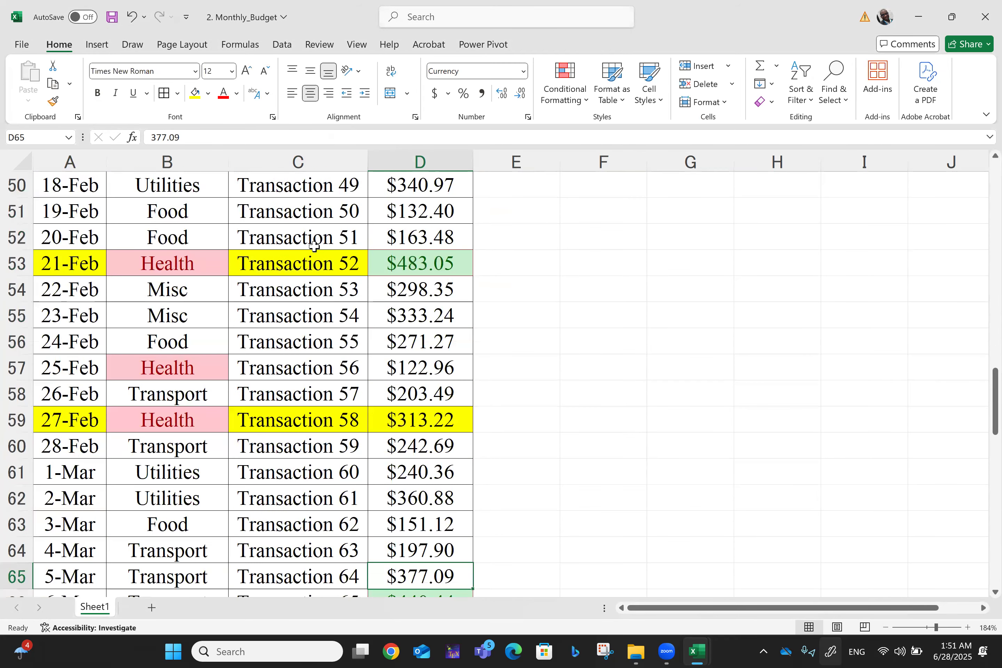
{"action": "key", "text": "Down"}
{"action": "key", "text": "Down"}
{"action": "key", "text": "Down"}
{"action": "key", "text": "Down"}
{"action": "key", "text": "Down"}
{"action": "key", "text": "Down"}
{"action": "key", "text": "Down"}
{"action": "key", "text": "Down"}
{"action": "key", "text": "Down"}
{"action": "key", "text": "Down"}
{"action": "key", "text": "Down"}
{"action": "key", "text": "Down"}
{"action": "key", "text": "Down"}
{"action": "key", "text": "Down"}
{"action": "key", "text": "Down"}
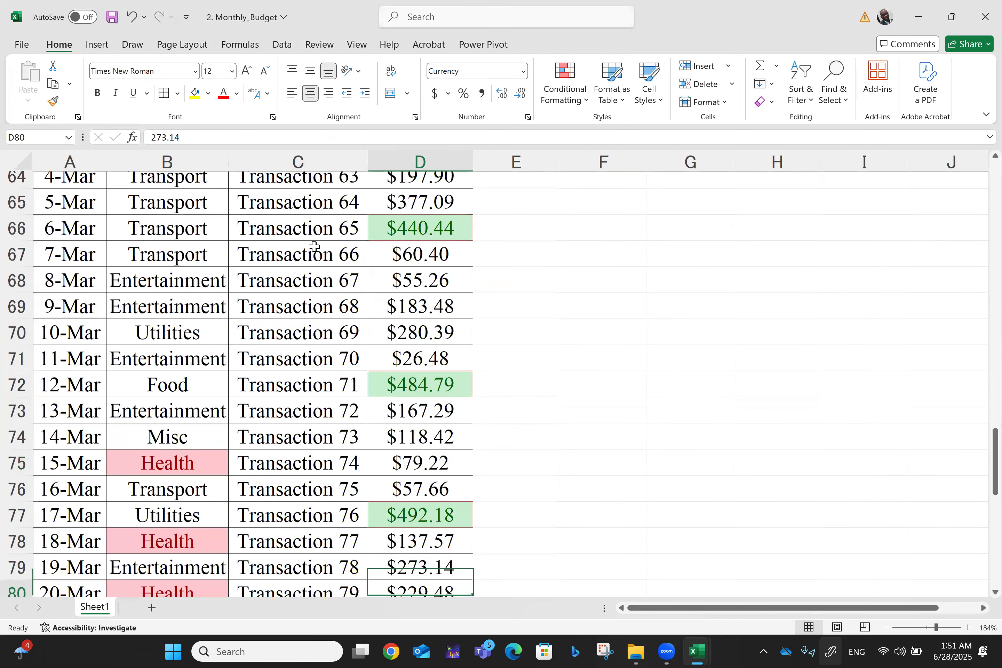
{"action": "key", "text": "Down"}
{"action": "key", "text": "Down"}
{"action": "key", "text": "Down"}
{"action": "key", "text": "Down"}
{"action": "key", "text": "Down"}
{"action": "key", "text": "Down"}
{"action": "key", "text": "Down"}
{"action": "key", "text": "Down"}
{"action": "key", "text": "Down"}
{"action": "key", "text": "Down"}
{"action": "key", "text": "Down"}
{"action": "key", "text": "Down"}
{"action": "key", "text": "Down"}
{"action": "key", "text": "Down"}
{"action": "key", "text": "Down"}
{"action": "key", "text": "Down"}
{"action": "key", "text": "Down"}
{"action": "key", "text": "Down"}
{"action": "key", "text": "Down"}
{"action": "key", "text": "Down"}
{"action": "key", "text": "Up"}
{"action": "key", "text": "Up"}
{"action": "key", "text": "Up"}
{"action": "key", "text": "Up"}
{"action": "key", "text": "Up"}
{"action": "key", "text": "Up"}
{"action": "key", "text": "Up"}
{"action": "key", "text": "Up"}
{"action": "key", "text": "Up"}
{"action": "key", "text": "Up"}
{"action": "key", "text": "Up"}
{"action": "key", "text": "Up"}
{"action": "key", "text": "Up"}
{"action": "key", "text": "Up"}
{"action": "key", "text": "Up"}
{"action": "key", "text": "Up"}
{"action": "key", "text": "Up"}
{"action": "key", "text": "Up"}
{"action": "key", "text": "Up"}
{"action": "key", "text": "Up"}
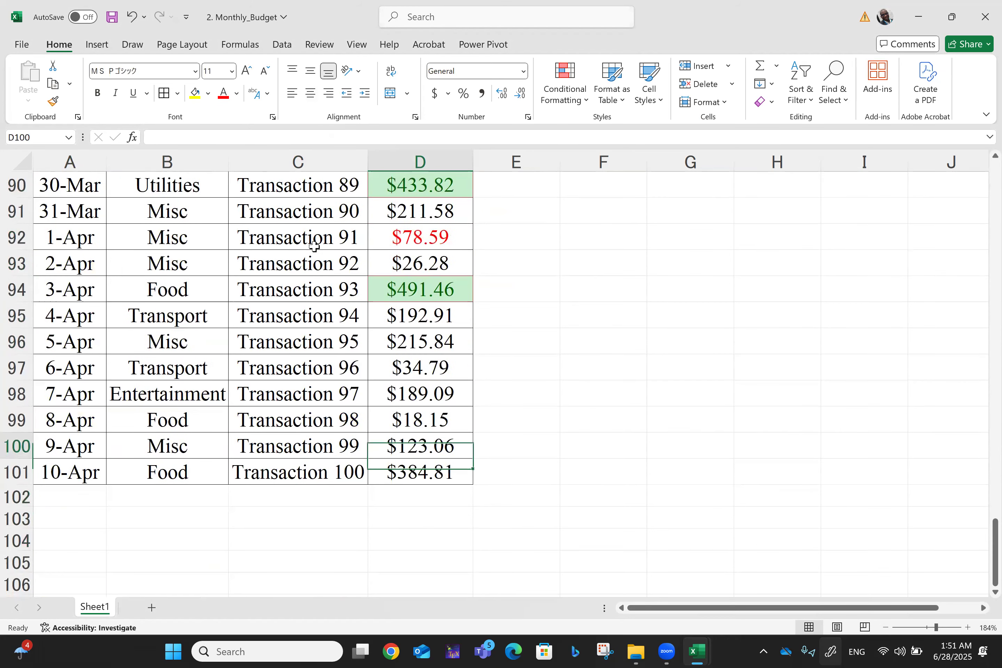
{"action": "key", "text": "Up"}
{"action": "key", "text": "Up"}
{"action": "key", "text": "Up"}
{"action": "key", "text": "Up"}
{"action": "key", "text": "Up"}
{"action": "key", "text": "Up"}
{"action": "key", "text": "Up"}
{"action": "key", "text": "Up"}
{"action": "key", "text": "Up"}
{"action": "key", "text": "Up"}
{"action": "key", "text": "Up"}
{"action": "key", "text": "Up"}
{"action": "key", "text": "Up"}
{"action": "key", "text": "Up"}
{"action": "key", "text": "Up"}
{"action": "key", "text": "Up"}
{"action": "key", "text": "Up"}
{"action": "key", "text": "Up"}
{"action": "key", "text": "Up"}
{"action": "key", "text": "Up"}
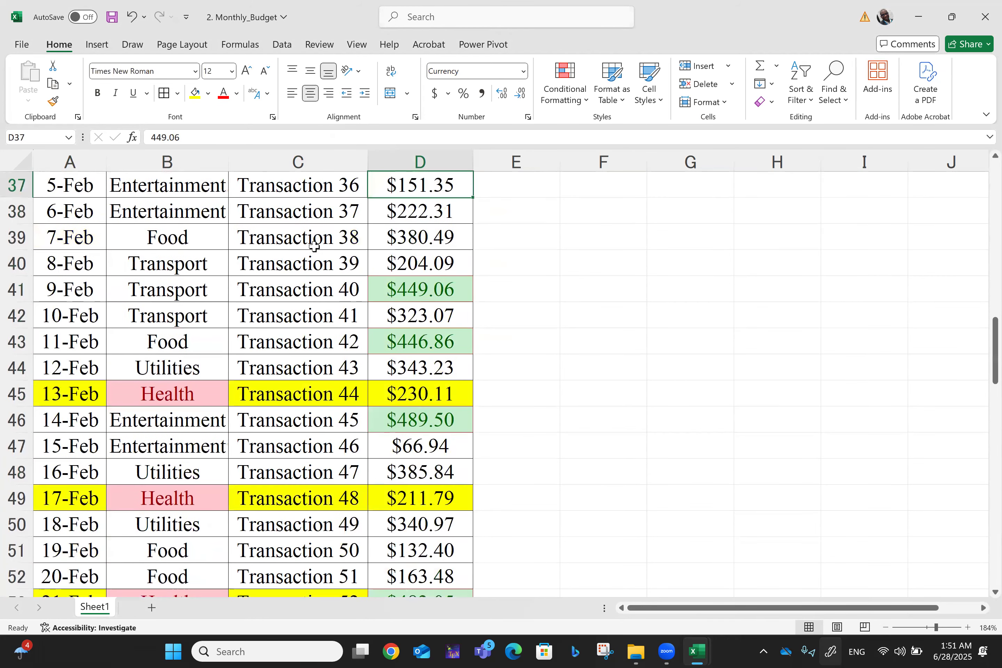
{"action": "key", "text": "Up"}
{"action": "key", "text": "Up"}
{"action": "key", "text": "Up"}
{"action": "key", "text": "Up"}
{"action": "key", "text": "Up"}
{"action": "key", "text": "Up"}
{"action": "key", "text": "Up"}
{"action": "key", "text": "Up"}
{"action": "key", "text": "Up"}
{"action": "key", "text": "Up"}
{"action": "key", "text": "Up"}
{"action": "key", "text": "Up"}
{"action": "key", "text": "Up"}
{"action": "key", "text": "Up"}
{"action": "key", "text": "Up"}
{"action": "key", "text": "Up"}
{"action": "key", "text": "Up"}
{"action": "key", "text": "Up"}
{"action": "key", "text": "Up"}
{"action": "key", "text": "Up"}
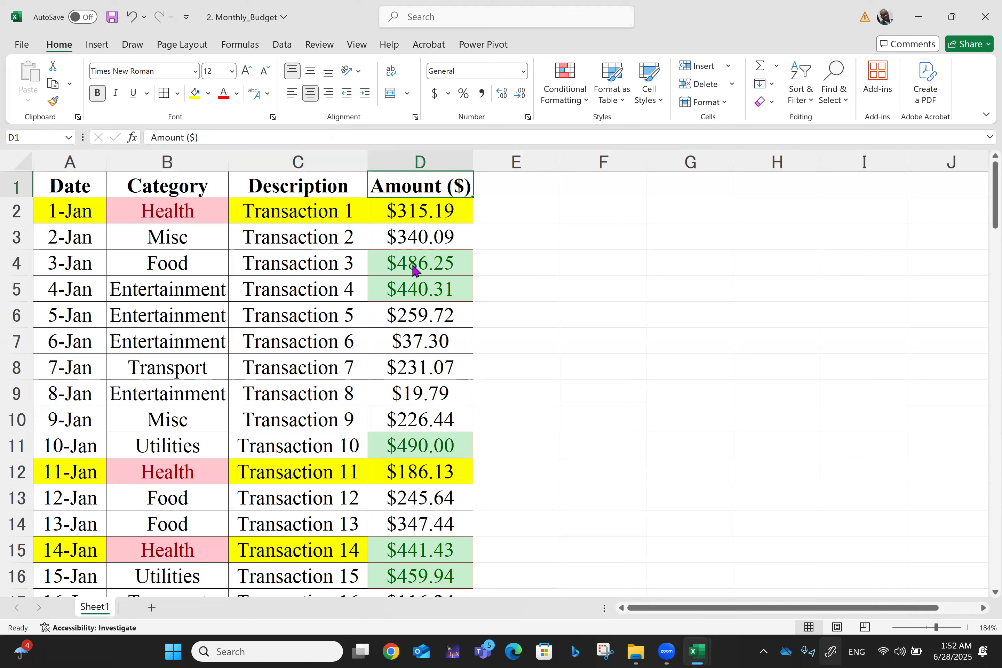
{"action": "left_click", "coordinate": [398, 264]}
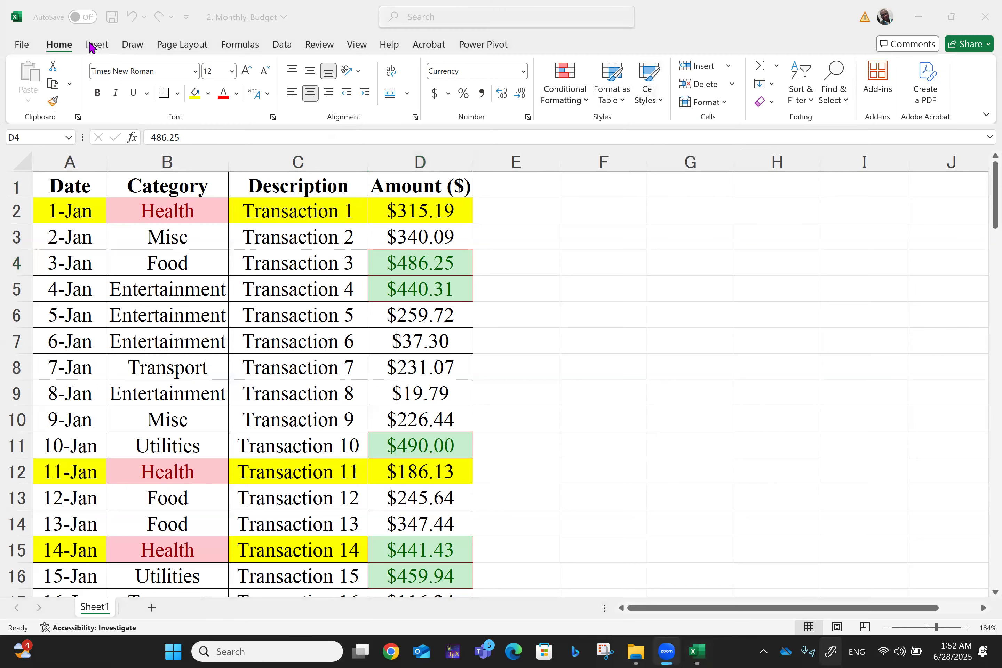
{"action": "left_click", "coordinate": [132, 49]}
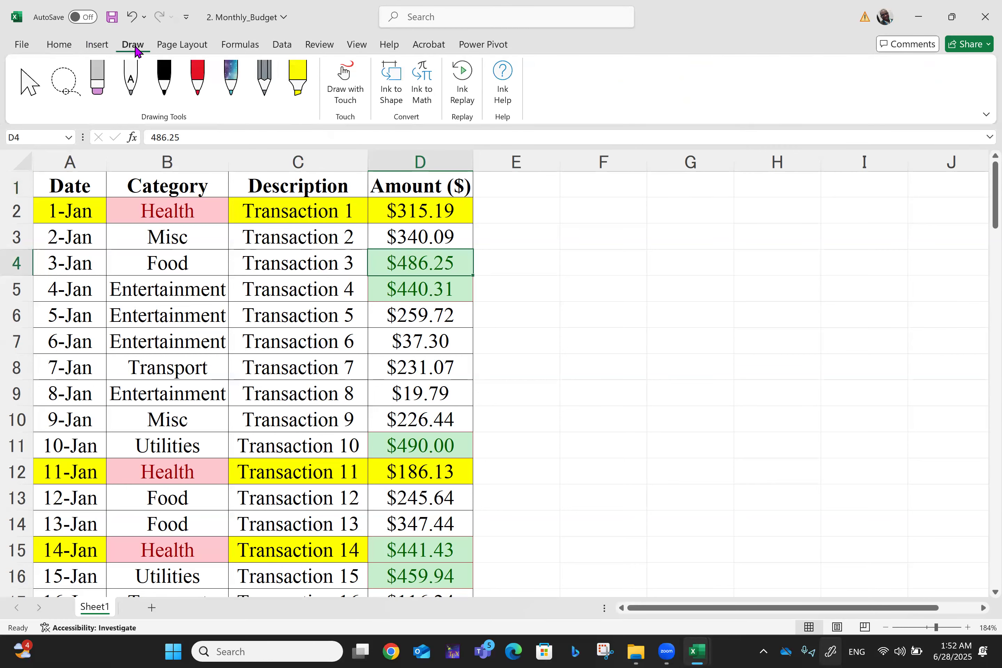
{"action": "left_click", "coordinate": [158, 51]}
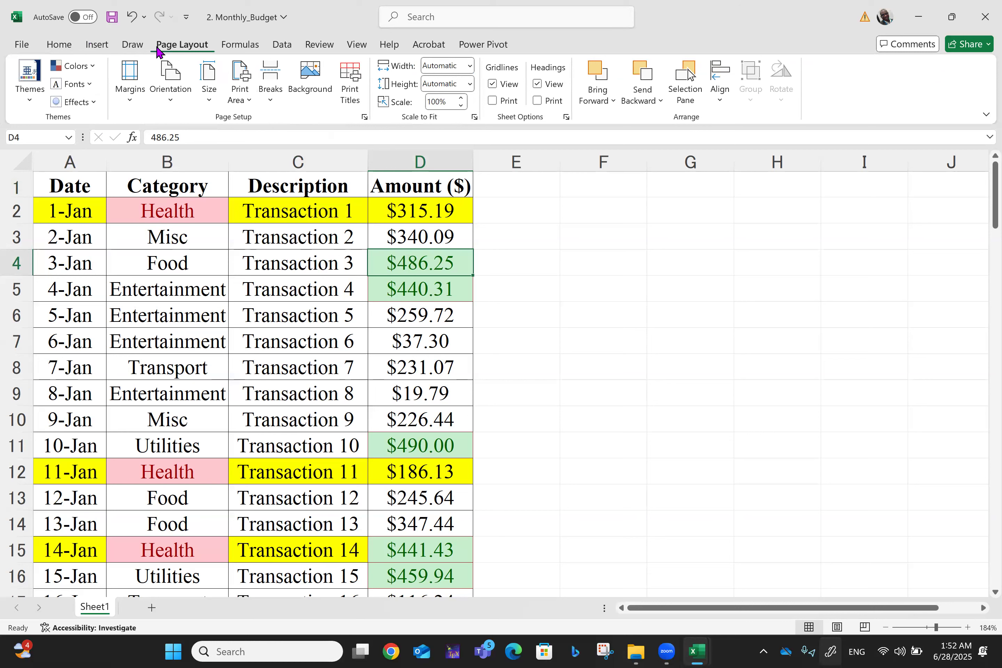
{"action": "left_click", "coordinate": [228, 51]}
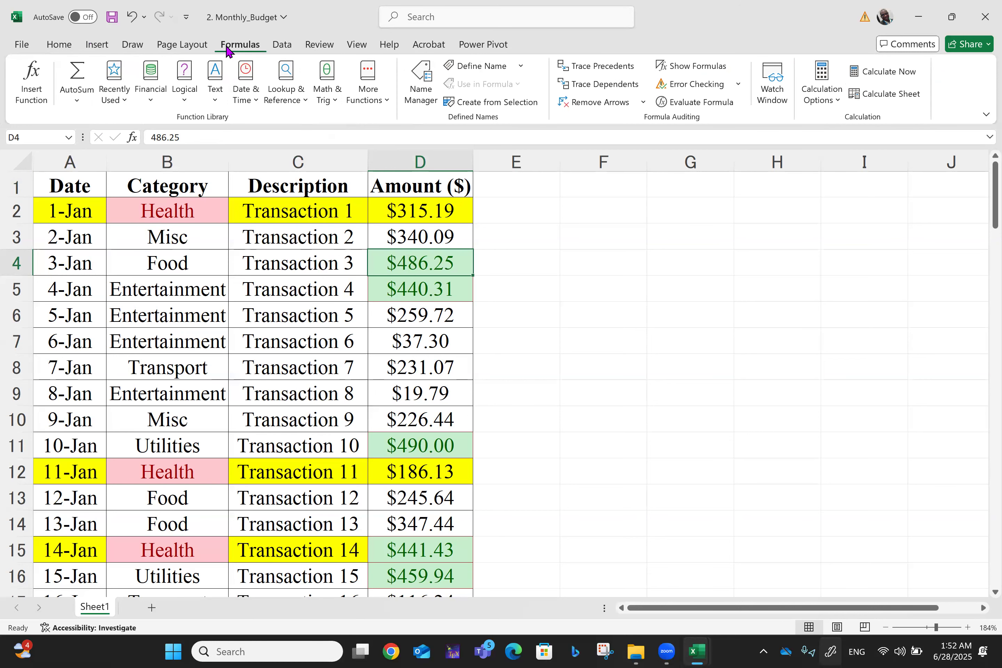
{"action": "left_click", "coordinate": [71, 45]}
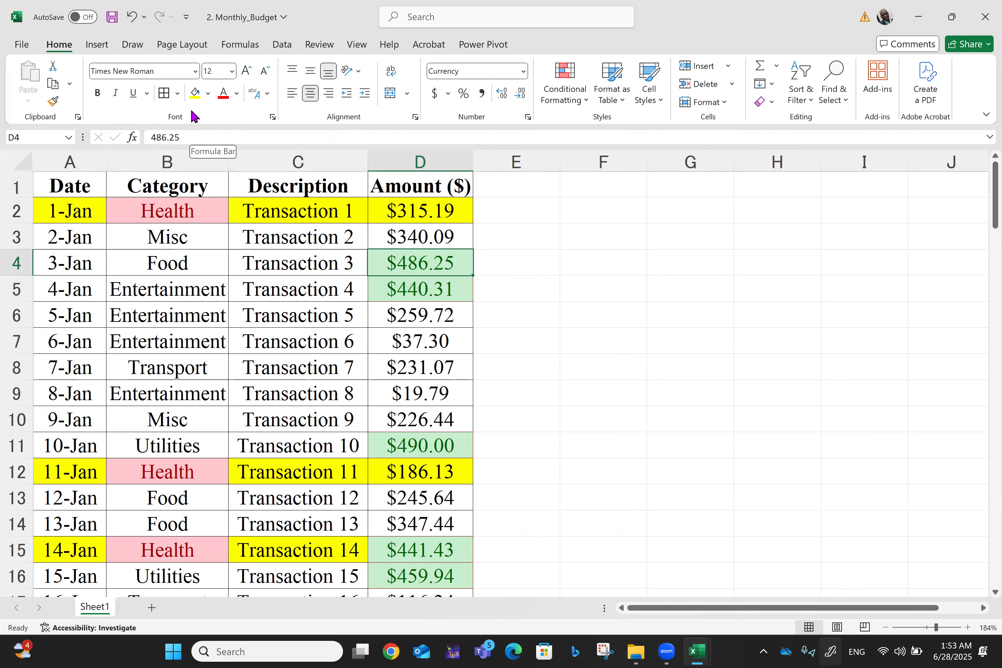
{"action": "right_click", "coordinate": [413, 270]}
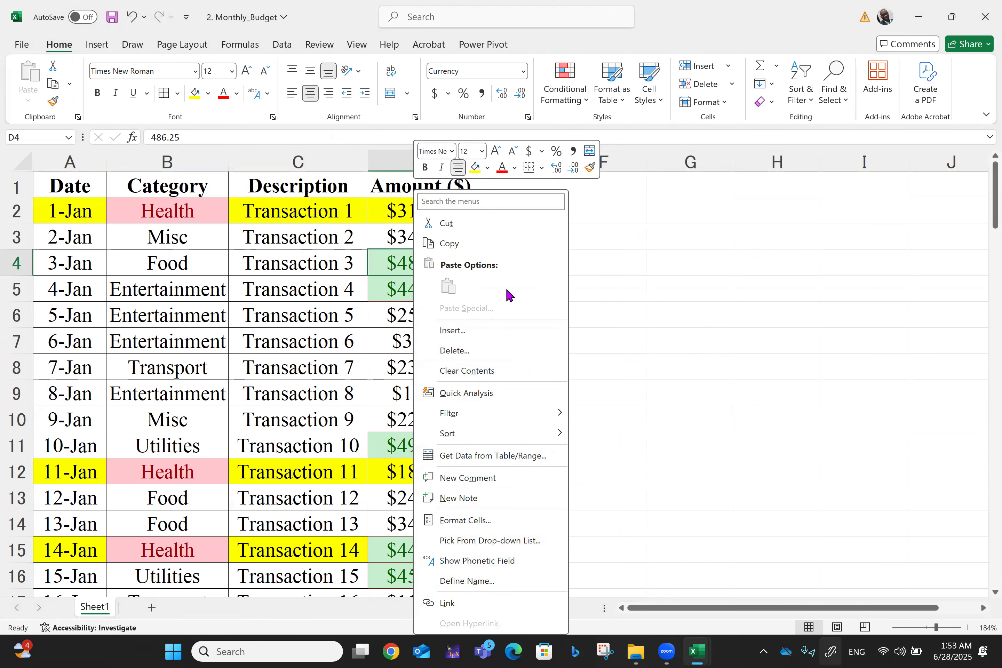
{"action": "left_click", "coordinate": [639, 326]}
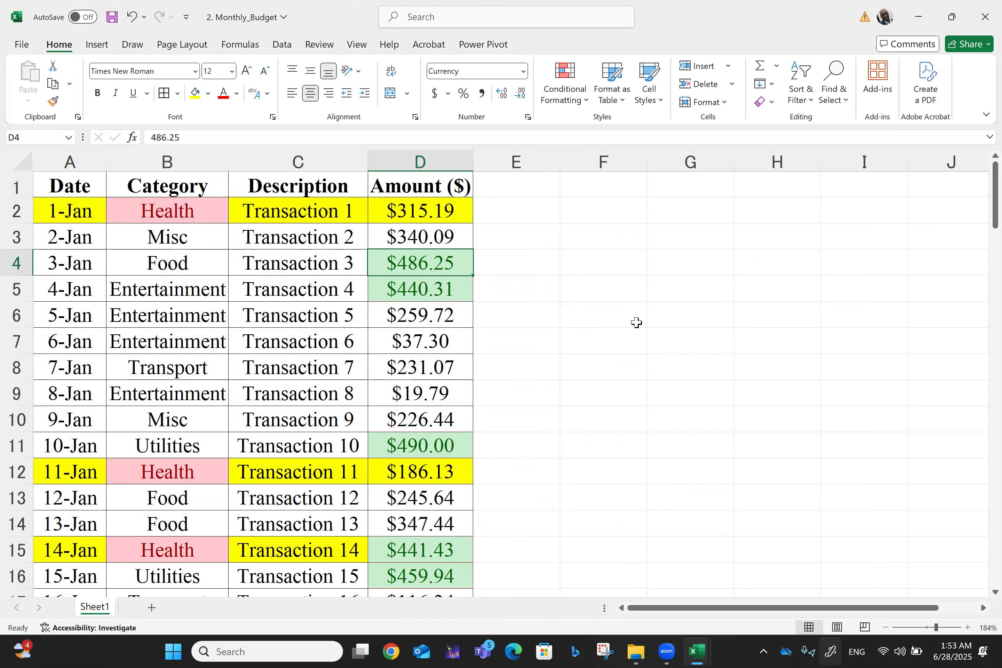
{"action": "left_click", "coordinate": [426, 237]}
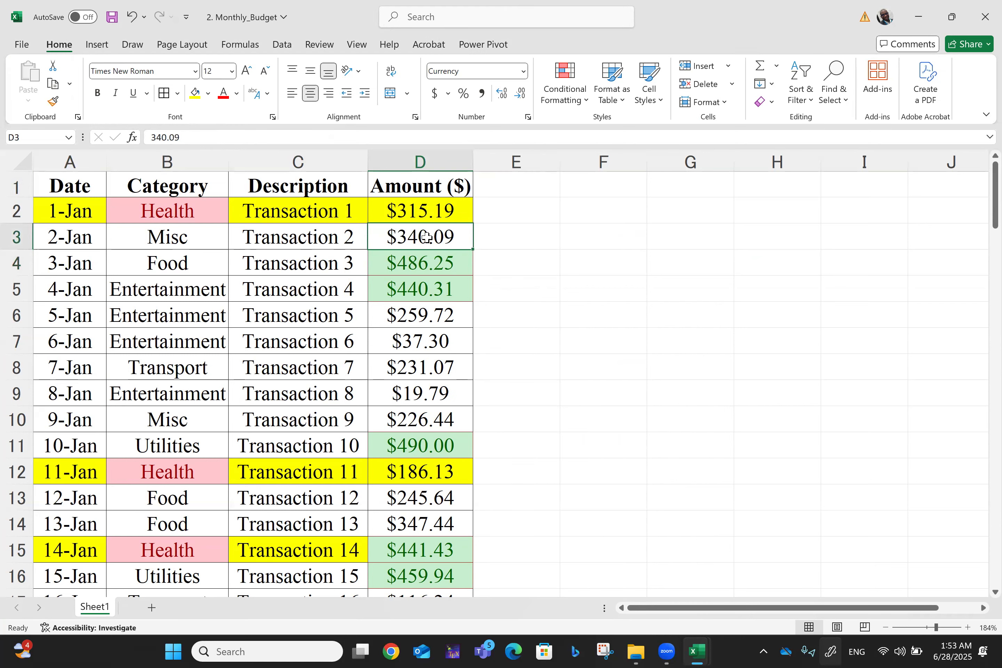
Step: Copy the formatting of Amount cell D4 onto cell D30 with Format Painter, leaving the cell's contents as they are
{"action": "left_click", "coordinate": [410, 271]}
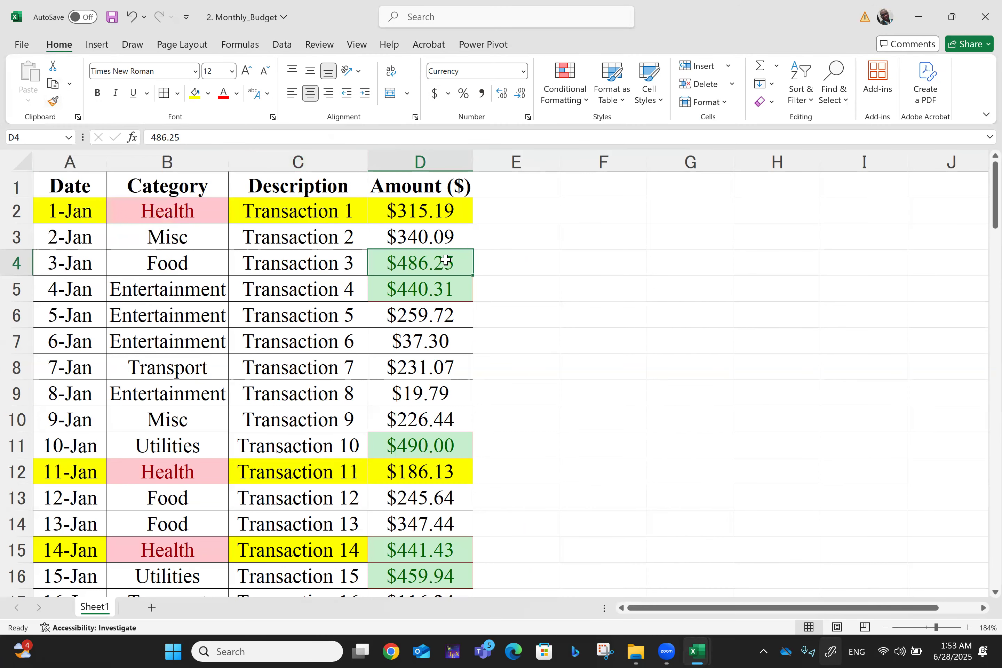
{"action": "left_click", "coordinate": [51, 103]}
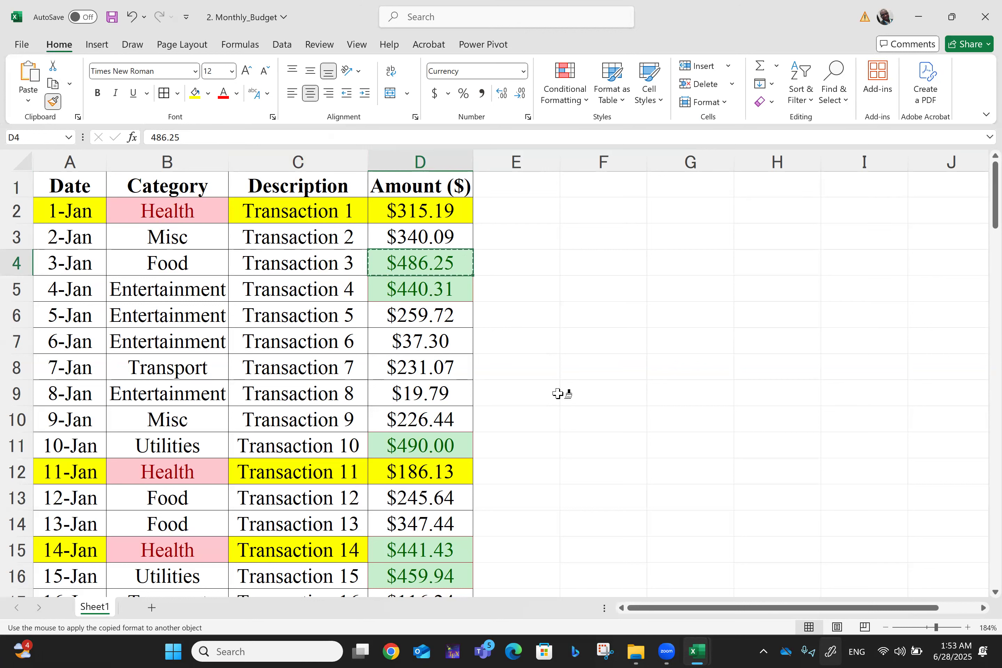
{"action": "scroll", "coordinate": [524, 276], "scroll_direction": "down", "scroll_amount": 3}
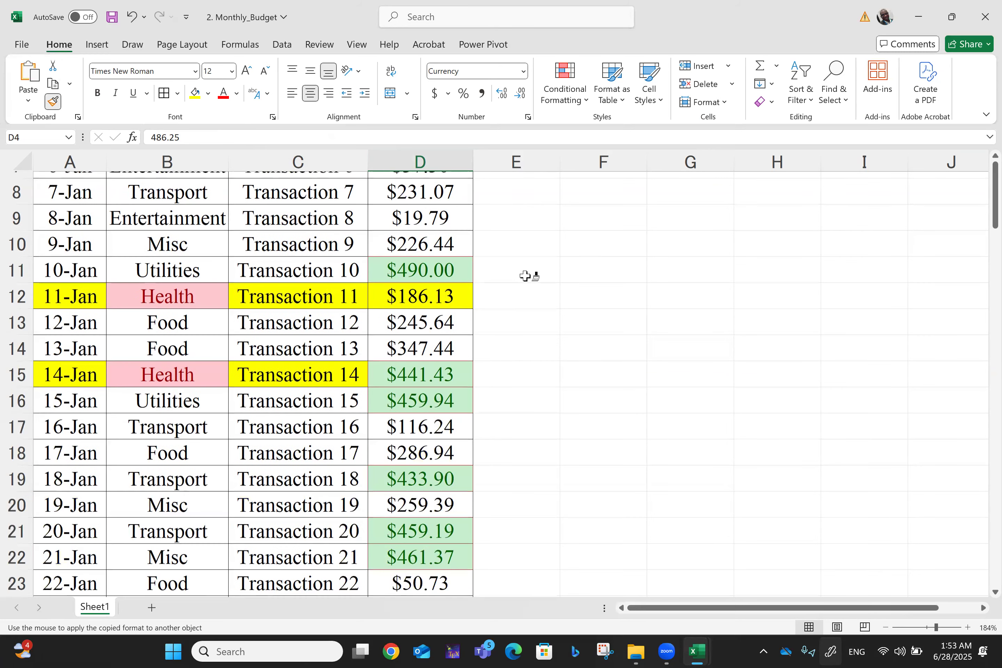
{"action": "scroll", "coordinate": [525, 276], "scroll_direction": "down", "scroll_amount": 5}
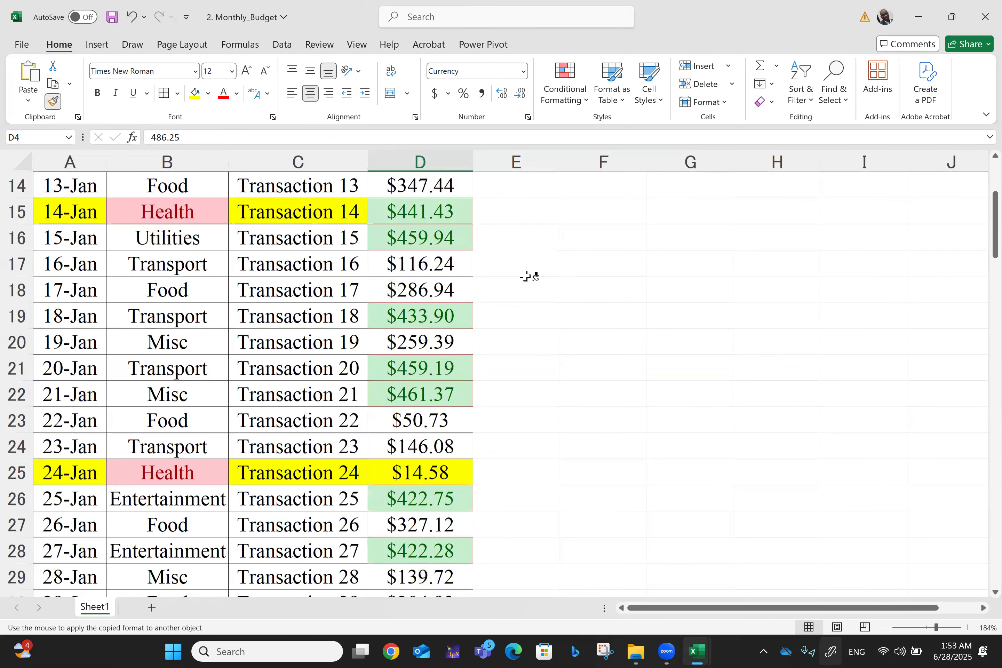
{"action": "scroll", "coordinate": [525, 276], "scroll_direction": "down", "scroll_amount": 3}
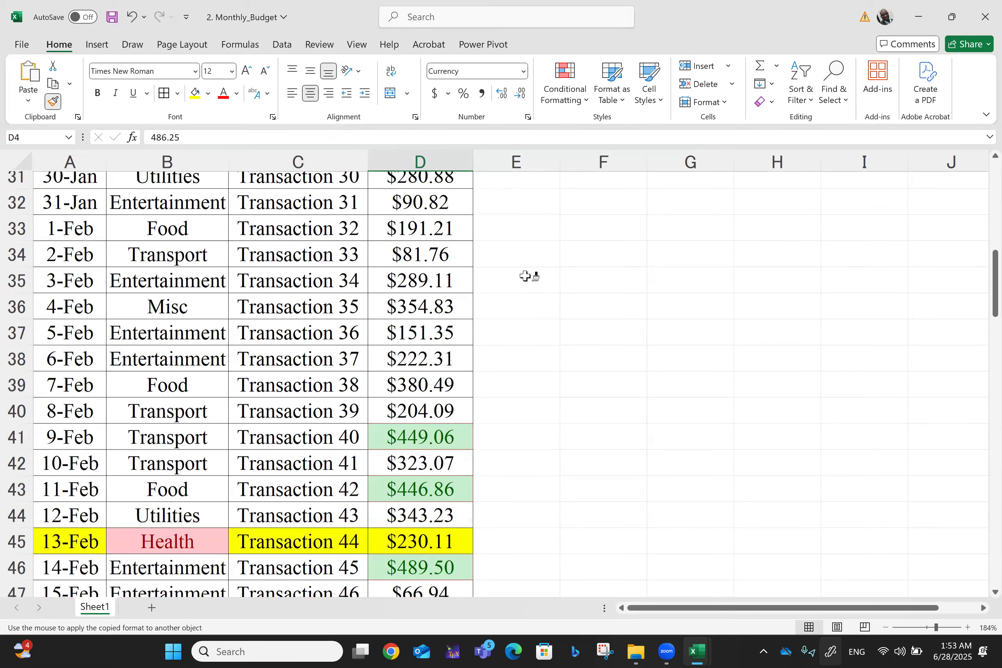
{"action": "left_click", "coordinate": [435, 387]}
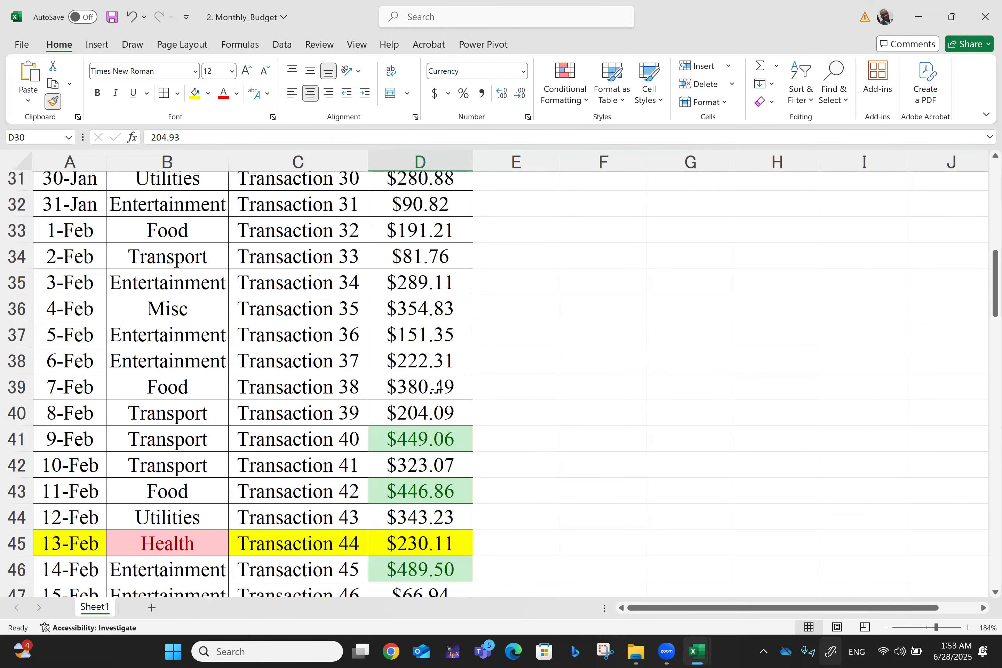
{"action": "double_click", "coordinate": [401, 389]}
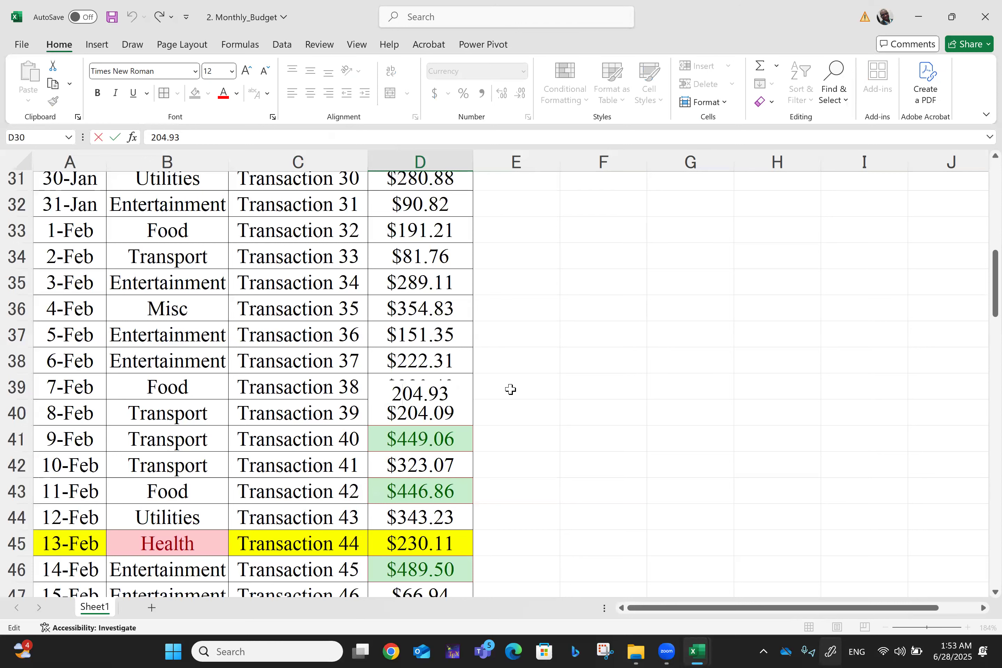
{"action": "key", "text": "Escape"}
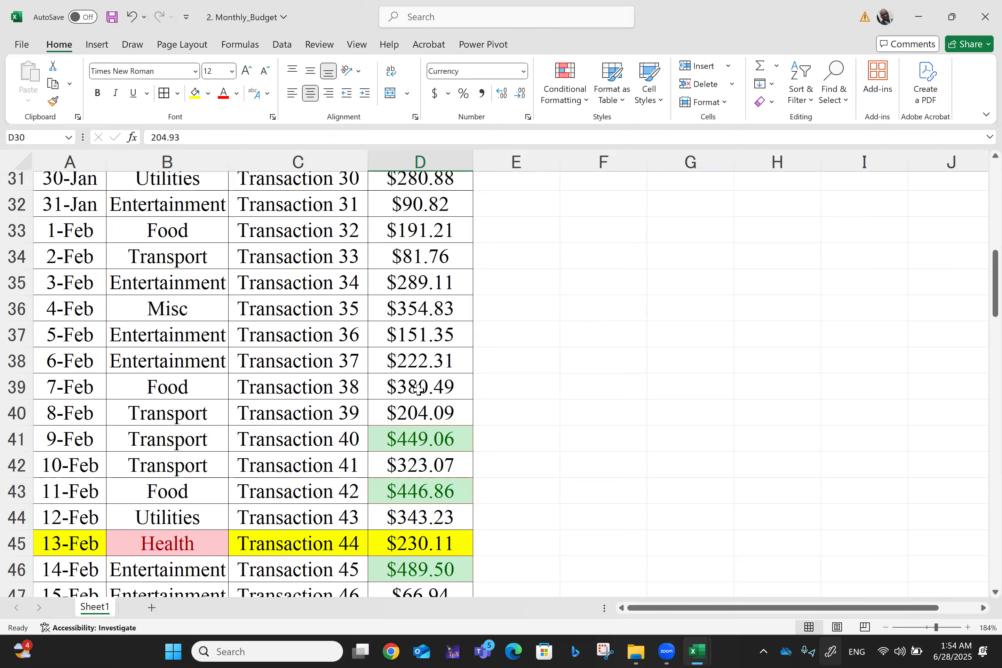
Step: Copy the formatting of Amount cell D4 onto cell D89 with Format Painter, leaving the value in D89 as it is
{"action": "scroll", "coordinate": [418, 389], "scroll_direction": "down", "scroll_amount": 3}
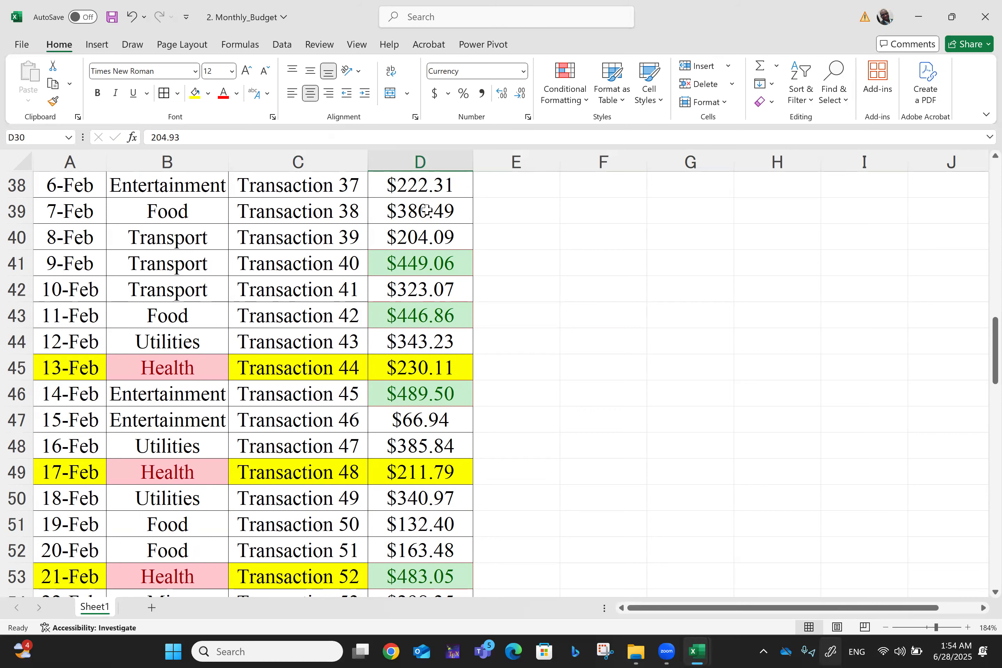
{"action": "scroll", "coordinate": [426, 210], "scroll_direction": "up", "scroll_amount": 10}
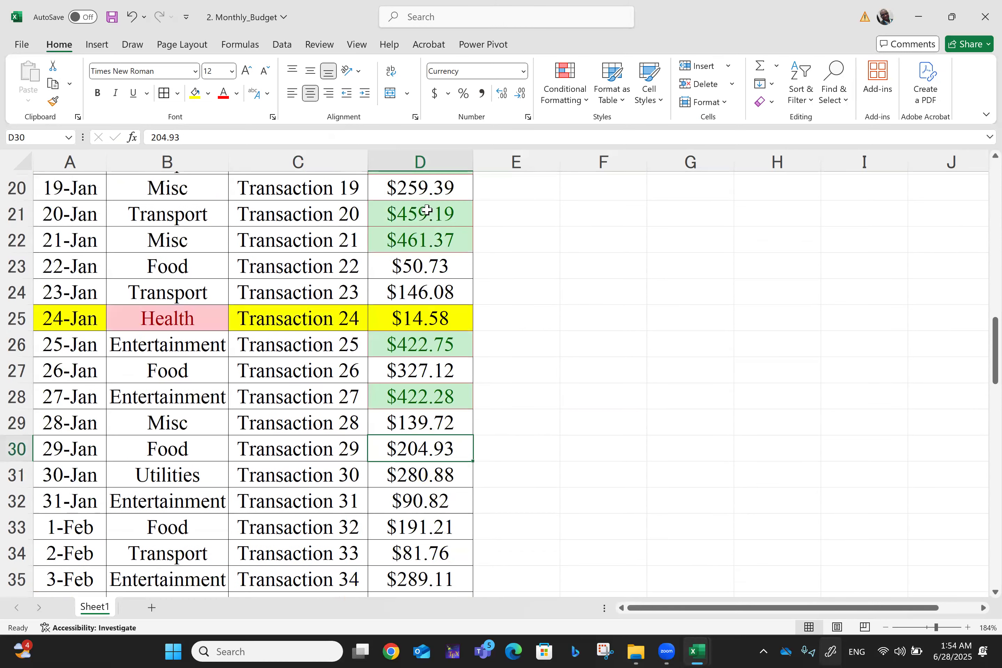
{"action": "scroll", "coordinate": [426, 210], "scroll_direction": "up", "scroll_amount": 3}
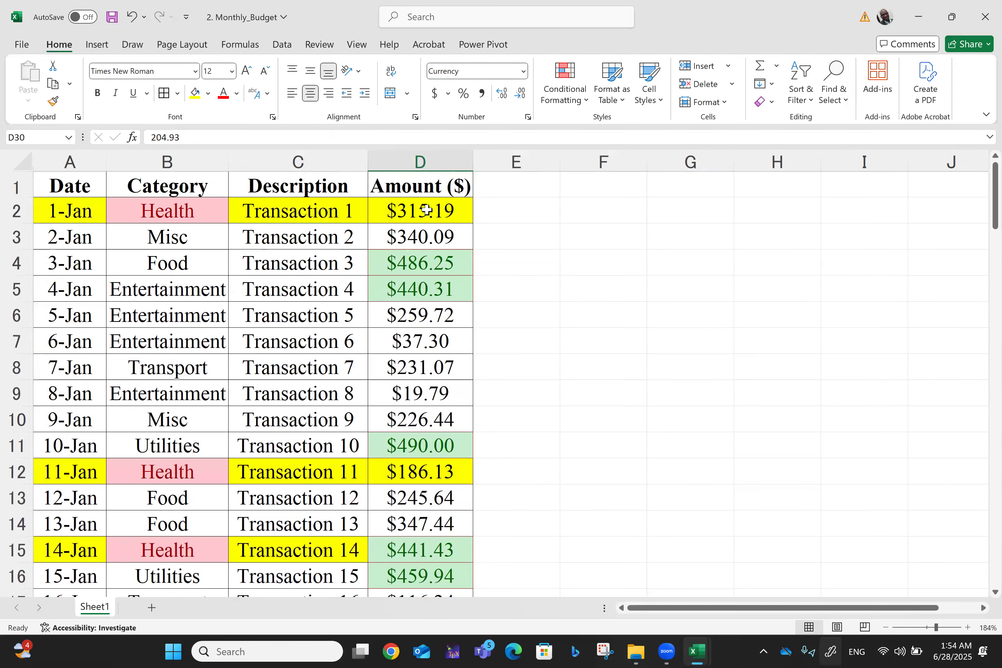
{"action": "left_click", "coordinate": [411, 265]}
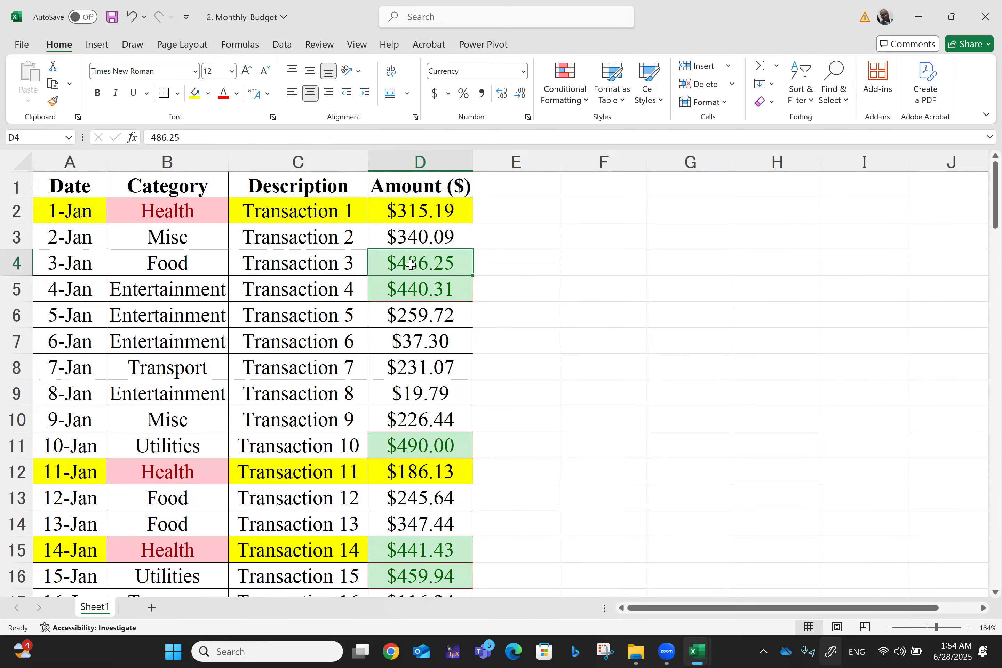
{"action": "left_click", "coordinate": [53, 102]}
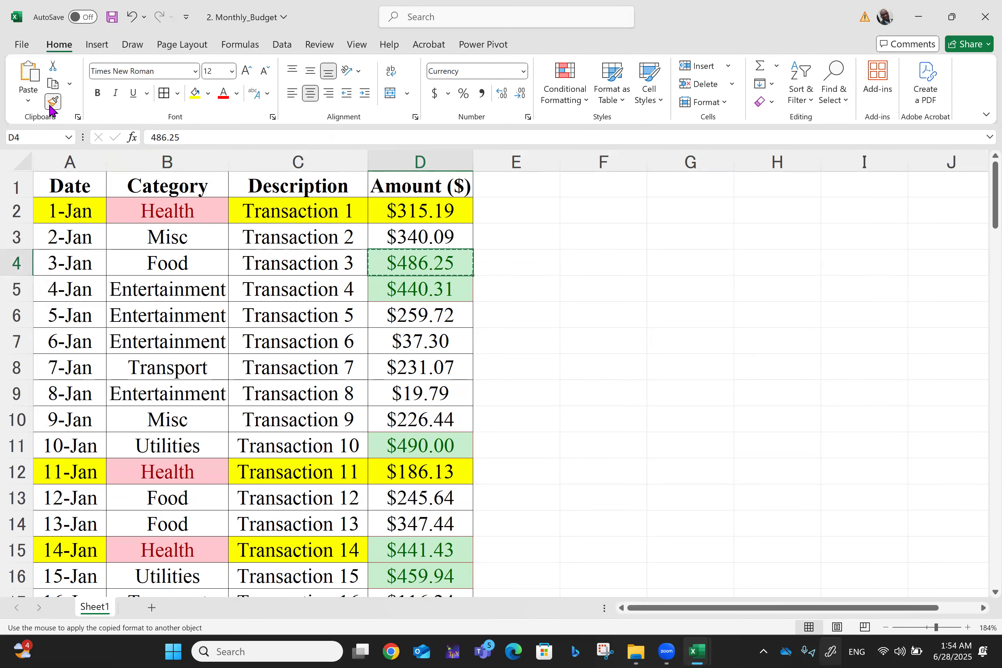
{"action": "scroll", "coordinate": [50, 110], "scroll_direction": "down", "scroll_amount": 7}
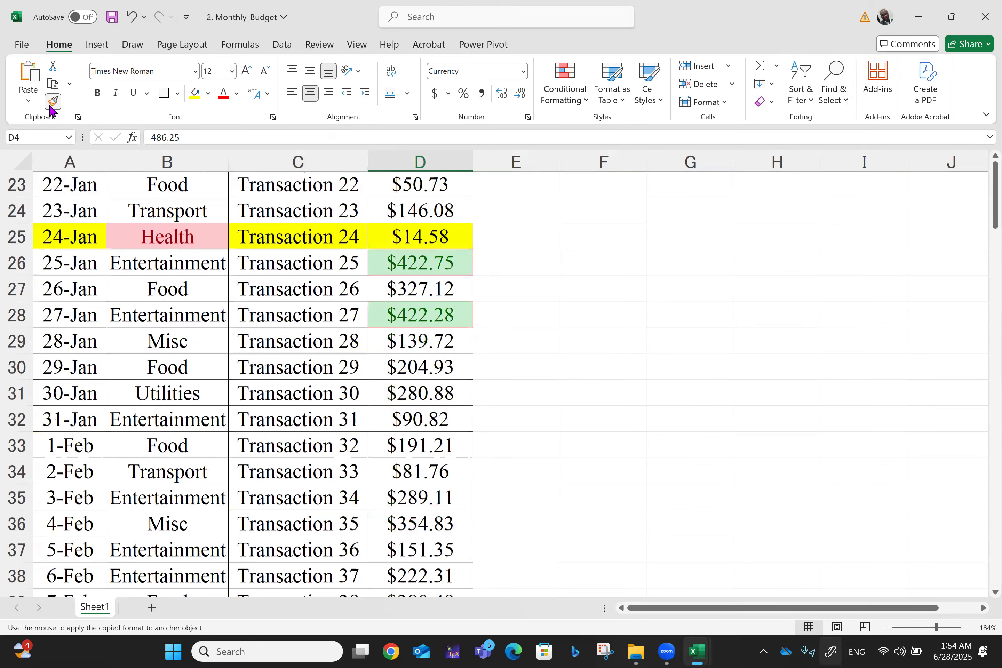
{"action": "scroll", "coordinate": [51, 110], "scroll_direction": "down", "scroll_amount": 8}
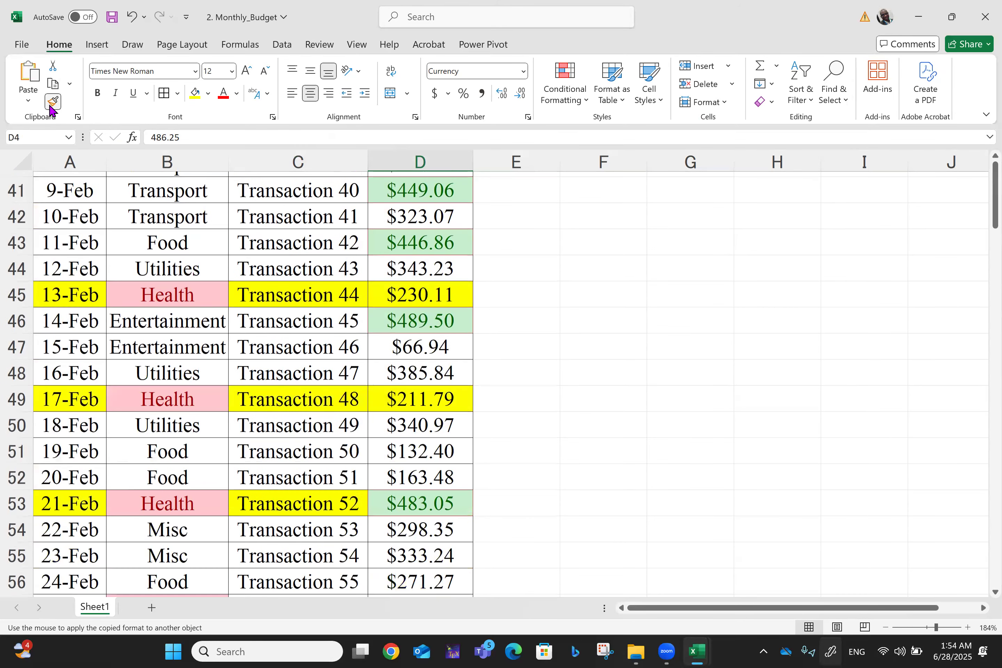
{"action": "scroll", "coordinate": [51, 110], "scroll_direction": "down", "scroll_amount": 2}
{"action": "scroll", "coordinate": [50, 110], "scroll_direction": "down", "scroll_amount": 7}
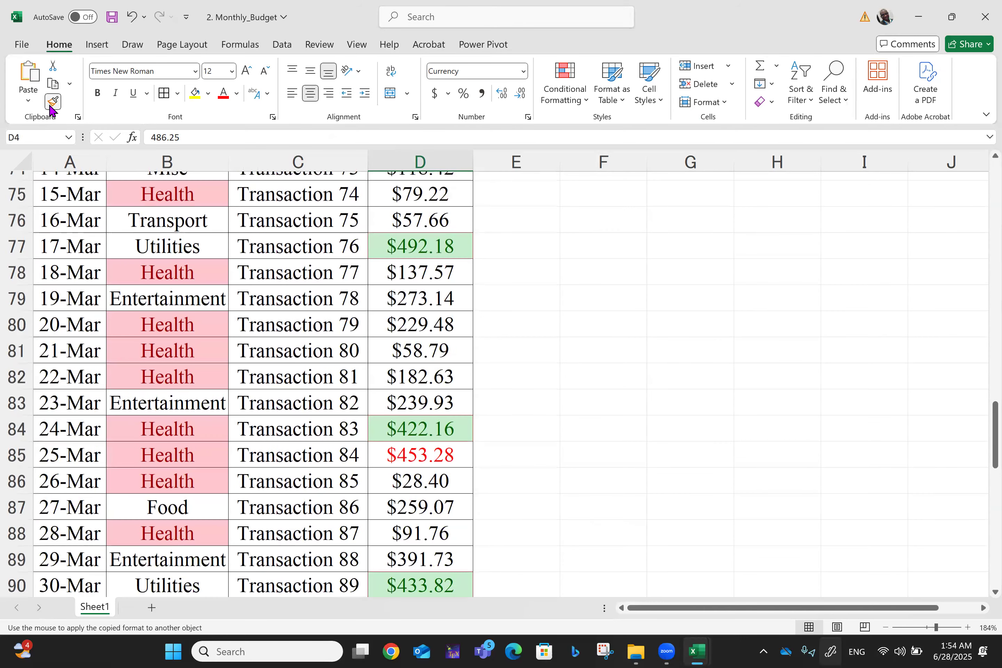
{"action": "scroll", "coordinate": [51, 110], "scroll_direction": "down", "scroll_amount": 1}
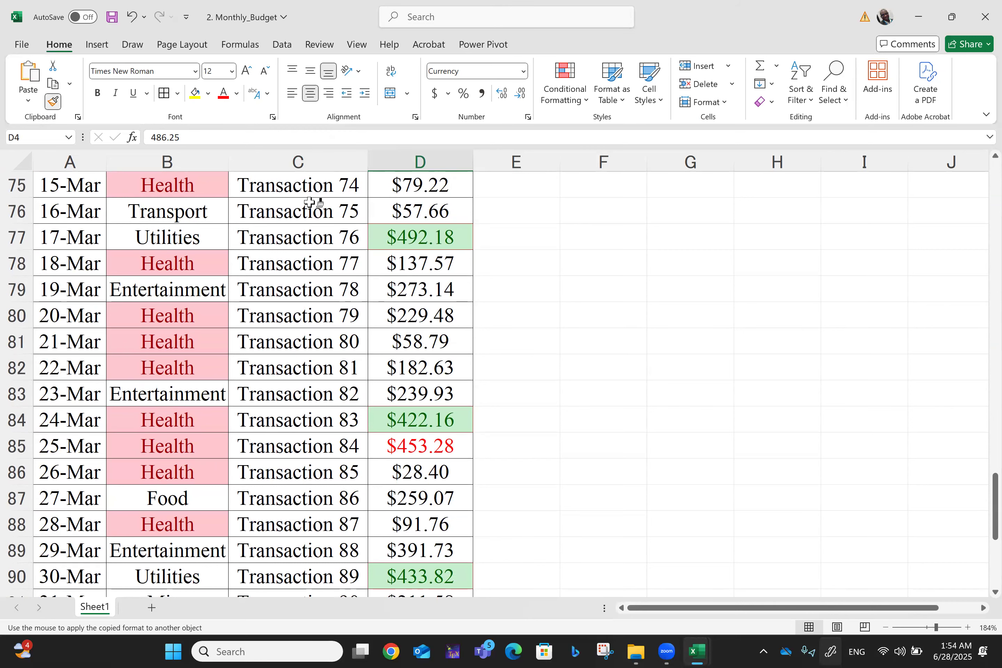
{"action": "scroll", "coordinate": [563, 381], "scroll_direction": "down", "scroll_amount": 5}
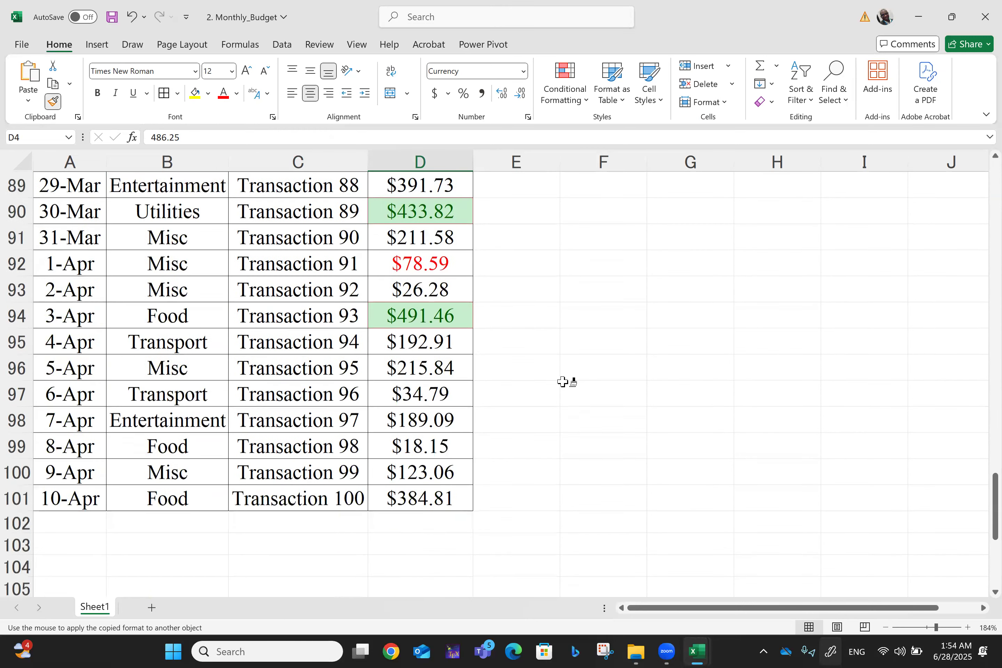
{"action": "scroll", "coordinate": [563, 381], "scroll_direction": "up", "scroll_amount": 1}
{"action": "scroll", "coordinate": [563, 381], "scroll_direction": "up", "scroll_amount": 6}
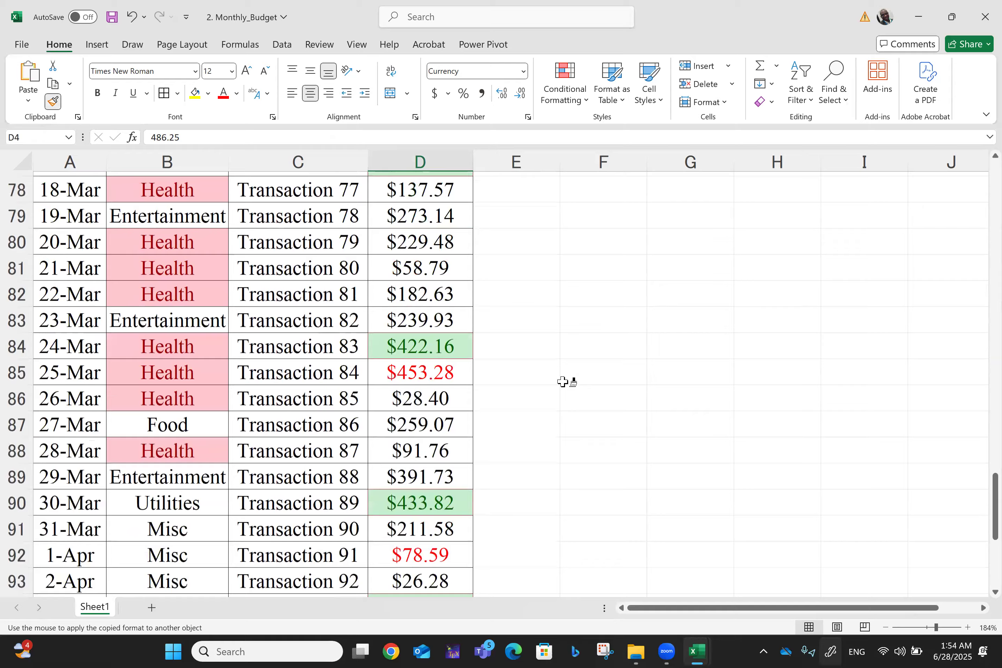
{"action": "scroll", "coordinate": [562, 381], "scroll_direction": "up", "scroll_amount": 3}
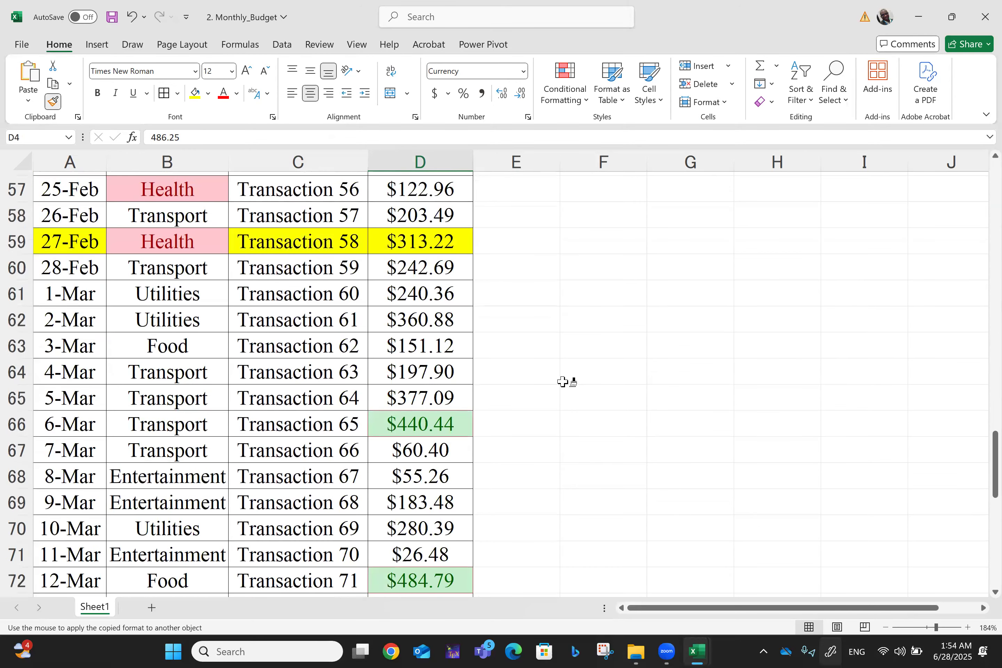
{"action": "scroll", "coordinate": [563, 381], "scroll_direction": "up", "scroll_amount": 3}
{"action": "scroll", "coordinate": [563, 382], "scroll_direction": "down", "scroll_amount": 3}
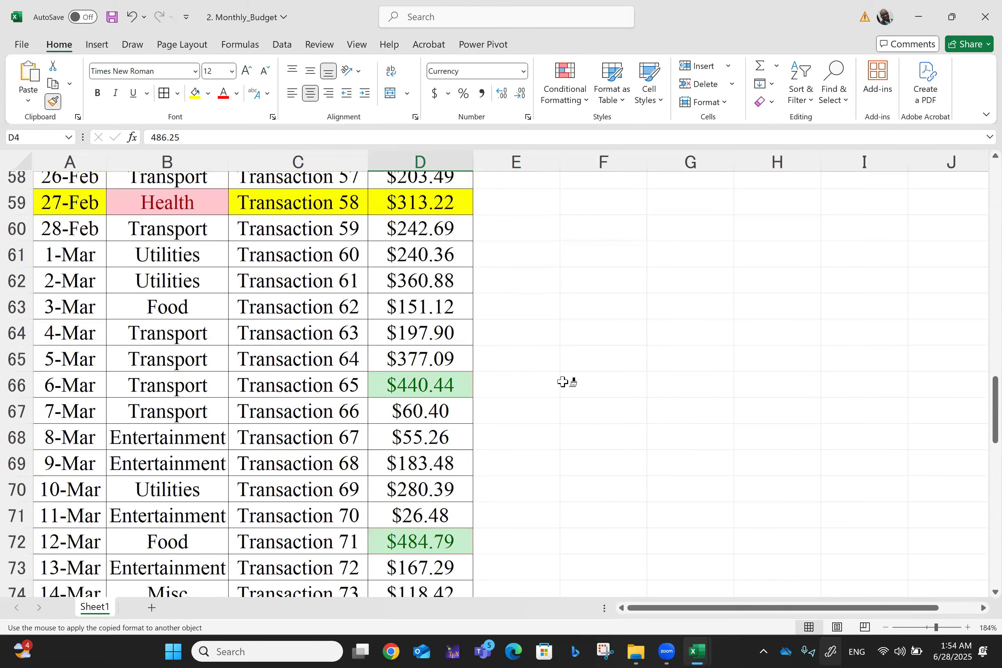
{"action": "scroll", "coordinate": [563, 381], "scroll_direction": "down", "scroll_amount": 5}
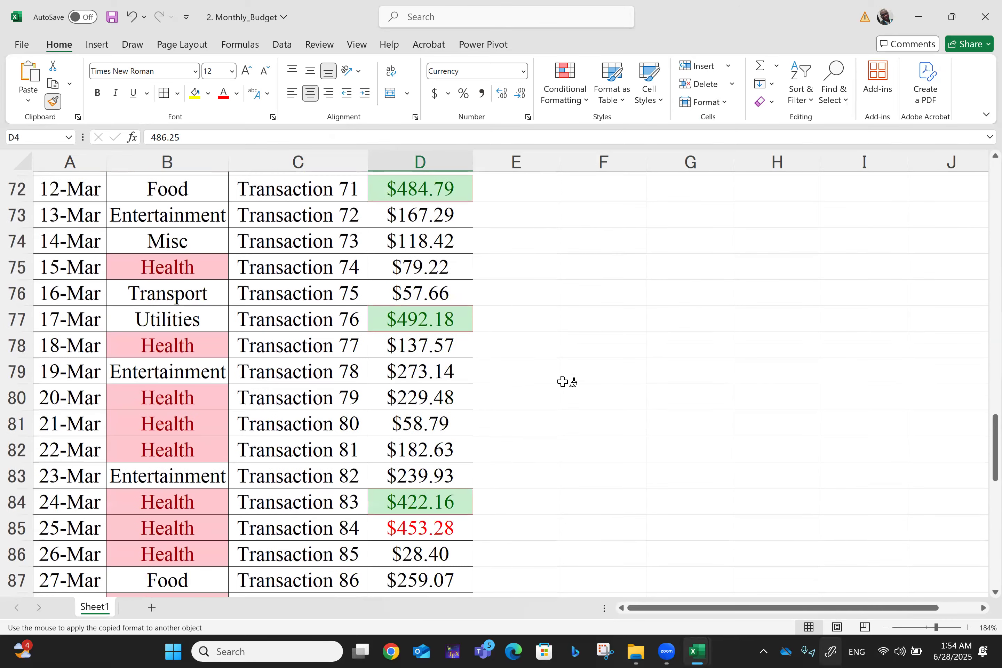
{"action": "scroll", "coordinate": [563, 381], "scroll_direction": "down", "scroll_amount": 4}
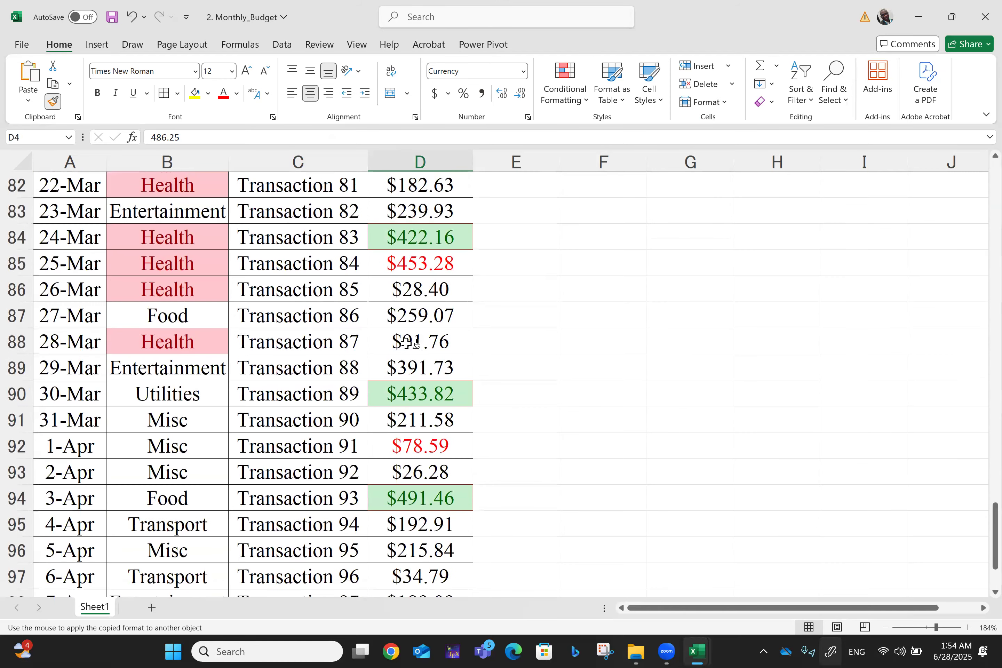
{"action": "double_click", "coordinate": [399, 361]}
{"action": "left_click", "coordinate": [546, 353]}
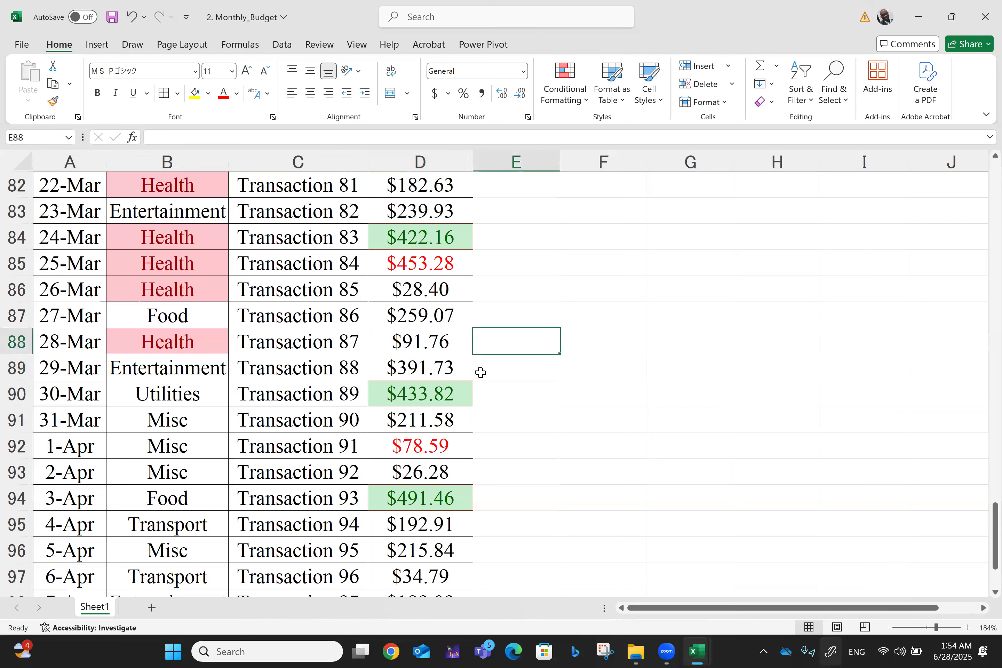
{"action": "double_click", "coordinate": [433, 368]}
{"action": "left_click", "coordinate": [551, 367]}
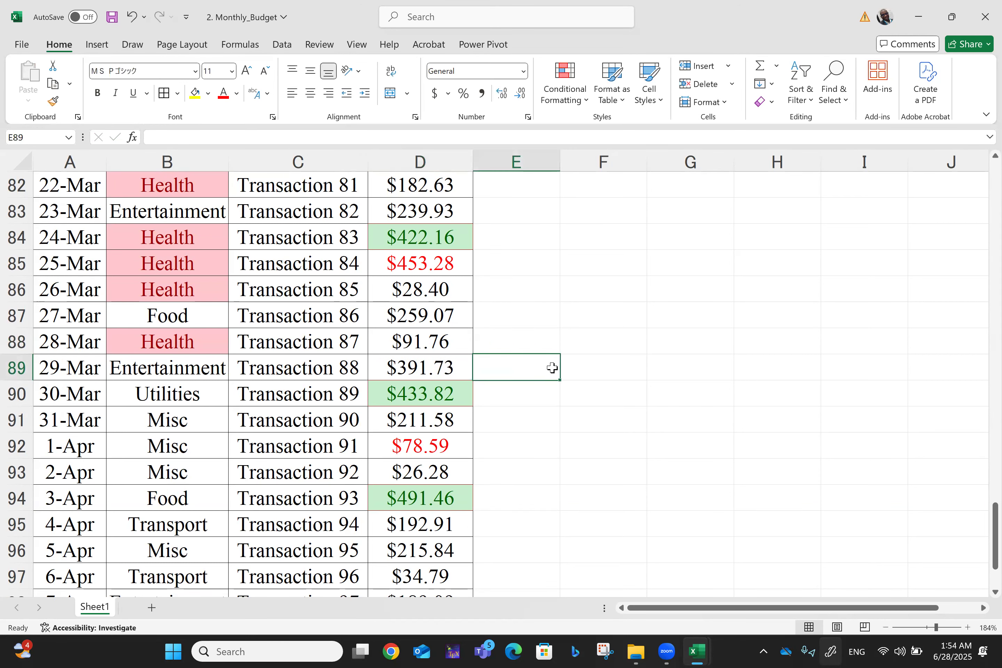
Step: Examine the highlighted entries from row 89 upward and return to header cell A1
{"action": "scroll", "coordinate": [552, 367], "scroll_direction": "up", "scroll_amount": 8}
{"action": "scroll", "coordinate": [552, 368], "scroll_direction": "up", "scroll_amount": 2}
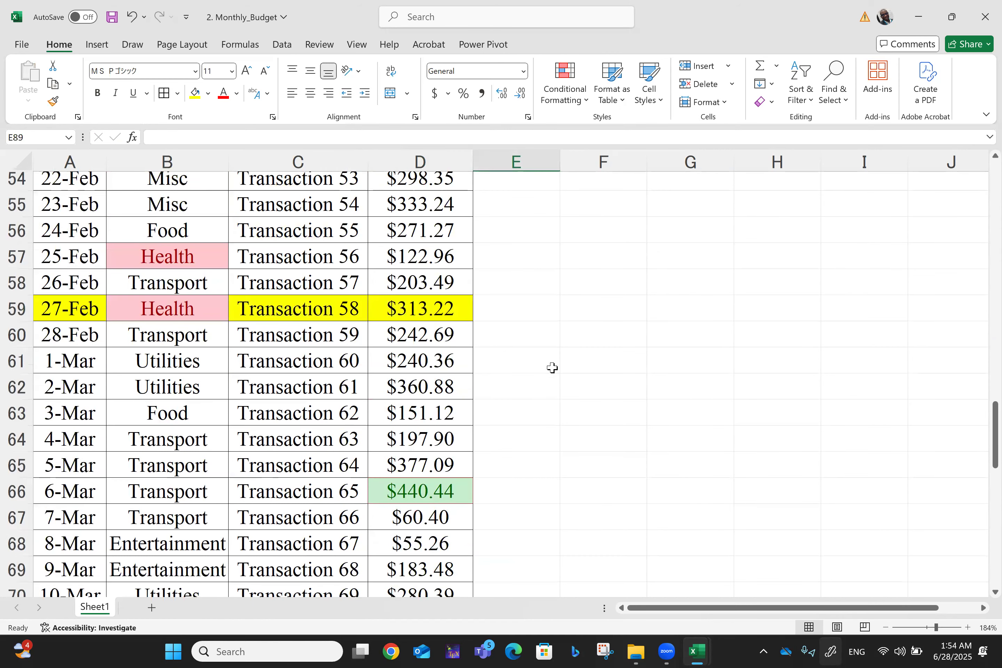
{"action": "scroll", "coordinate": [552, 367], "scroll_direction": "up", "scroll_amount": 1}
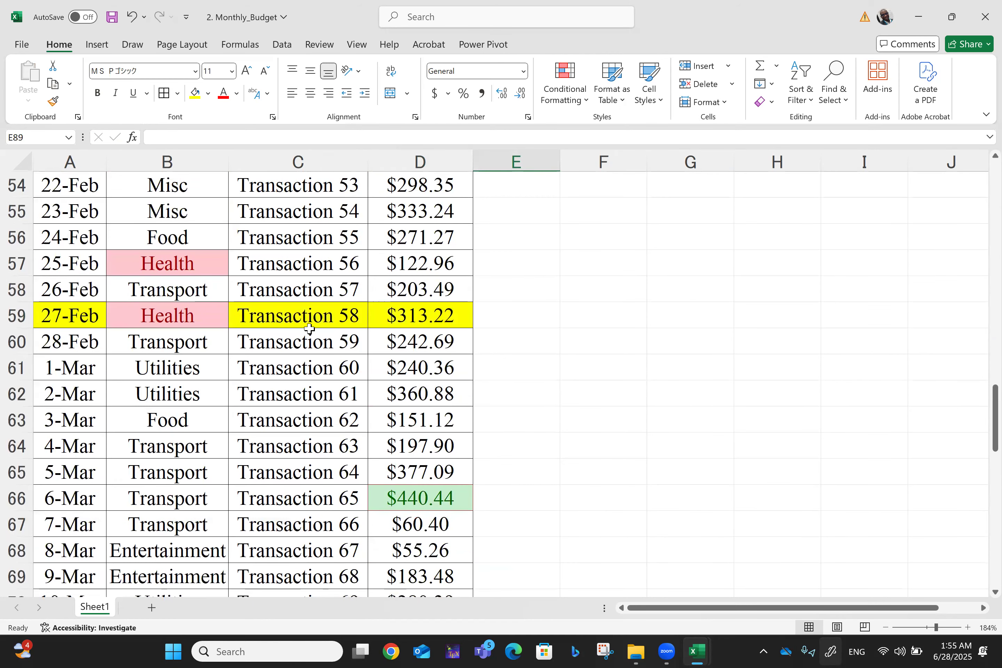
{"action": "scroll", "coordinate": [309, 329], "scroll_direction": "up", "scroll_amount": 1}
{"action": "scroll", "coordinate": [309, 329], "scroll_direction": "up", "scroll_amount": 17}
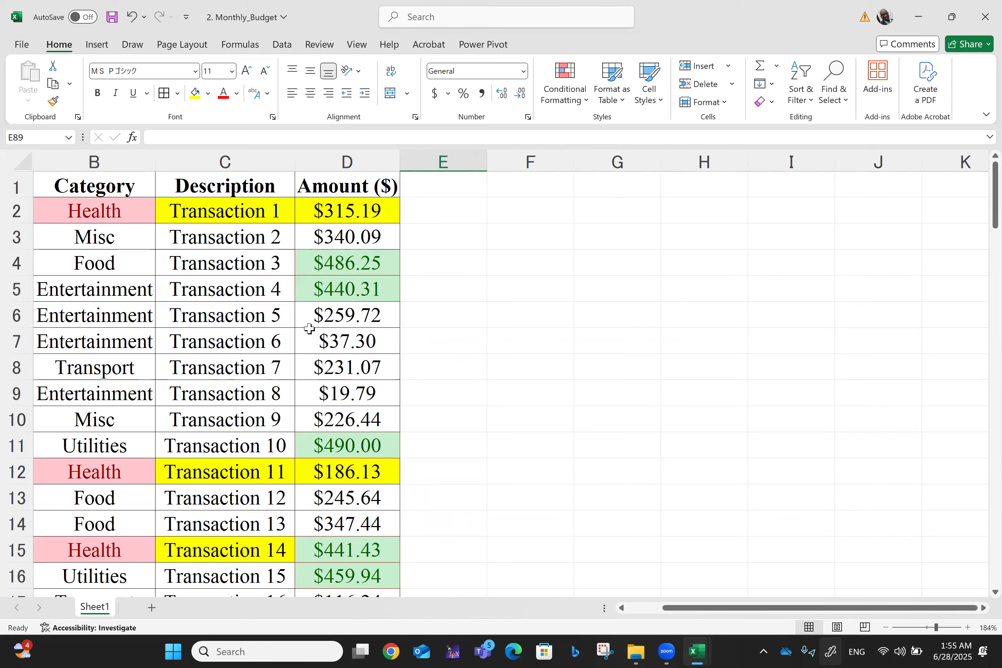
{"action": "key", "text": "Up"}
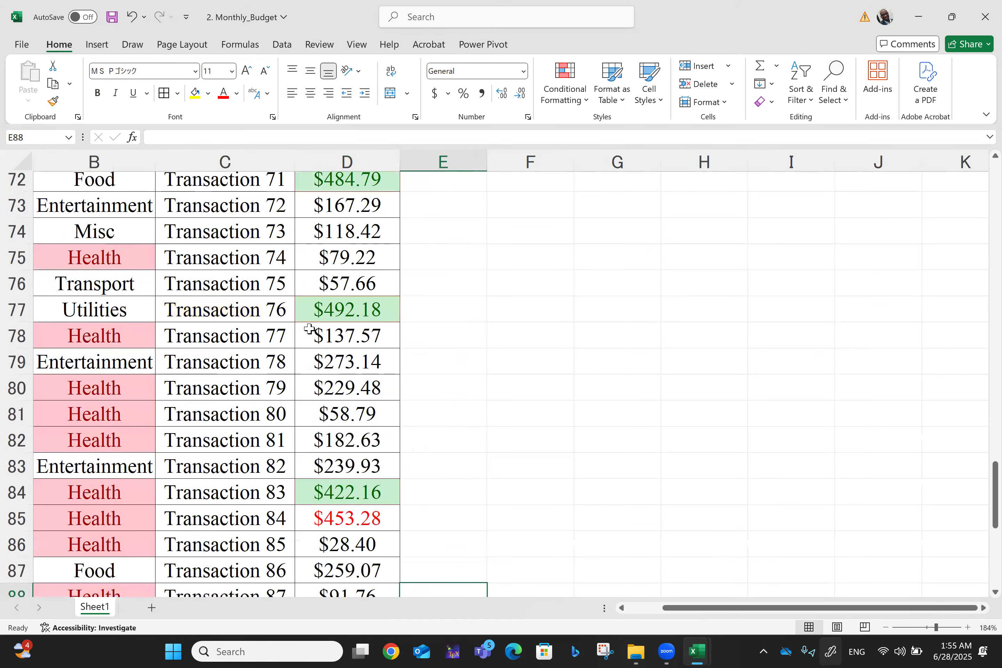
{"action": "key", "text": "Up"}
{"action": "key", "text": "Up"}
{"action": "key", "text": "Up"}
{"action": "key", "text": "Up"}
{"action": "key", "text": "Up"}
{"action": "key", "text": "Up"}
{"action": "key", "text": "Up"}
{"action": "key", "text": "Up"}
{"action": "key", "text": "Up"}
{"action": "key", "text": "Up"}
{"action": "key", "text": "Up"}
{"action": "key", "text": "Up"}
{"action": "key", "text": "Up"}
{"action": "key", "text": "Up"}
{"action": "key", "text": "Up"}
{"action": "key", "text": "Up"}
{"action": "key", "text": "Up"}
{"action": "key", "text": "Up"}
{"action": "key", "text": "Up"}
{"action": "key", "text": "Up"}
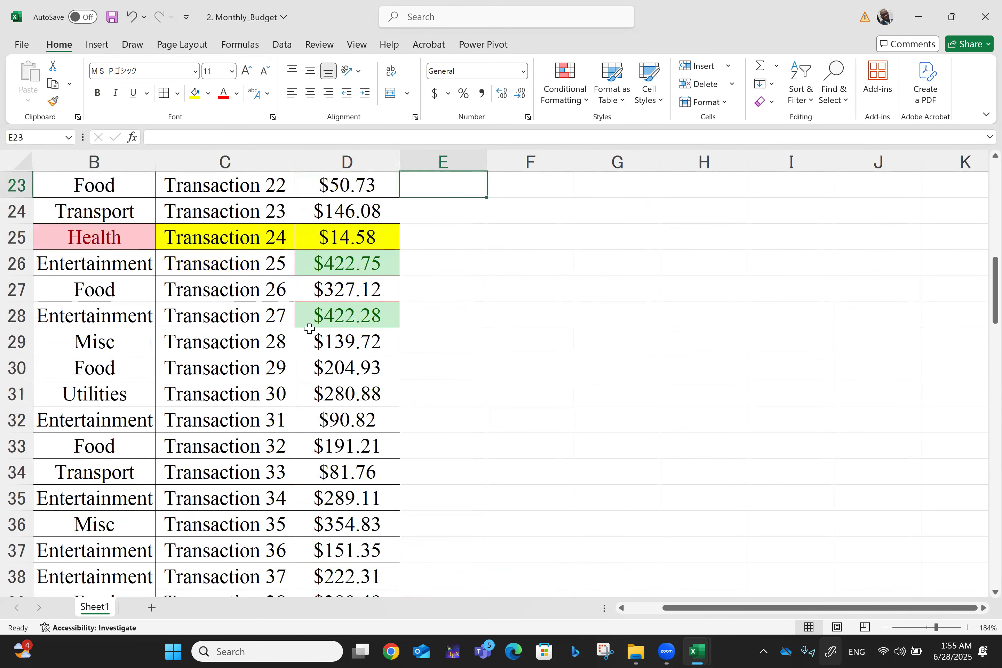
{"action": "key", "text": "ctrl+Home"}
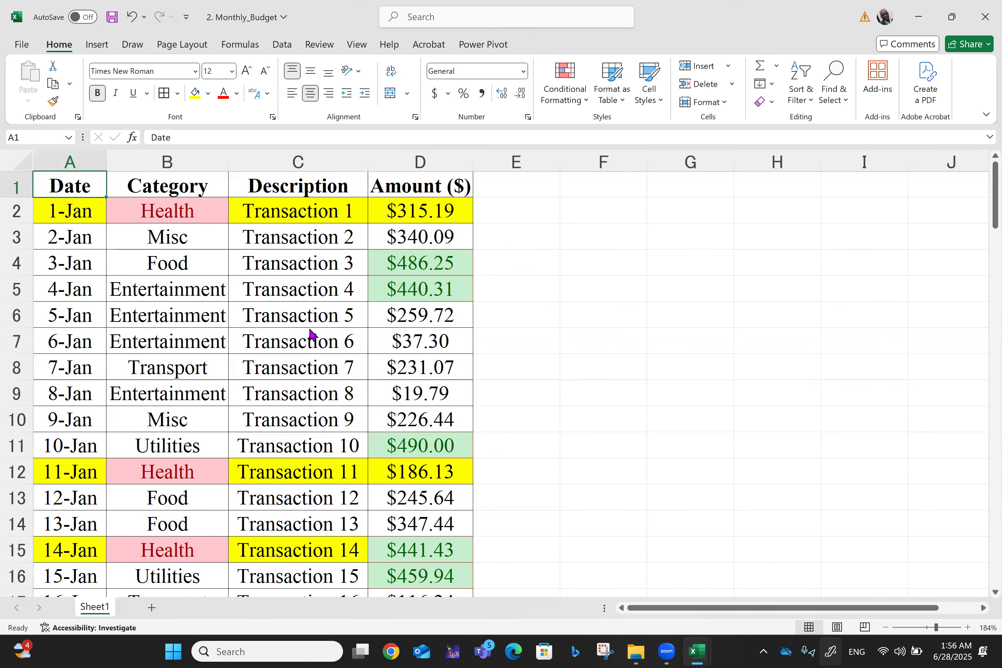
Step: Review the Health and Amount highlights down through the transaction rows and back up to the header row
{"action": "scroll", "coordinate": [310, 334], "scroll_direction": "down", "scroll_amount": 7}
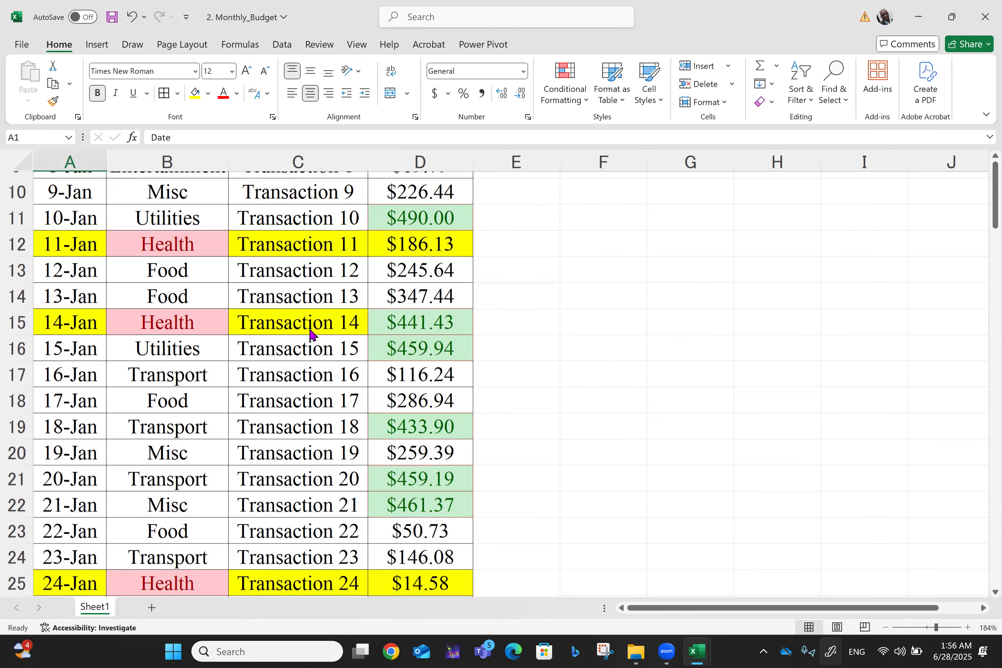
{"action": "scroll", "coordinate": [310, 334], "scroll_direction": "down", "scroll_amount": 10}
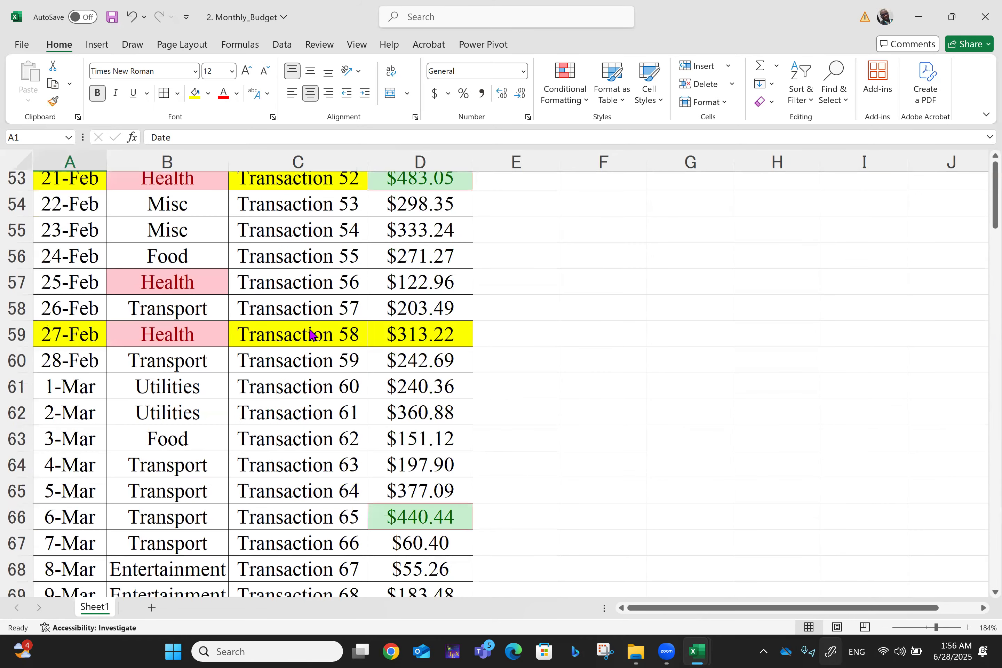
{"action": "scroll", "coordinate": [312, 334], "scroll_direction": "down", "scroll_amount": 14}
{"action": "scroll", "coordinate": [311, 334], "scroll_direction": "up", "scroll_amount": 2}
{"action": "scroll", "coordinate": [310, 334], "scroll_direction": "up", "scroll_amount": 20}
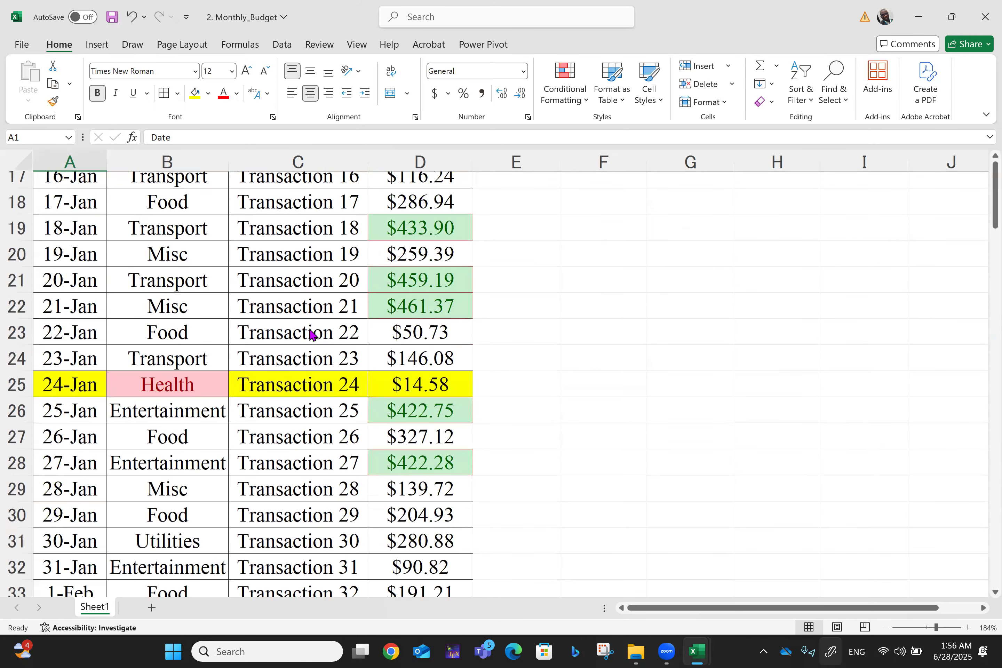
{"action": "scroll", "coordinate": [311, 334], "scroll_direction": "up", "scroll_amount": 5}
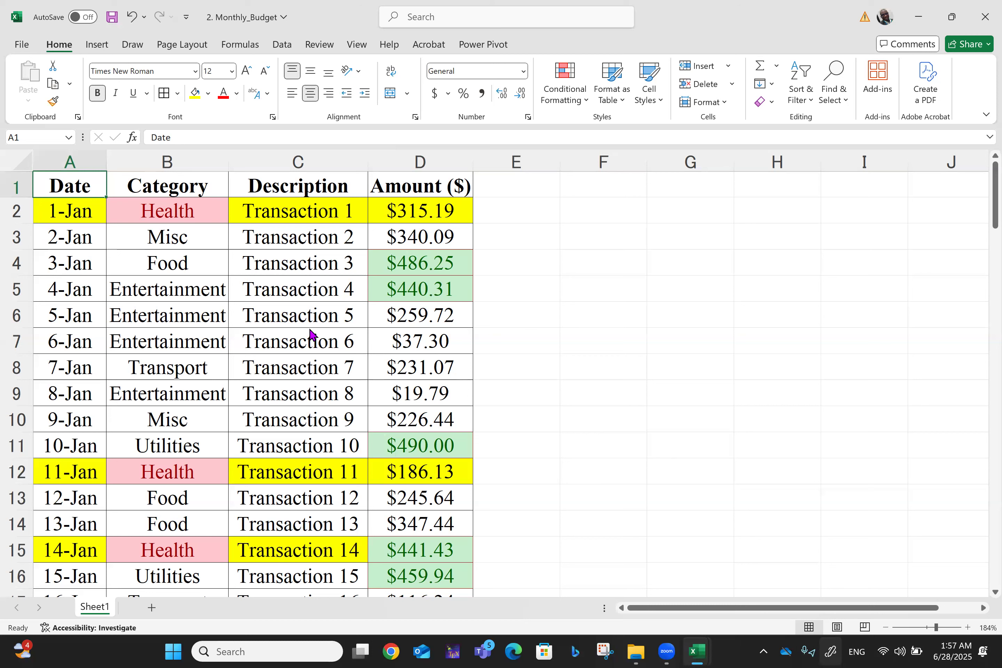
{"action": "left_click", "coordinate": [417, 2]}
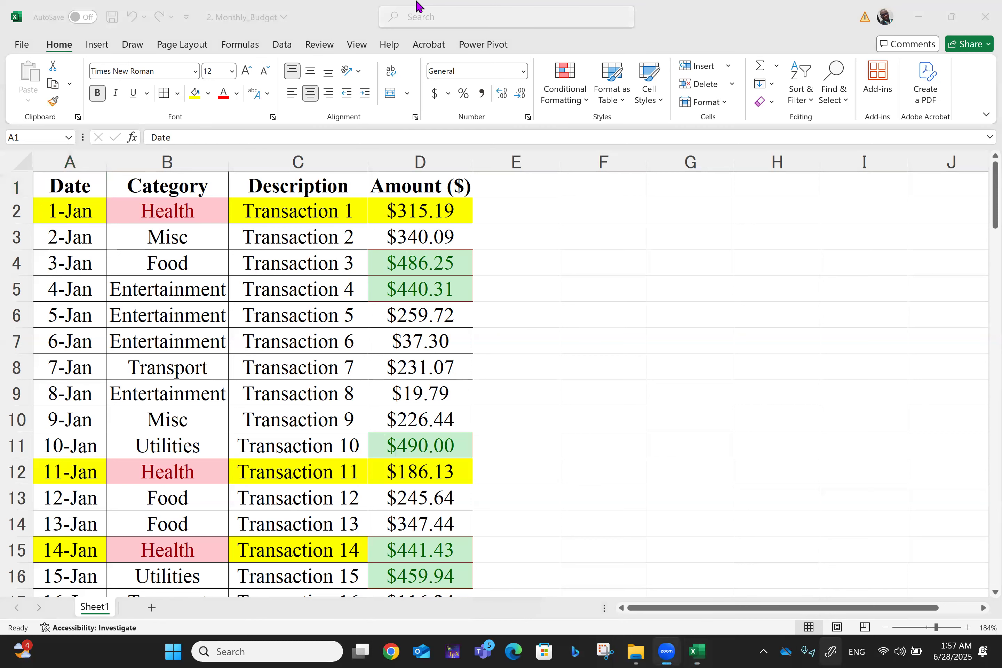